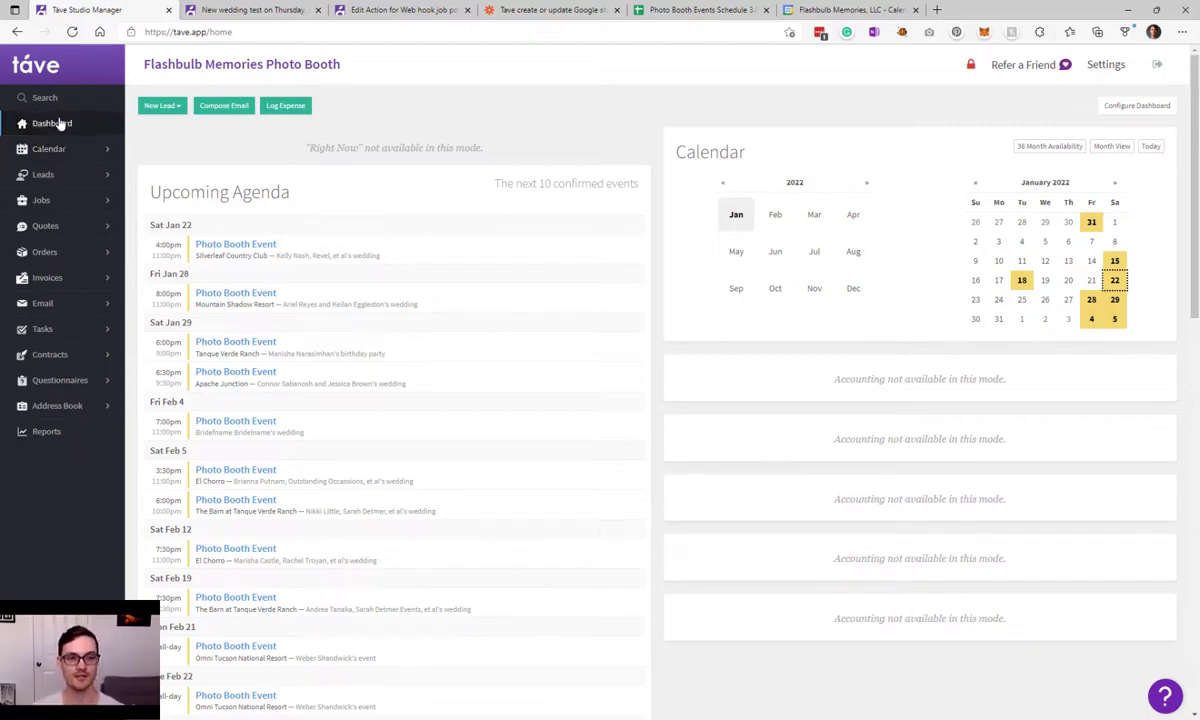
# - Close the two extra Táve browser tabs and open the Automations list from the advanced settings
pyautogui.click(60, 122)
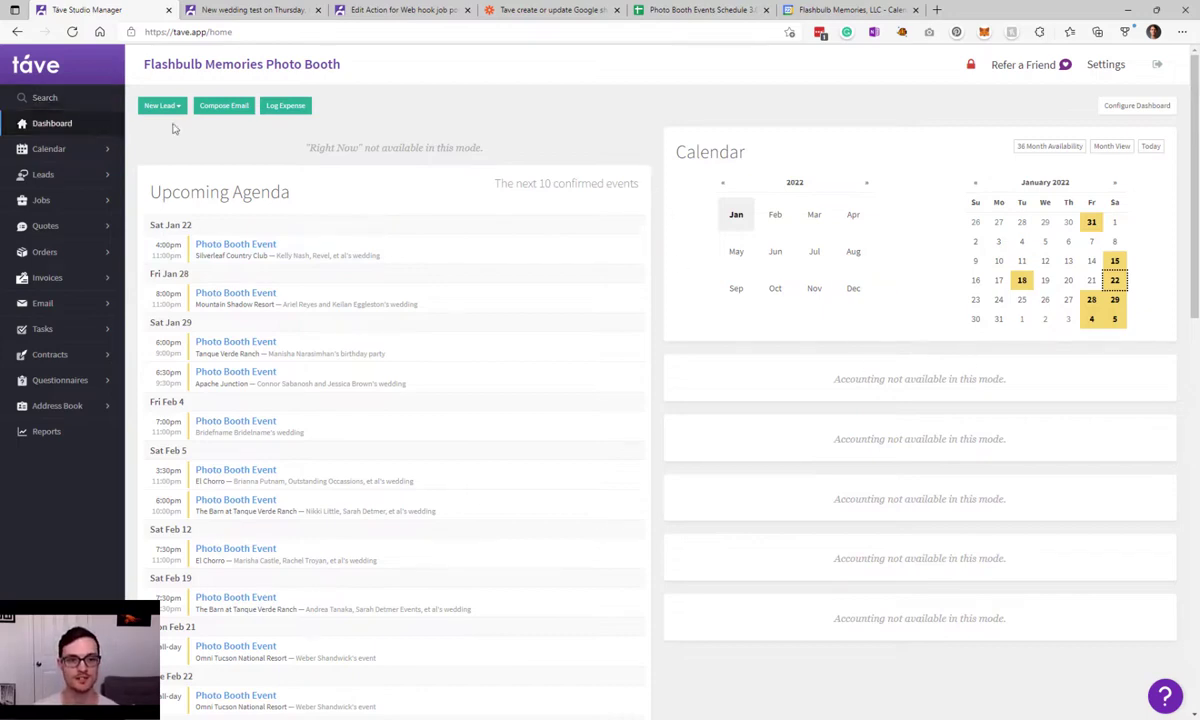
pyautogui.click(1105, 64)
pyautogui.click(318, 10)
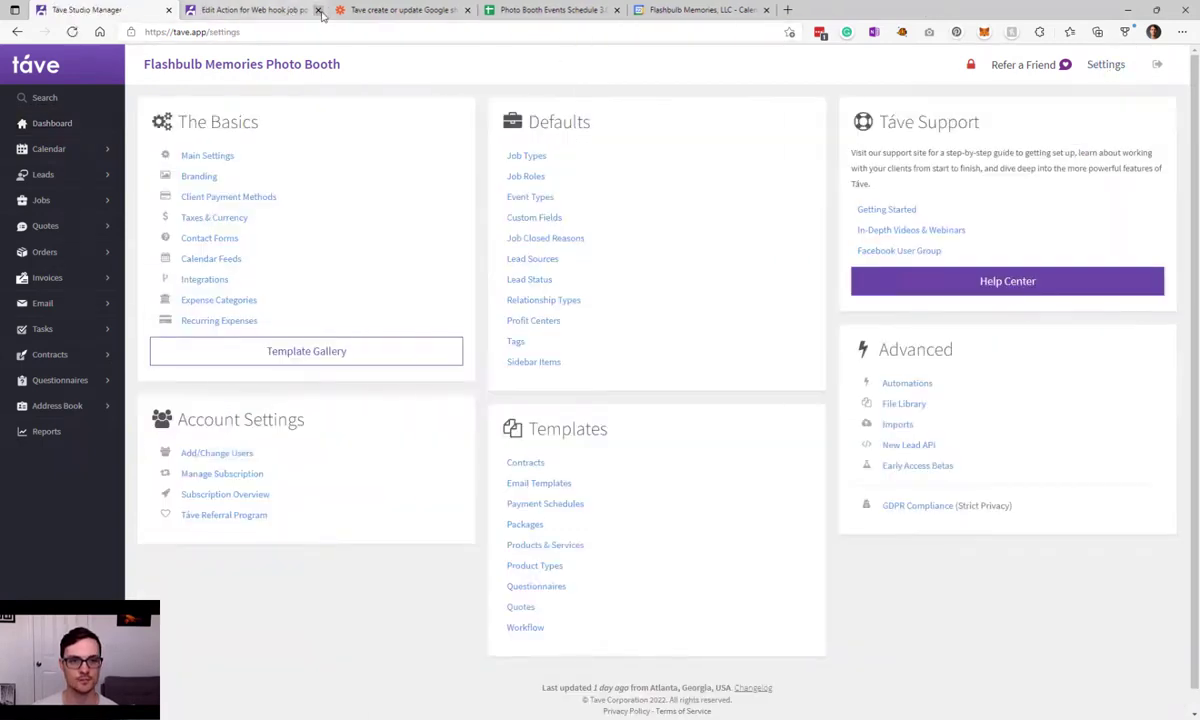
pyautogui.click(318, 10)
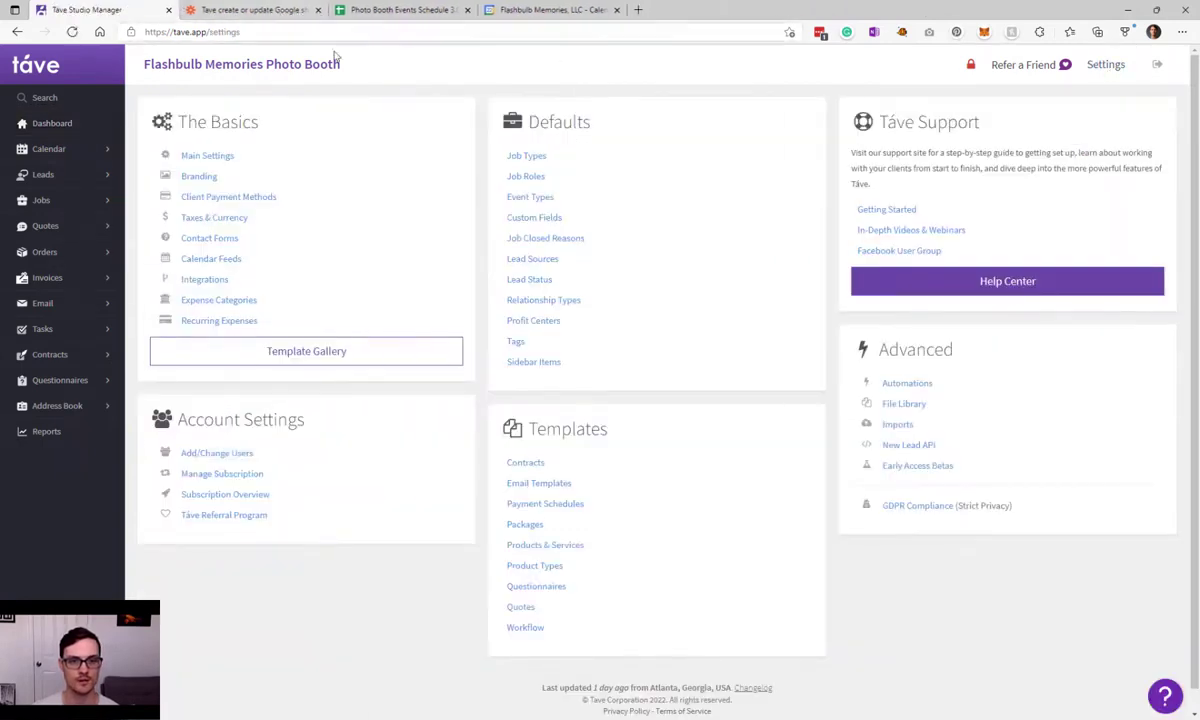
pyautogui.click(910, 386)
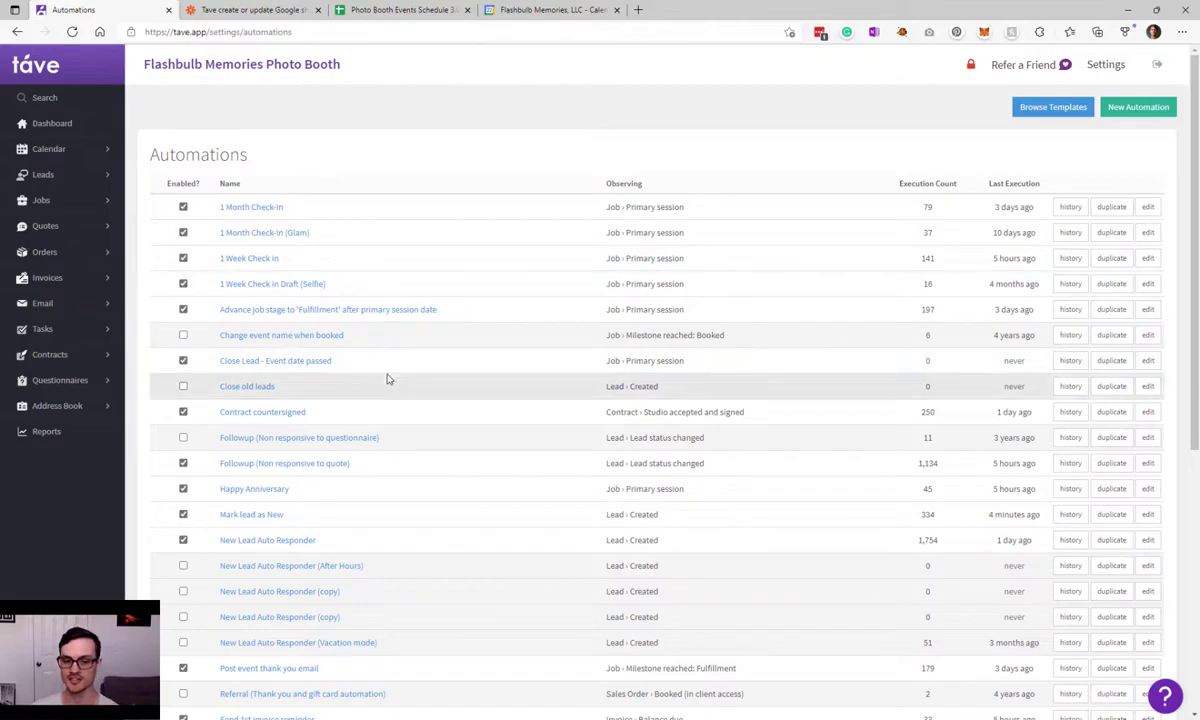
# - Look through the existing automations and start a new blank automation
pyautogui.scroll(-5, 386, 377)
pyautogui.scroll(5, 386, 377)
pyautogui.scroll(-3, 390, 377)
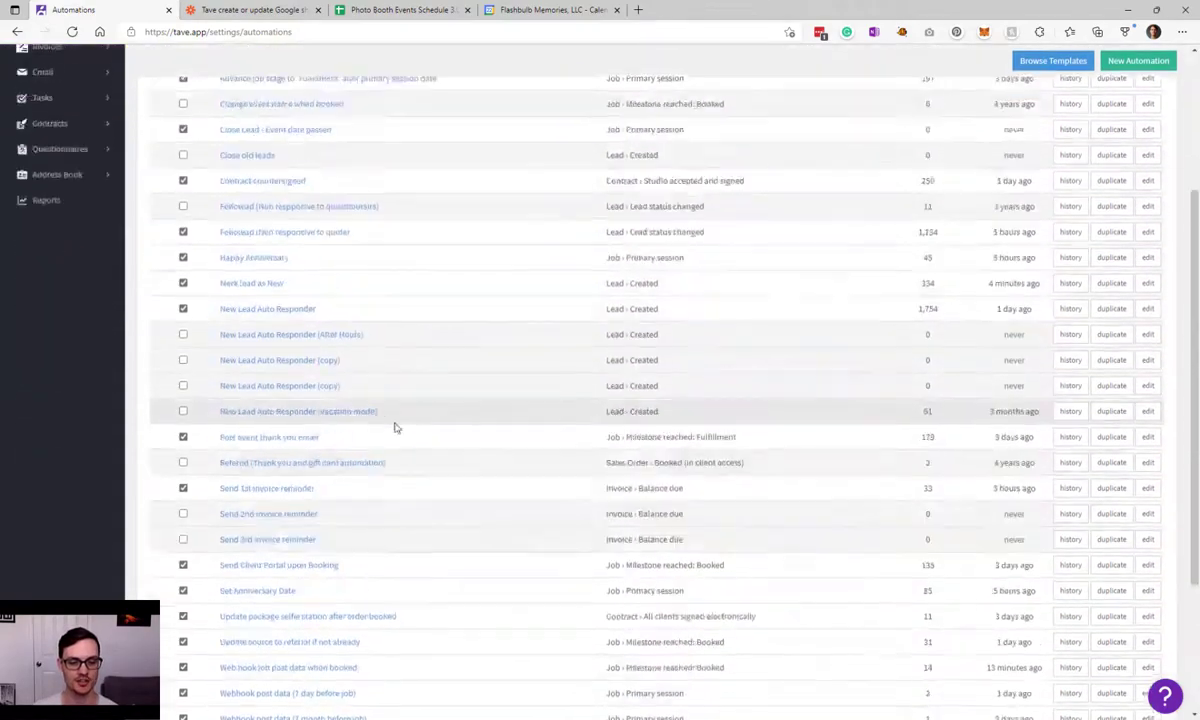
pyautogui.scroll(3, 394, 420)
pyautogui.click(1144, 112)
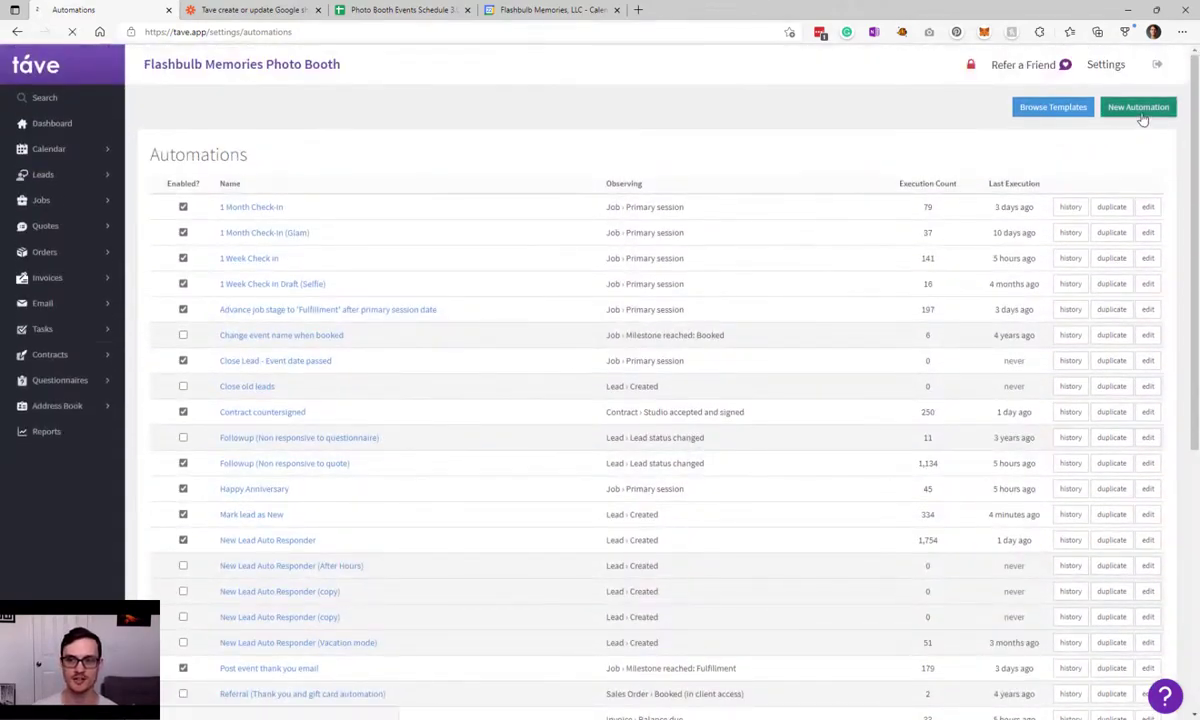
# - Name the automation "Webhook when job booked"
pyautogui.click(318, 207)
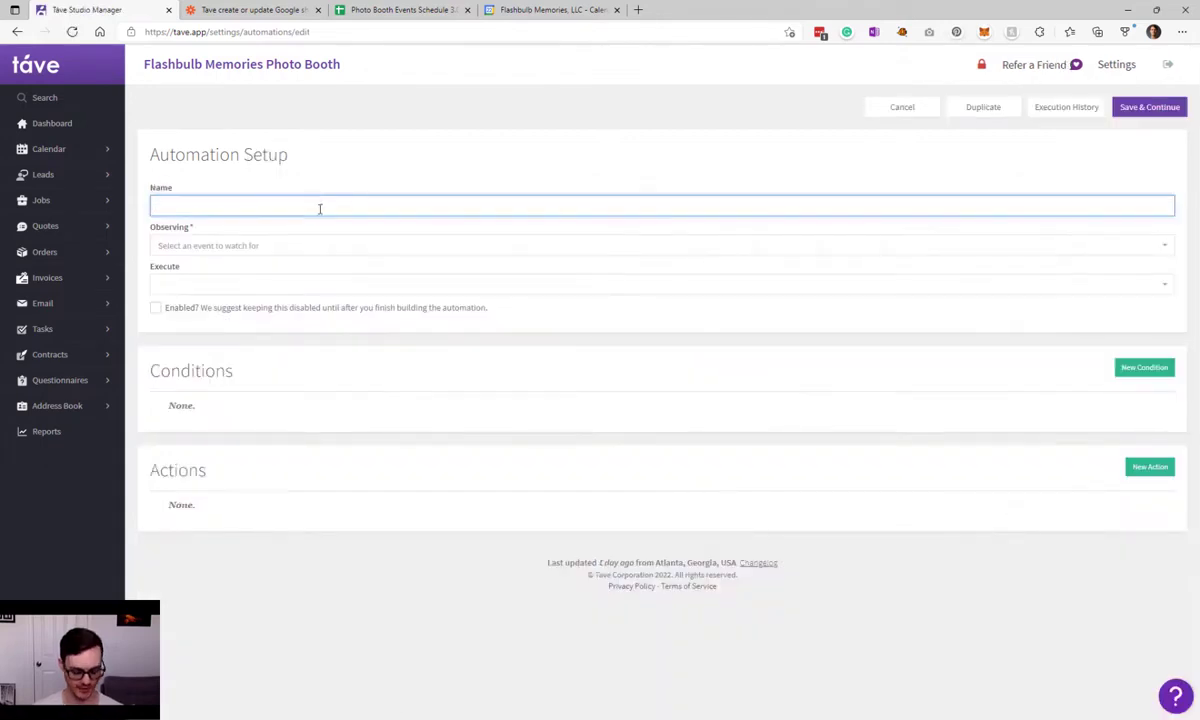
pyautogui.write('Webhook')
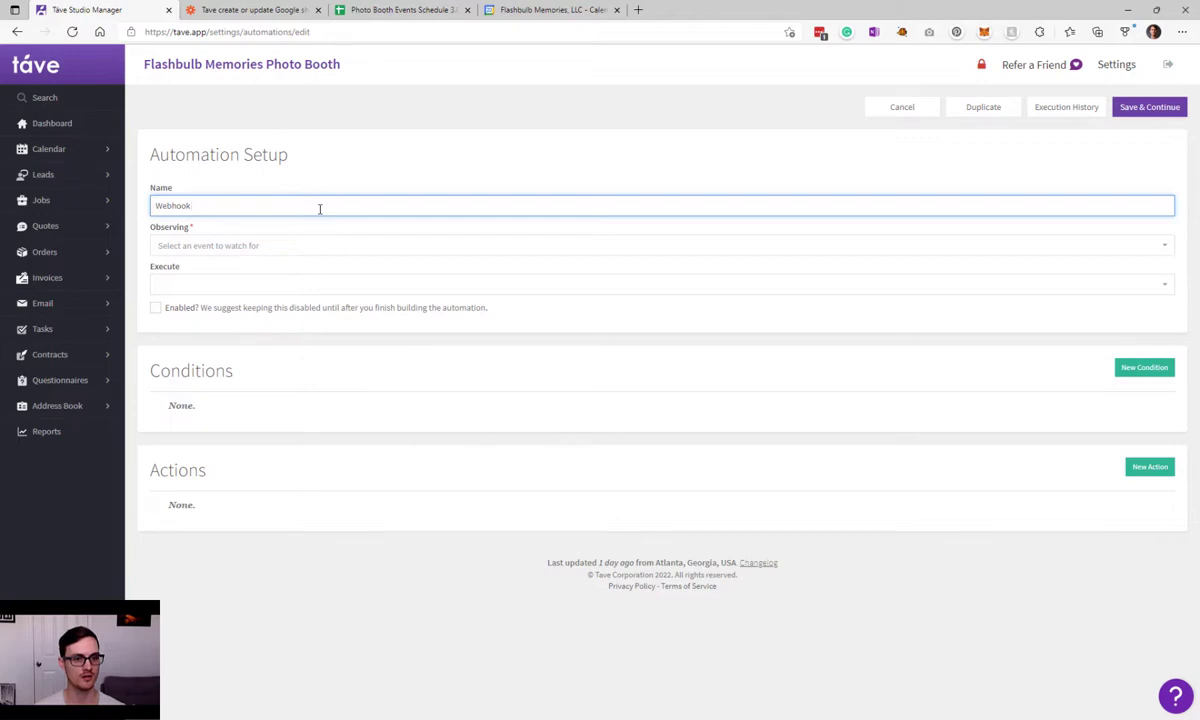
pyautogui.write(' when')
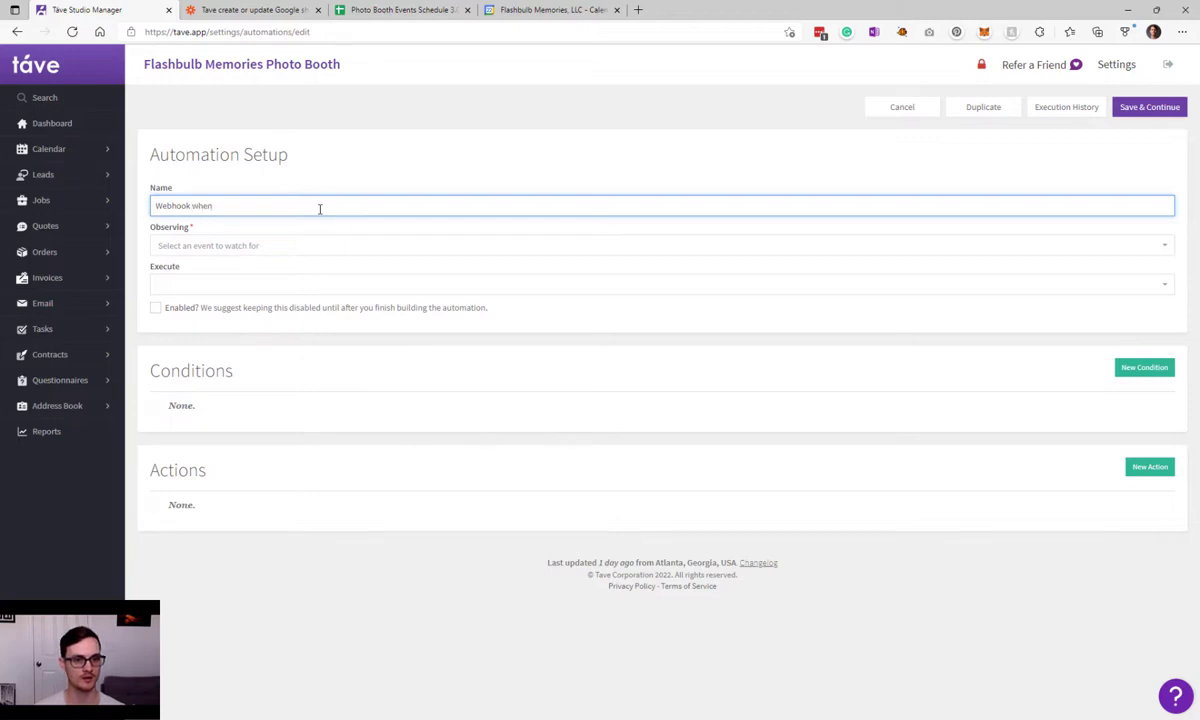
pyautogui.write(' lead')
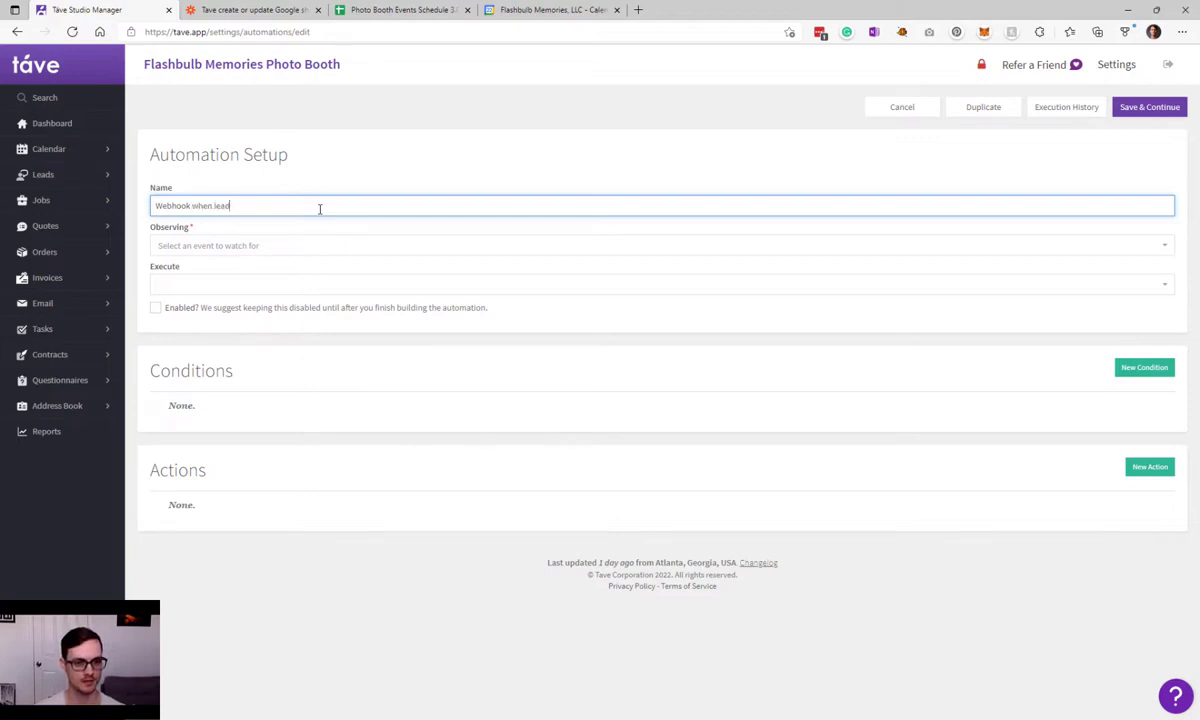
pyautogui.write(' tunrs')
pyautogui.press('BackSpace')
pyautogui.press('BackSpace')
pyautogui.press('BackSpace')
pyautogui.write('rns')
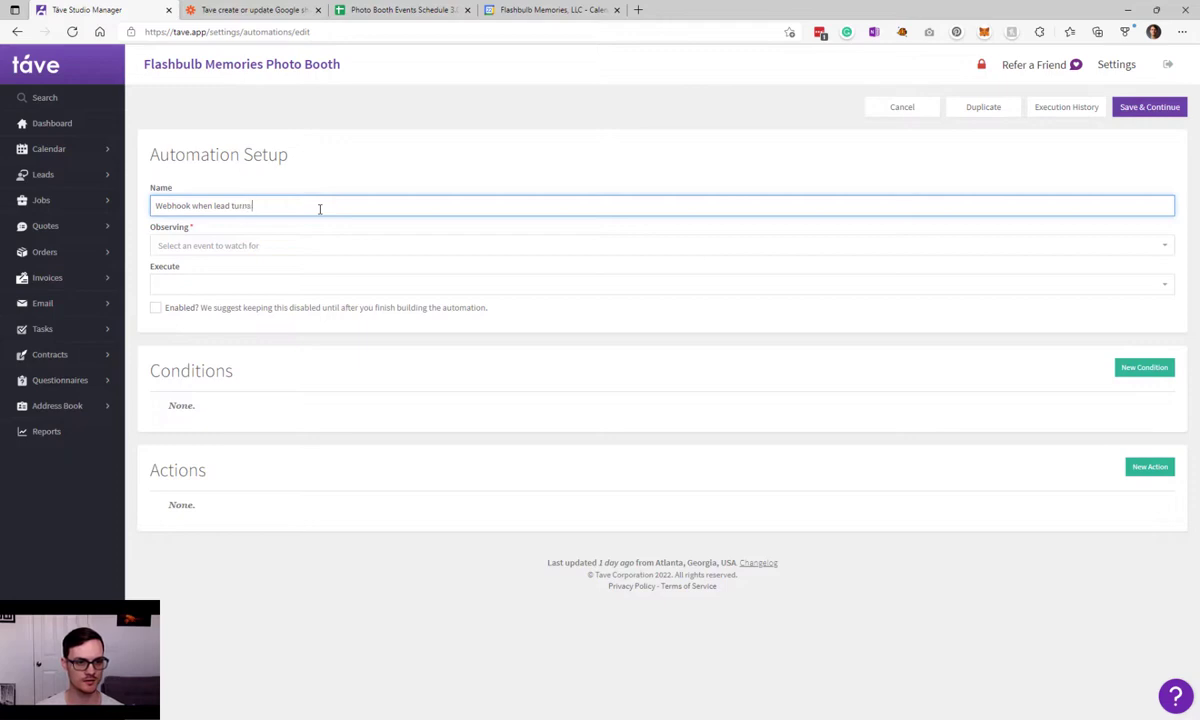
pyautogui.write(' to job')
pyautogui.moveTo(213, 206); pyautogui.dragTo(496, 265)
pyautogui.write('job bookedd')
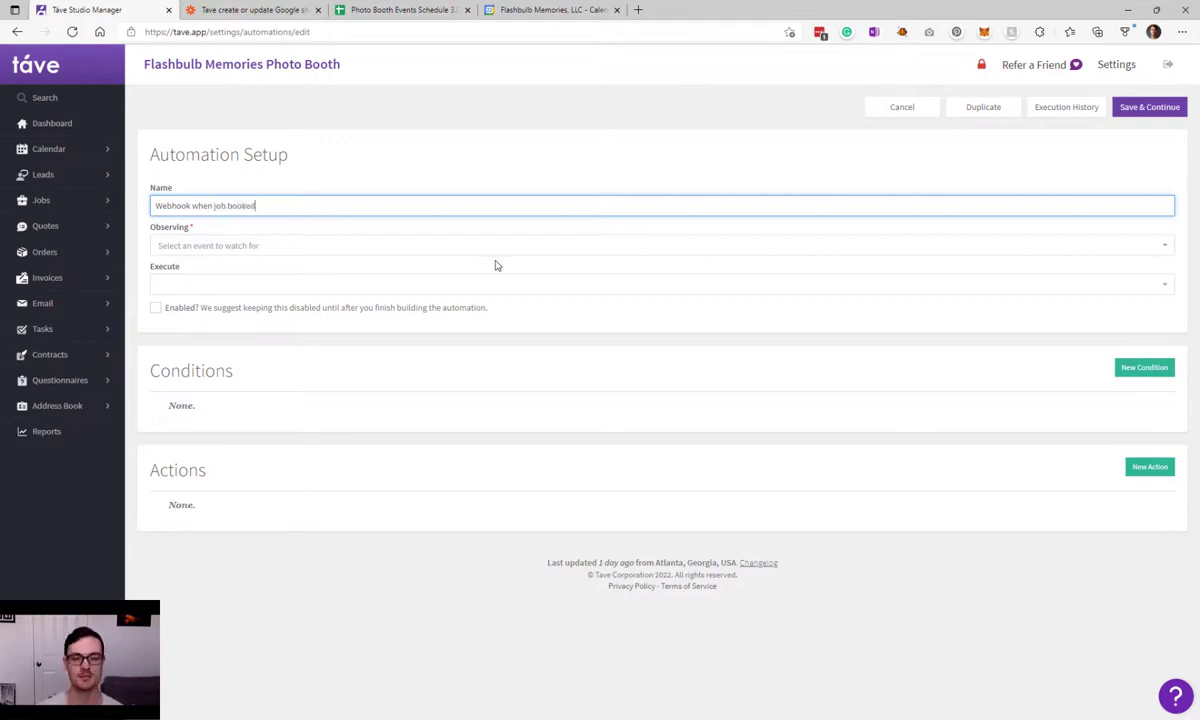
pyautogui.press('BackSpace')
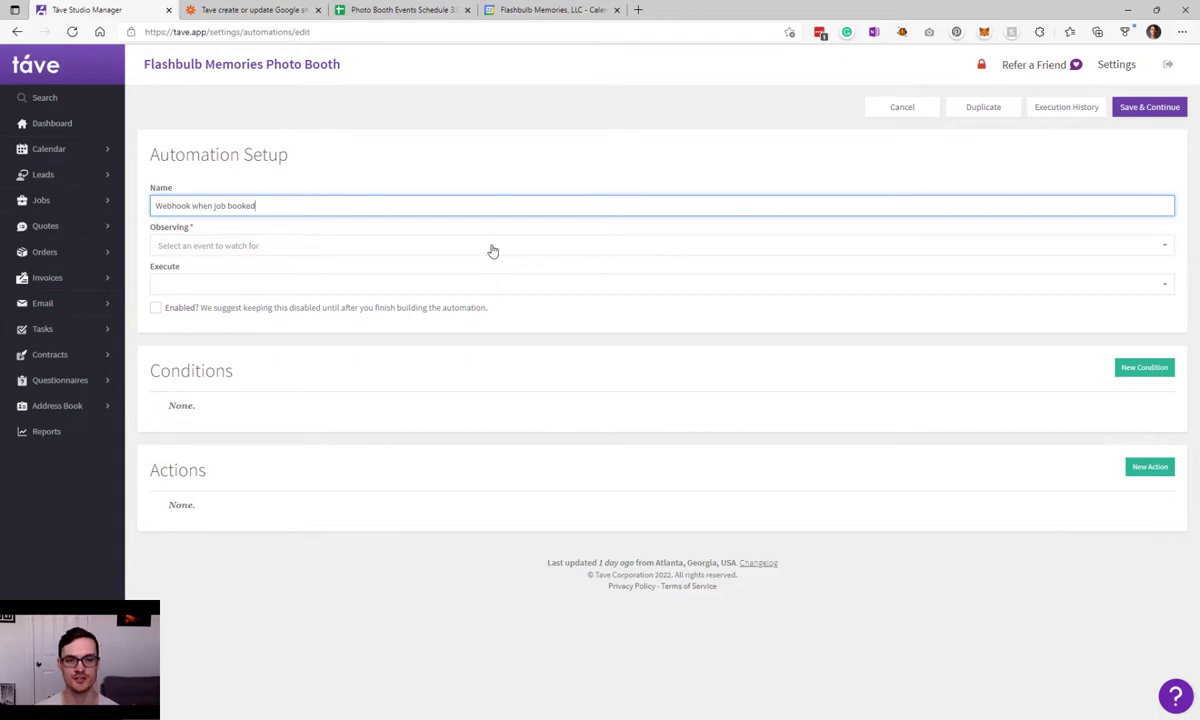
# - Make the automation observe "Job - Milestone reached: Booked", execute immediately, and be enabled
pyautogui.click(222, 247)
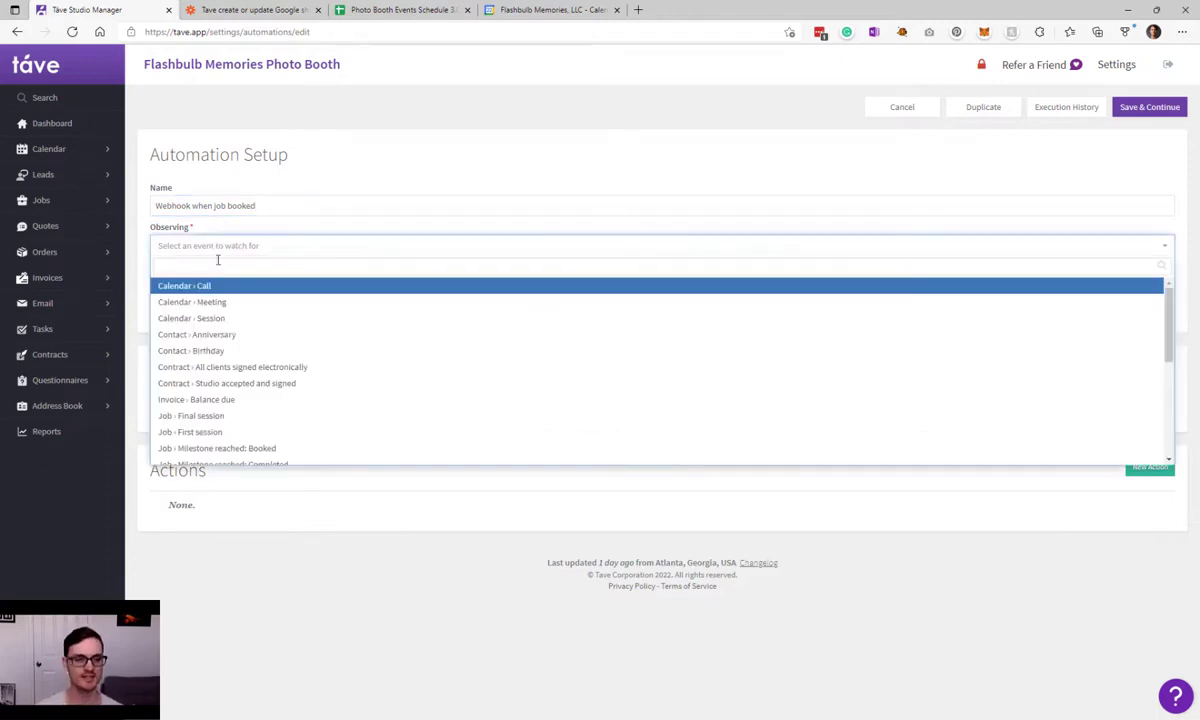
pyautogui.scroll(-2, 305, 400)
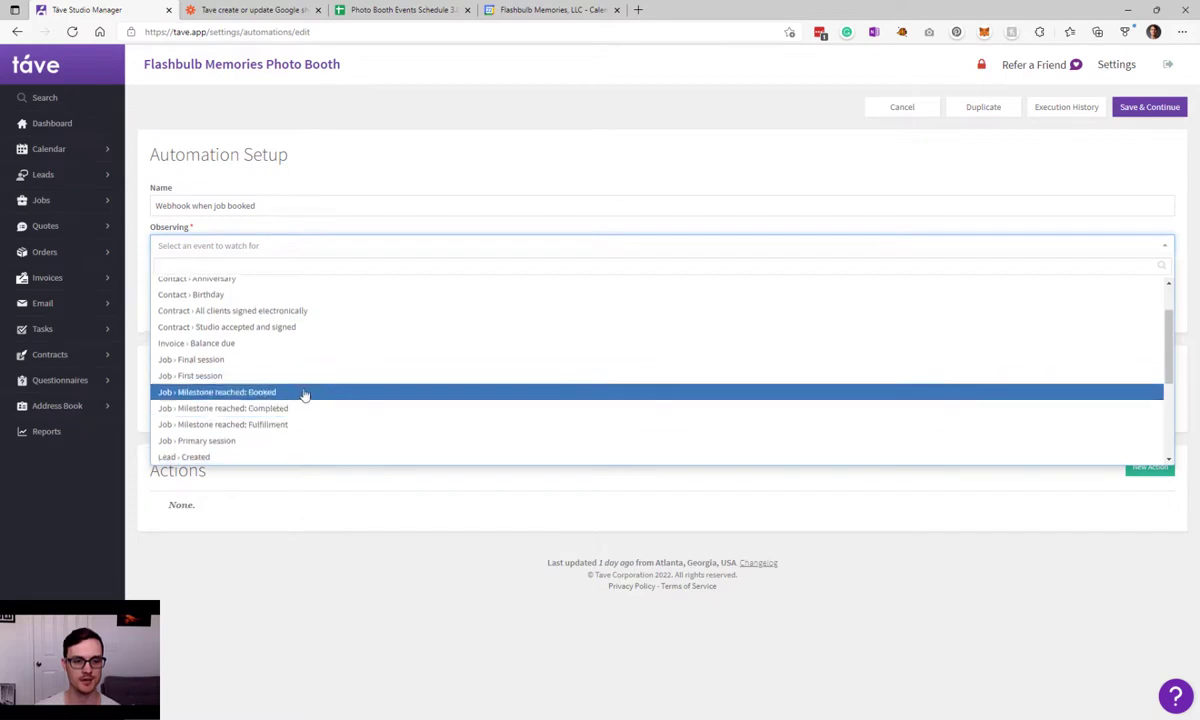
pyautogui.click(304, 393)
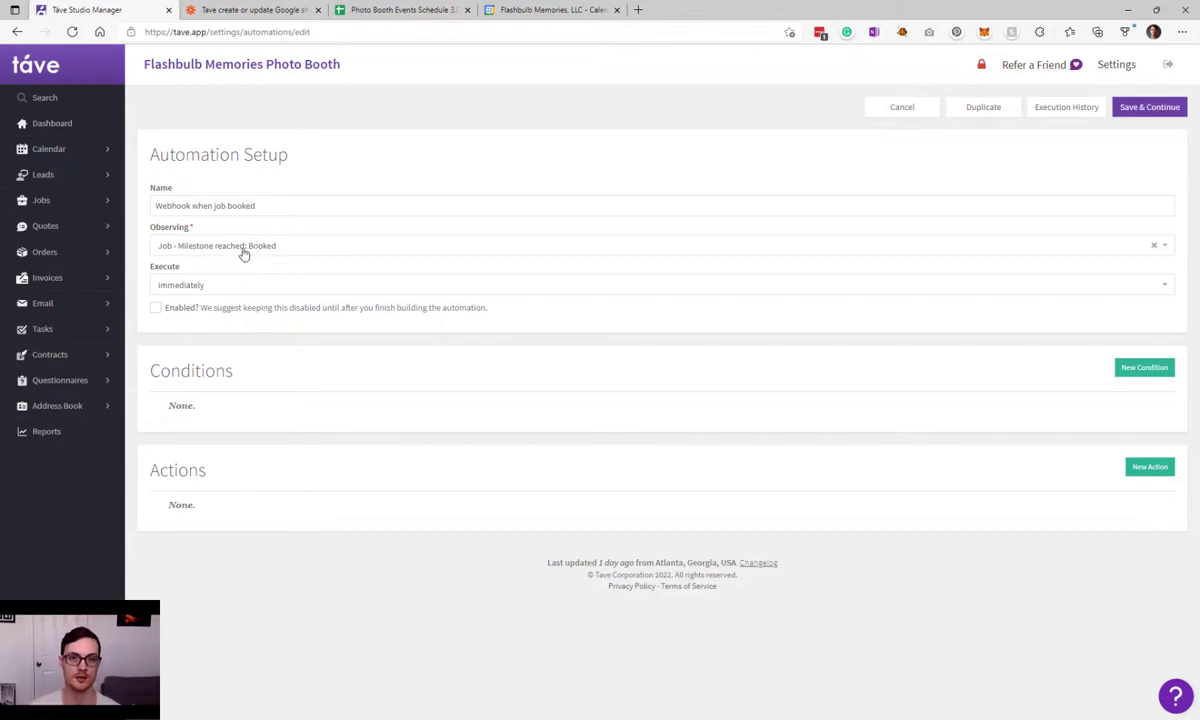
pyautogui.click(223, 290)
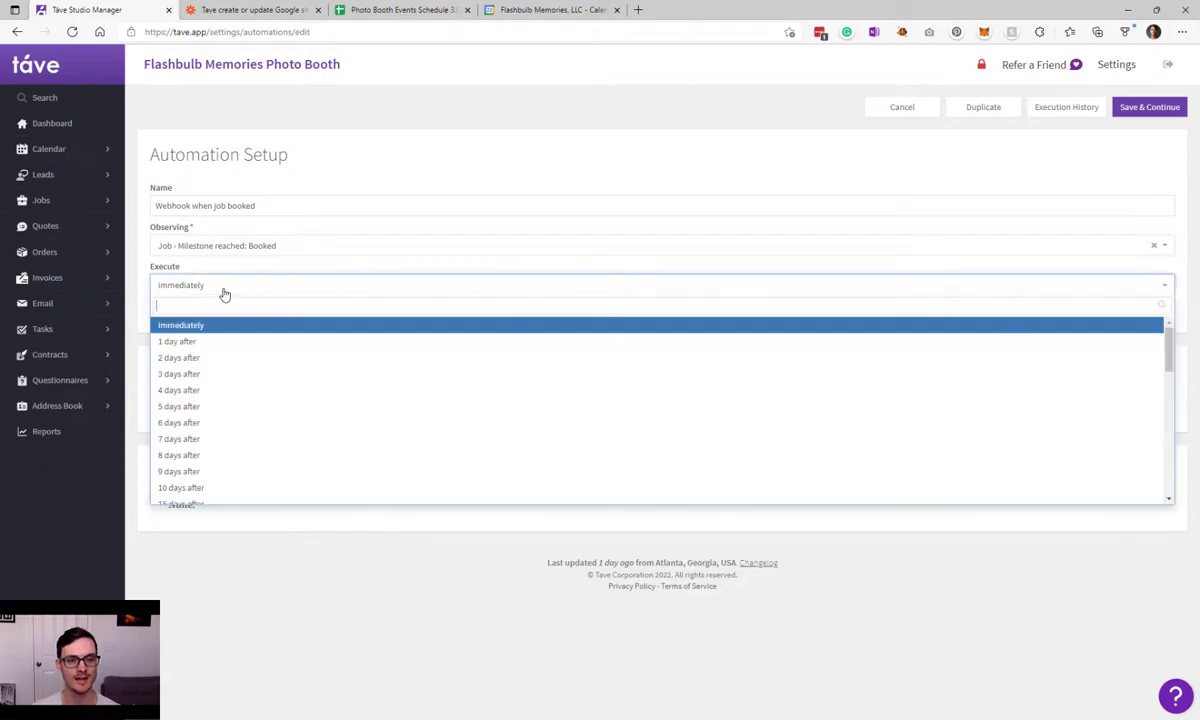
pyautogui.click(185, 325)
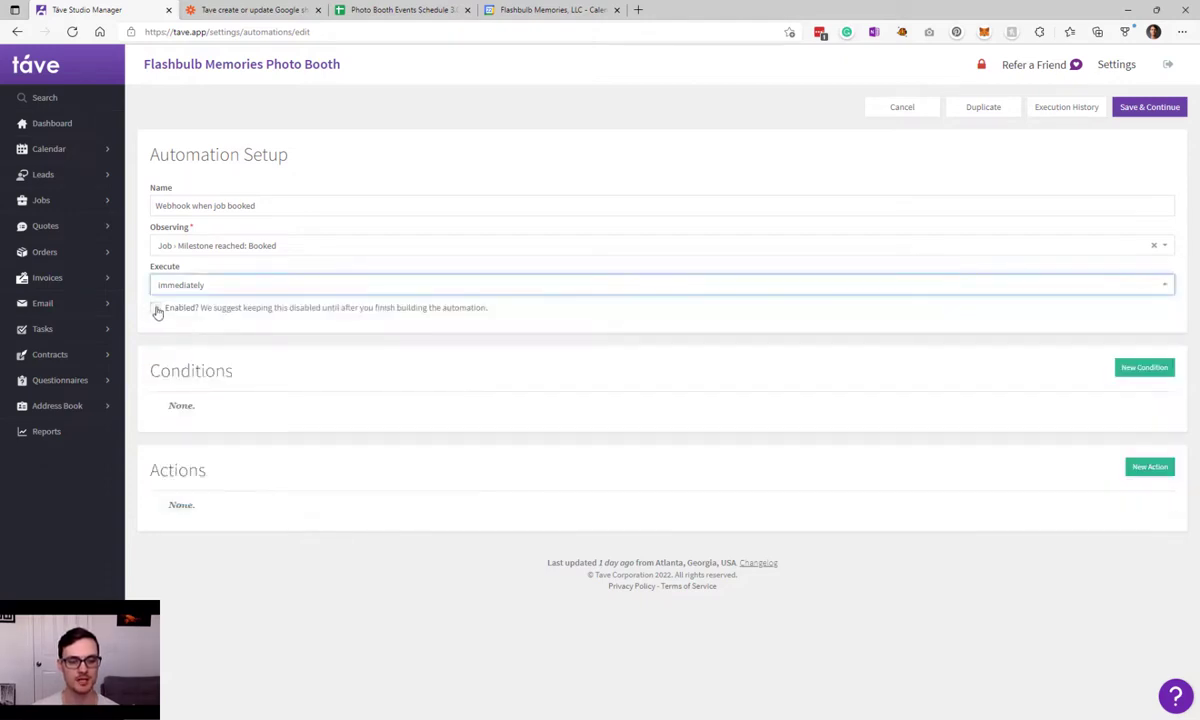
pyautogui.click(157, 311)
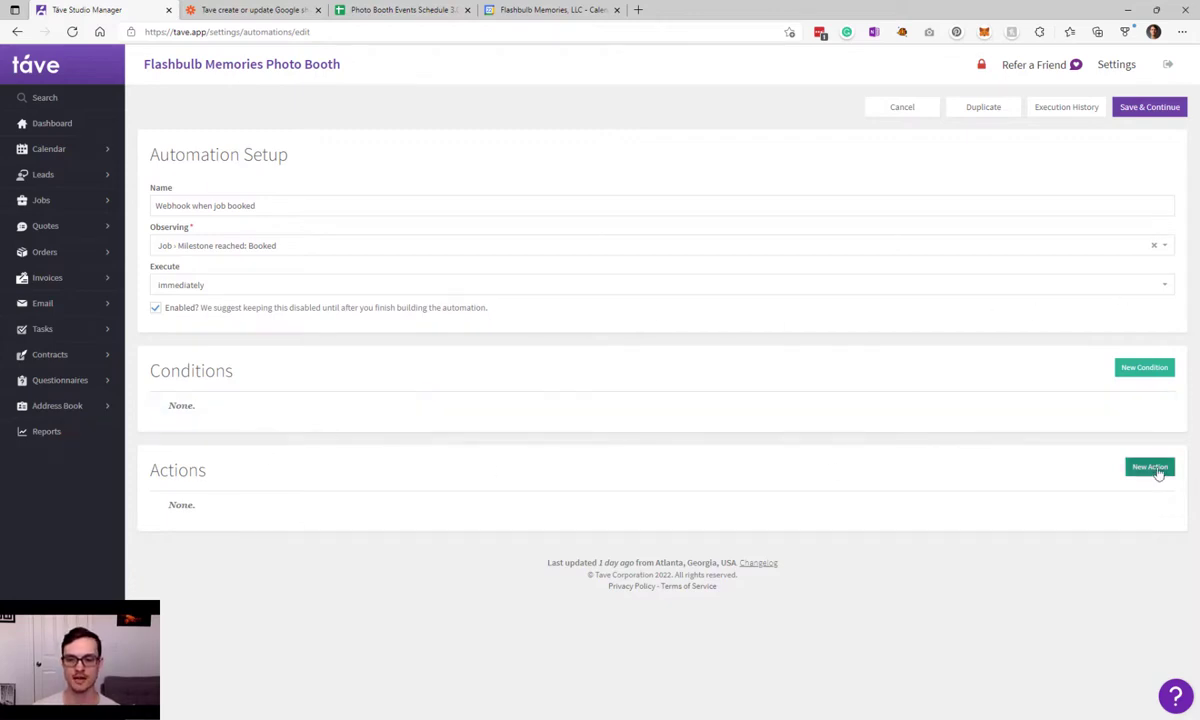
# - Add a Web Request action to the automation and make its empty POST URL ready for entry
pyautogui.click(1151, 469)
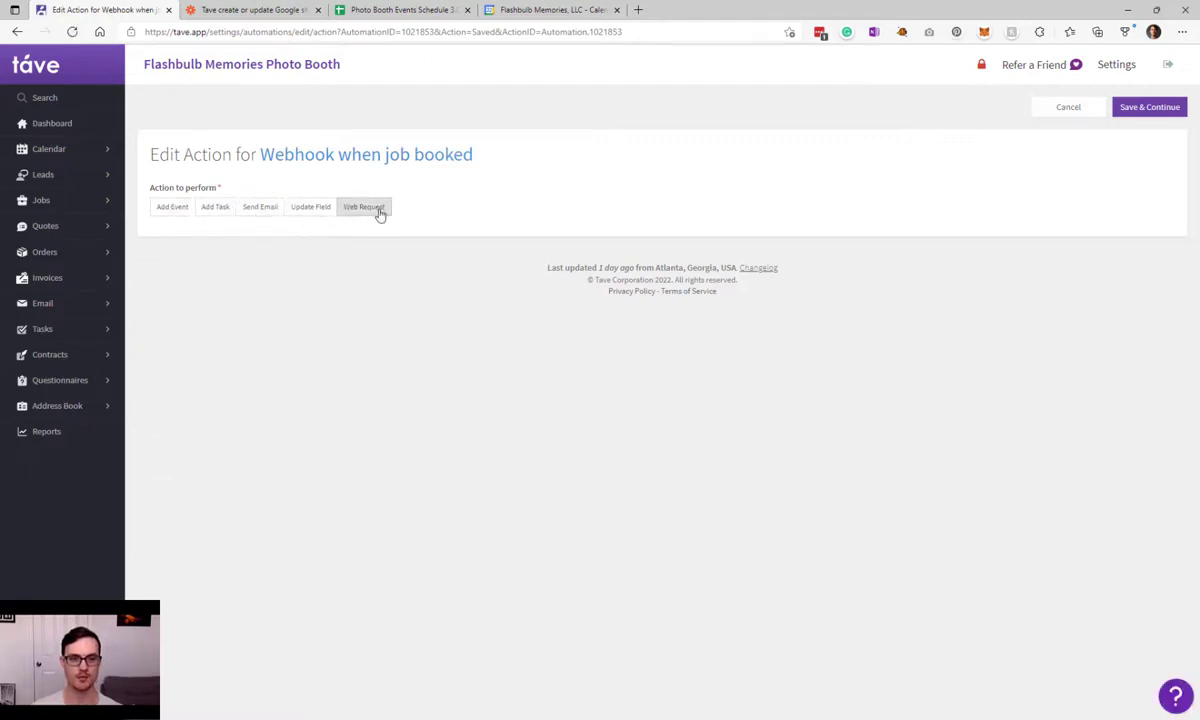
pyautogui.click(380, 214)
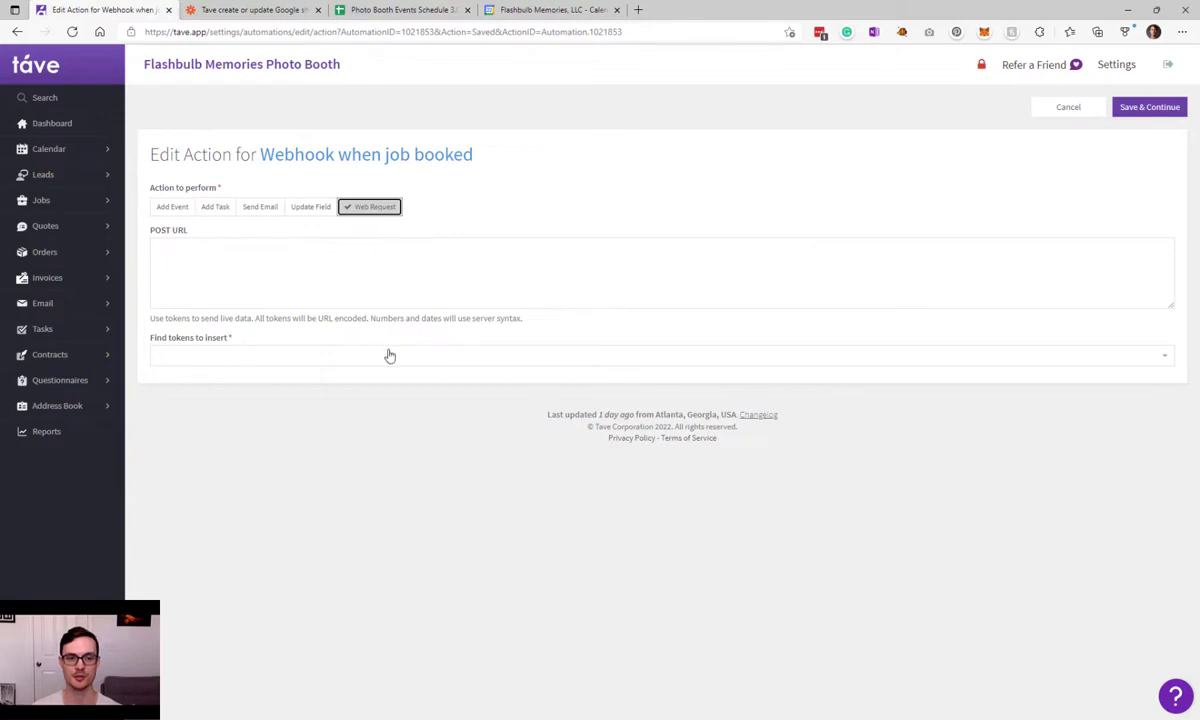
pyautogui.click(338, 270)
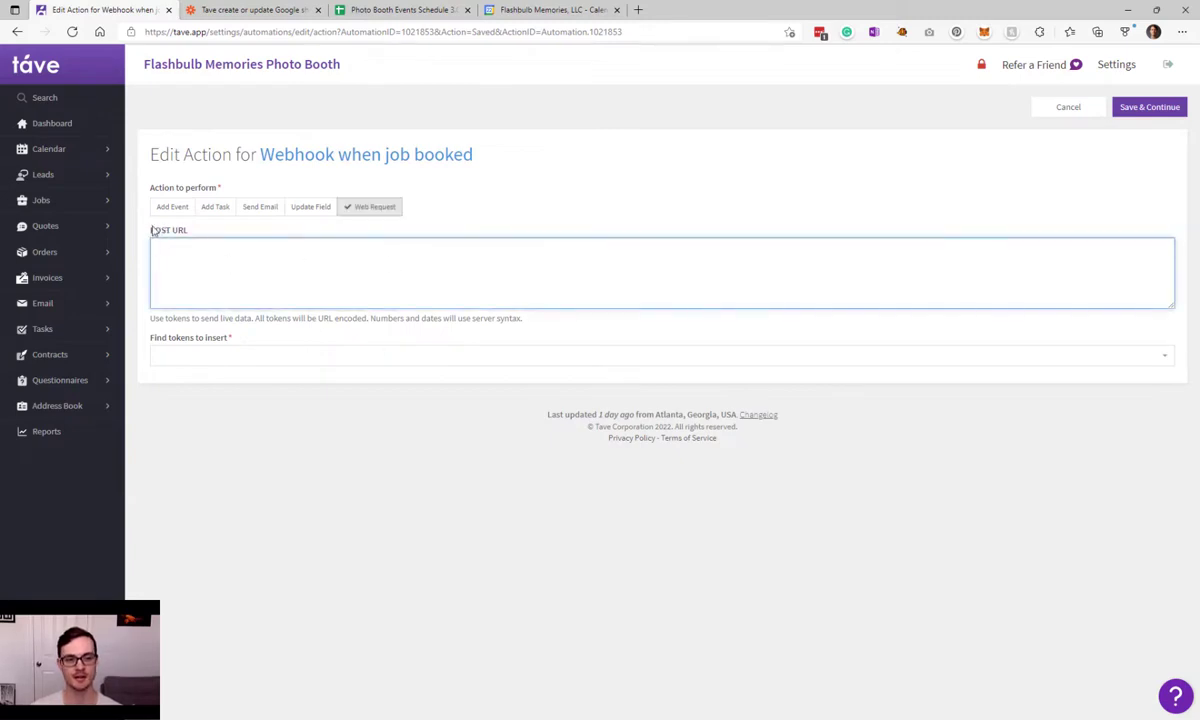
pyautogui.moveTo(153, 230); pyautogui.dragTo(233, 268)
pyautogui.click(236, 273)
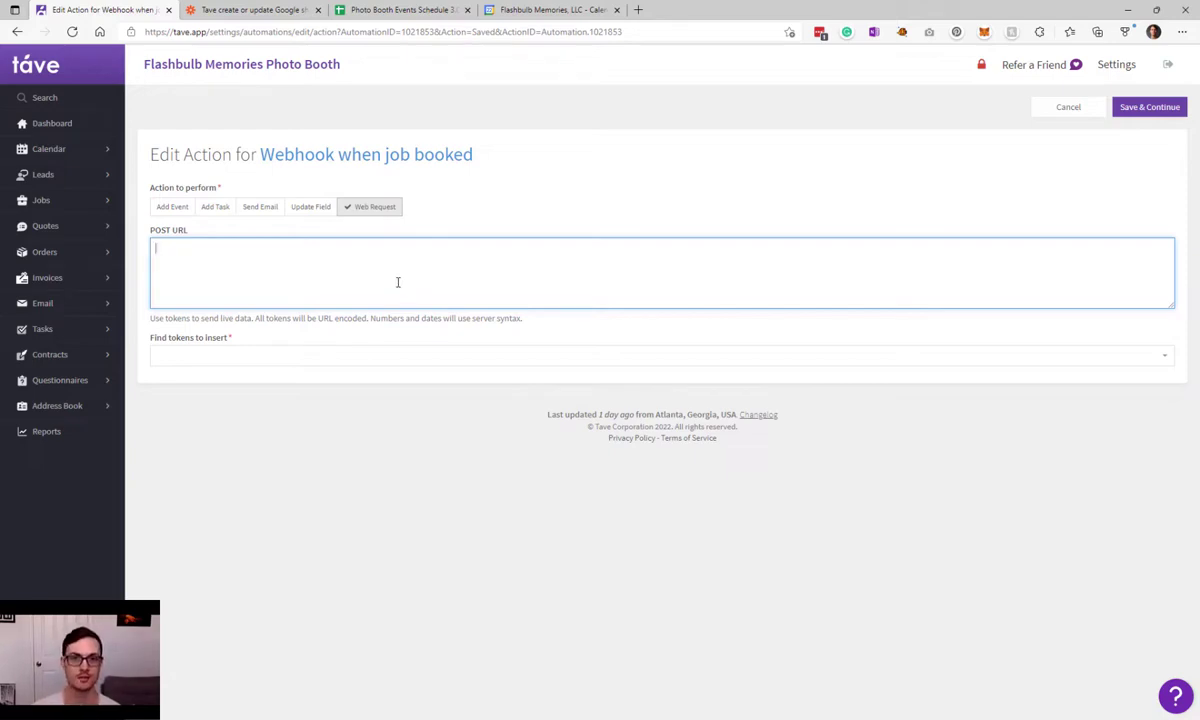
pyautogui.moveTo(207, 235); pyautogui.dragTo(150, 233)
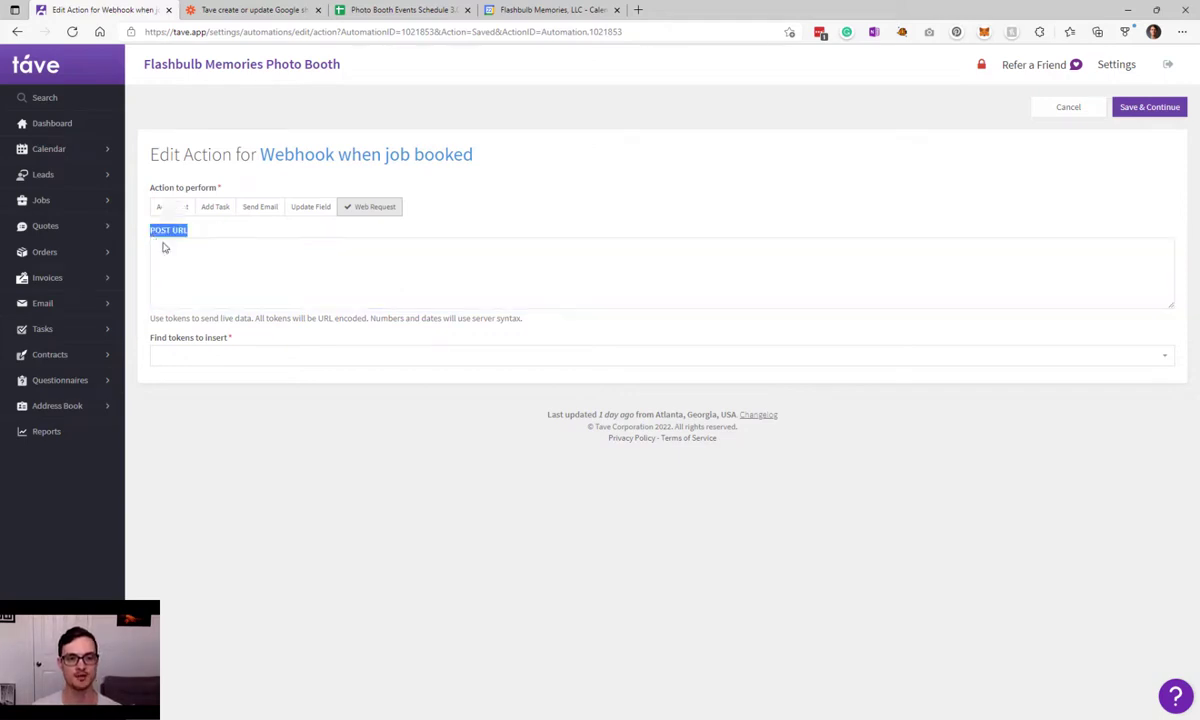
pyautogui.click(185, 265)
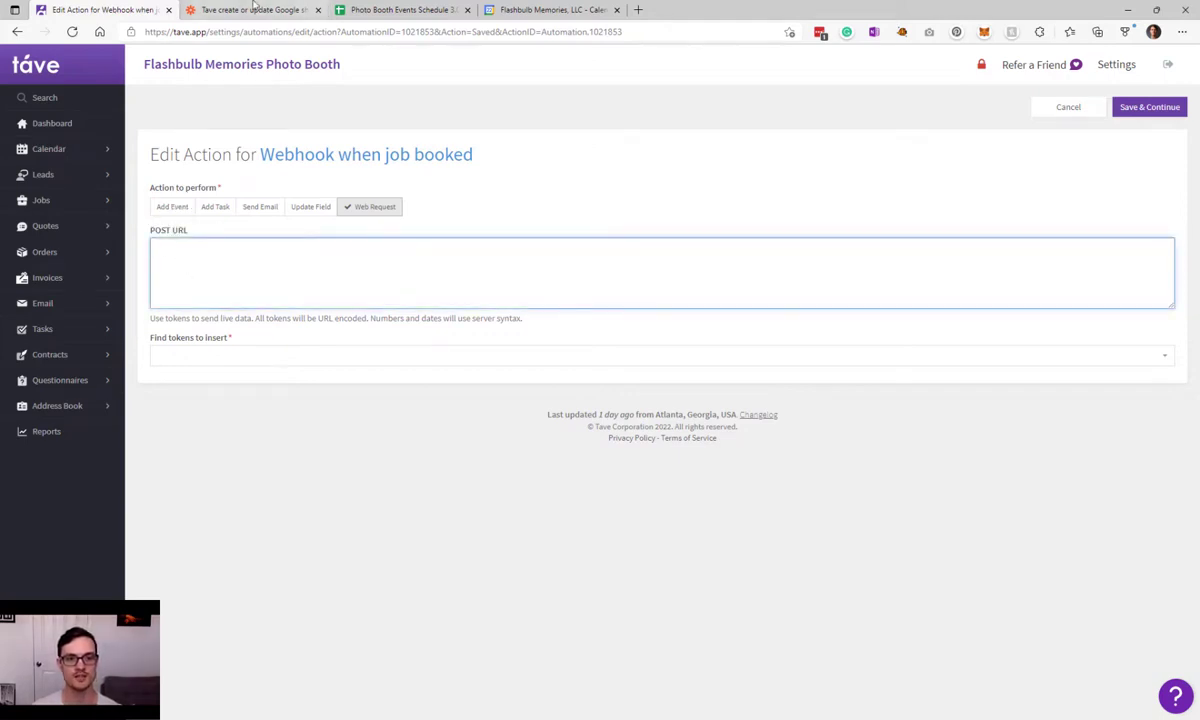
# - Switch to Zapier, return to the Zaps overview and create a new Zap
pyautogui.click(255, 9)
pyautogui.click(31, 93)
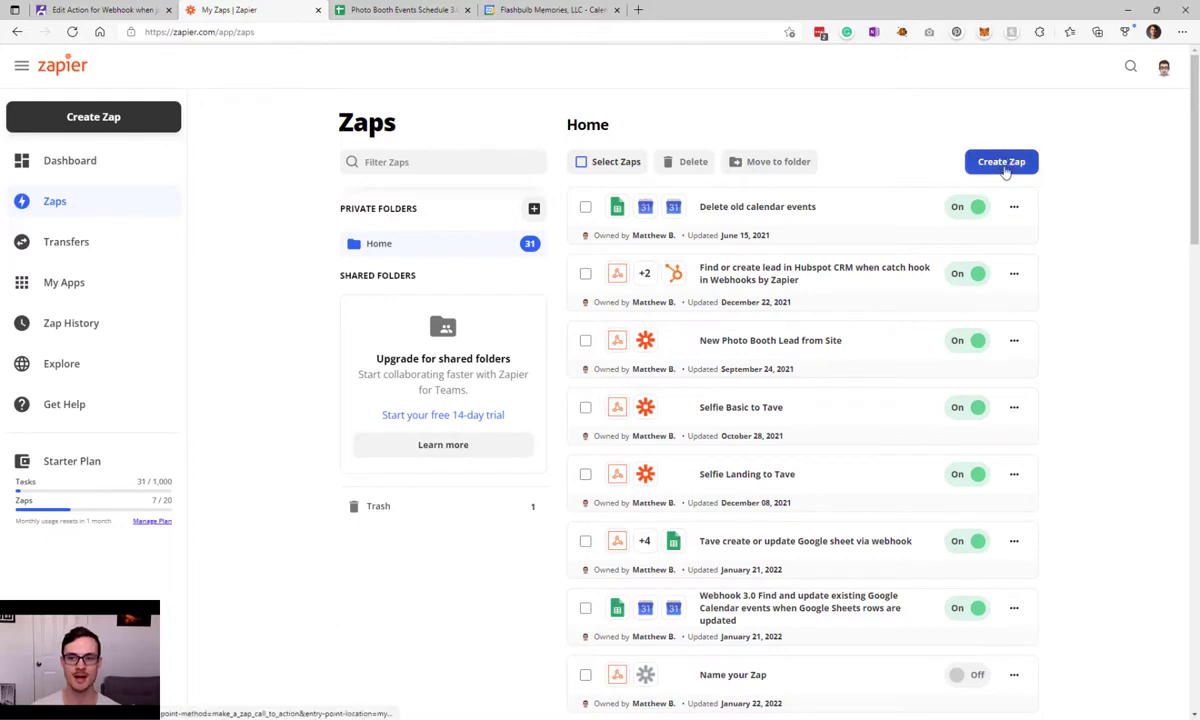
pyautogui.click(1003, 166)
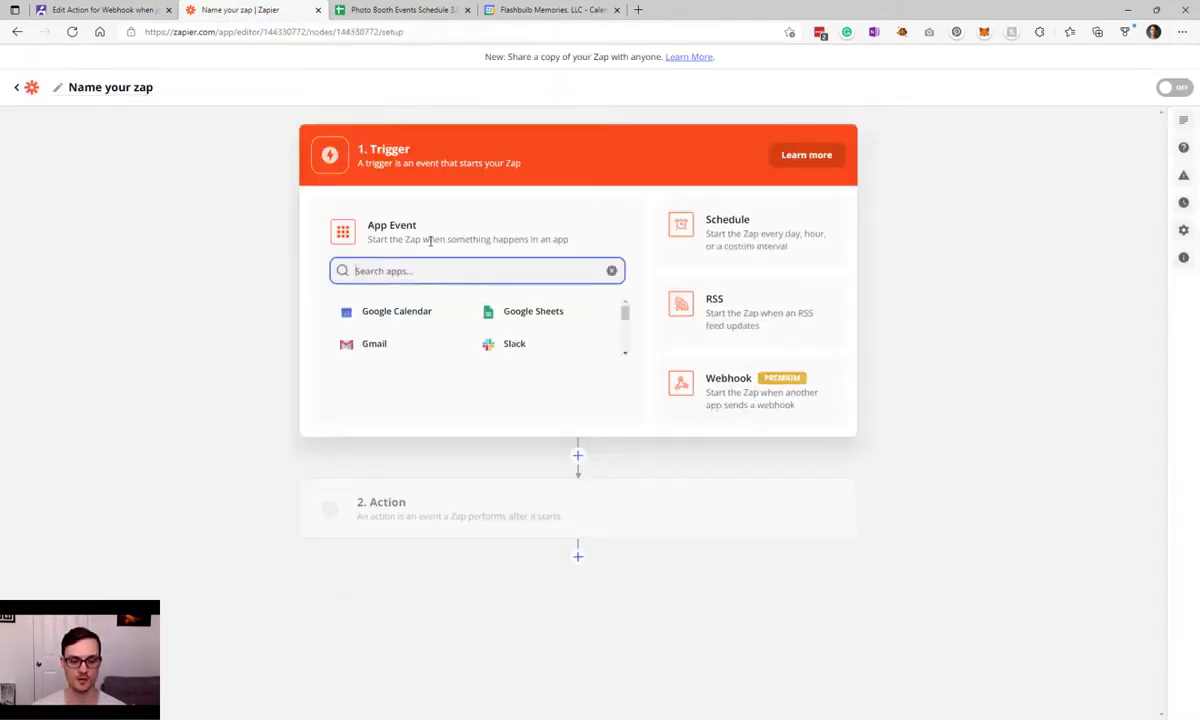
# - Set the Zap's trigger to Webhooks by Zapier with the Catch Hook event and continue to the trigger setup
pyautogui.write('webhook')
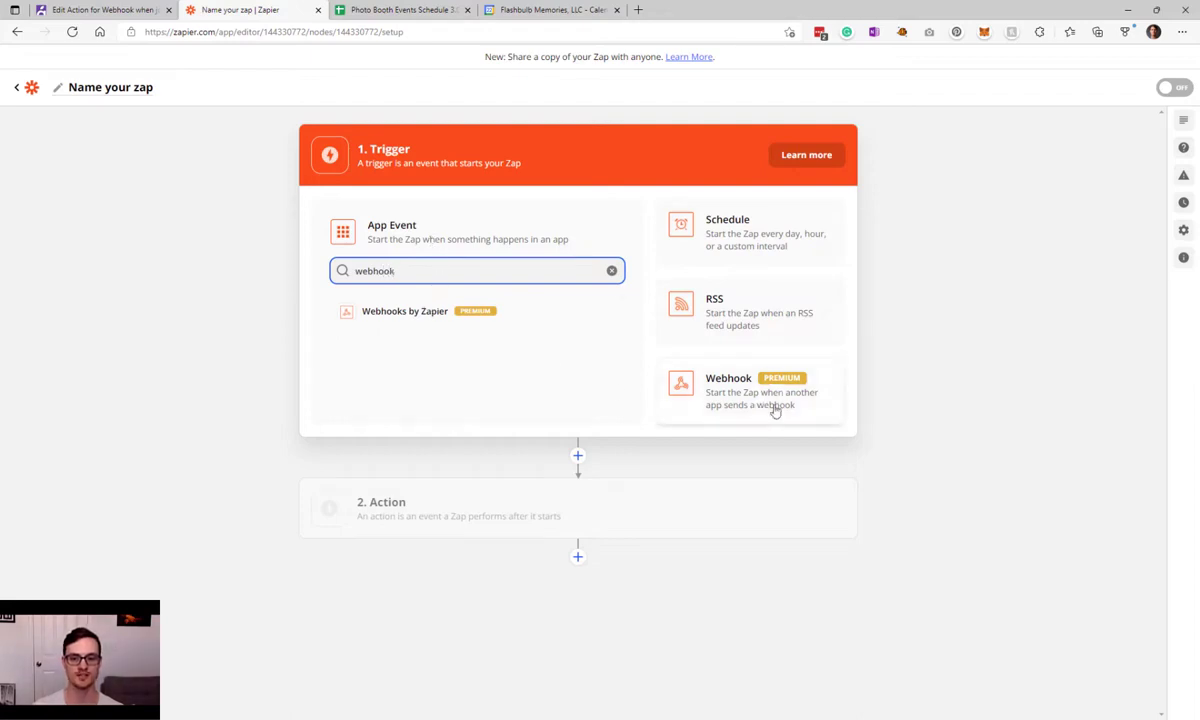
pyautogui.click(417, 324)
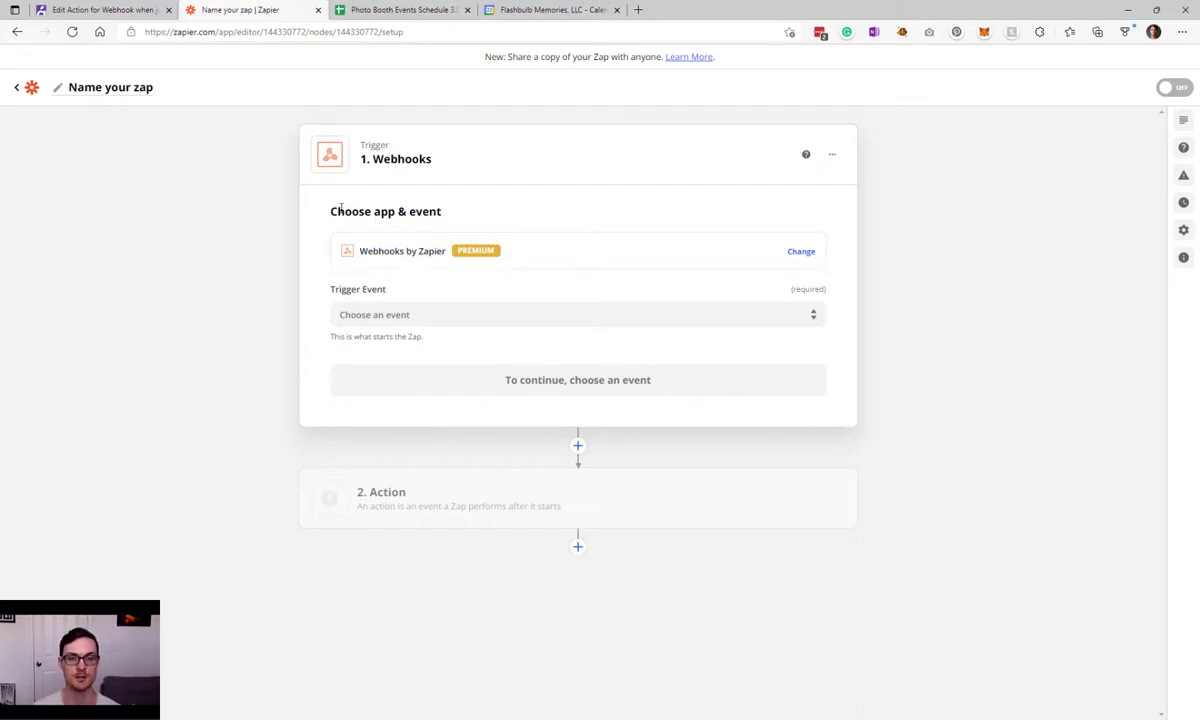
pyautogui.click(383, 313)
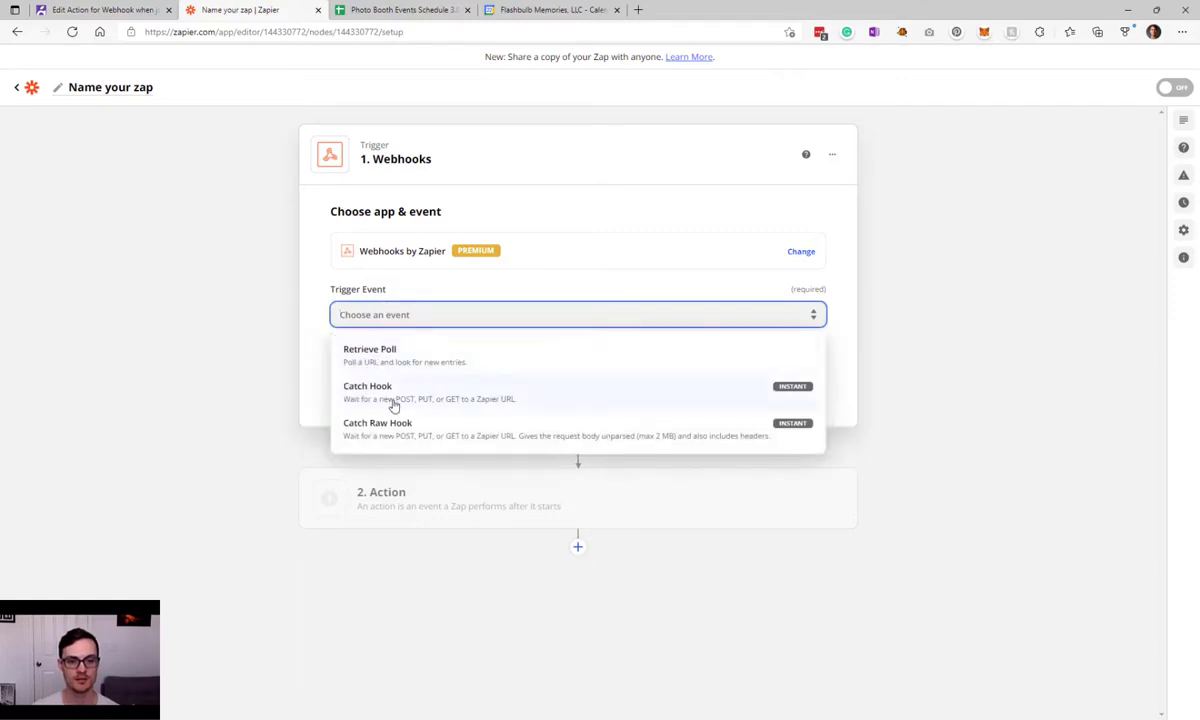
pyautogui.click(455, 406)
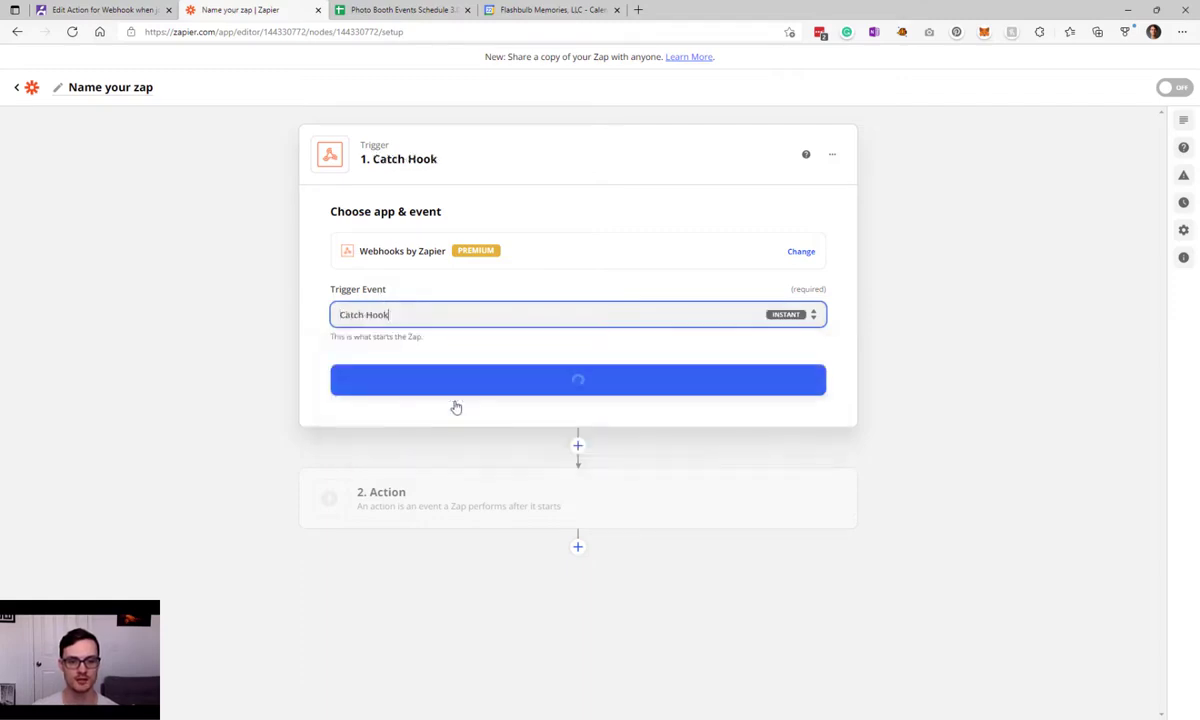
pyautogui.click(576, 393)
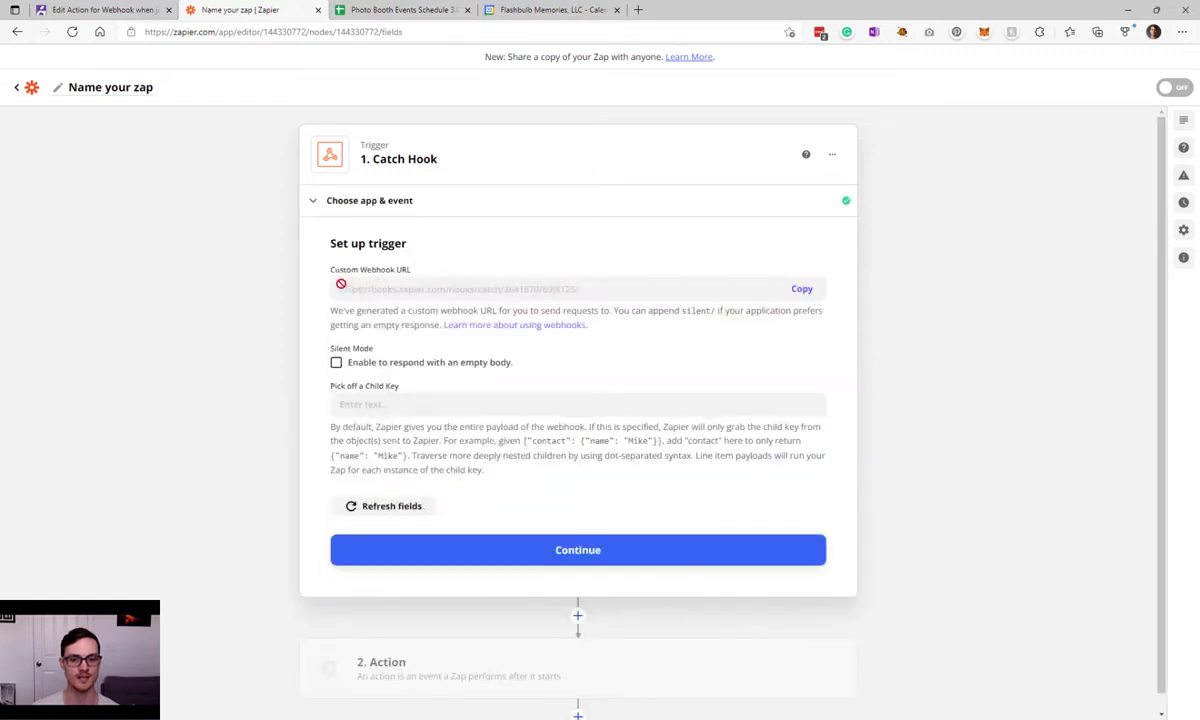
# - Copy the custom webhook URL from the Zap's trigger into the POST URL of the Web Request action in Táve
pyautogui.click(806, 290)
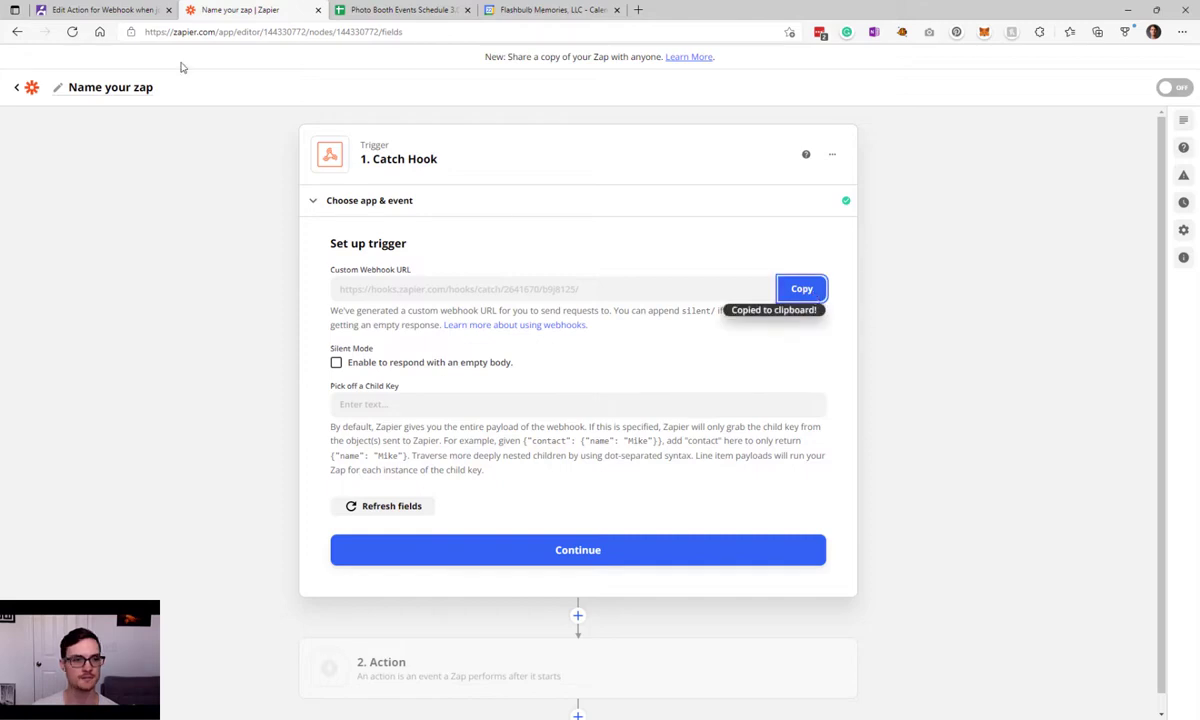
pyautogui.click(100, 10)
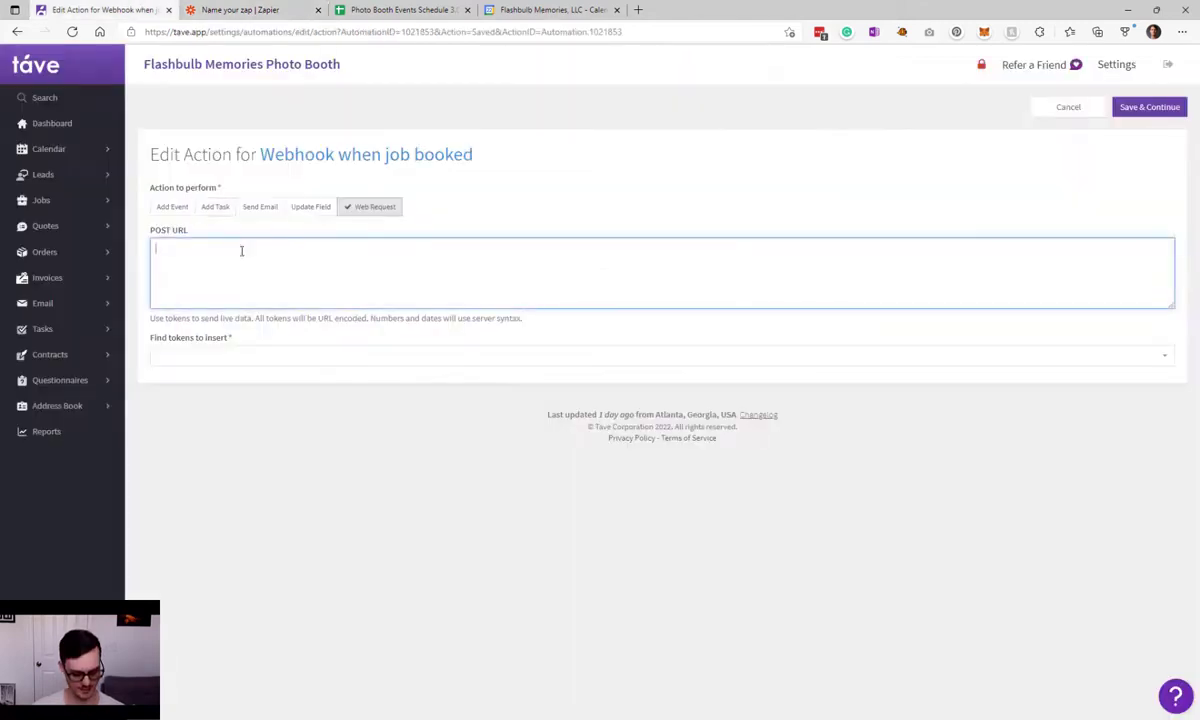
pyautogui.hotkey('ctrl', 'v')
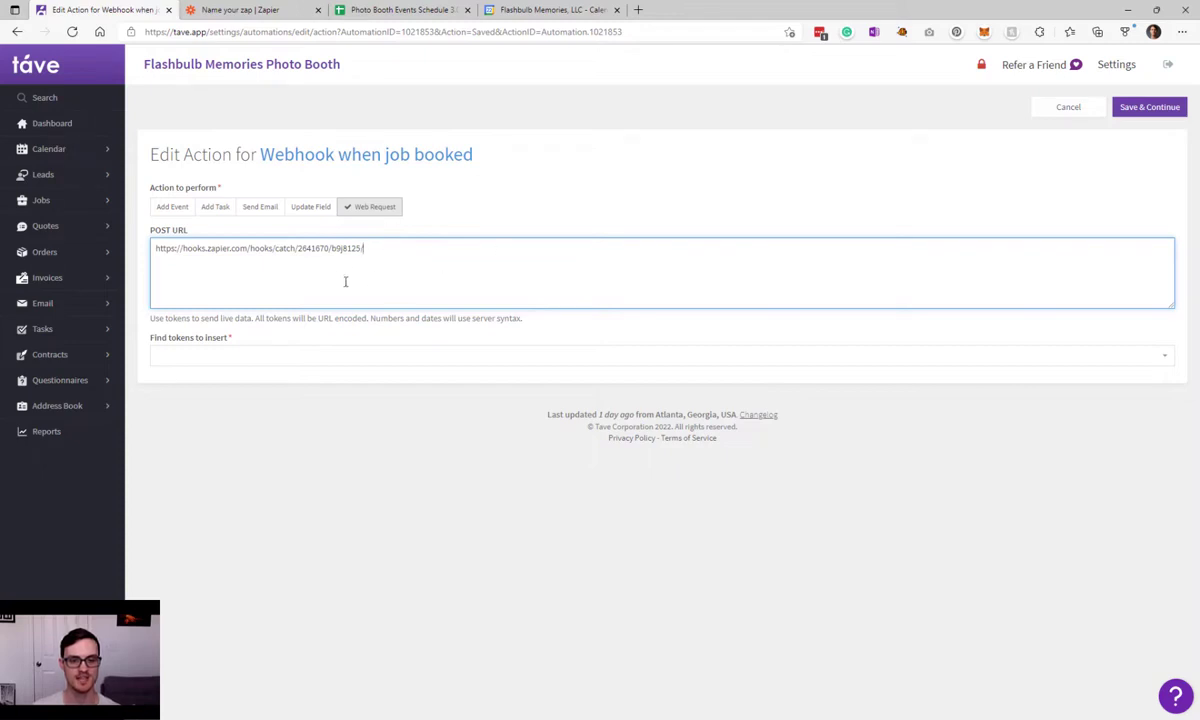
pyautogui.click(361, 356)
pyautogui.click(354, 332)
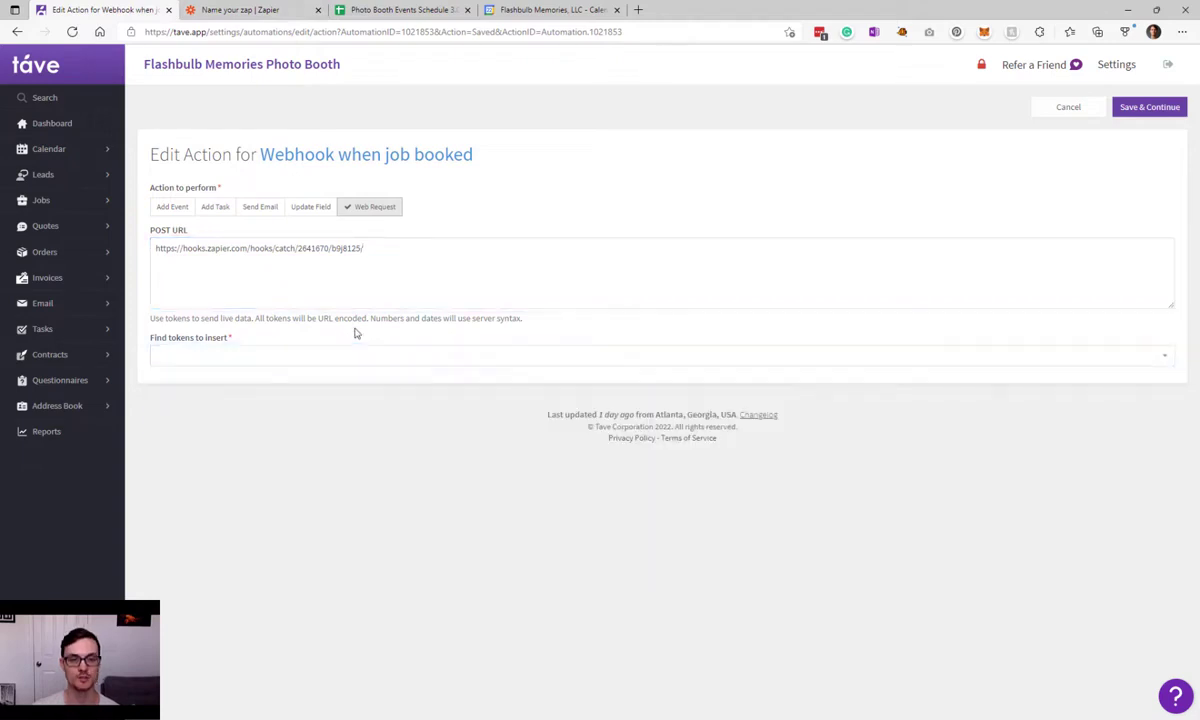
pyautogui.click(398, 262)
# - Switch to Zapier and continue from the Catch Hook trigger setup to its test stage
pyautogui.click(263, 12)
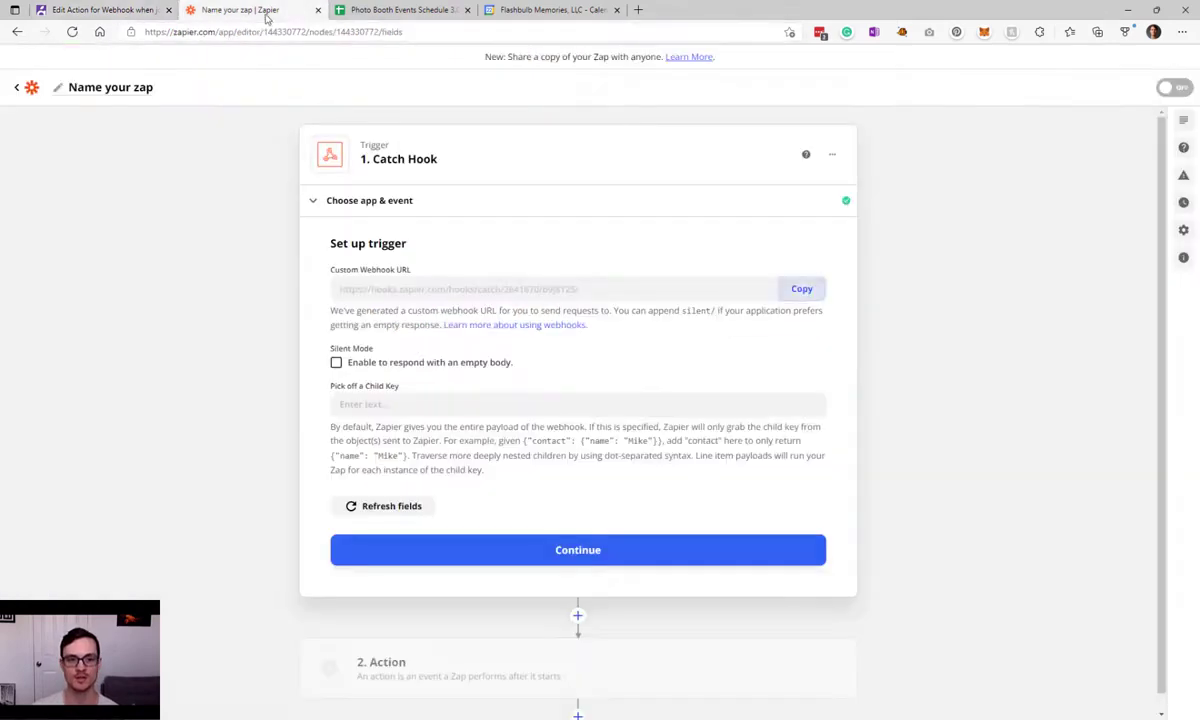
pyautogui.scroll(-1, 530, 620)
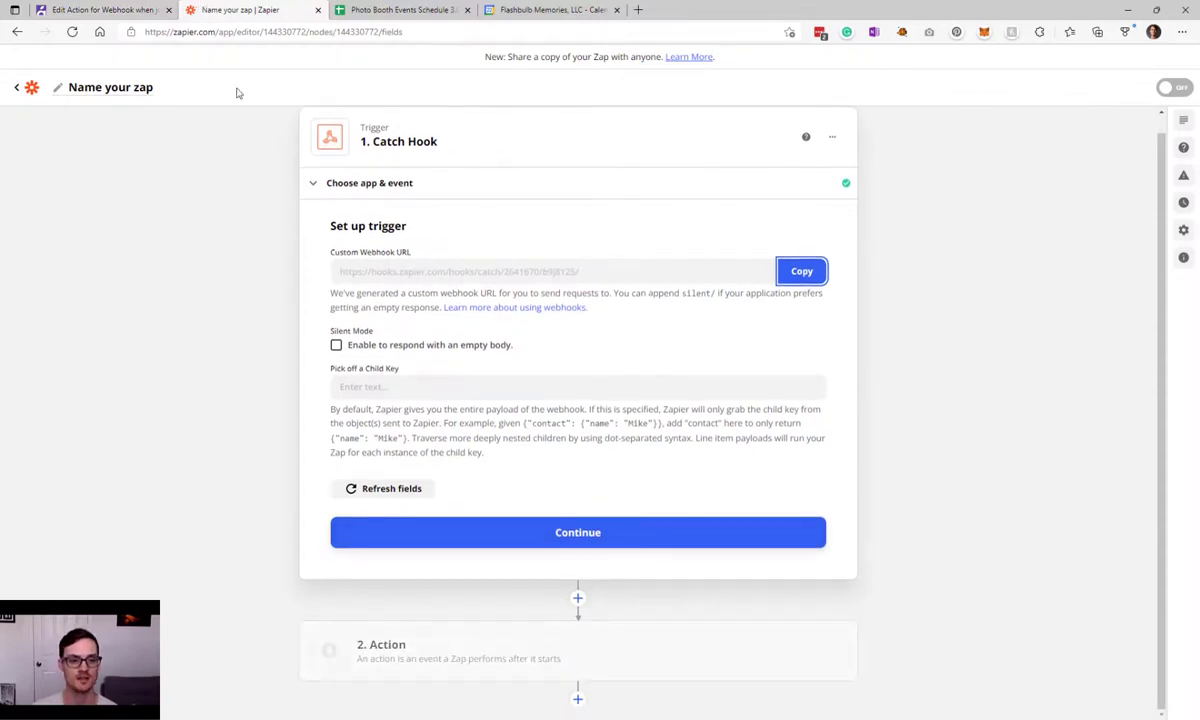
pyautogui.click(628, 540)
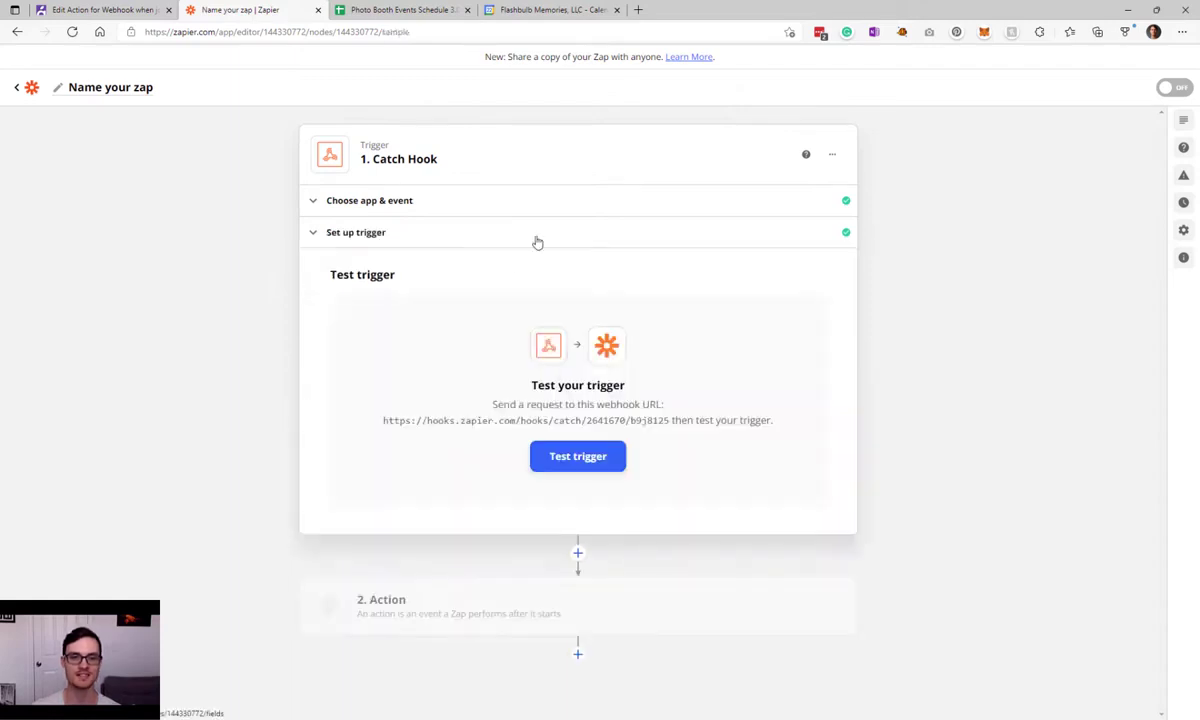
# - Return to Táve and append the query parameter ?brides_fname= to the webhook address in the POST URL
pyautogui.click(106, 12)
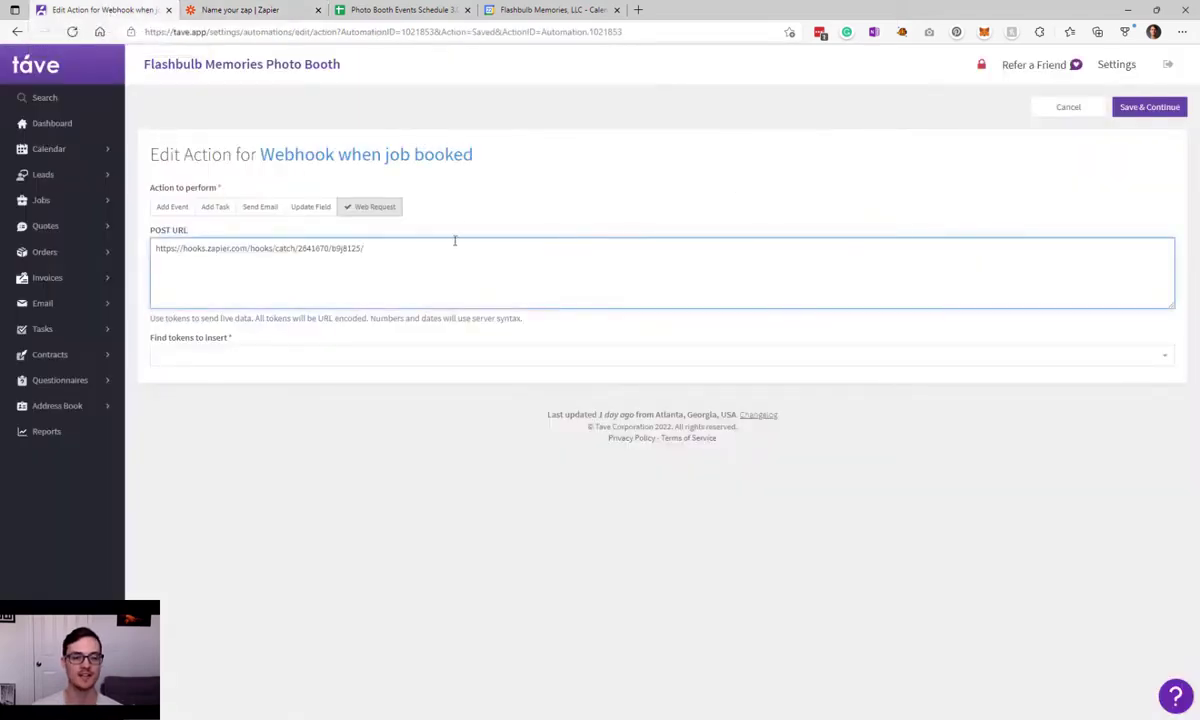
pyautogui.hotkey('ctrl', 'a')
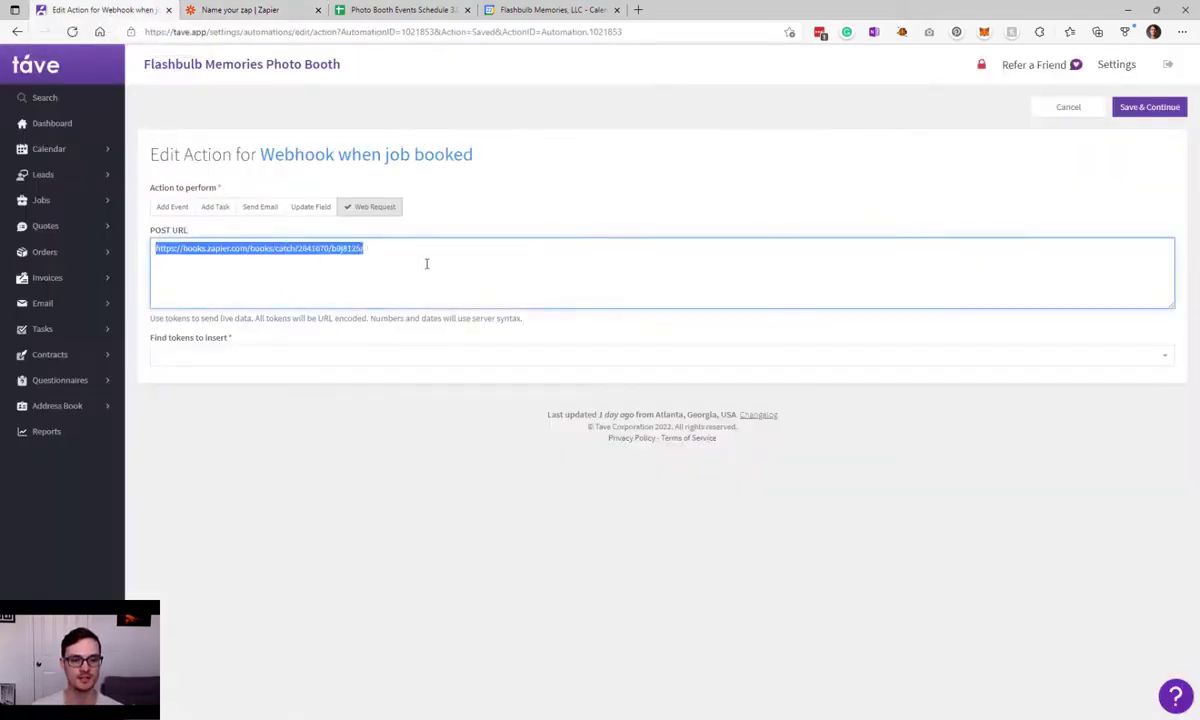
pyautogui.click(434, 269)
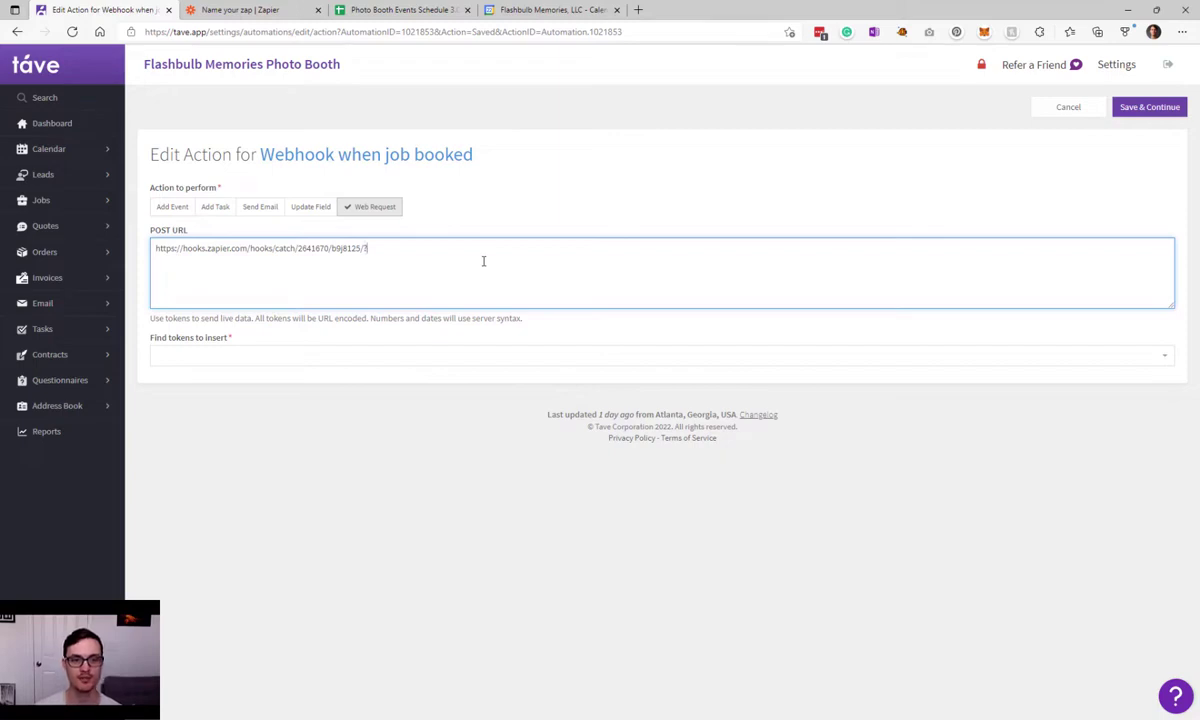
pyautogui.write('rid')
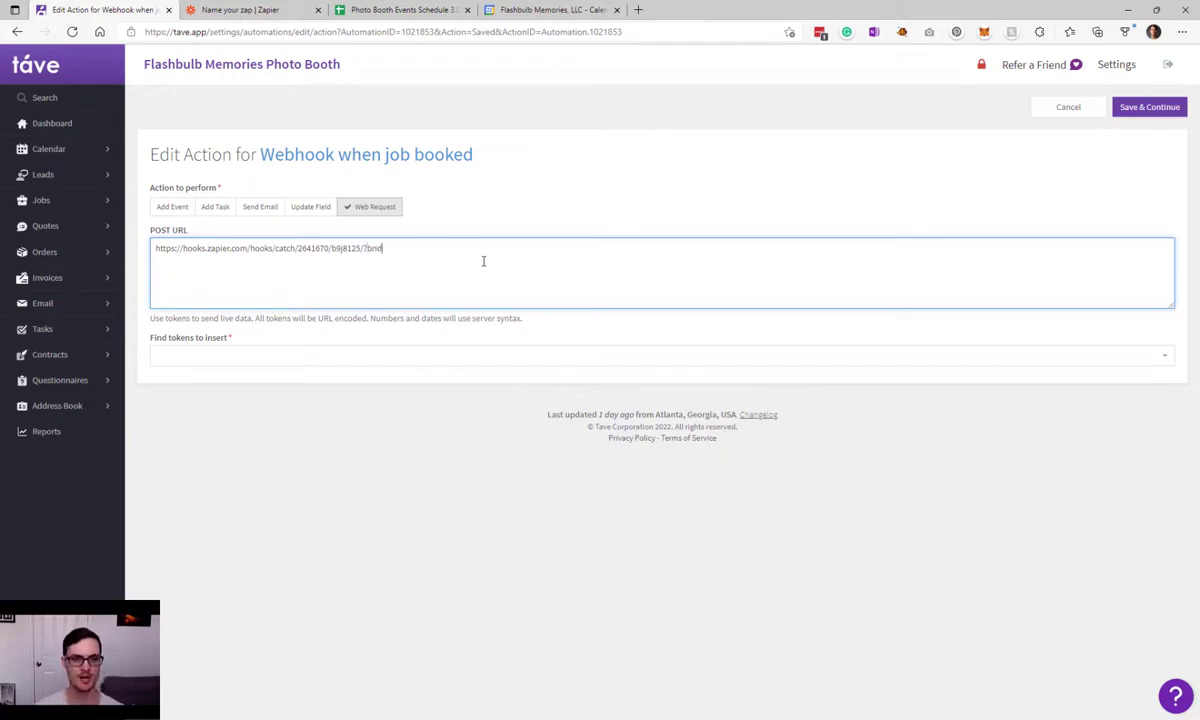
pyautogui.write('es_fname=')
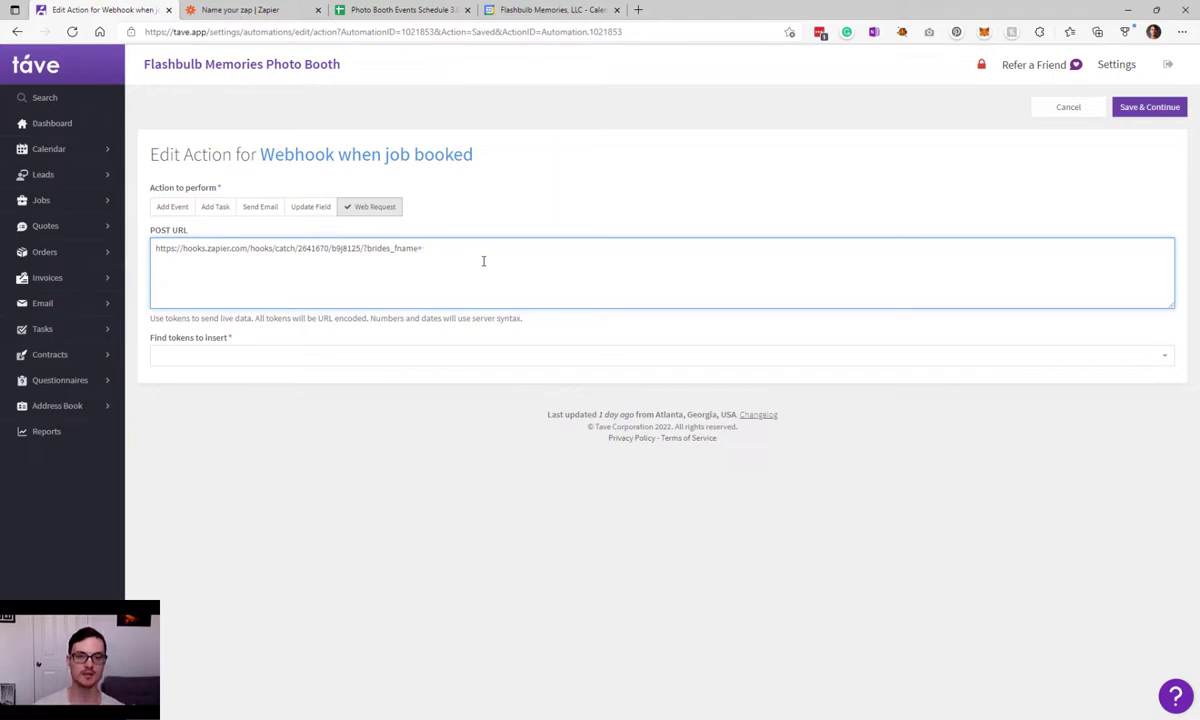
# - Insert the Bride group's First Name token (bride.first_name) as the value of brides_fname
pyautogui.click(398, 355)
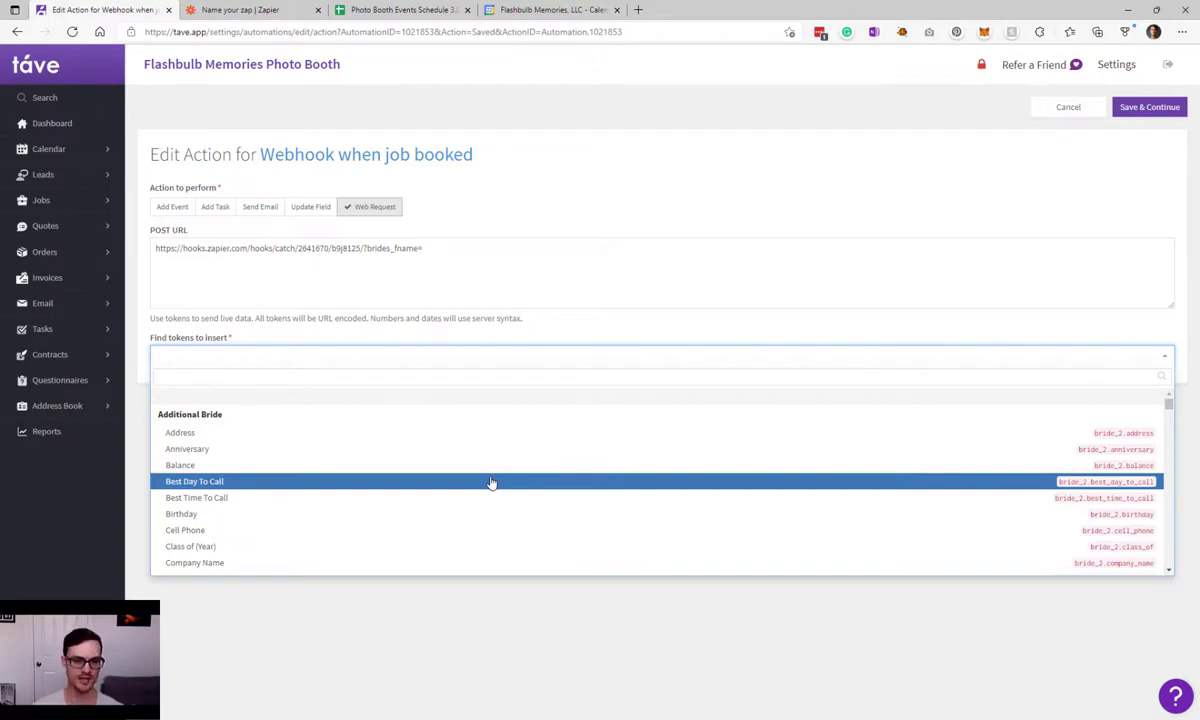
pyautogui.write('bride')
pyautogui.scroll(-5, 455, 484)
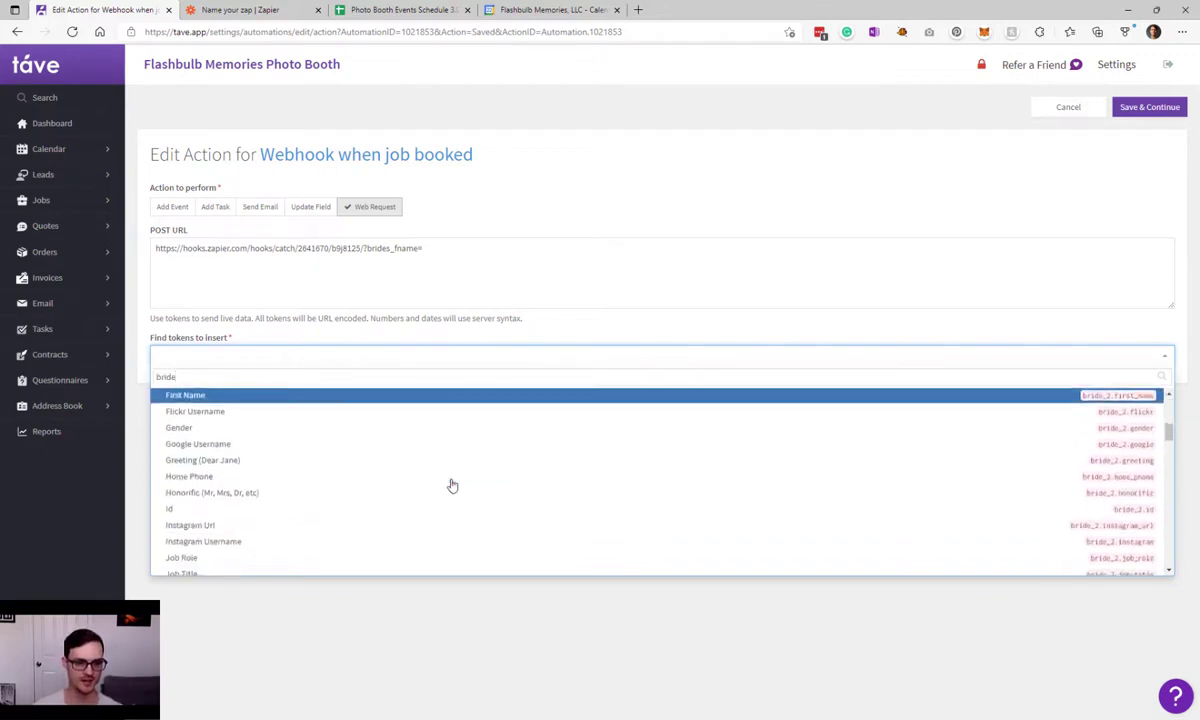
pyautogui.scroll(-8, 452, 485)
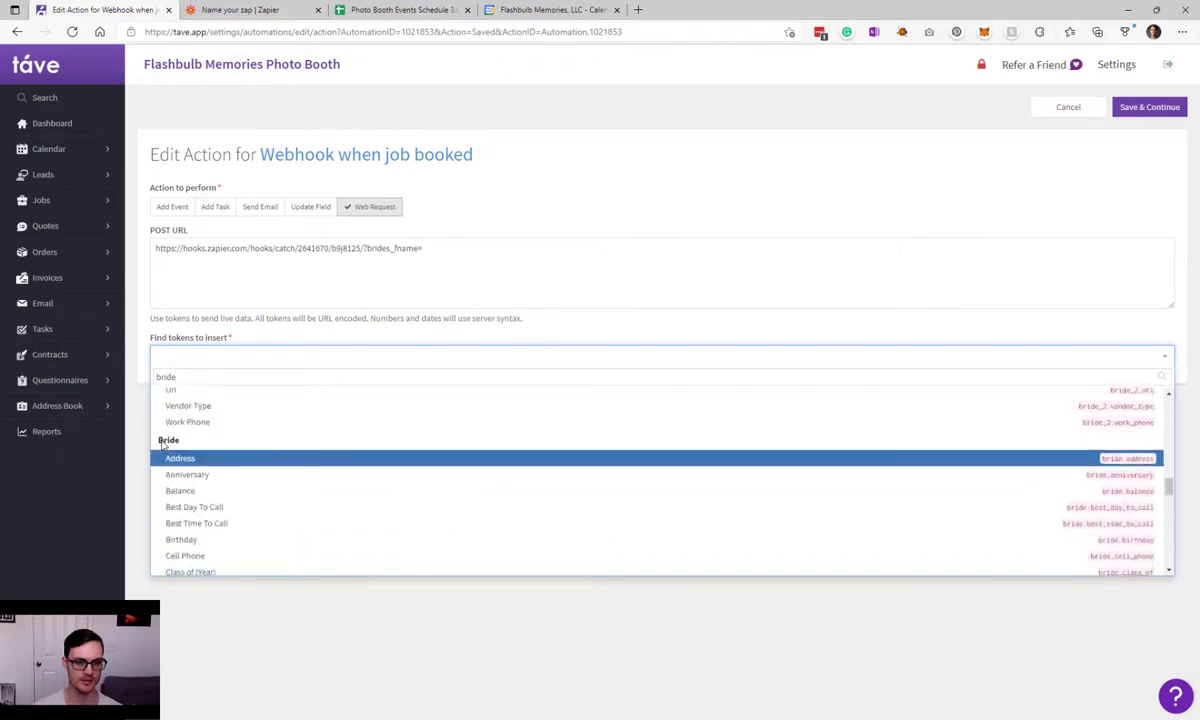
pyautogui.scroll(-6, 163, 443)
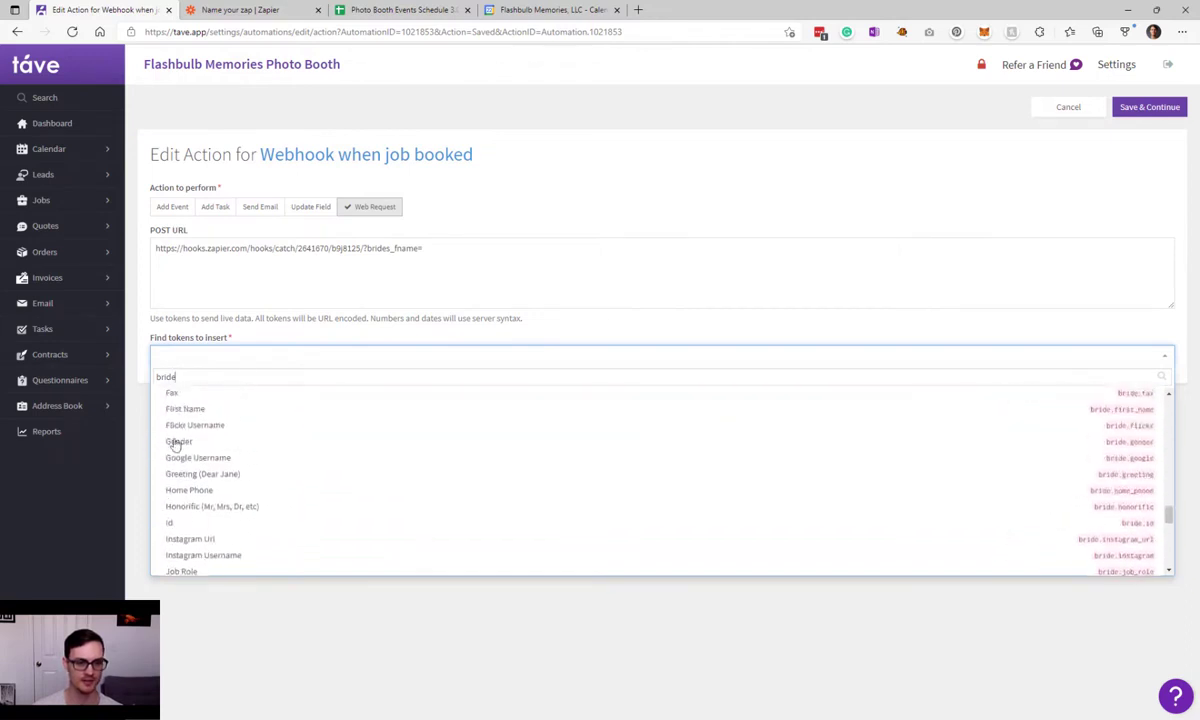
pyautogui.click(212, 412)
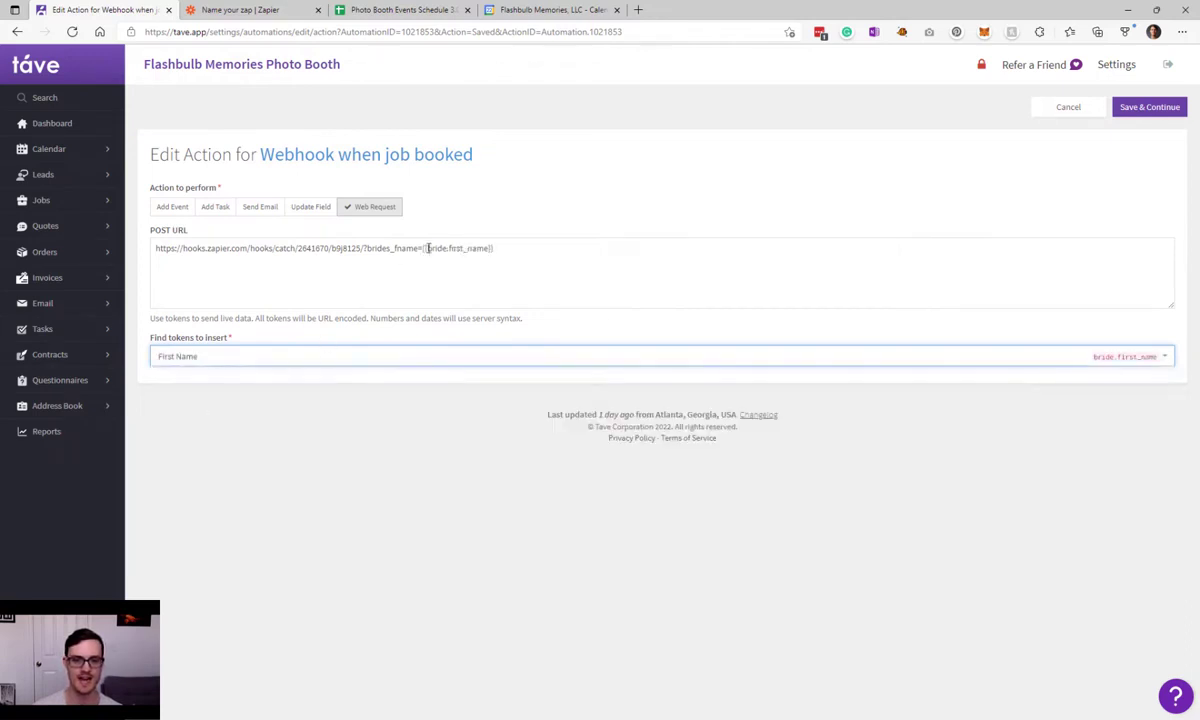
# - Append a second parameter, &brides_lname=, to the end of the POST URL
pyautogui.click(500, 243)
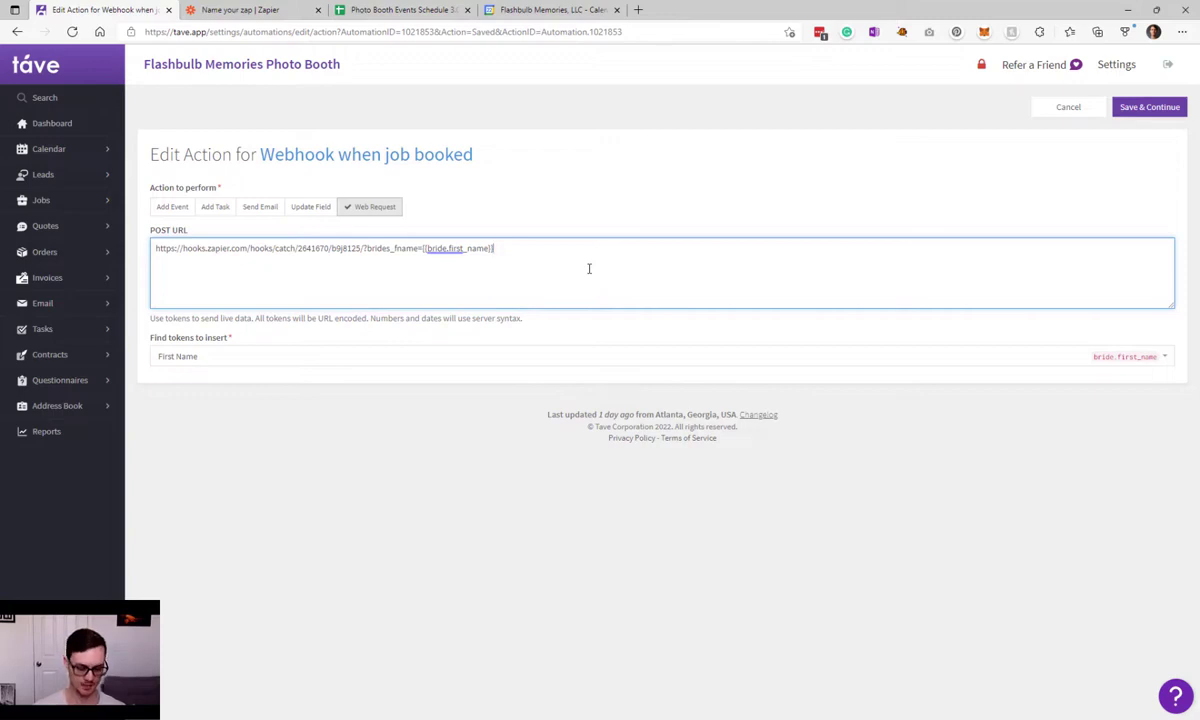
pyautogui.write('&')
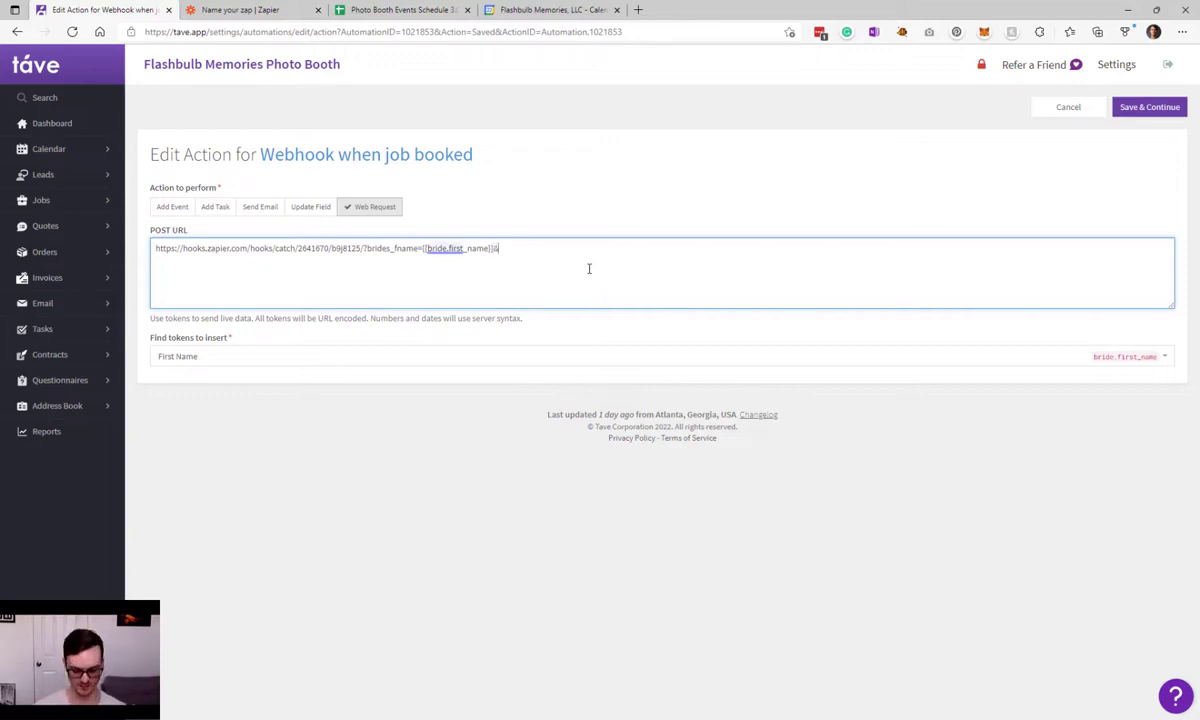
pyautogui.write('brides_')
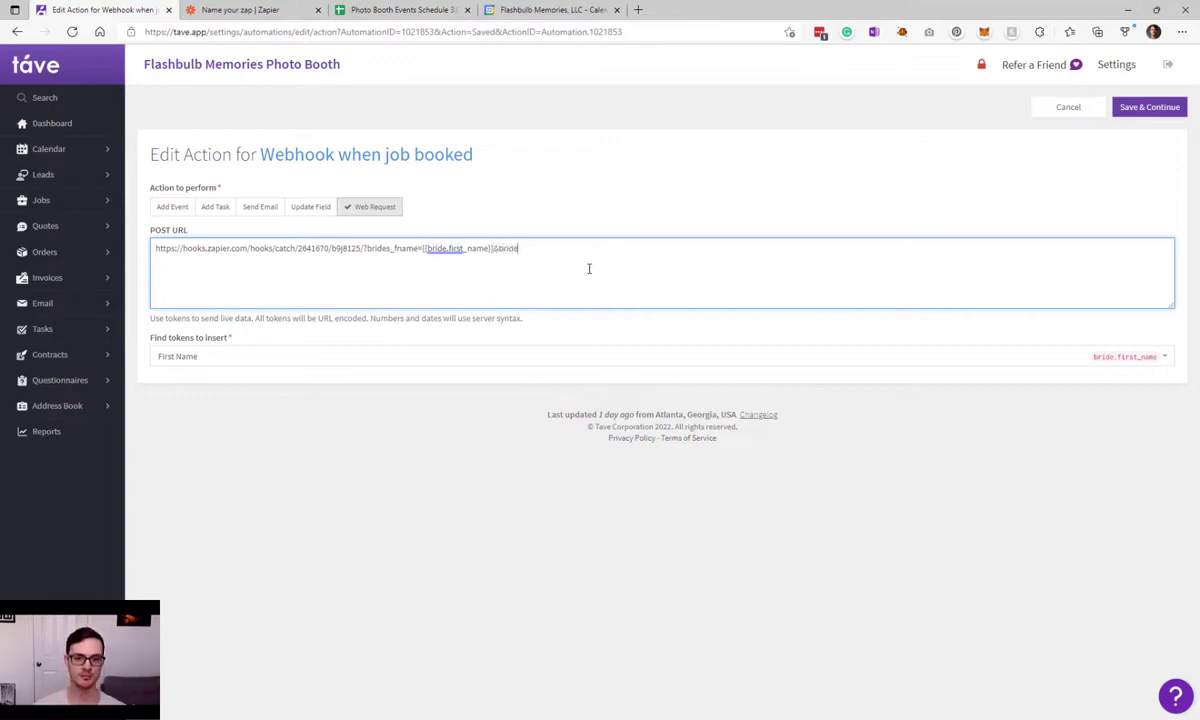
pyautogui.write('lname')
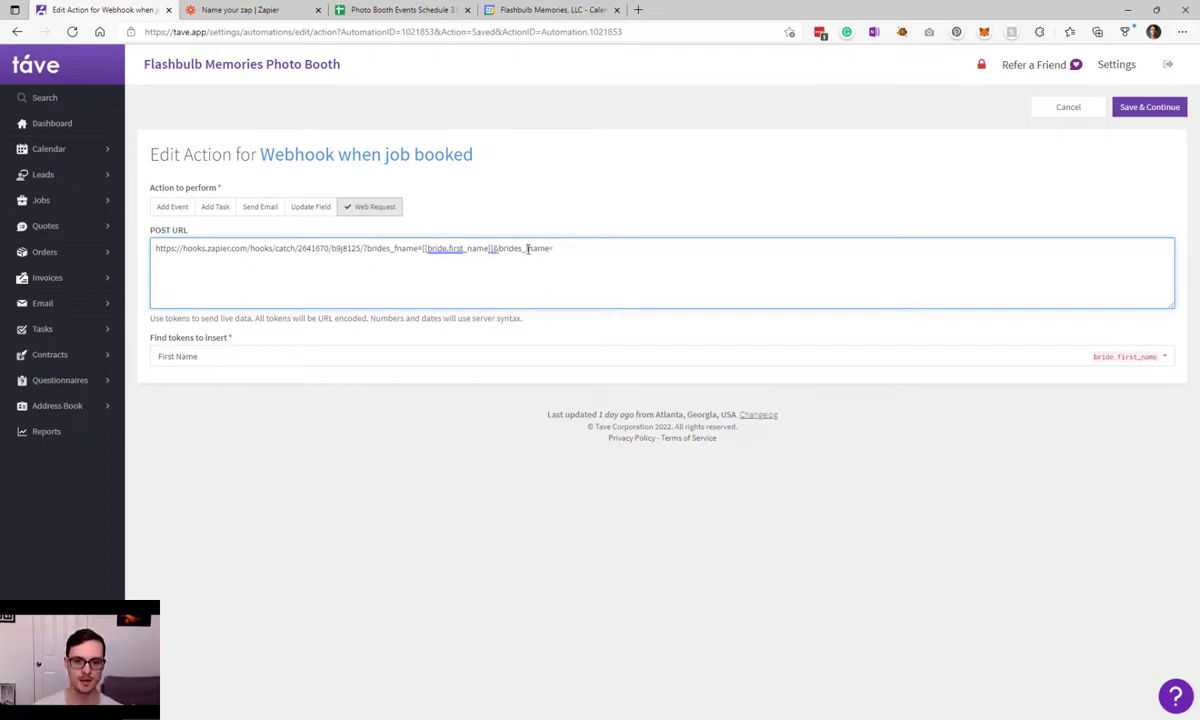
pyautogui.moveTo(526, 249); pyautogui.dragTo(521, 250)
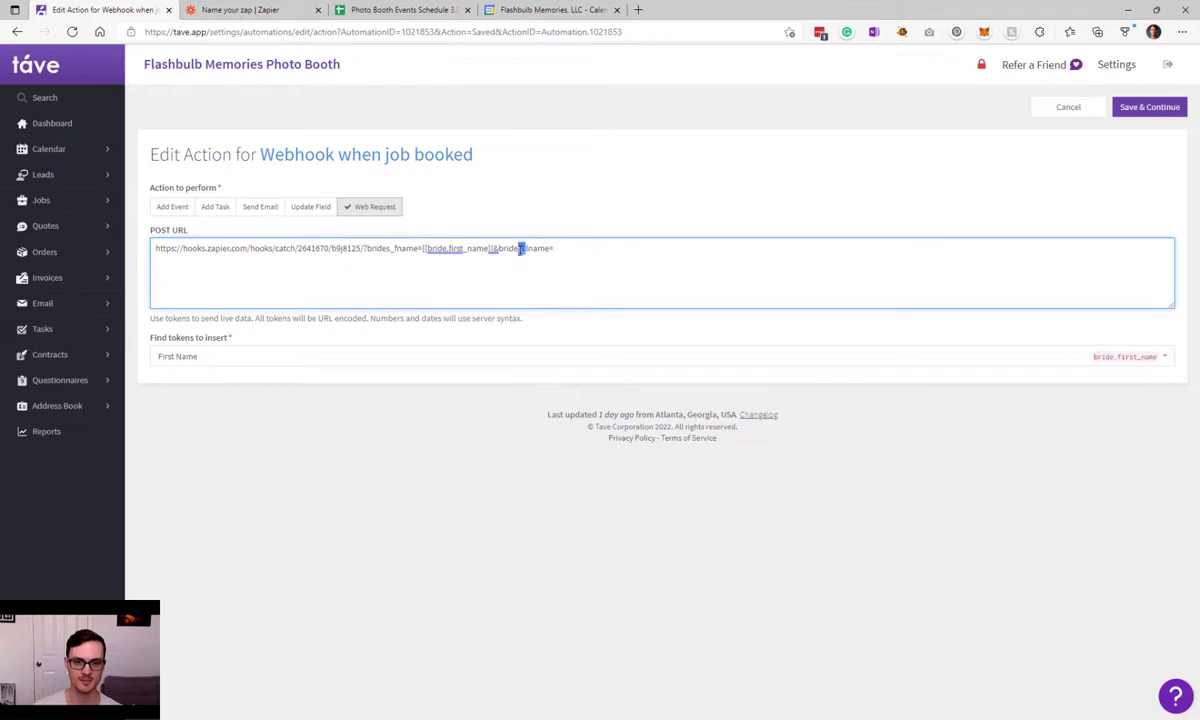
pyautogui.click(529, 254)
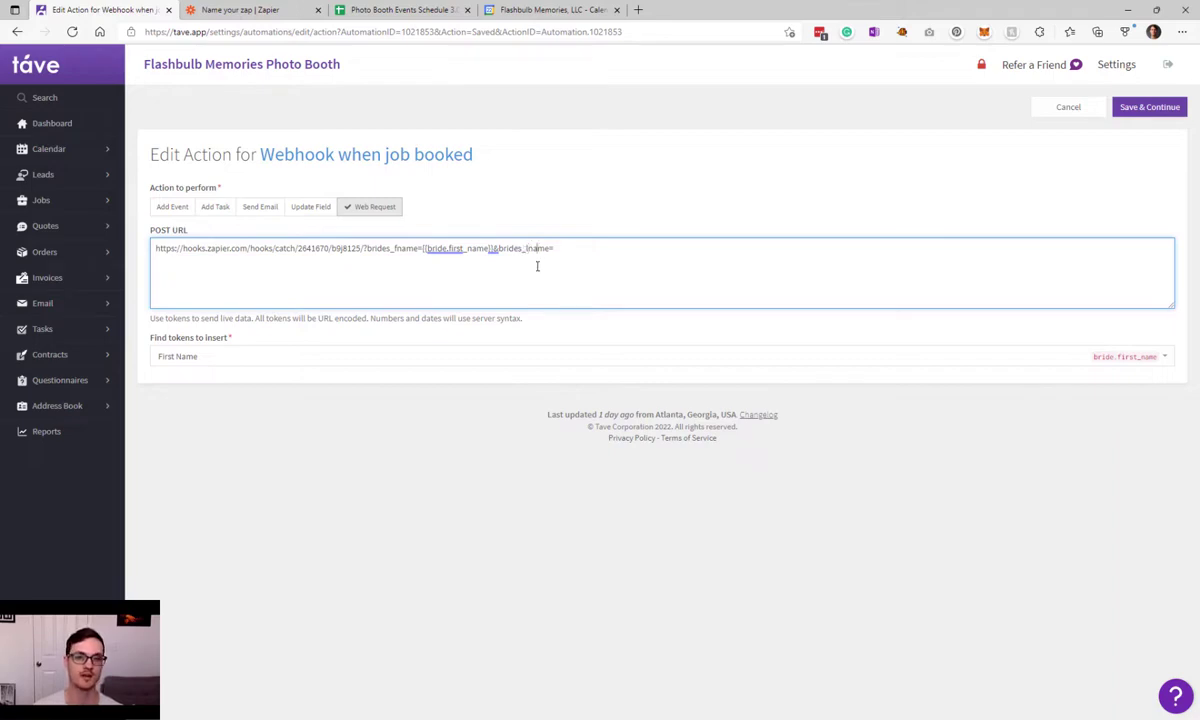
pyautogui.moveTo(528, 249); pyautogui.dragTo(522, 249)
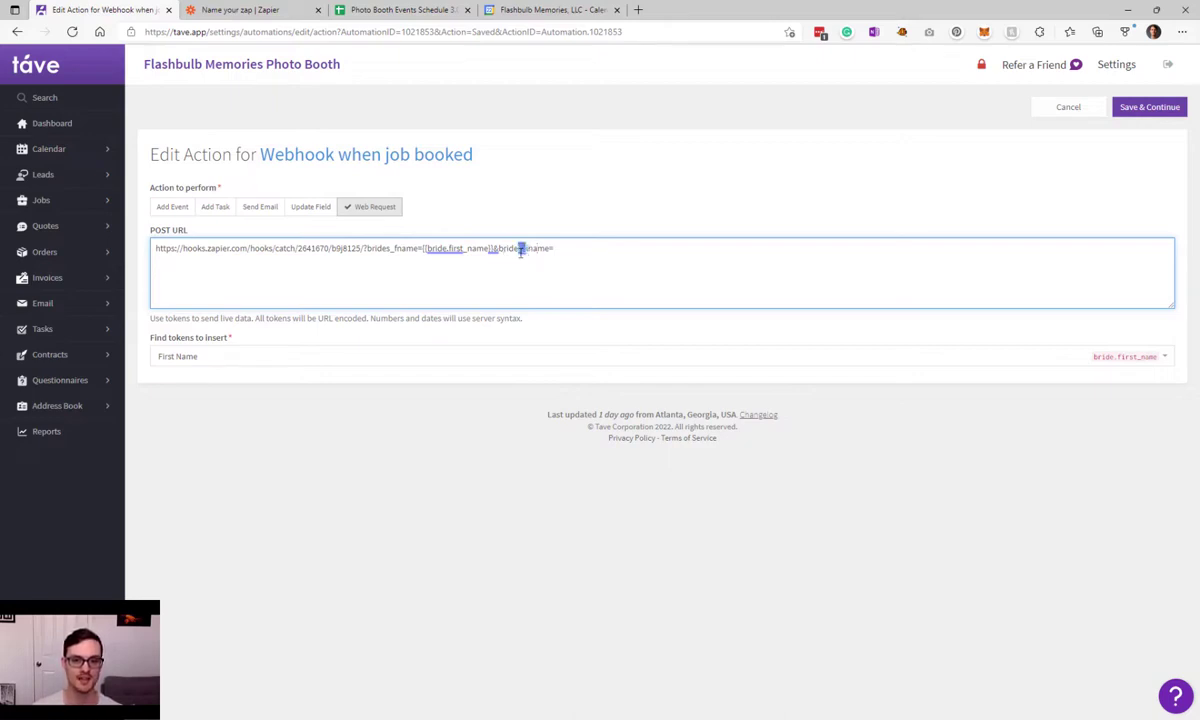
pyautogui.click(568, 249)
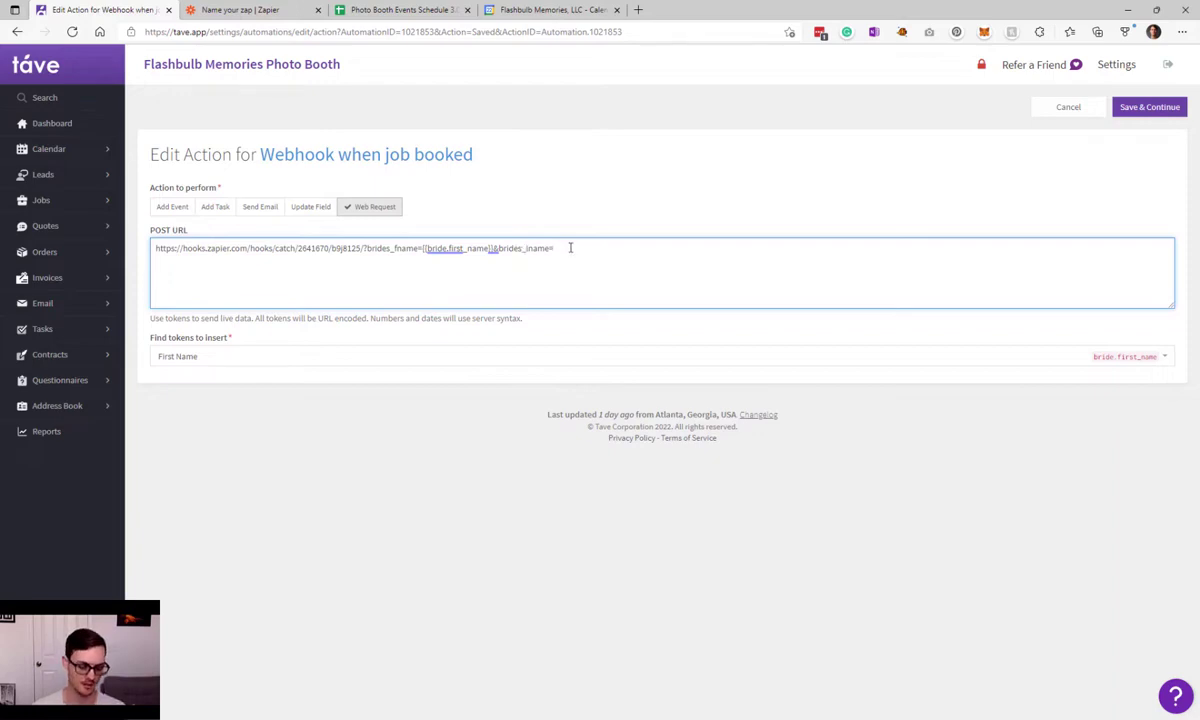
# - Insert the Bride group's Last Name token (bride.last_name) as the value of brides_lname
pyautogui.click(542, 346)
pyautogui.click(546, 356)
pyautogui.scroll(5, 383, 434)
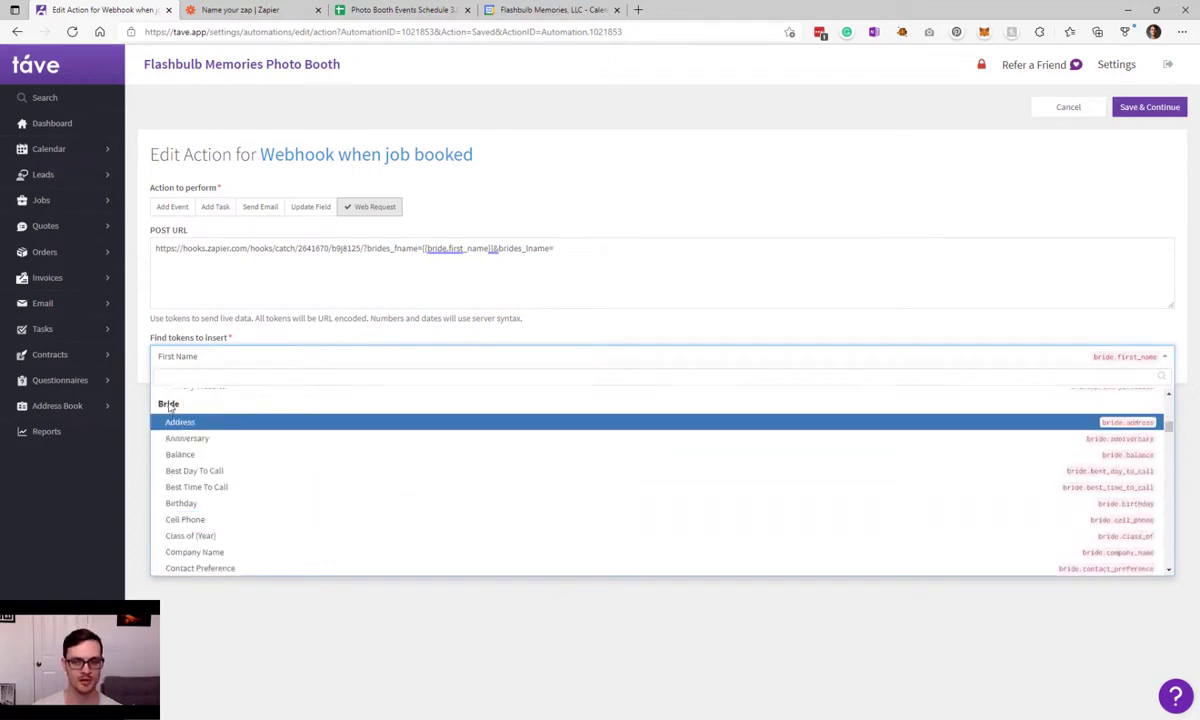
pyautogui.scroll(-3, 180, 410)
pyautogui.scroll(-3, 180, 410)
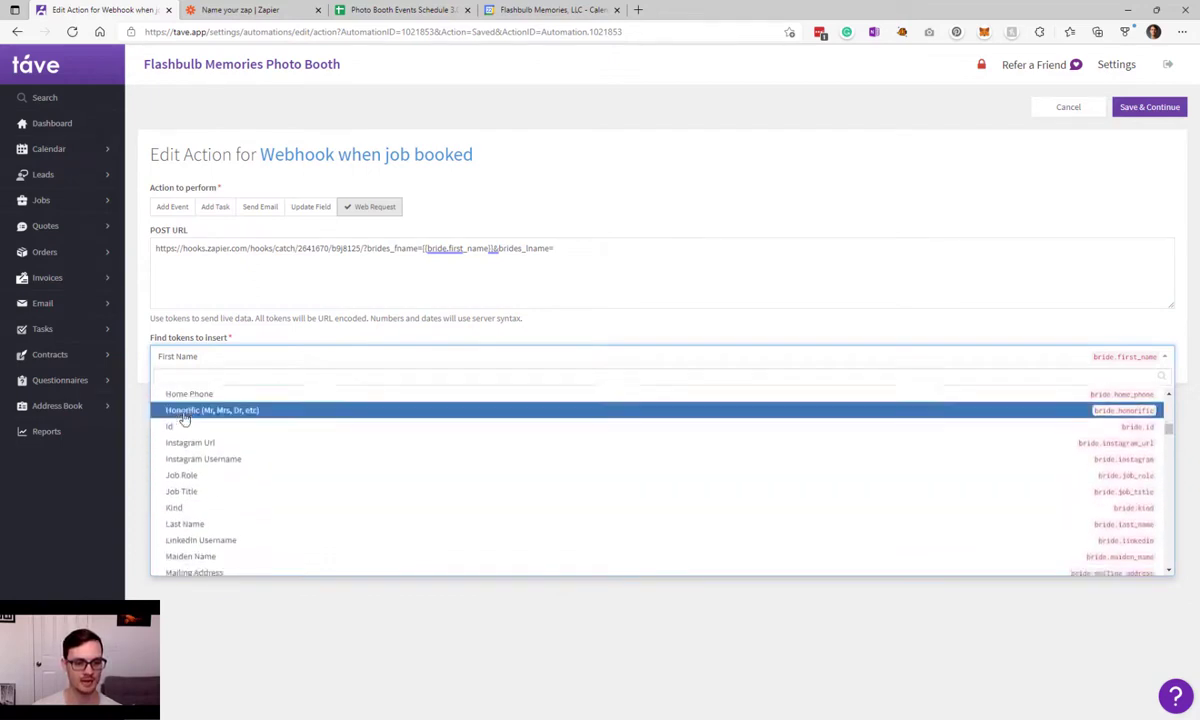
pyautogui.click(215, 472)
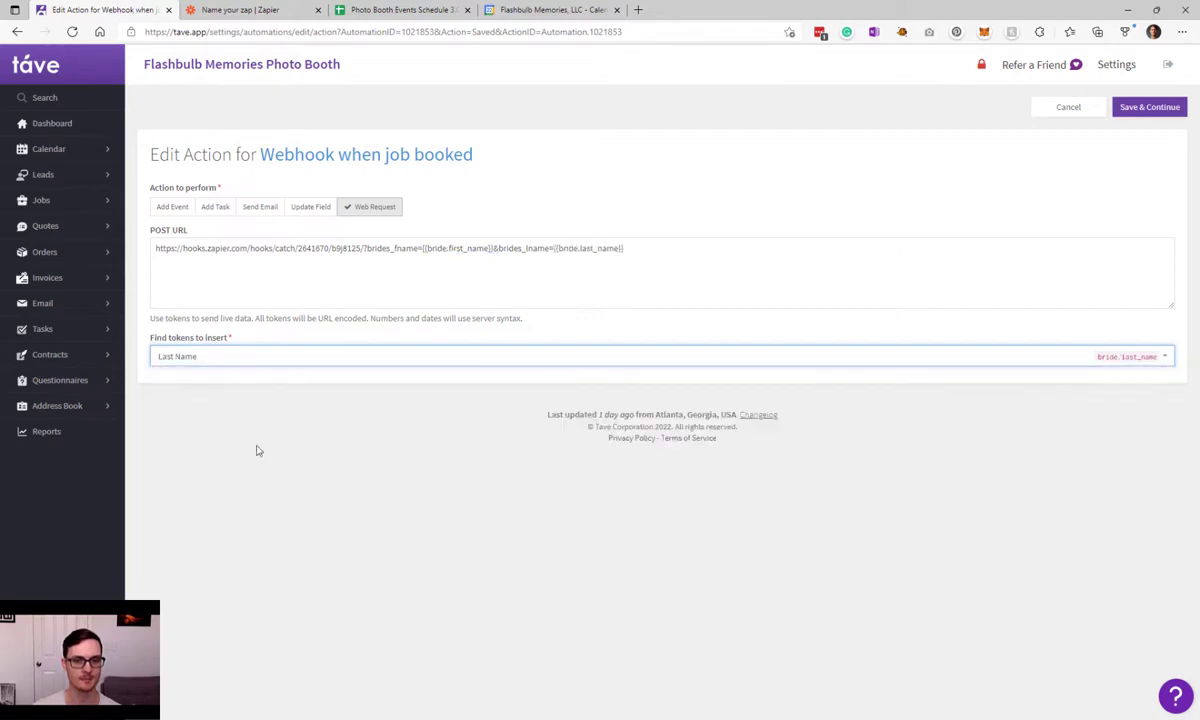
# - Append &job_id to the end of the POST URL
pyautogui.click(745, 268)
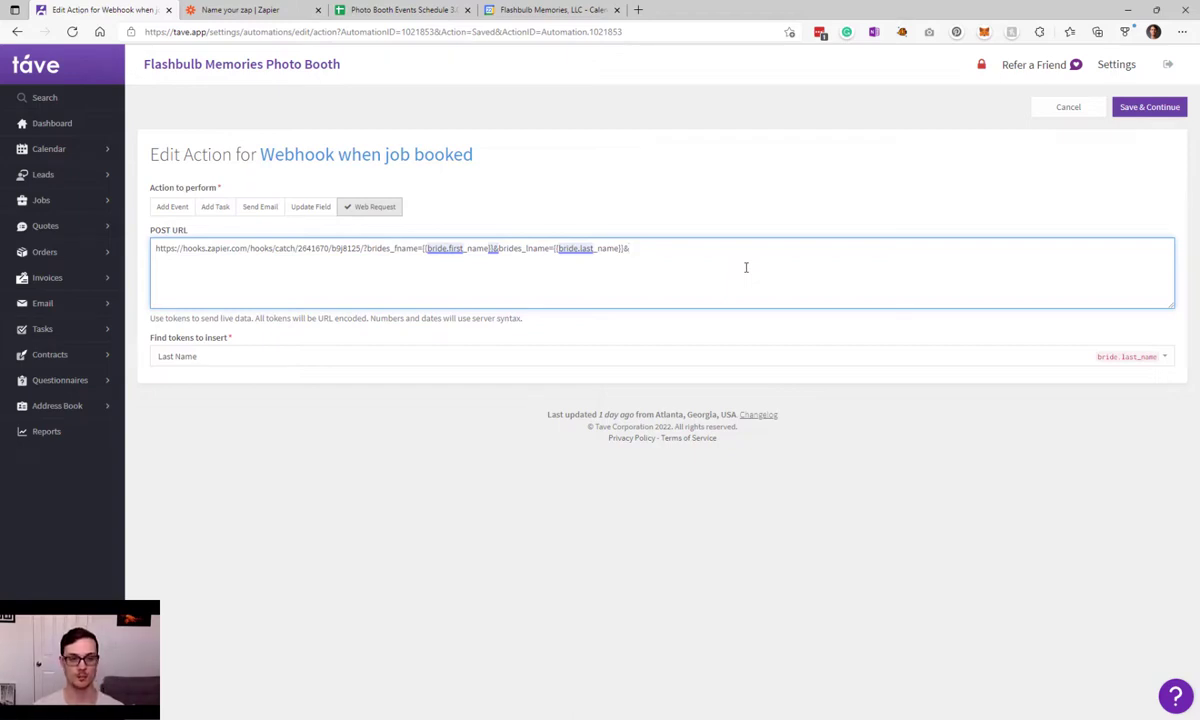
pyautogui.write('&')
pyautogui.write('job')
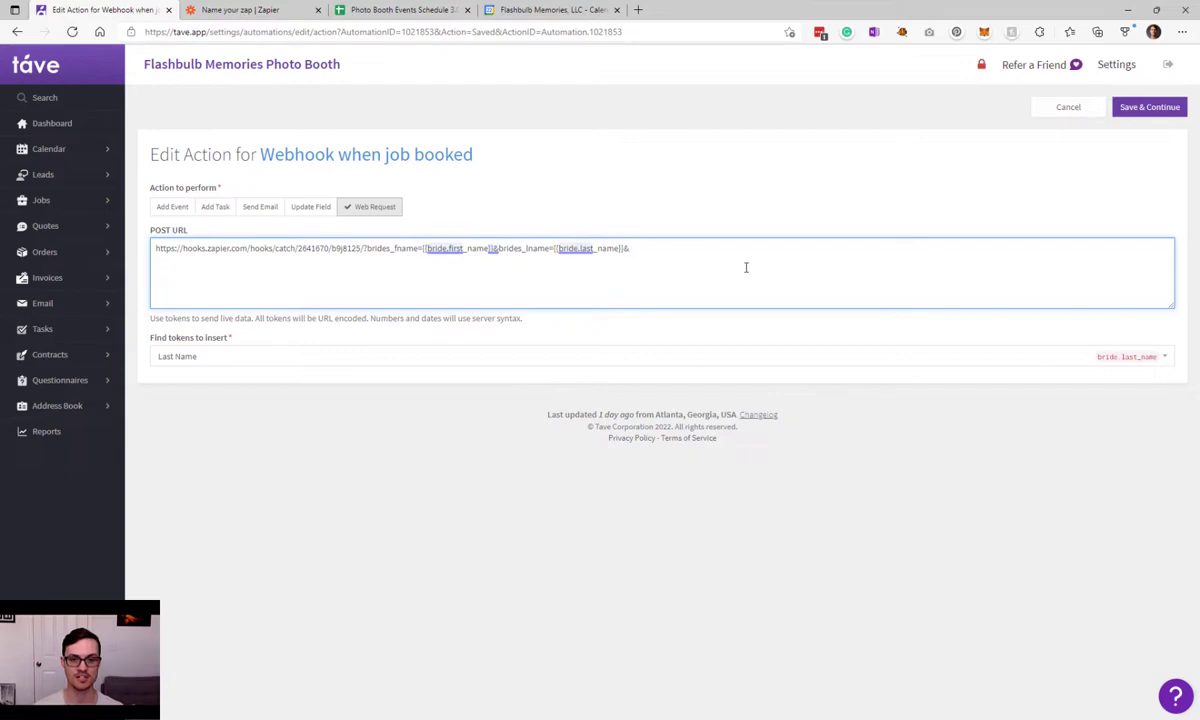
pyautogui.write('_id')
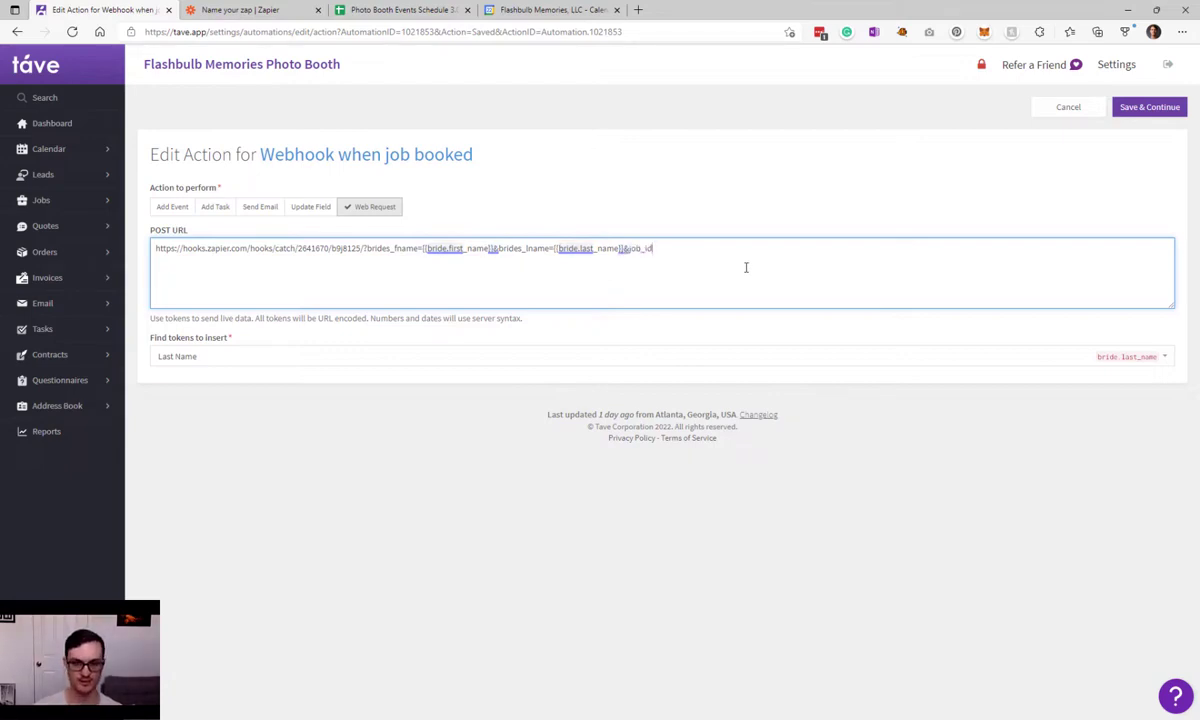
# - Insert the Job group's Id token (job.id) after job_id and append &dress_code= to the POST URL
pyautogui.click(711, 363)
pyautogui.write('job')
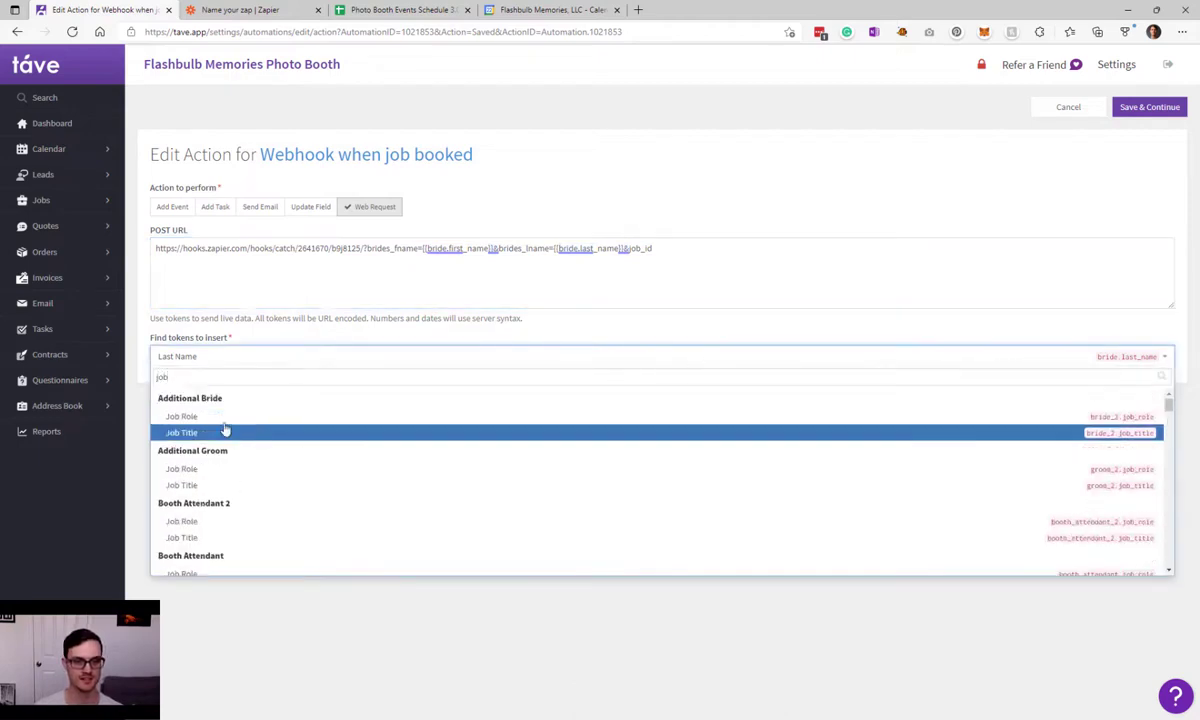
pyautogui.scroll(-5, 226, 426)
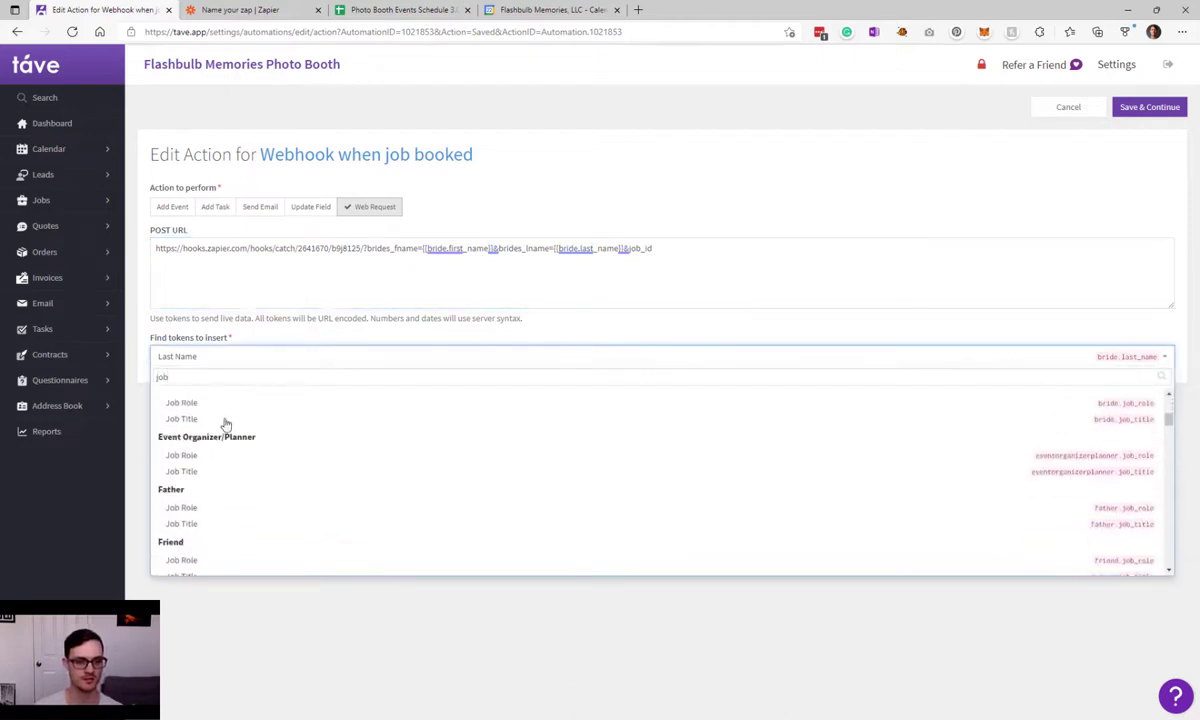
pyautogui.scroll(-5, 226, 426)
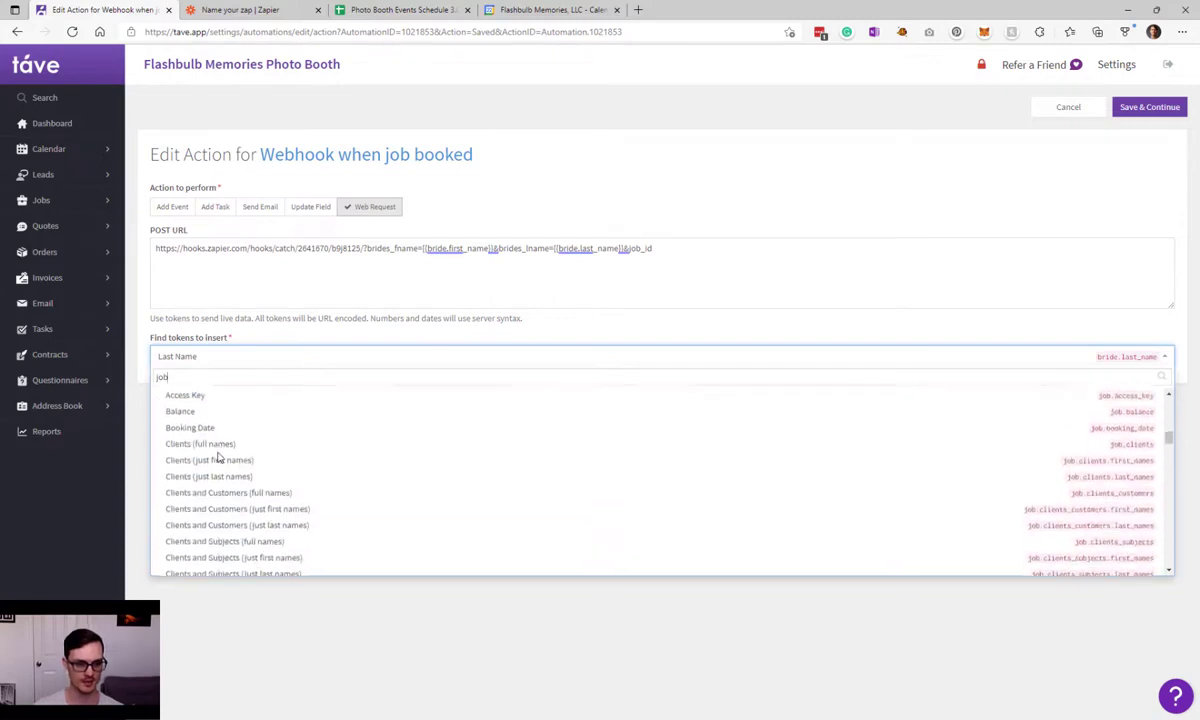
pyautogui.scroll(-6, 218, 458)
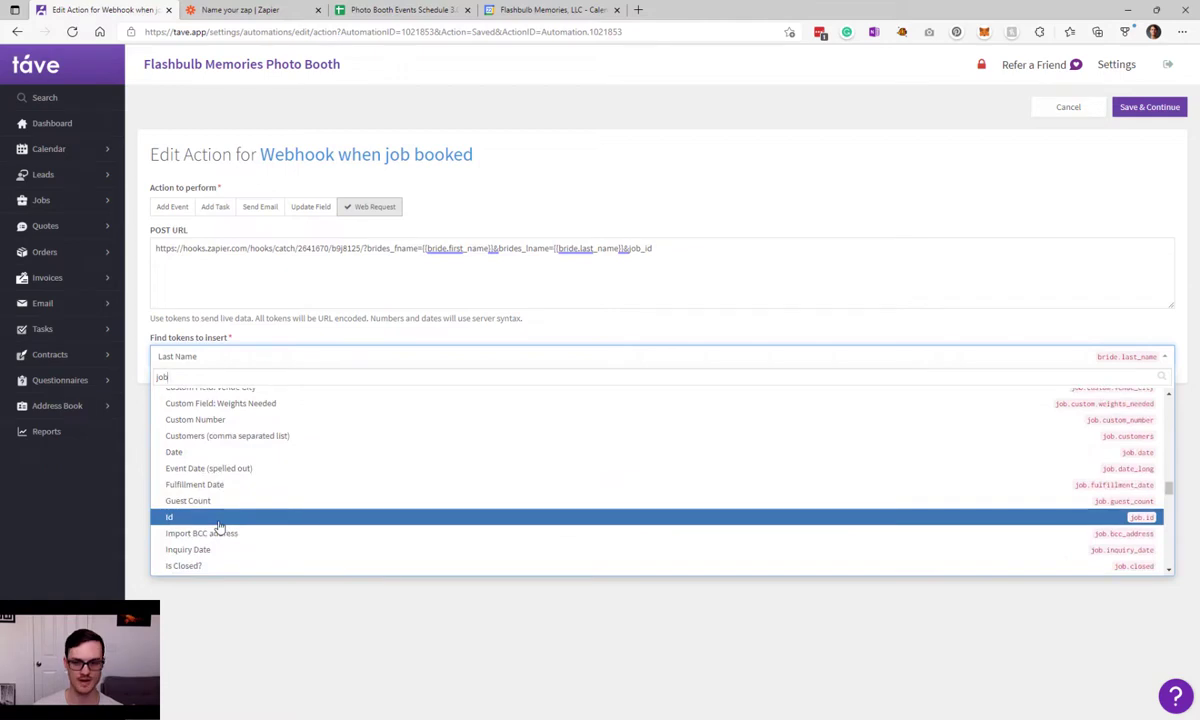
pyautogui.click(218, 519)
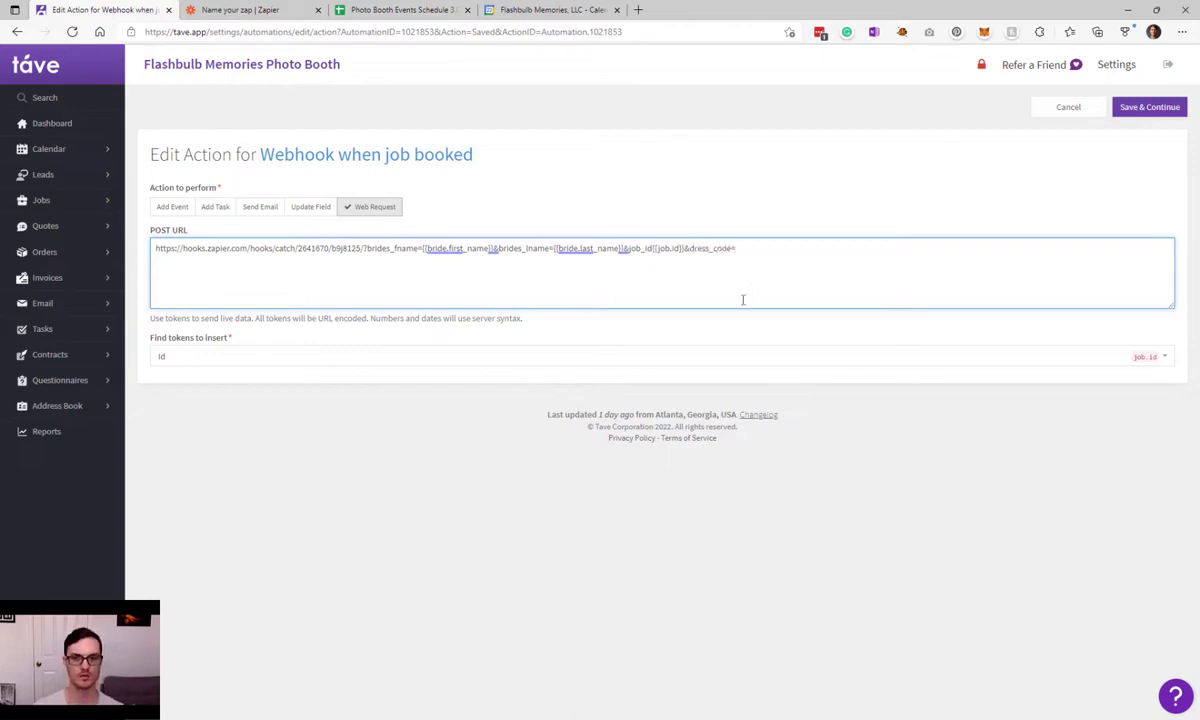
# - Insert the Job token Custom Field: Dress Code (job.custom.dress_code) as the value of dress_code
pyautogui.click(731, 363)
pyautogui.write('dress code')
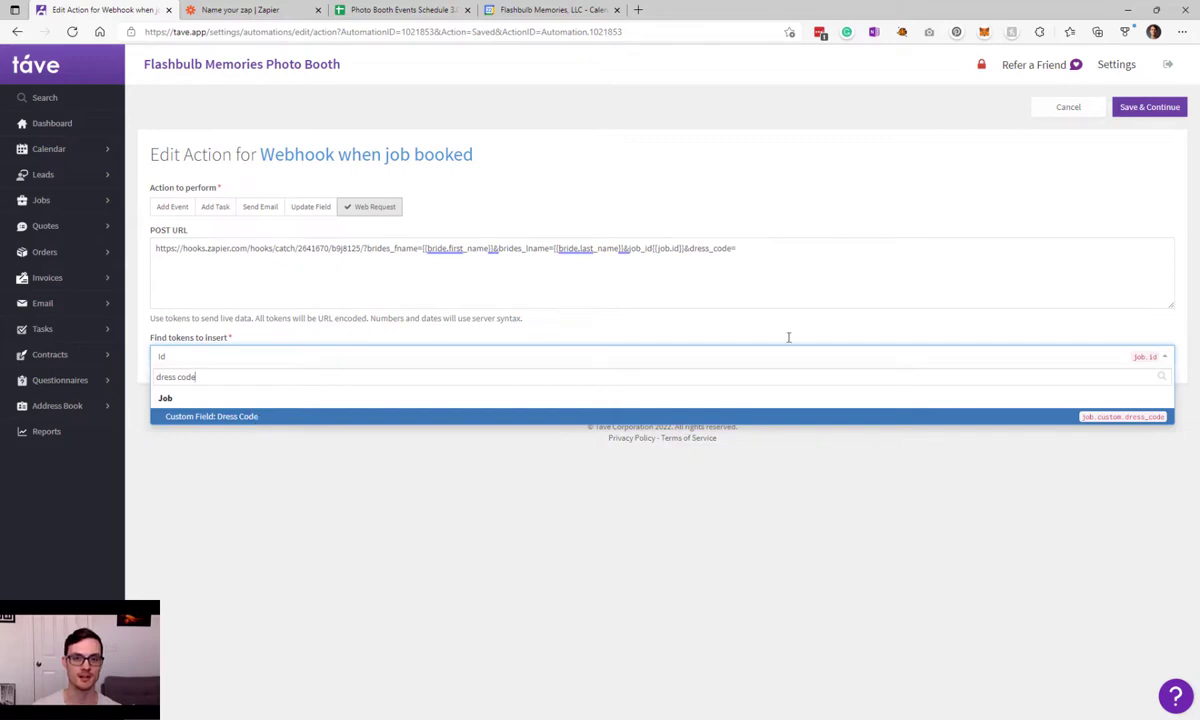
pyautogui.click(216, 417)
pyautogui.click(907, 273)
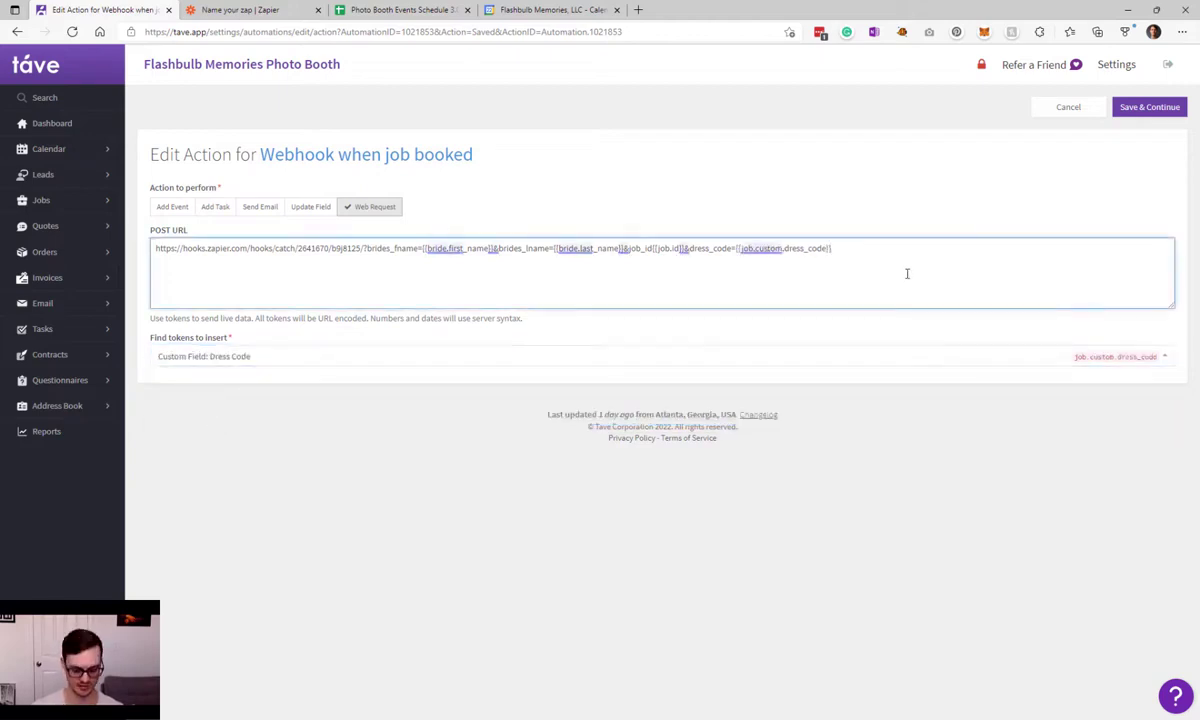
# - Append &event_start_date= to the POST URL with the Primary Session Start Date token (primary_session.start_date) as its value
pyautogui.write('&')
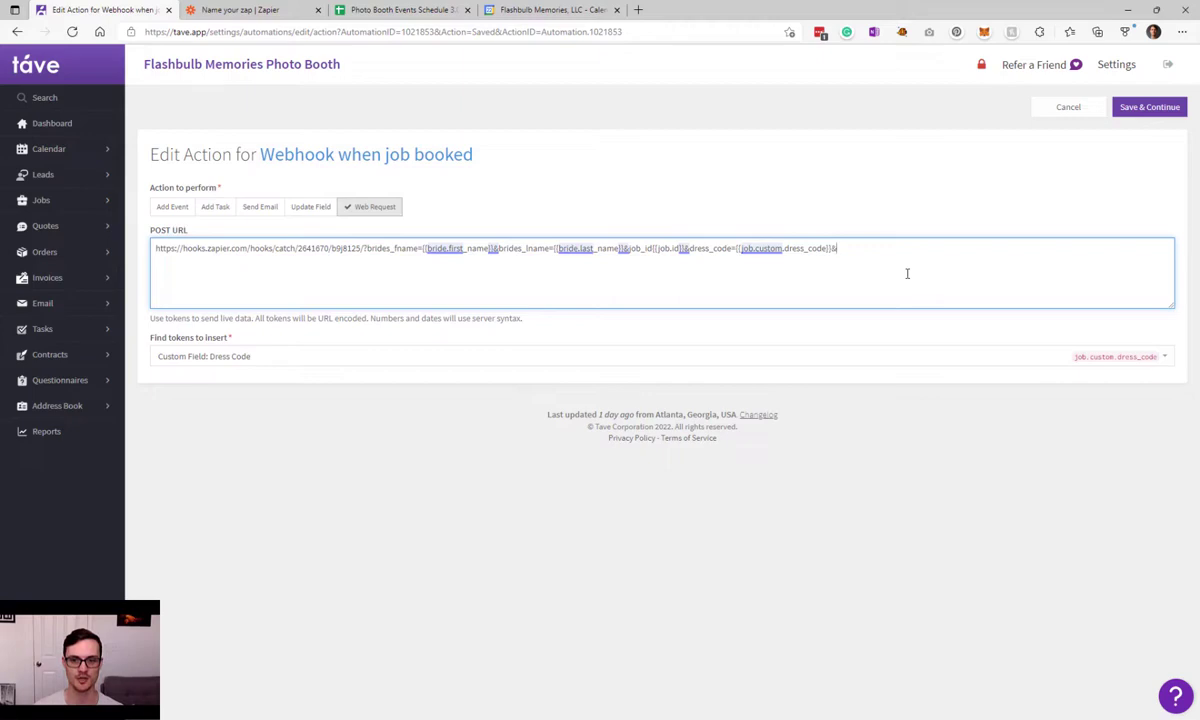
pyautogui.write('event_start_date=')
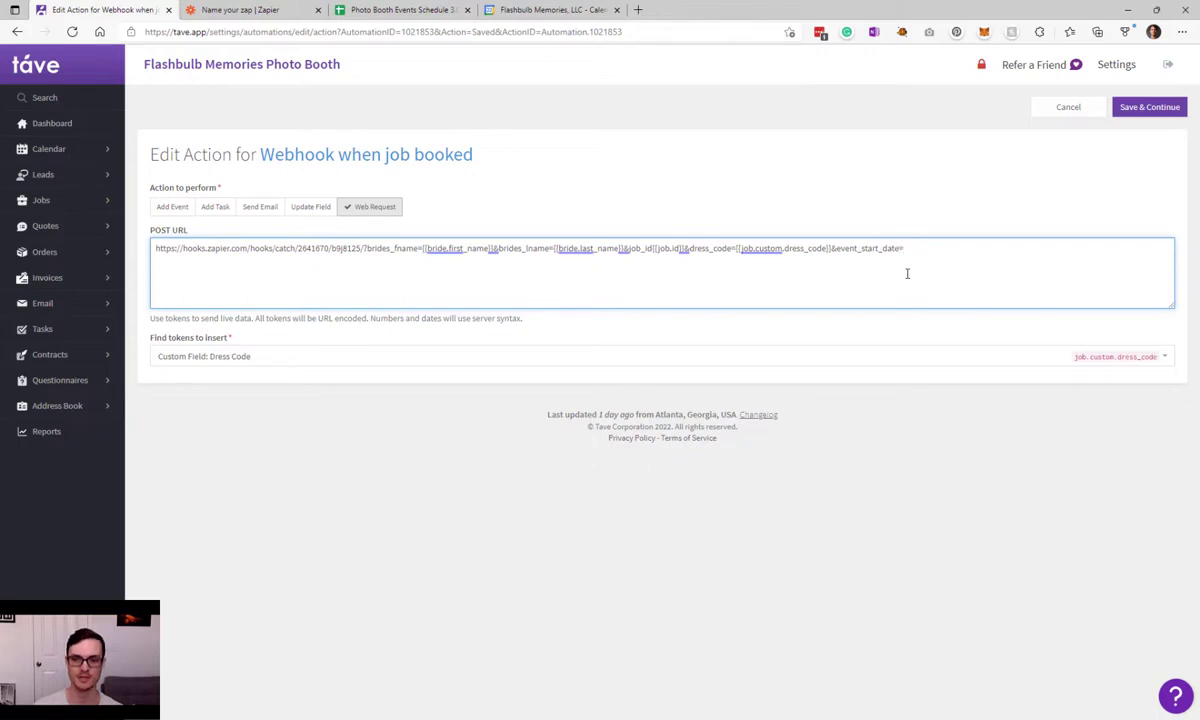
pyautogui.click(910, 359)
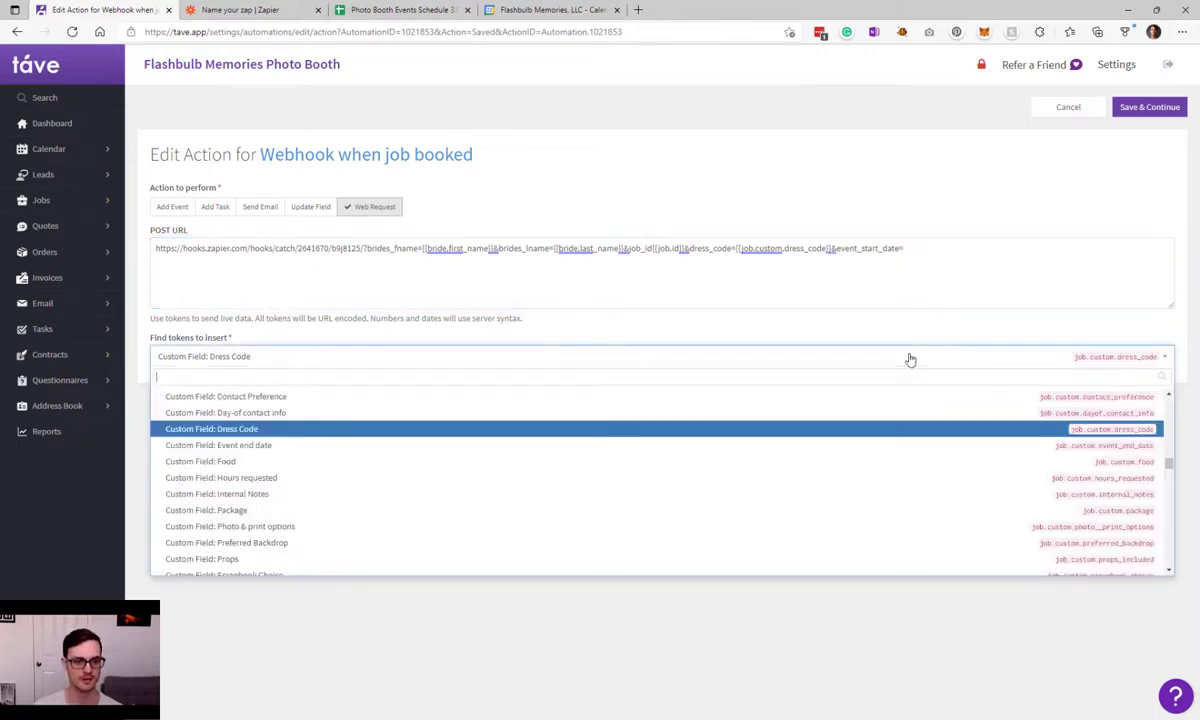
pyautogui.write('start date')
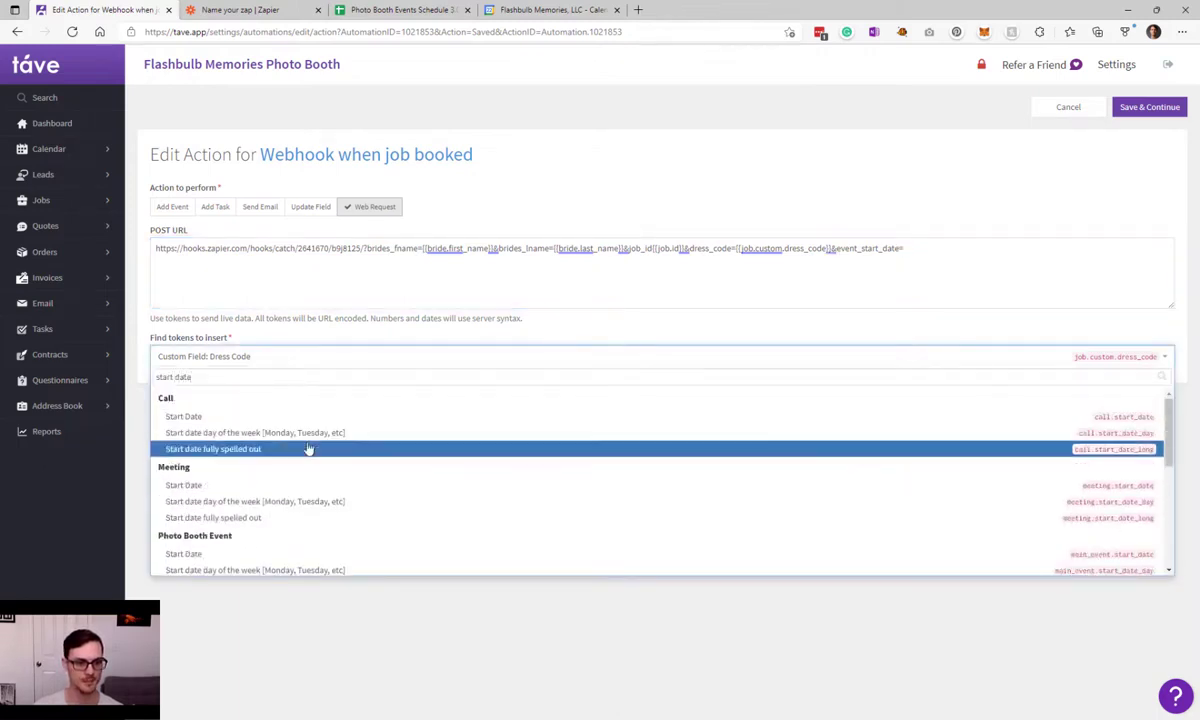
pyautogui.scroll(-1, 218, 398)
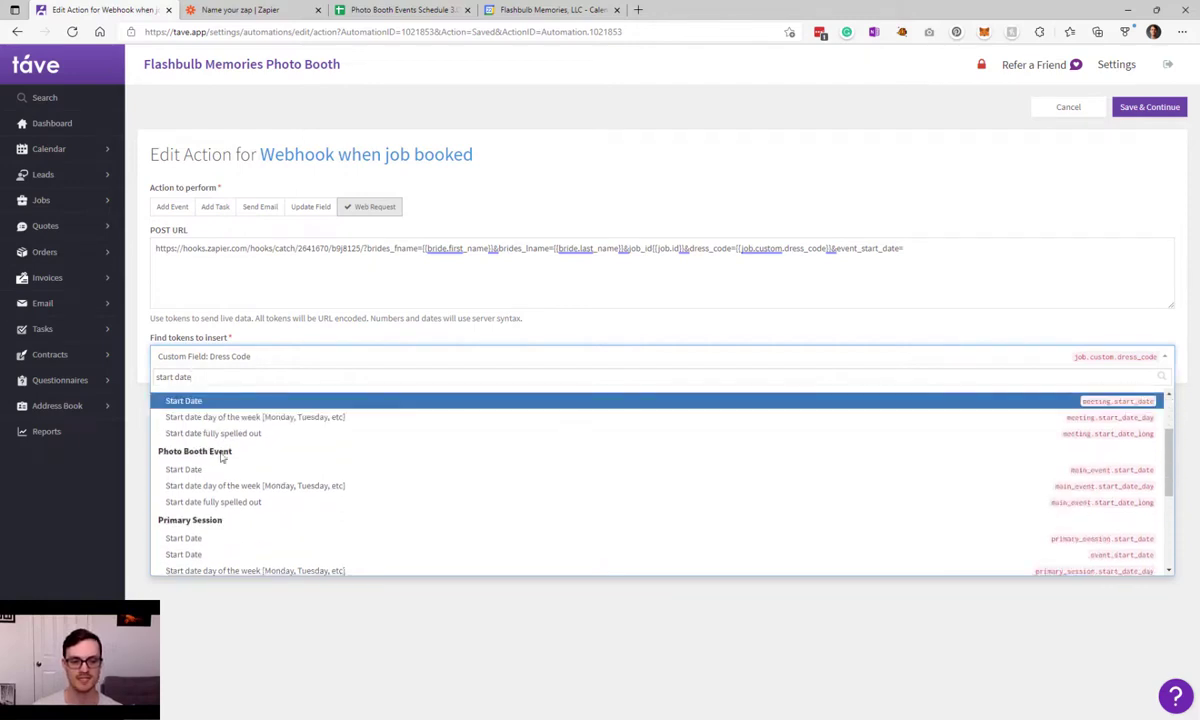
pyautogui.scroll(-4, 222, 457)
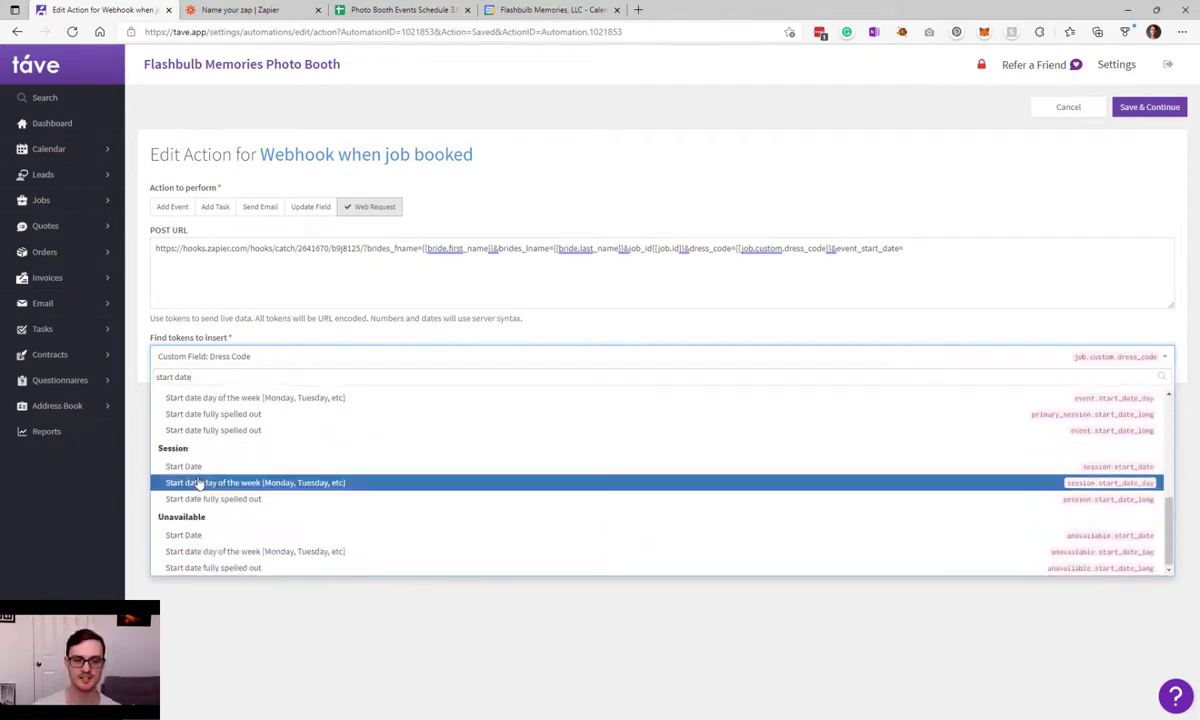
pyautogui.scroll(3, 199, 484)
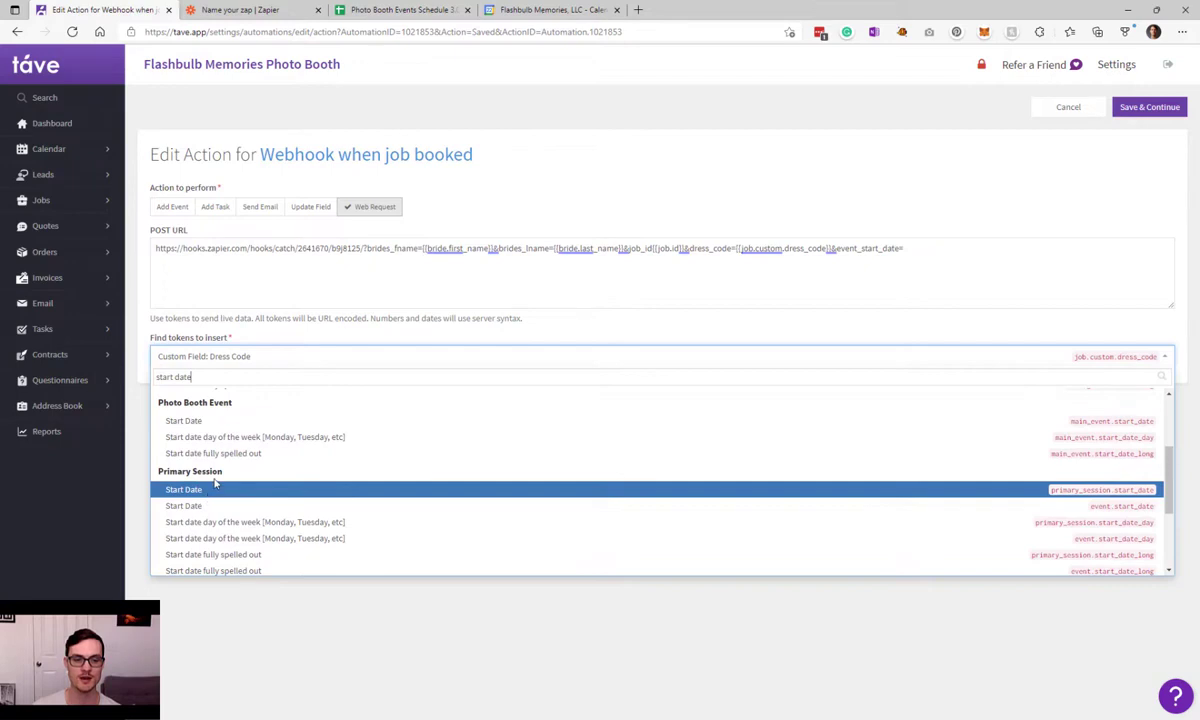
pyautogui.scroll(-1, 209, 497)
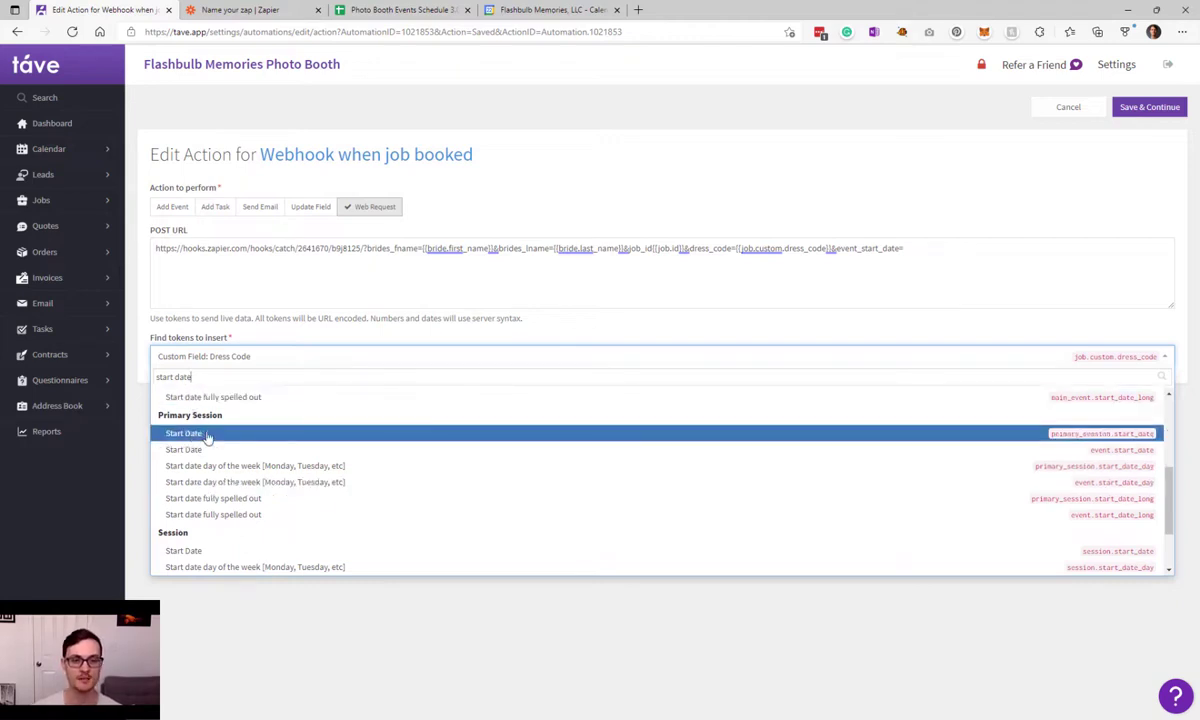
pyautogui.scroll(2, 207, 437)
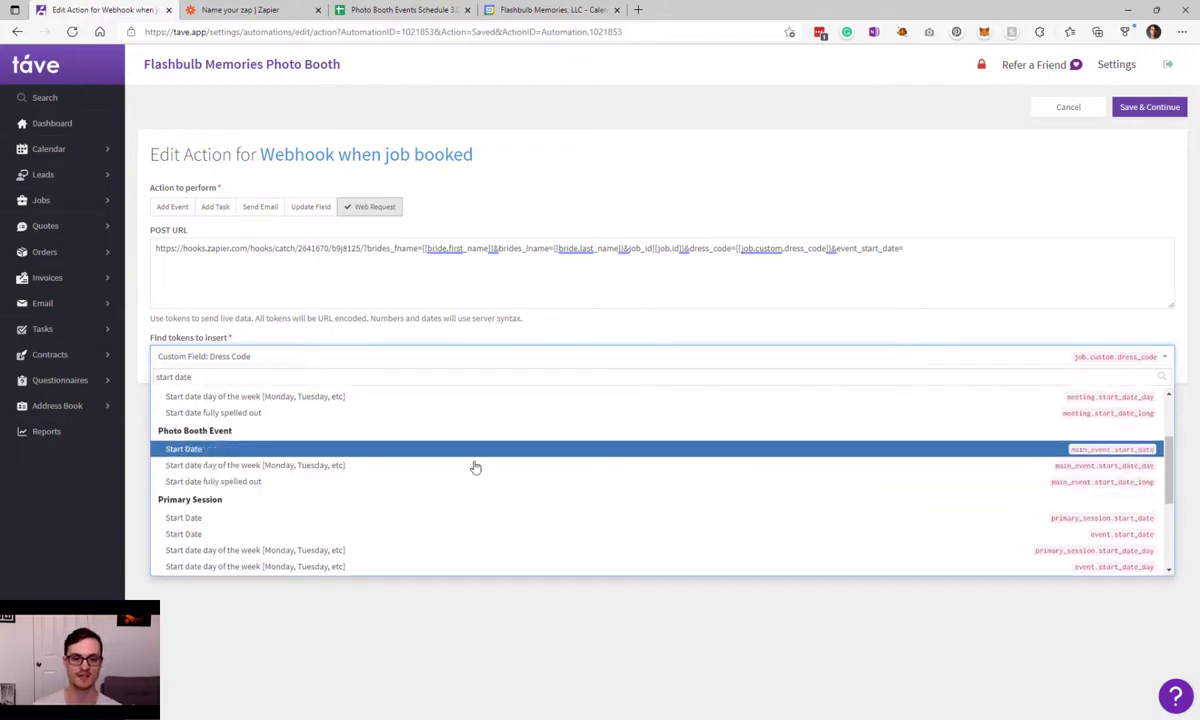
pyautogui.scroll(2, 620, 460)
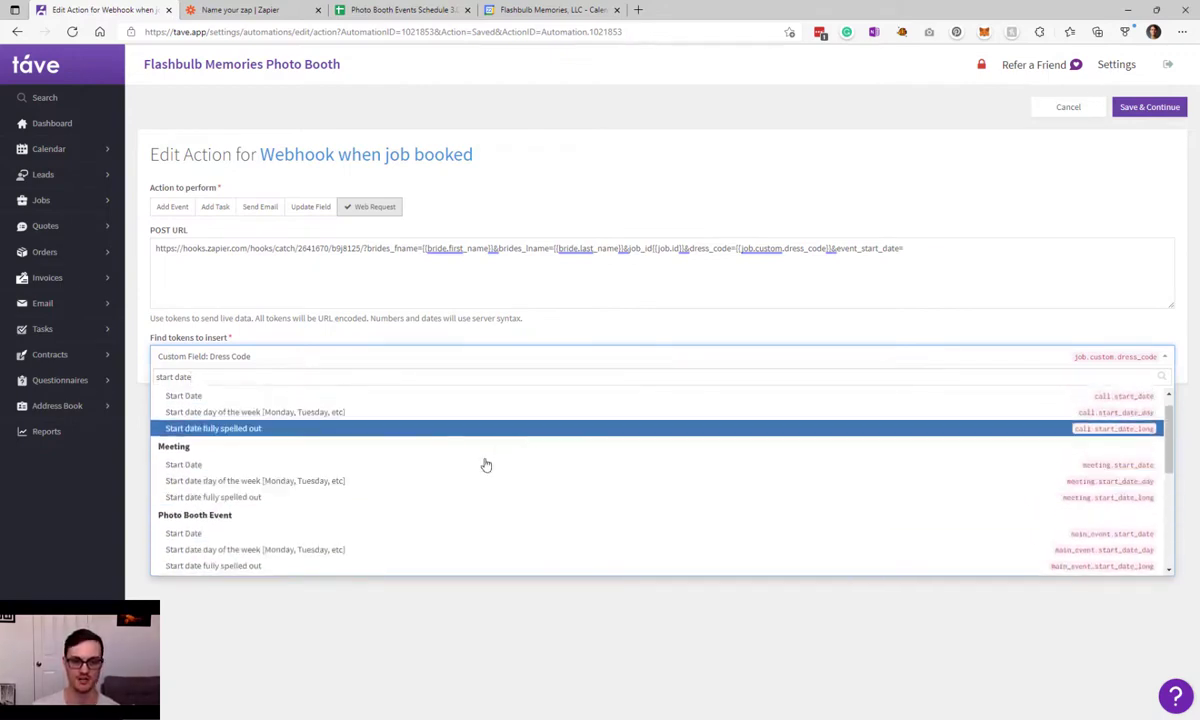
pyautogui.scroll(-3, 485, 464)
pyautogui.scroll(-2, 340, 480)
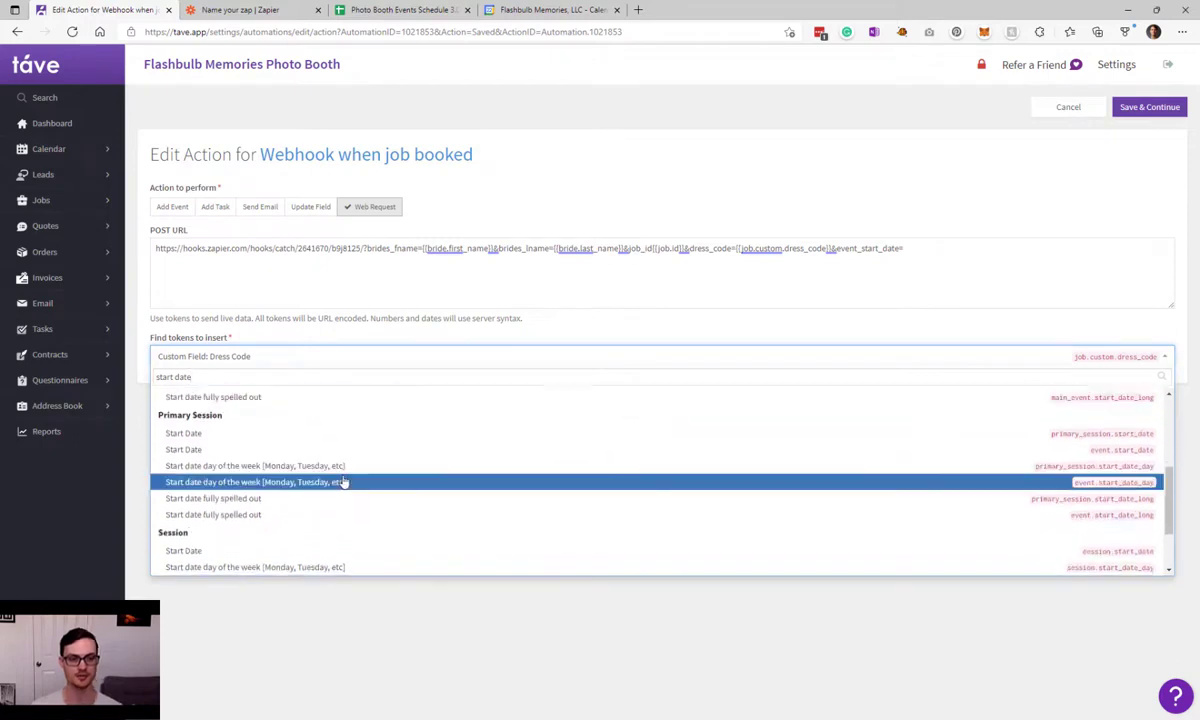
pyautogui.click(281, 433)
# - Append &event_start_time= to the POST URL with the Primary Session Start Time token (primary_session.start_time) as its value
pyautogui.click(1090, 267)
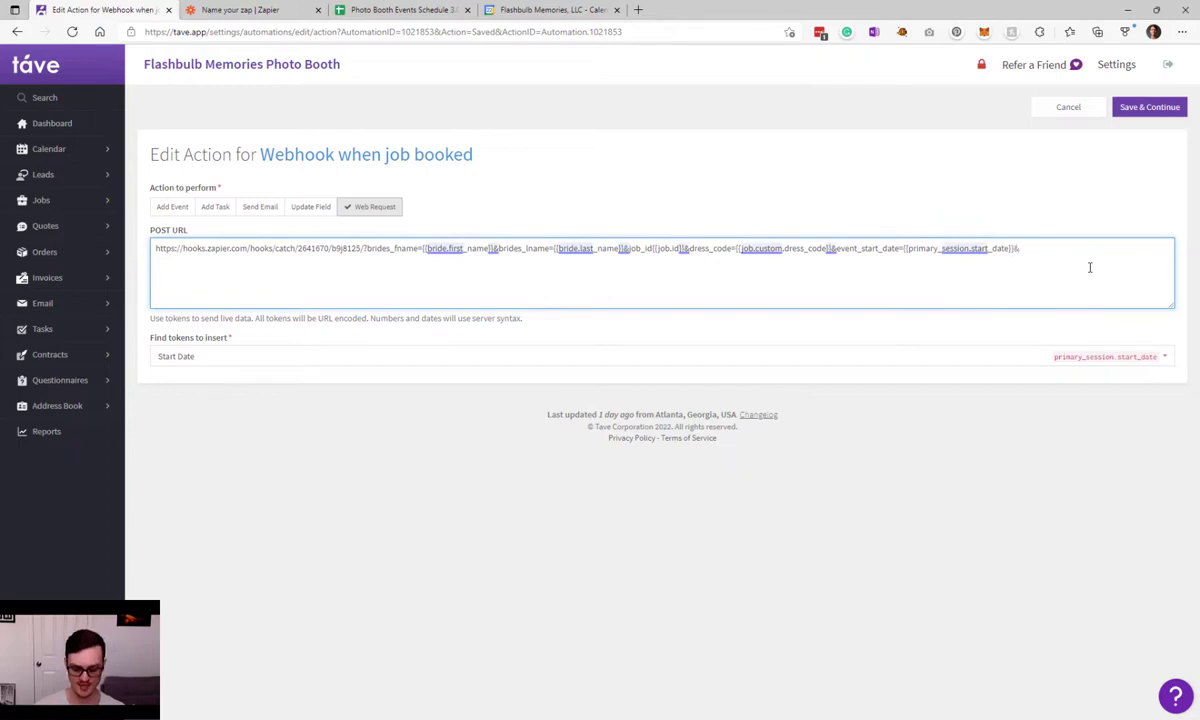
pyautogui.write('&event_start_time=')
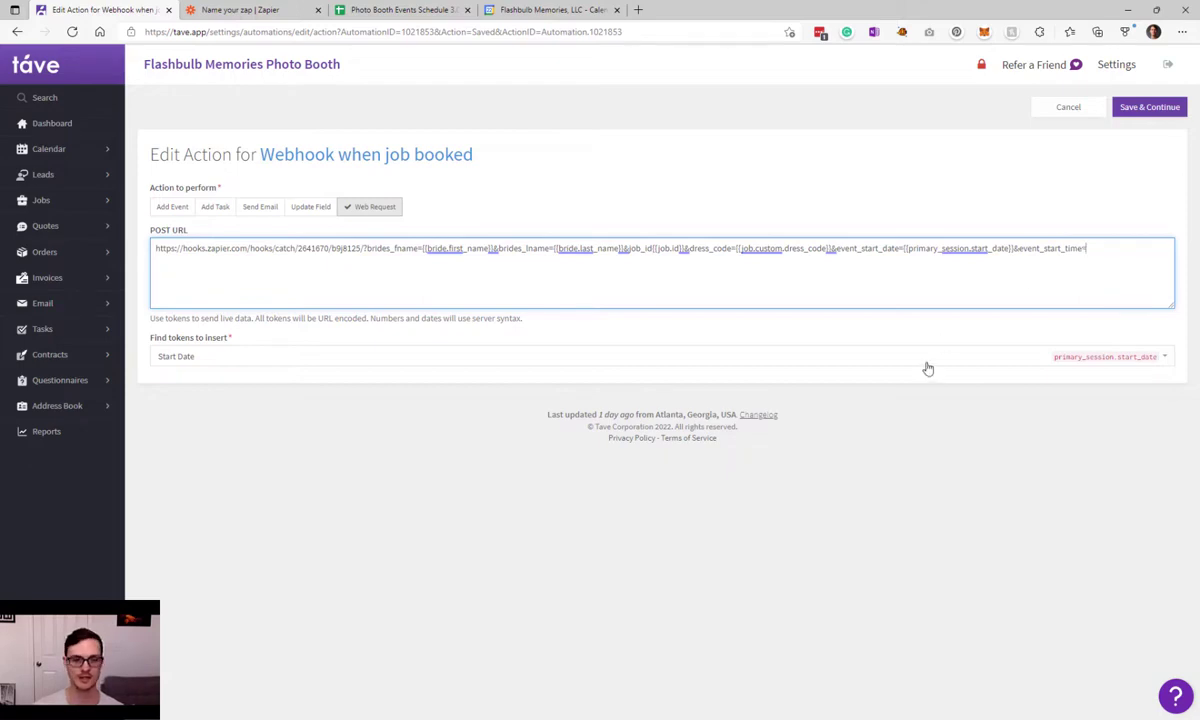
pyautogui.click(832, 352)
pyautogui.scroll(2, 300, 465)
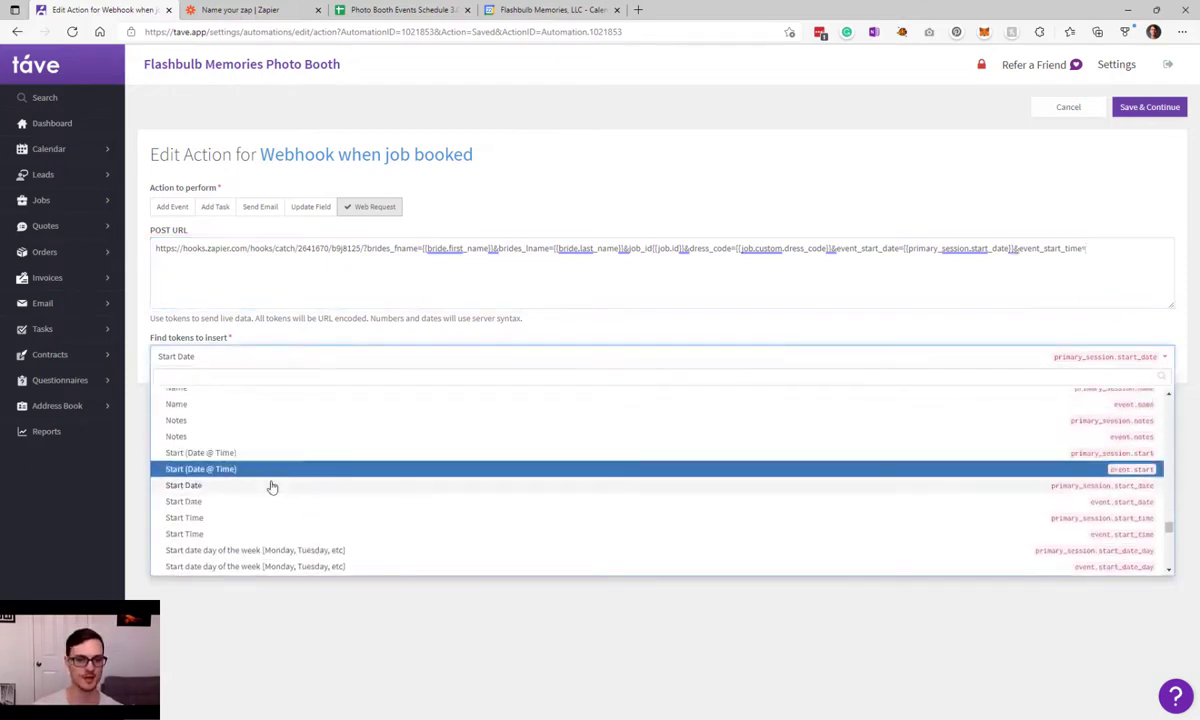
pyautogui.scroll(-1, 265, 492)
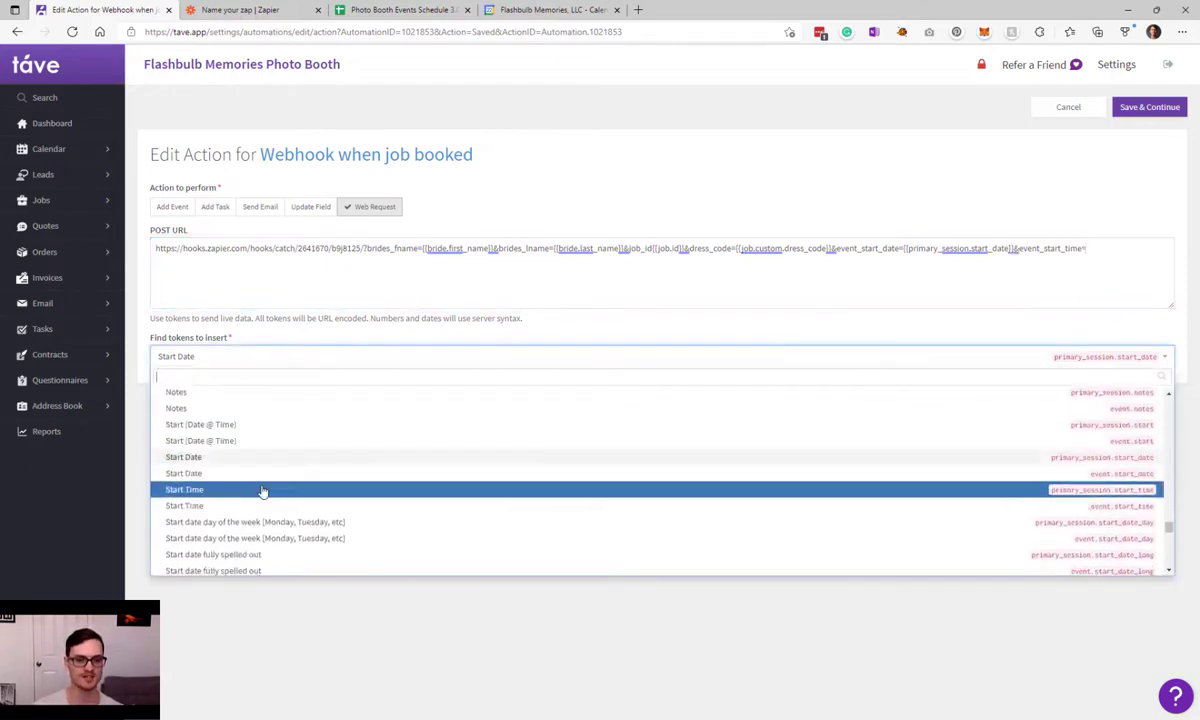
pyautogui.click(900, 500)
# - Look over the parameters and tokens in the completed POST URL
pyautogui.click(686, 276)
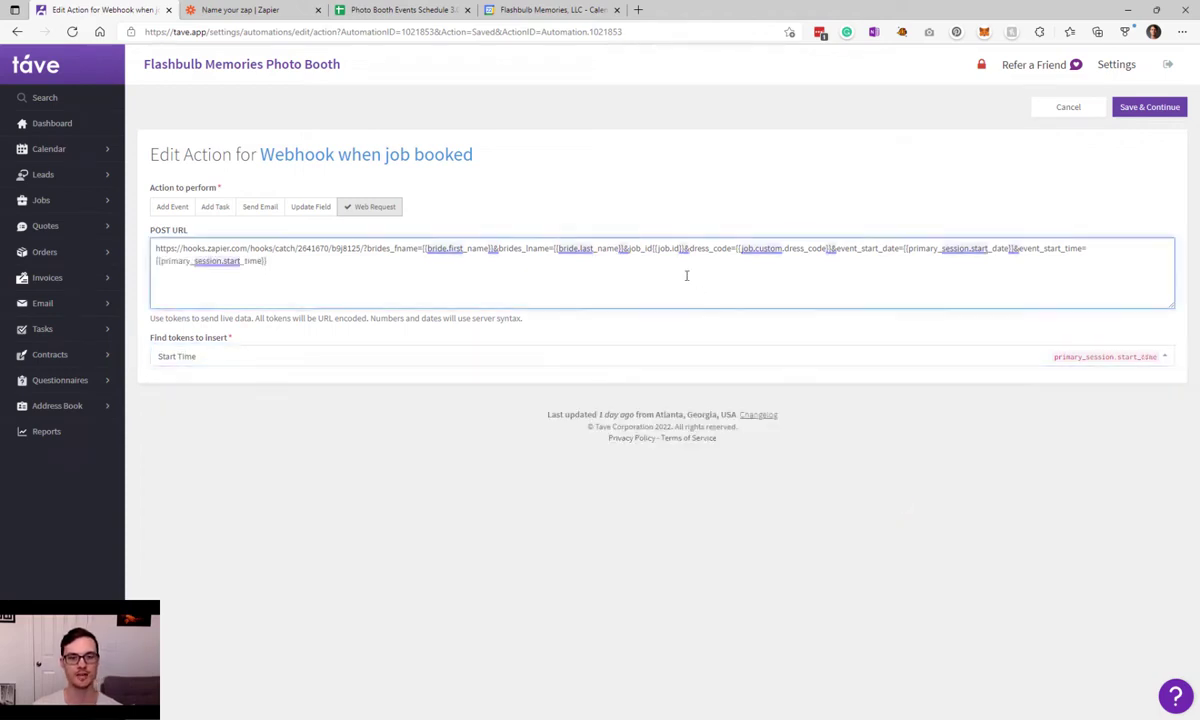
pyautogui.hotkey('ctrl', 'a')
pyautogui.click(434, 273)
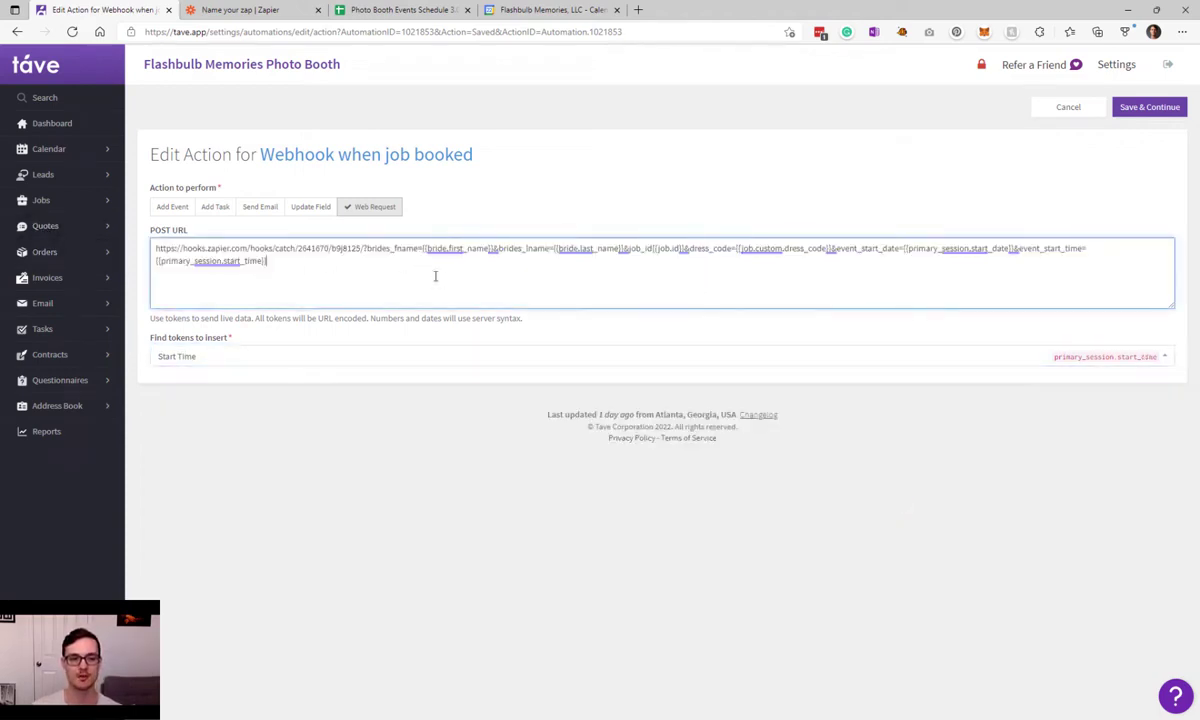
pyautogui.hotkey('ctrl', 'a')
pyautogui.click(395, 252)
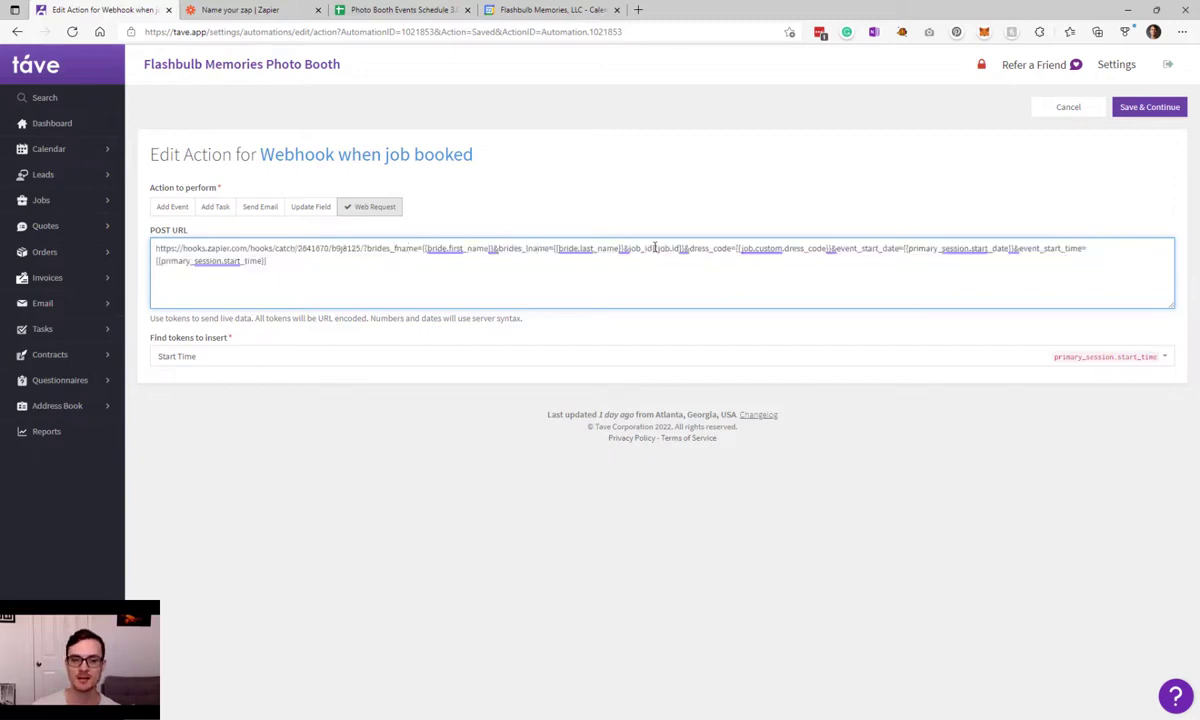
pyautogui.write('id=')
pyautogui.moveTo(873, 255); pyautogui.dragTo(874, 254)
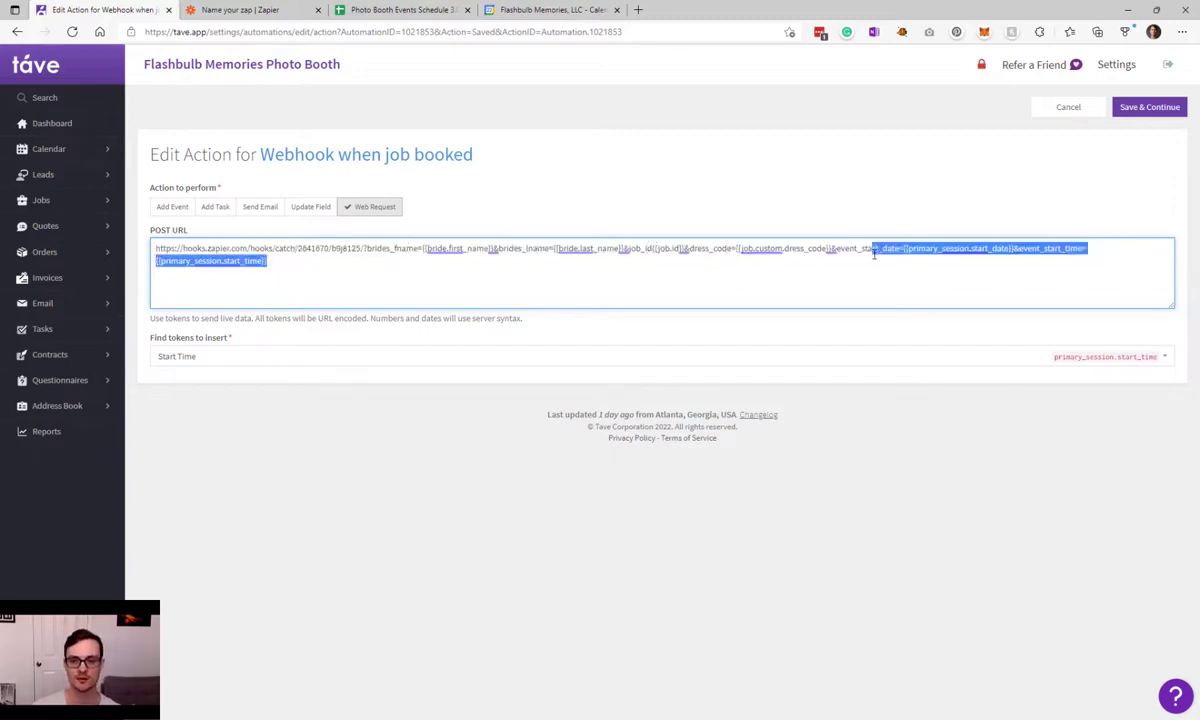
pyautogui.click(1028, 248)
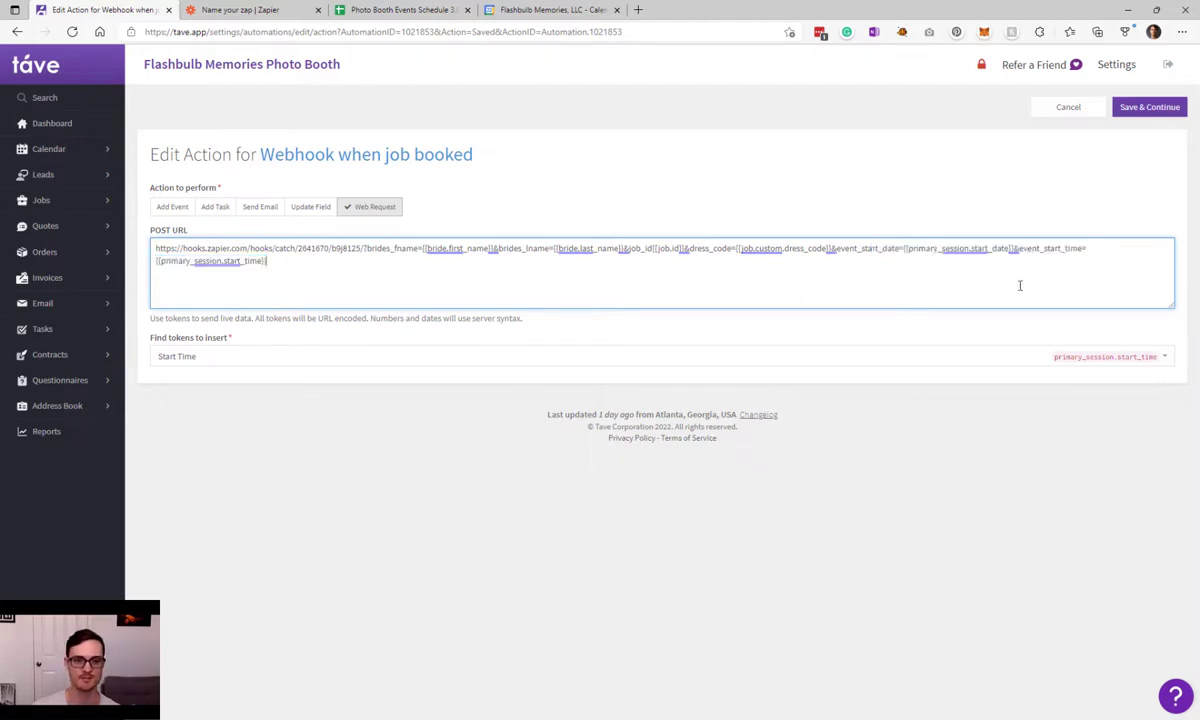
# - Save the web request action and the Webhook when job booked automation
pyautogui.click(1163, 110)
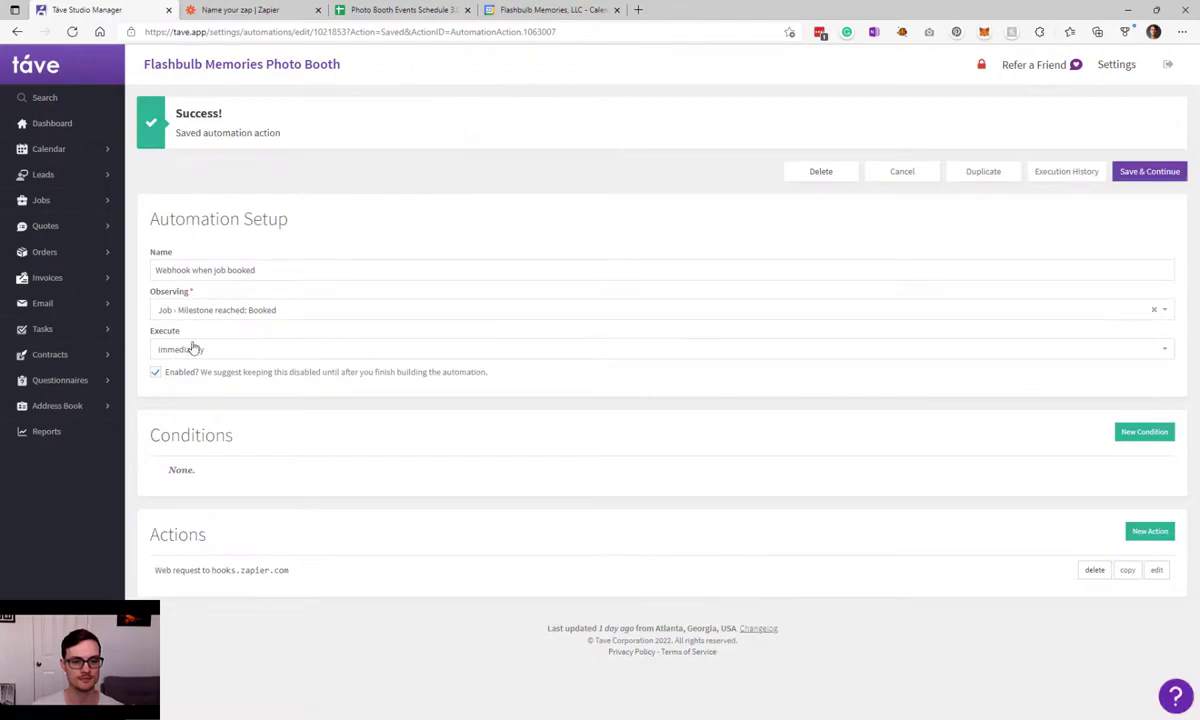
pyautogui.click(1155, 173)
# - Check the run count and last run time of the Webhook when job booked automation in the automations list
pyautogui.scroll(-10, 193, 303)
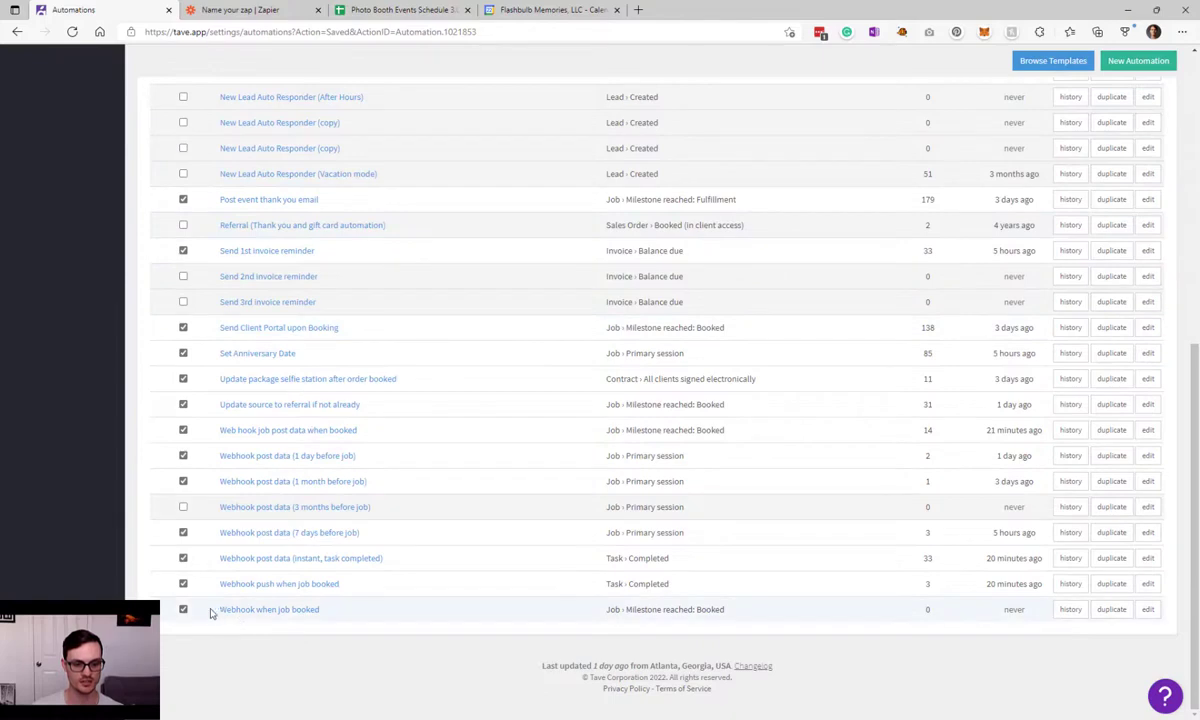
pyautogui.moveTo(211, 614); pyautogui.dragTo(1007, 640)
pyautogui.click(985, 628)
pyautogui.doubleClick(933, 609)
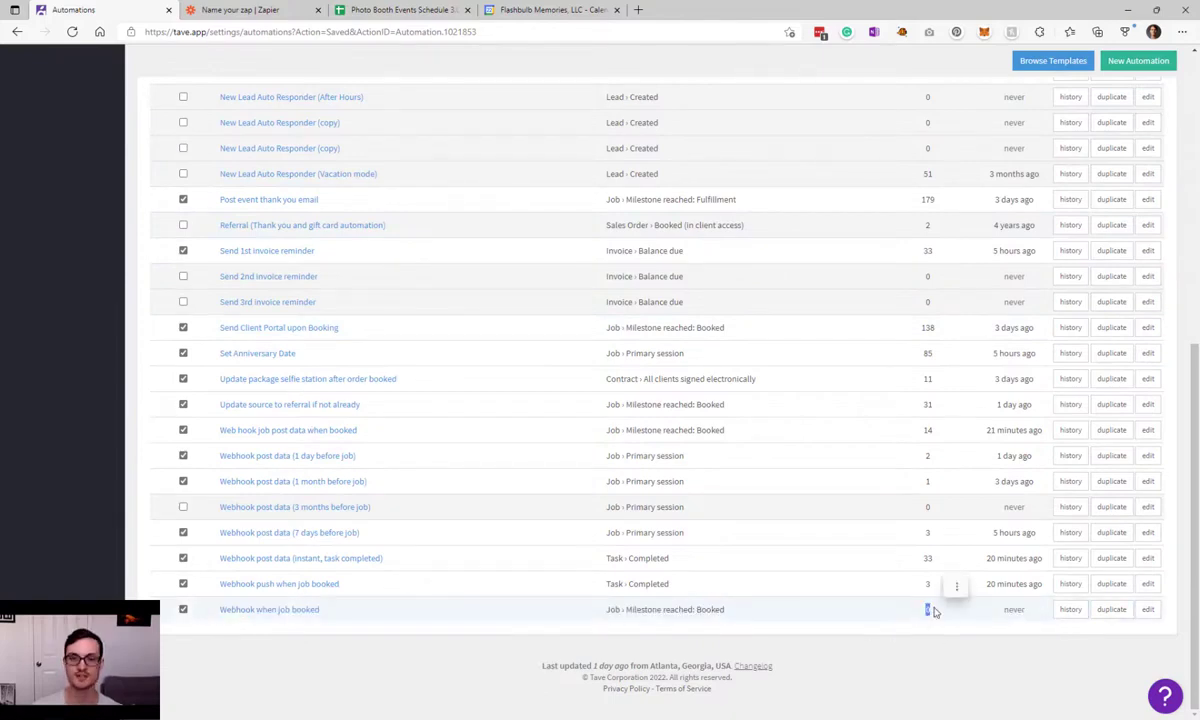
pyautogui.doubleClick(1012, 609)
pyautogui.scroll(4, 1022, 640)
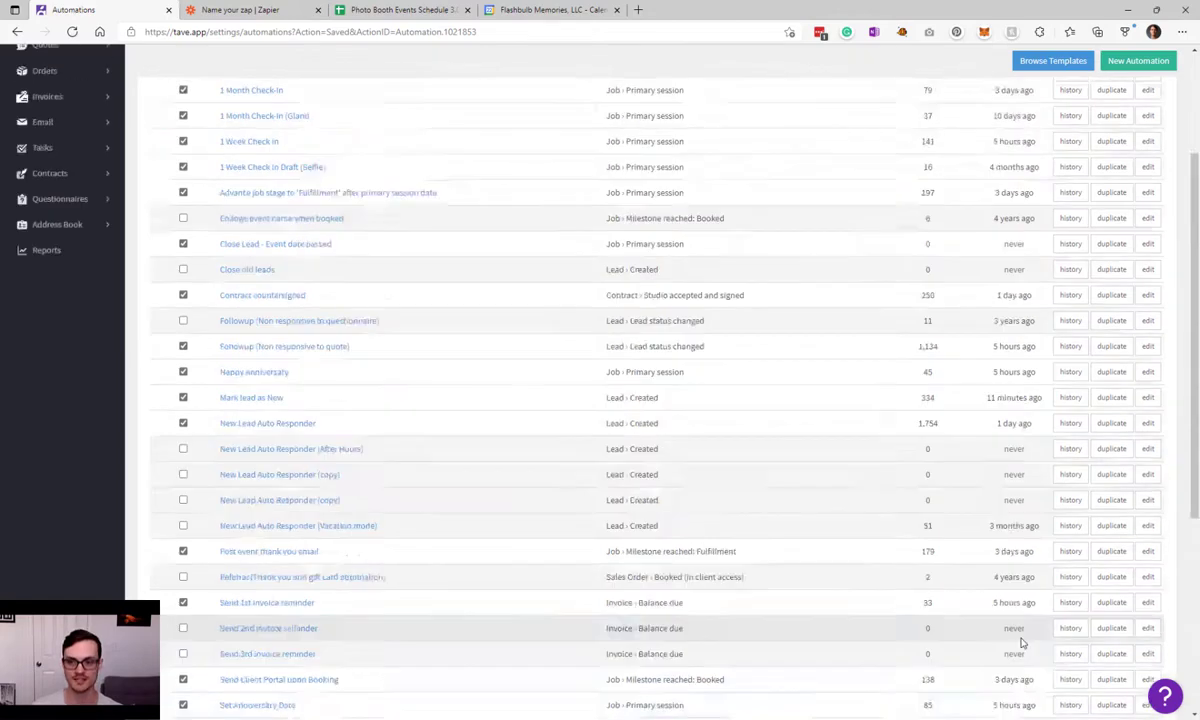
pyautogui.scroll(2, 1022, 642)
pyautogui.scroll(-5, 1018, 642)
pyautogui.click(1016, 612)
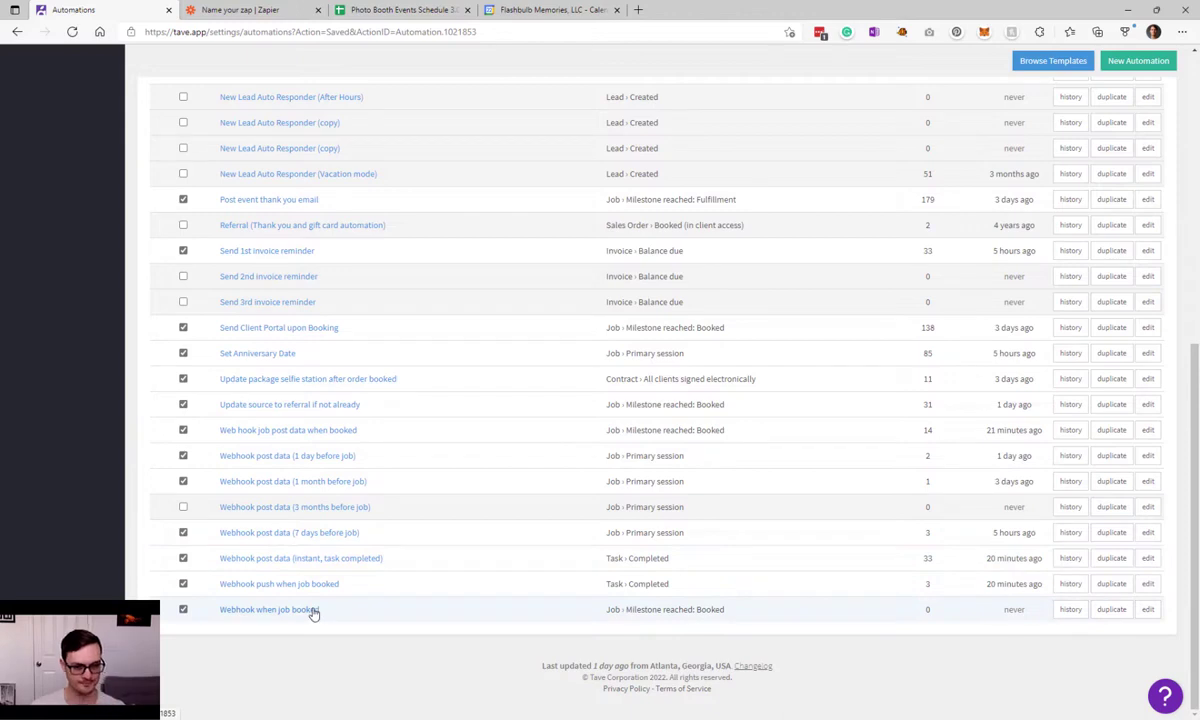
pyautogui.doubleClick(927, 609)
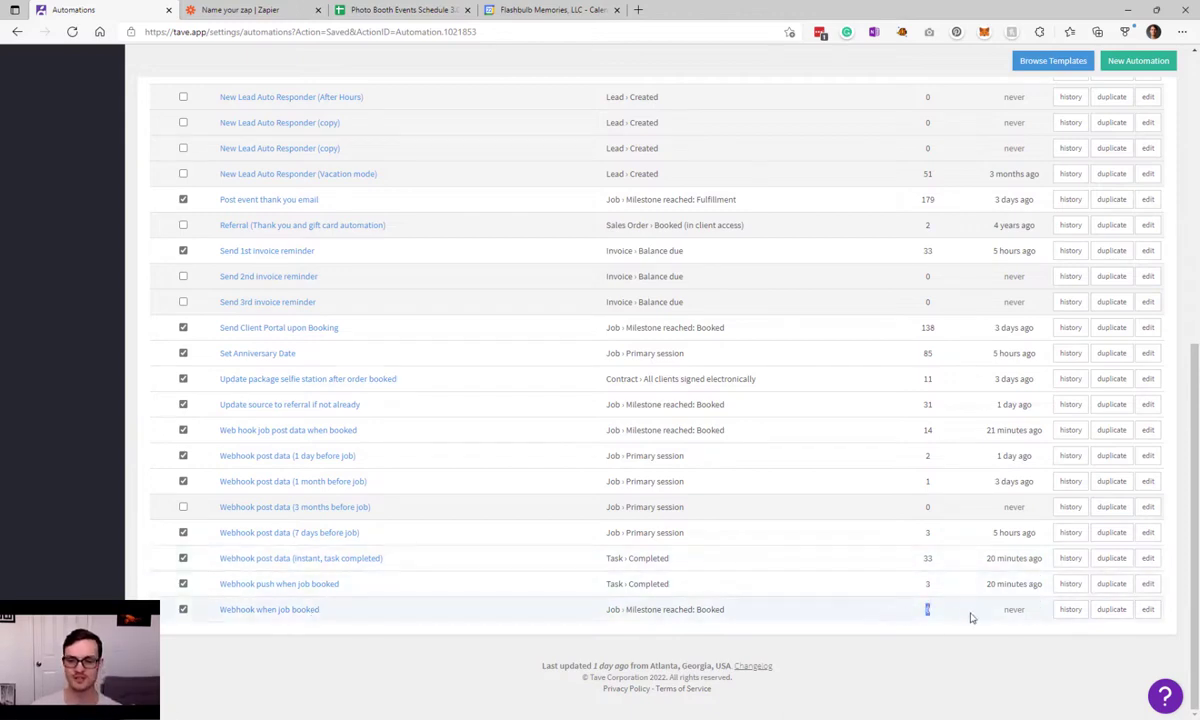
pyautogui.click(1024, 617)
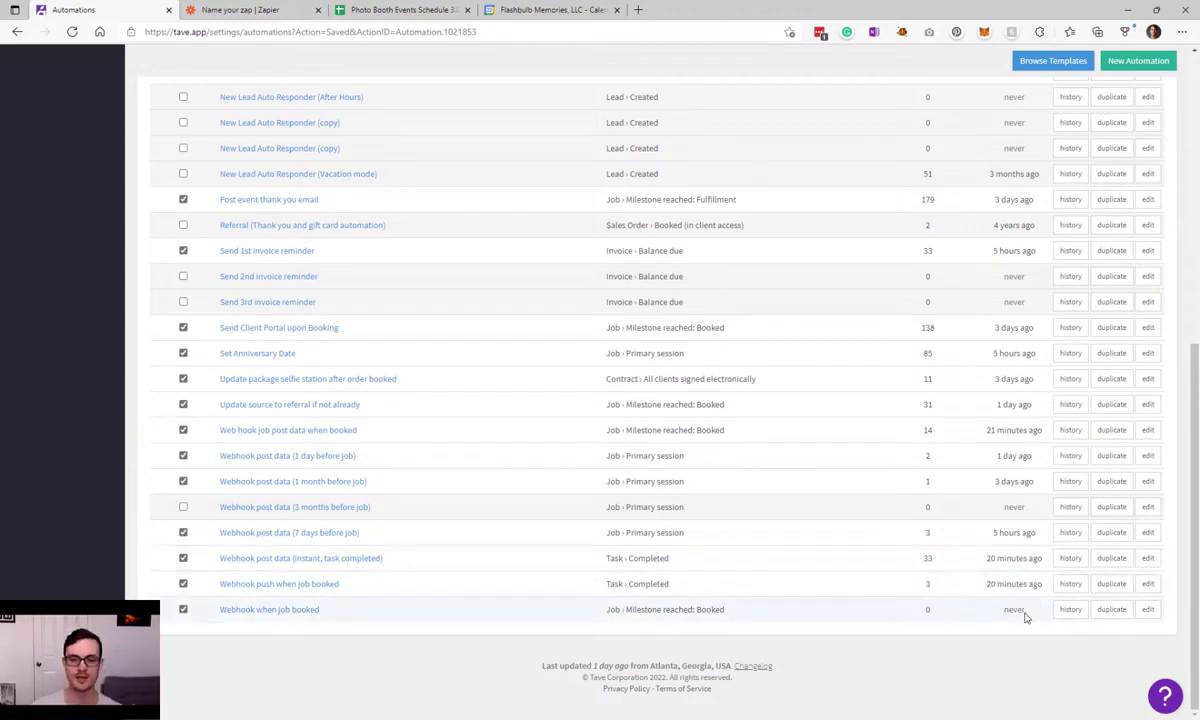
# - Open the Webhook when job booked automation, and open the New wedding test lead from the list of all leads in a separate tab
pyautogui.click(300, 611)
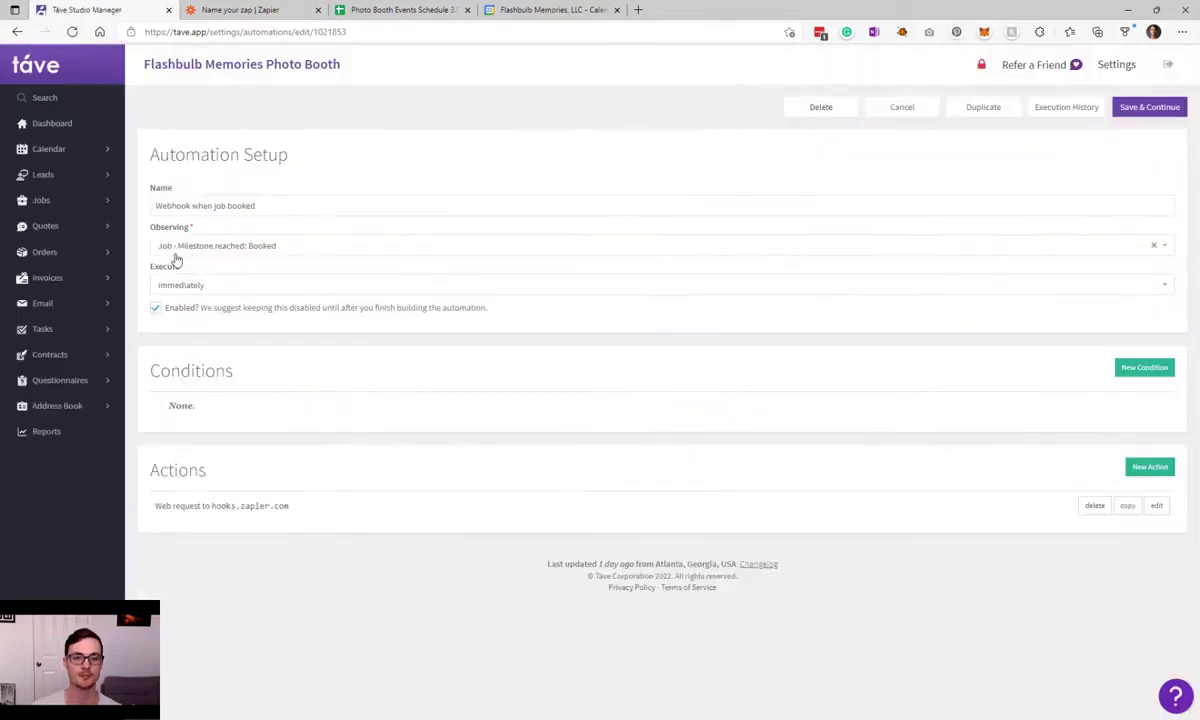
pyautogui.click(83, 180)
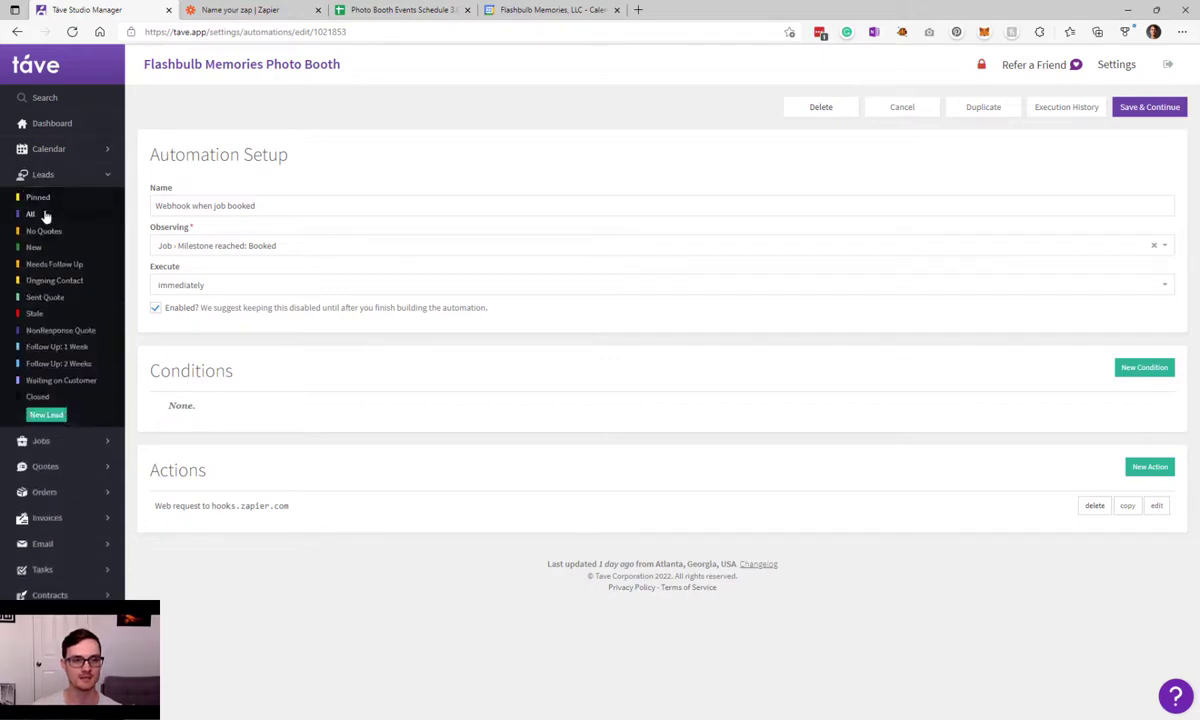
pyautogui.middleClick(44, 215)
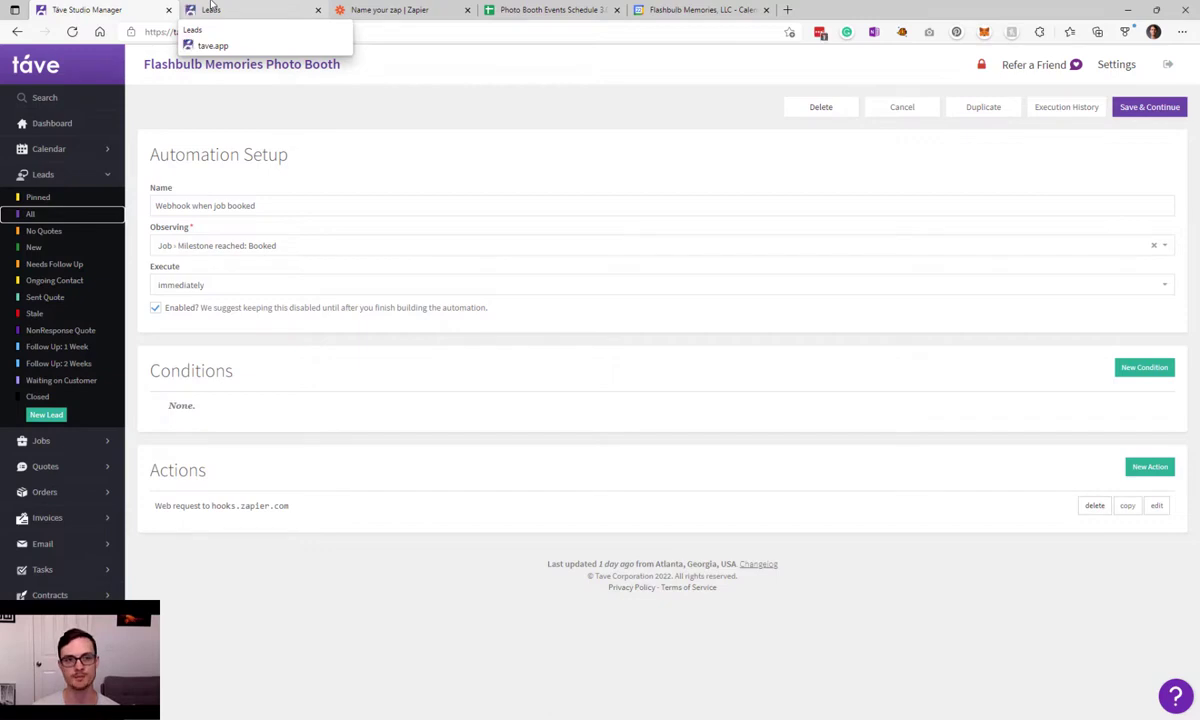
pyautogui.click(212, 8)
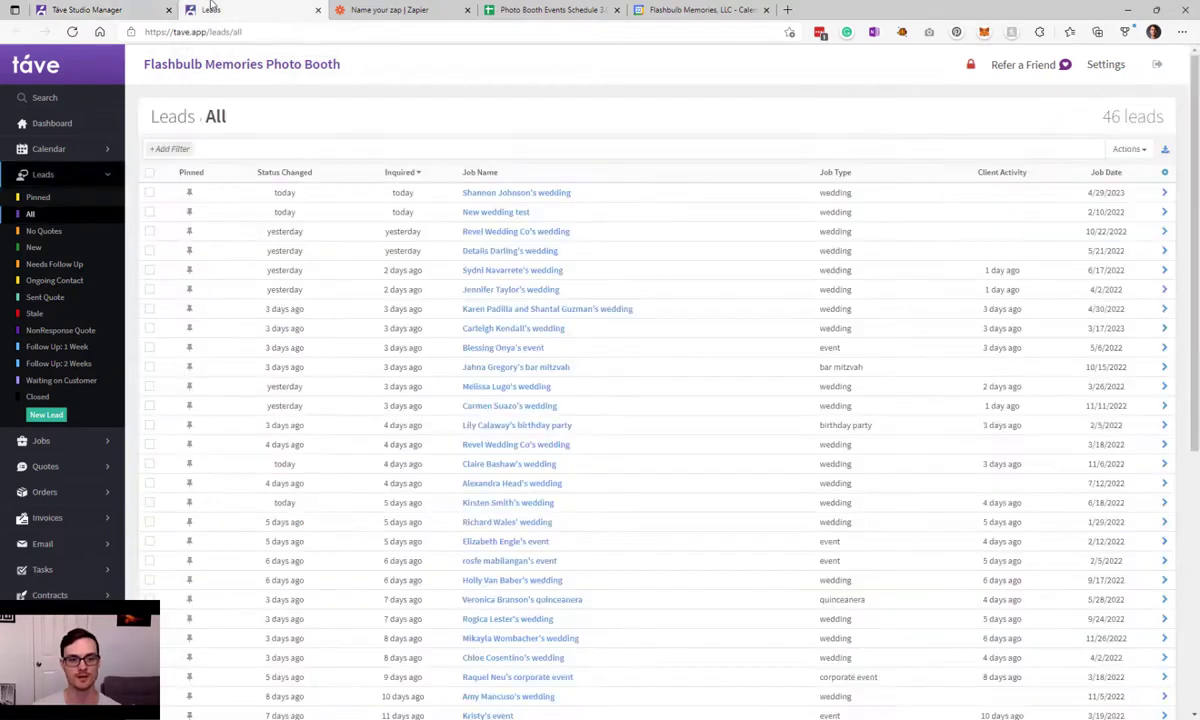
pyautogui.click(496, 214)
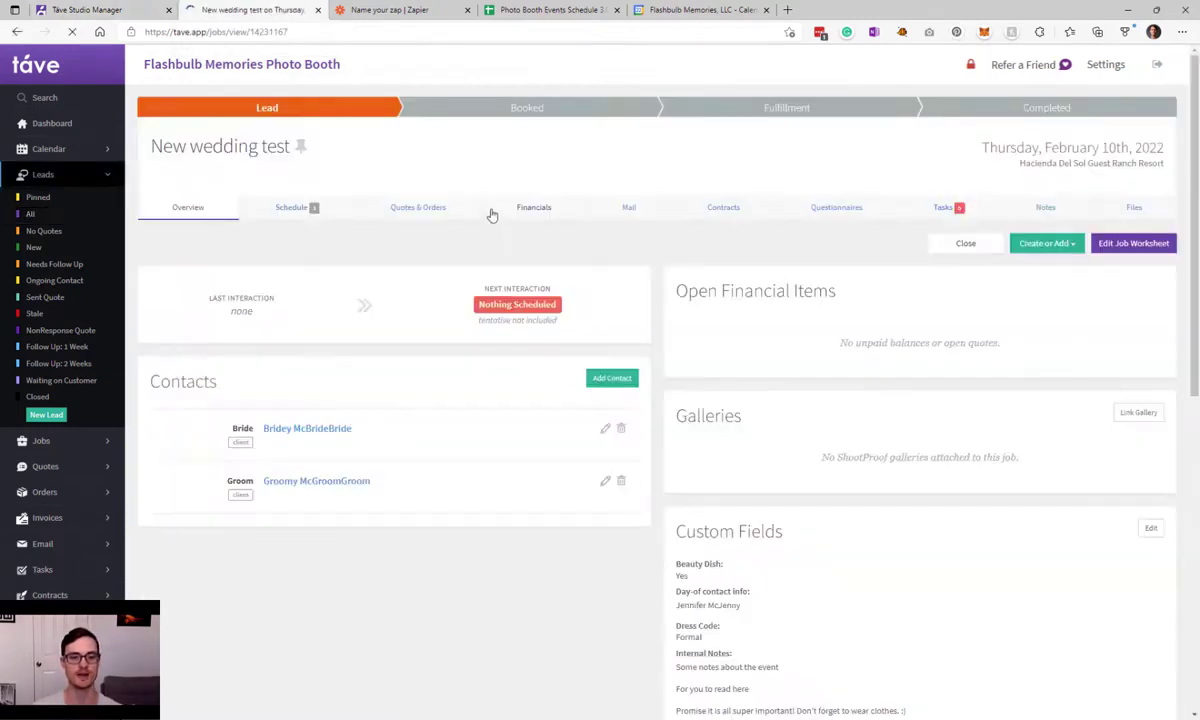
# - Review the custom fields and upcoming agenda of the New wedding test lead
pyautogui.scroll(-5, 571, 413)
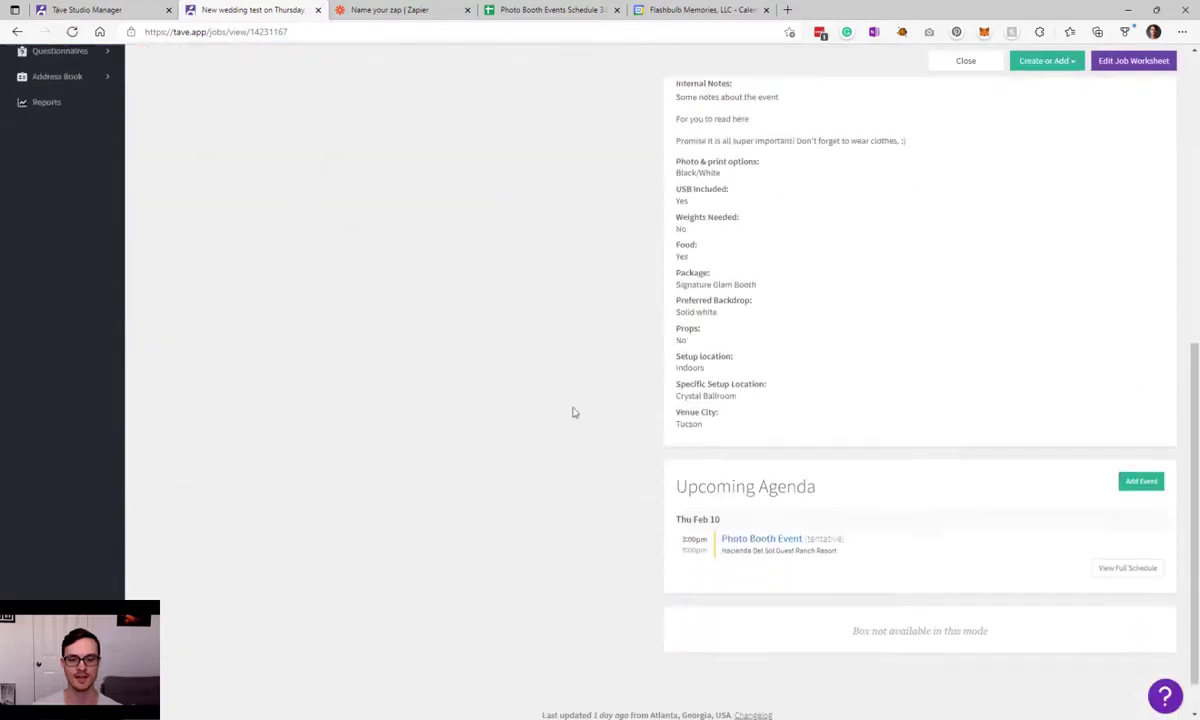
pyautogui.scroll(1, 726, 308)
pyautogui.moveTo(670, 160); pyautogui.dragTo(762, 548)
pyautogui.click(747, 589)
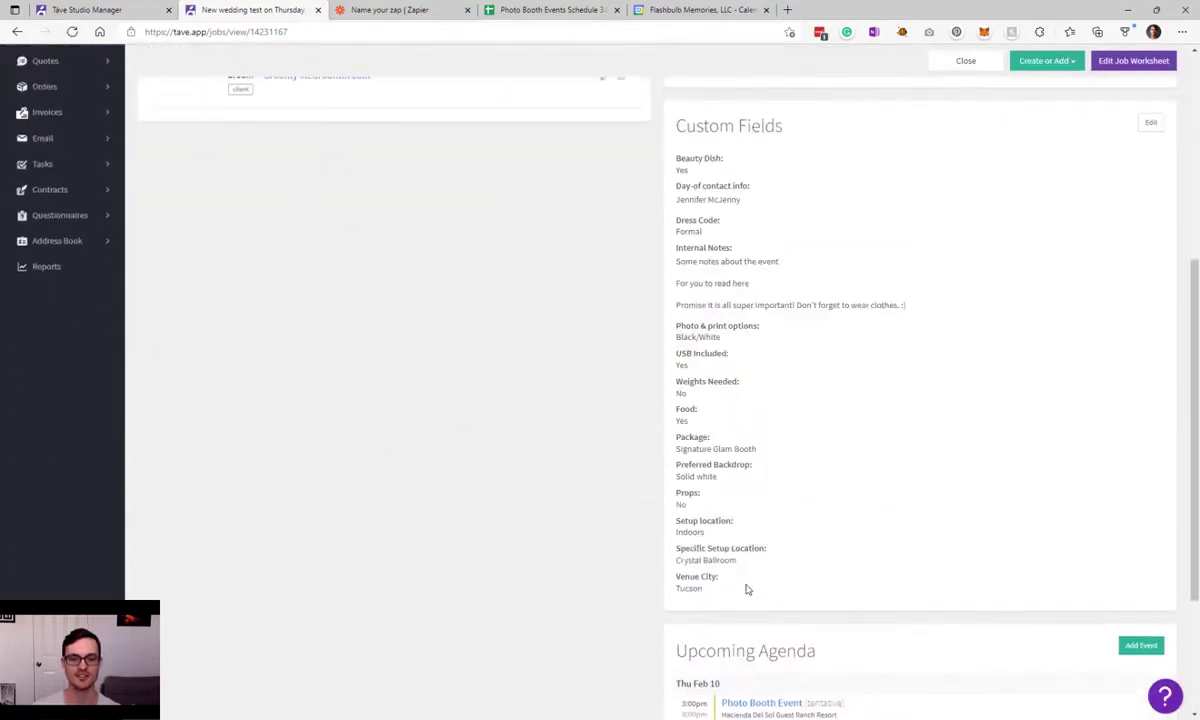
pyautogui.scroll(4, 712, 512)
pyautogui.scroll(2, 680, 540)
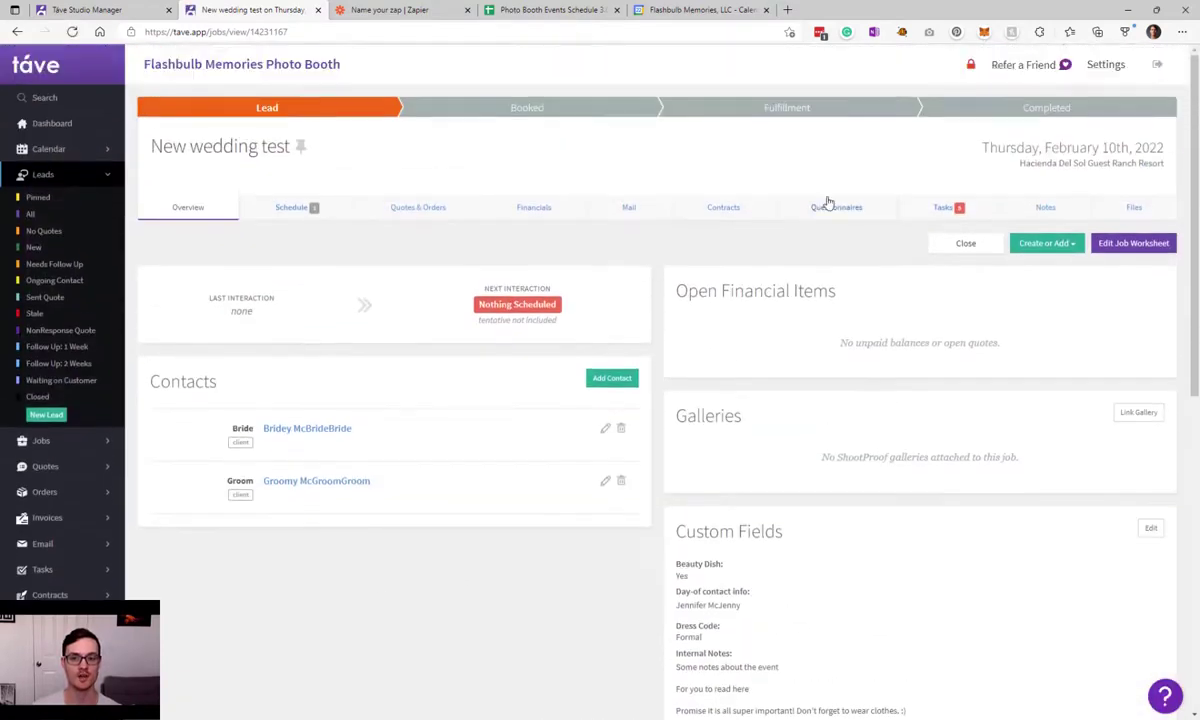
# - Review the contacts, event date, and scheduled event time and venue of the New wedding test lead
pyautogui.scroll(-2, 693, 518)
pyautogui.scroll(2, 691, 504)
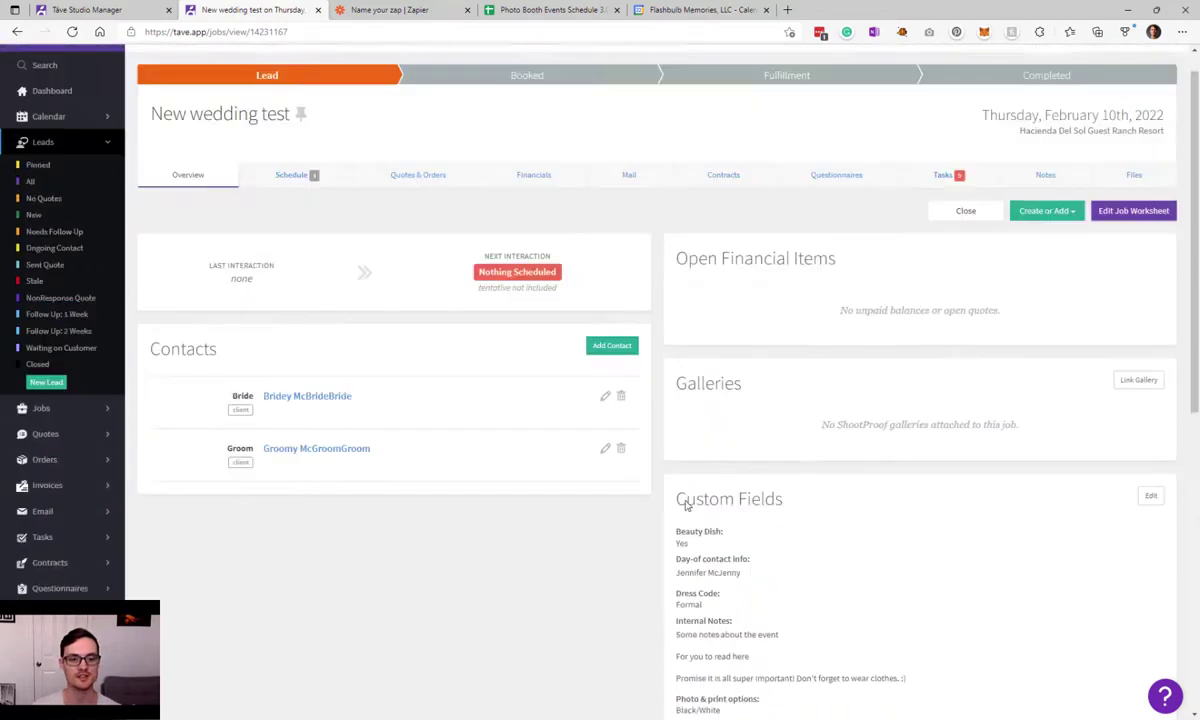
pyautogui.moveTo(402, 482); pyautogui.dragTo(203, 394)
pyautogui.click(203, 394)
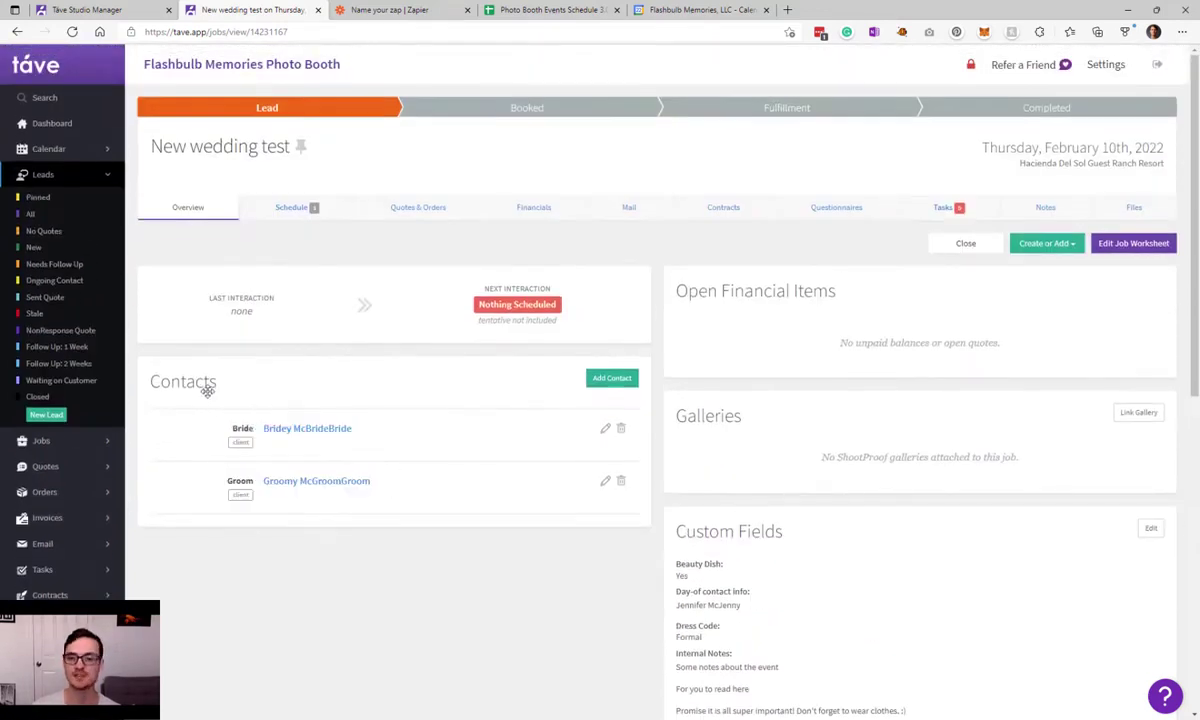
pyautogui.moveTo(906, 146); pyautogui.dragTo(1170, 149)
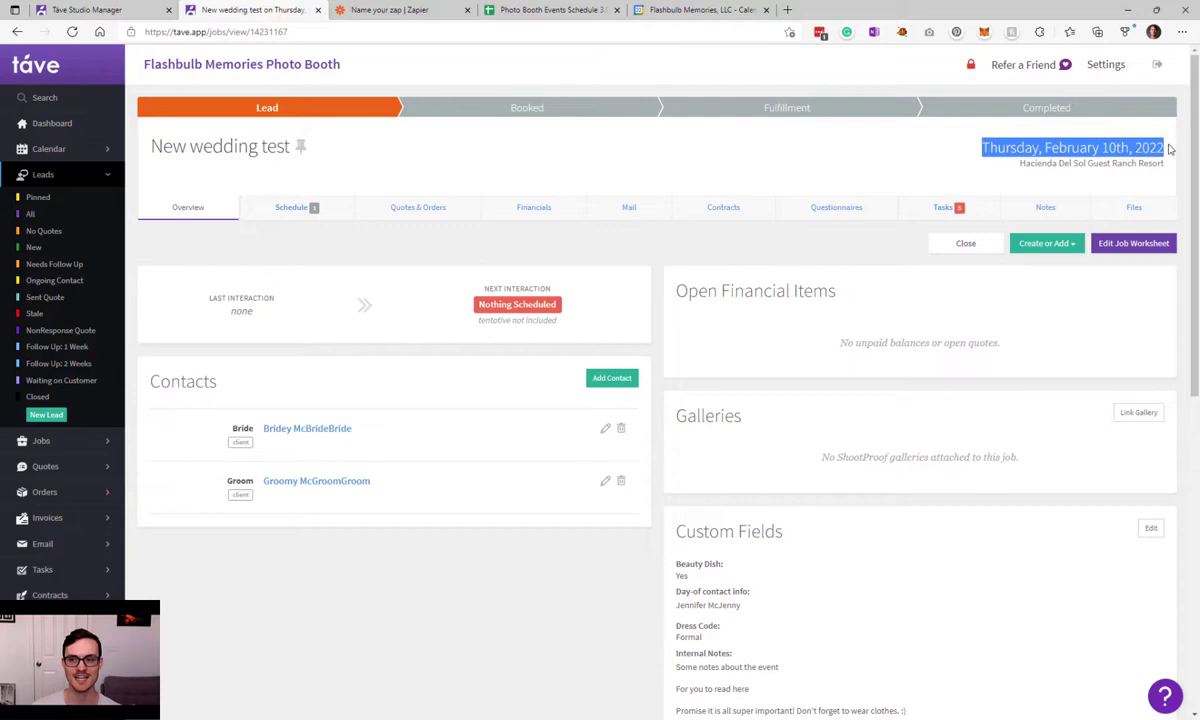
pyautogui.click(330, 213)
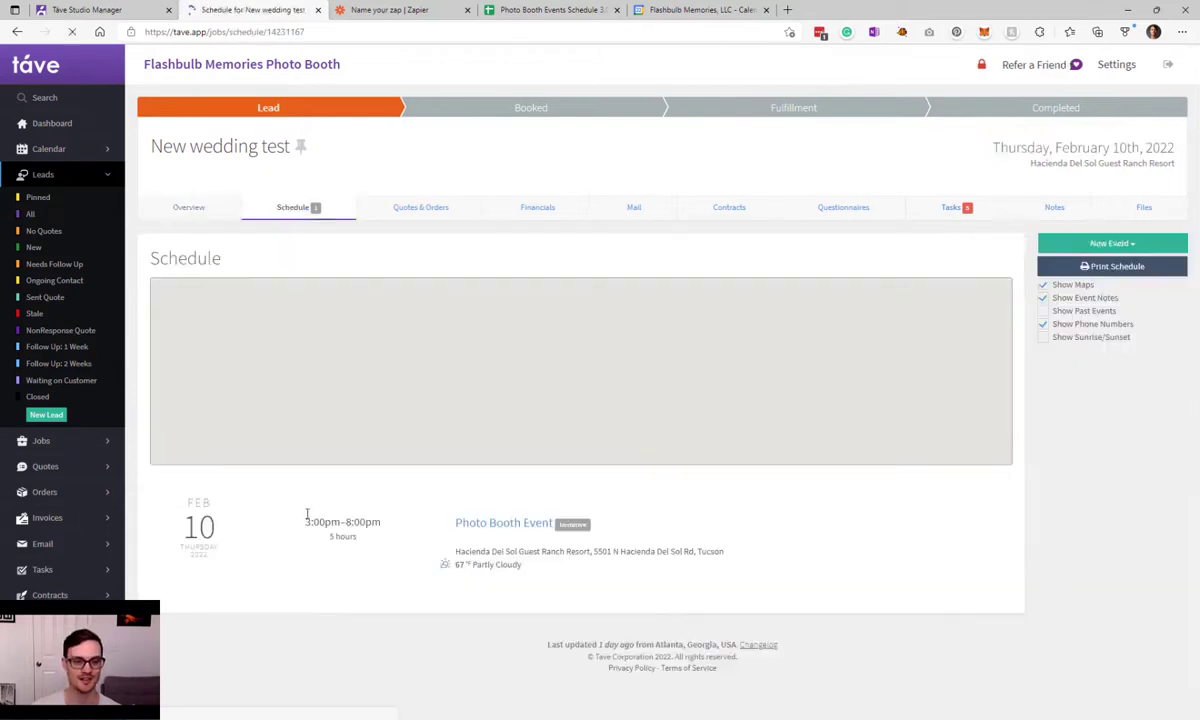
pyautogui.moveTo(305, 516); pyautogui.dragTo(400, 568)
pyautogui.click(410, 575)
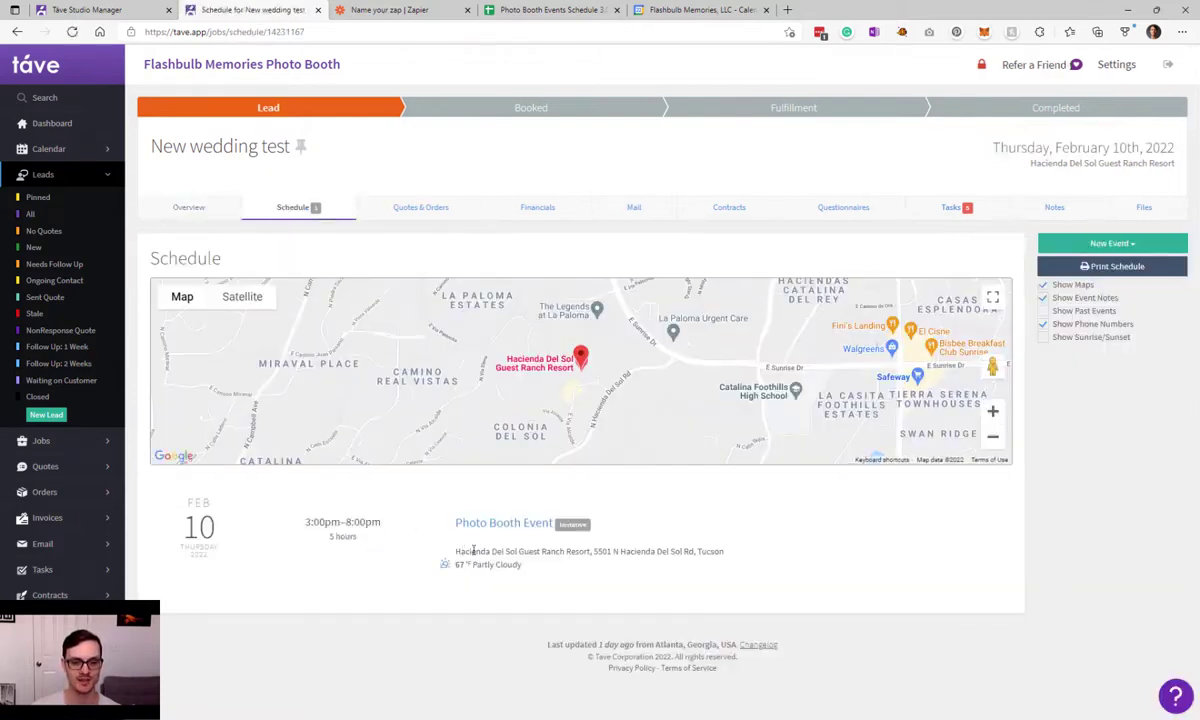
pyautogui.tripleClick(474, 550)
pyautogui.moveTo(305, 516); pyautogui.dragTo(374, 548)
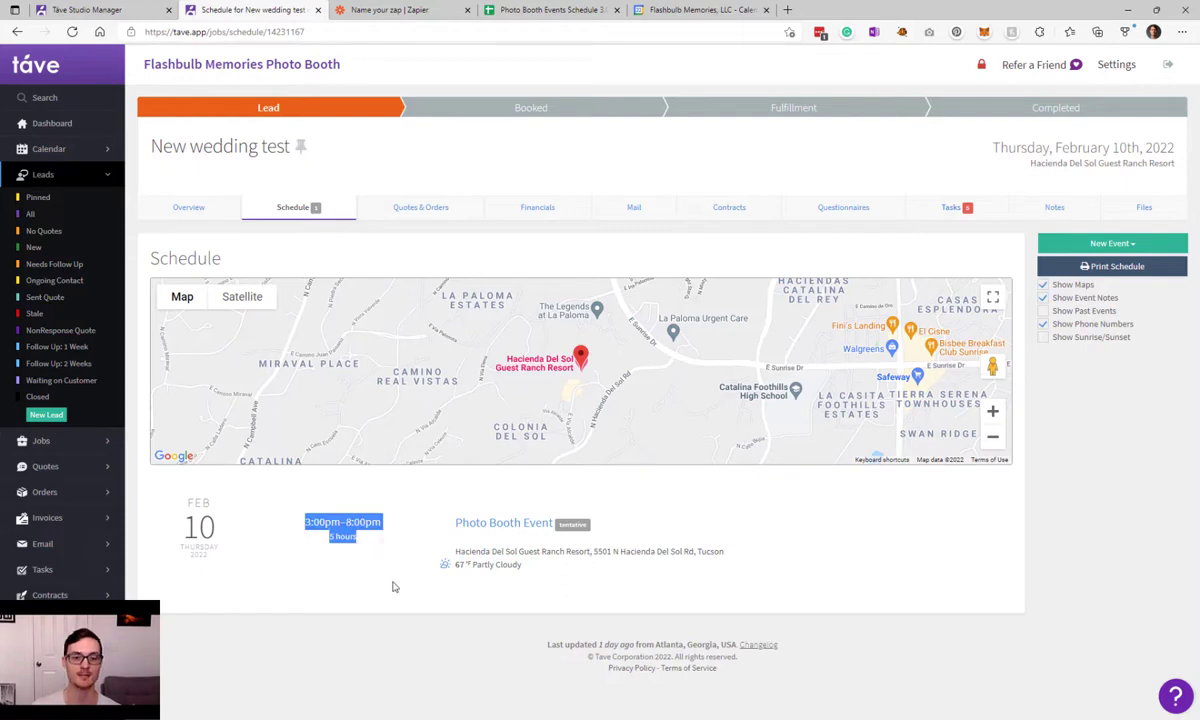
# - Return to the lead's overview and change the New wedding test lead to the Booked stage
pyautogui.click(190, 208)
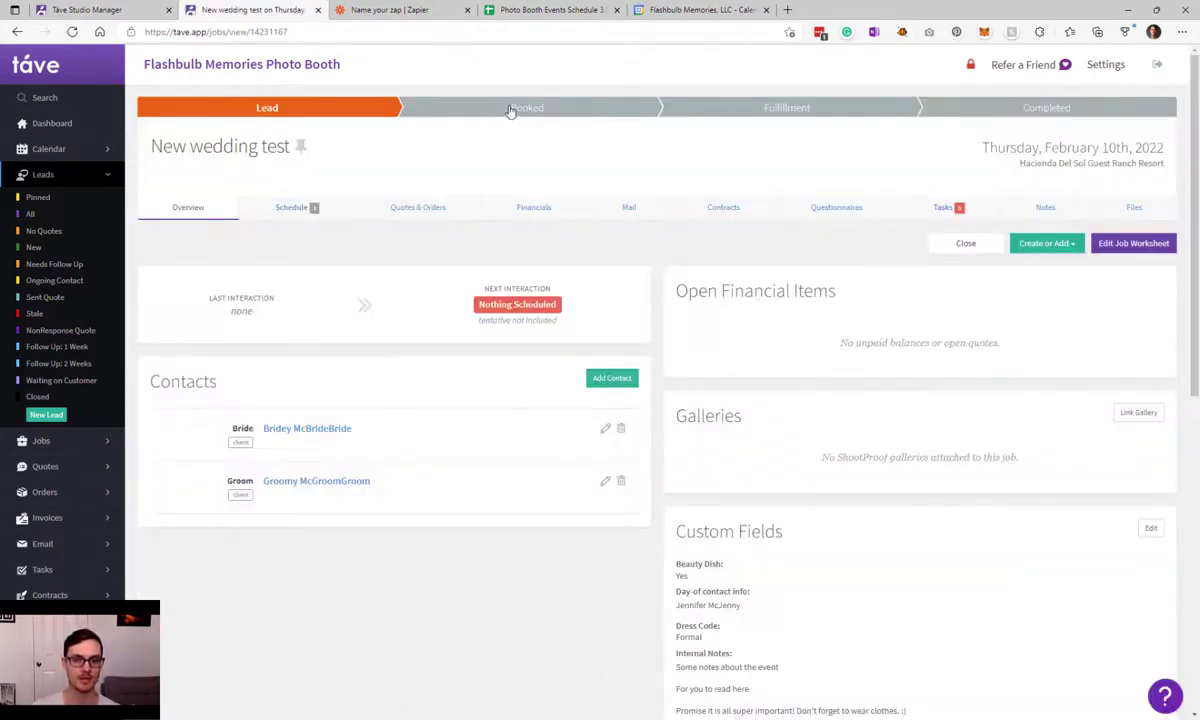
pyautogui.click(510, 108)
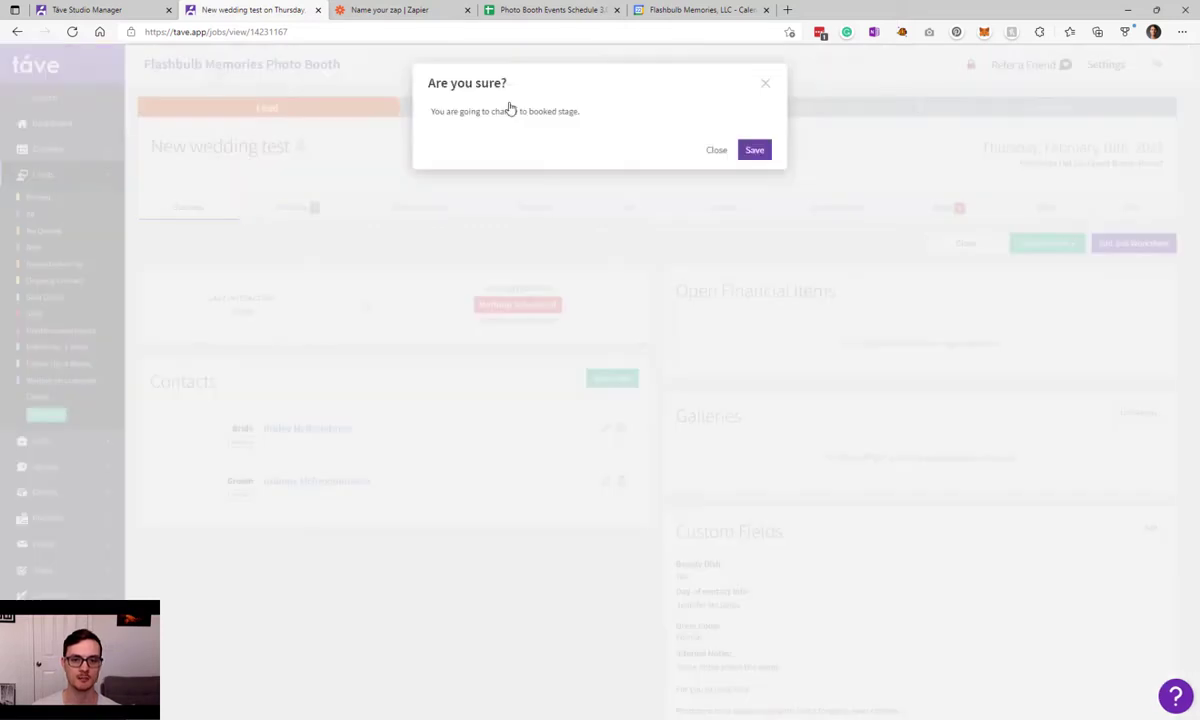
pyautogui.click(755, 150)
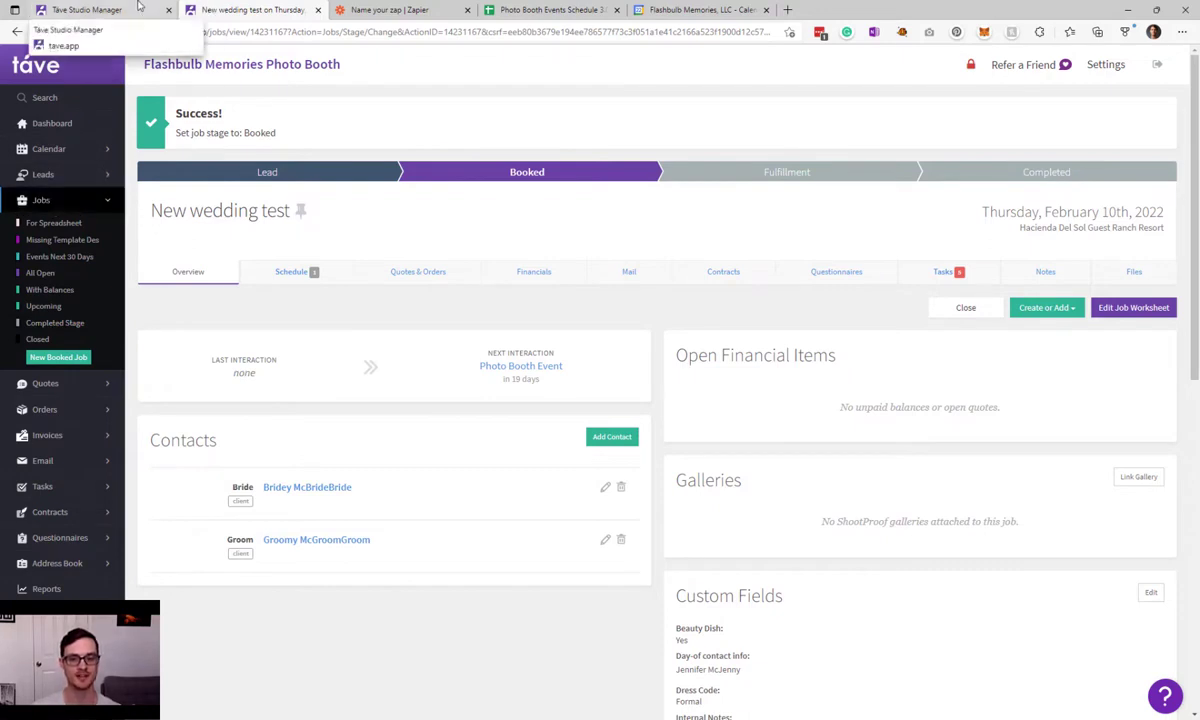
# - Check the execution count and last execution of the Webhook when job booked automation in the Táve automations list
pyautogui.click(138, 7)
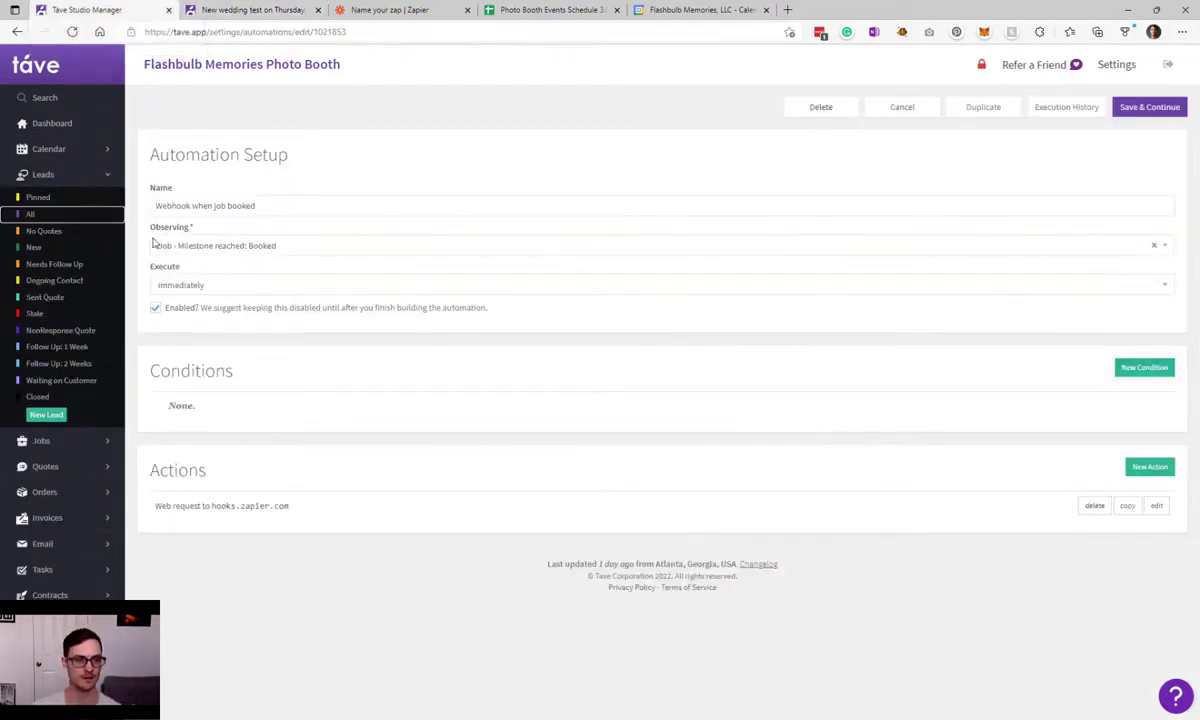
pyautogui.click(1115, 64)
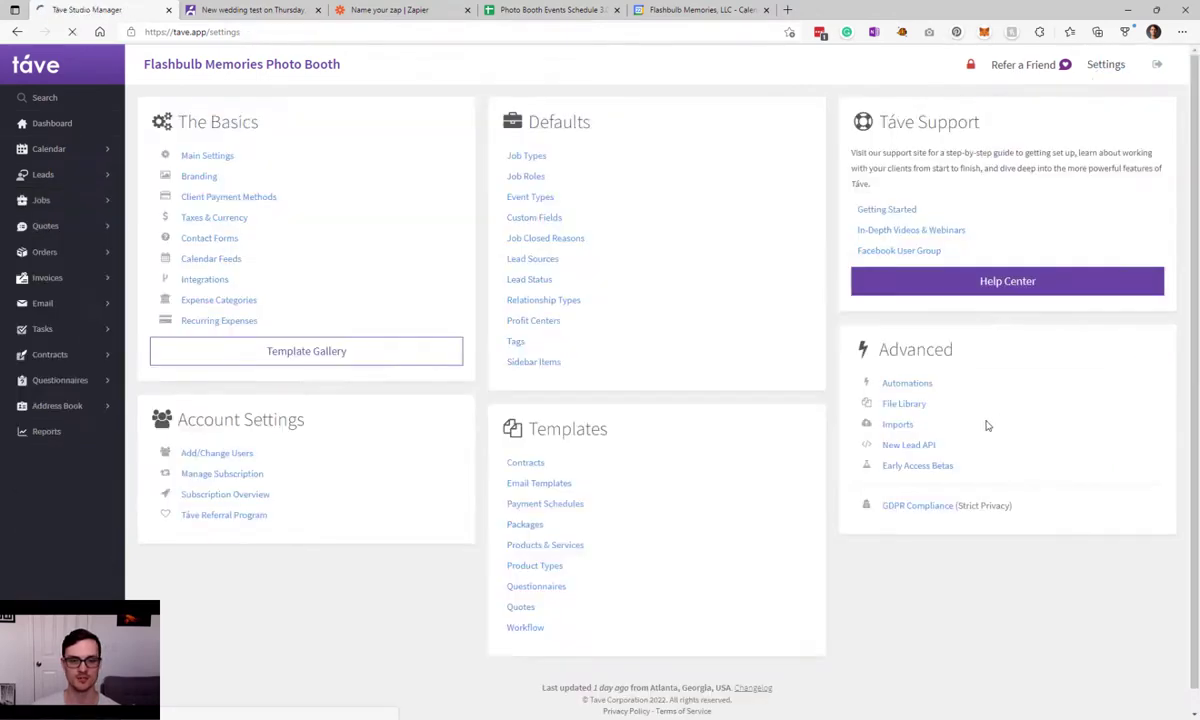
pyautogui.click(924, 385)
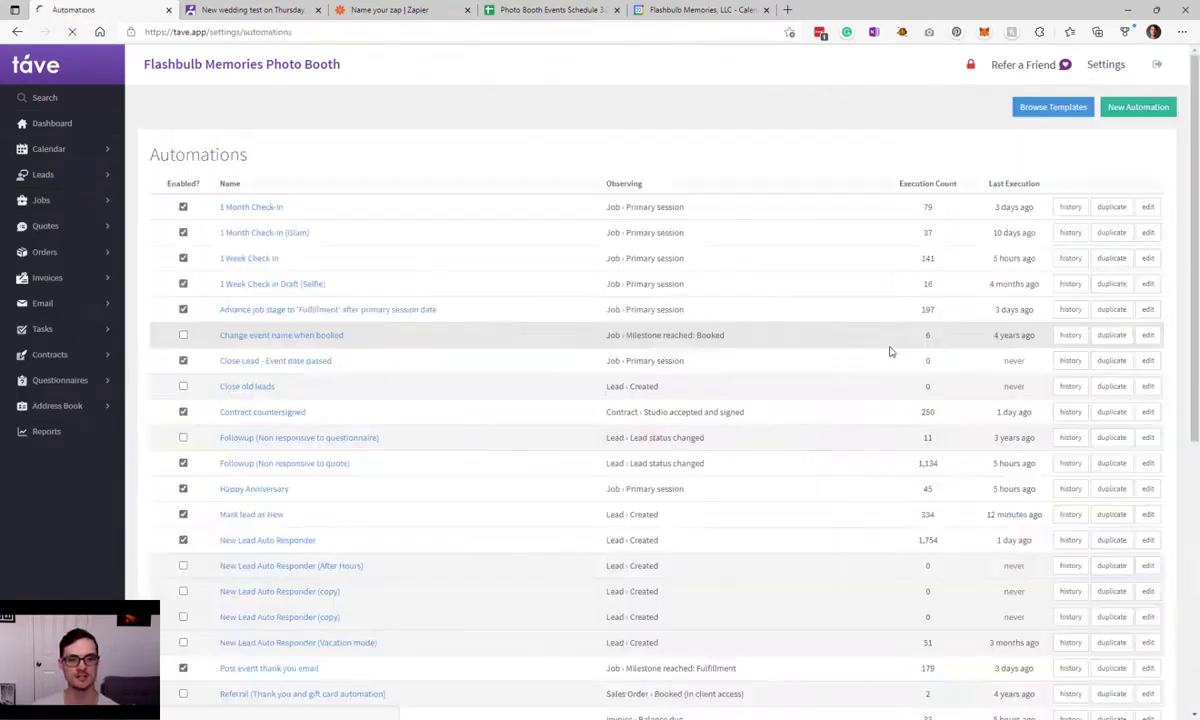
pyautogui.scroll(-10, 576, 357)
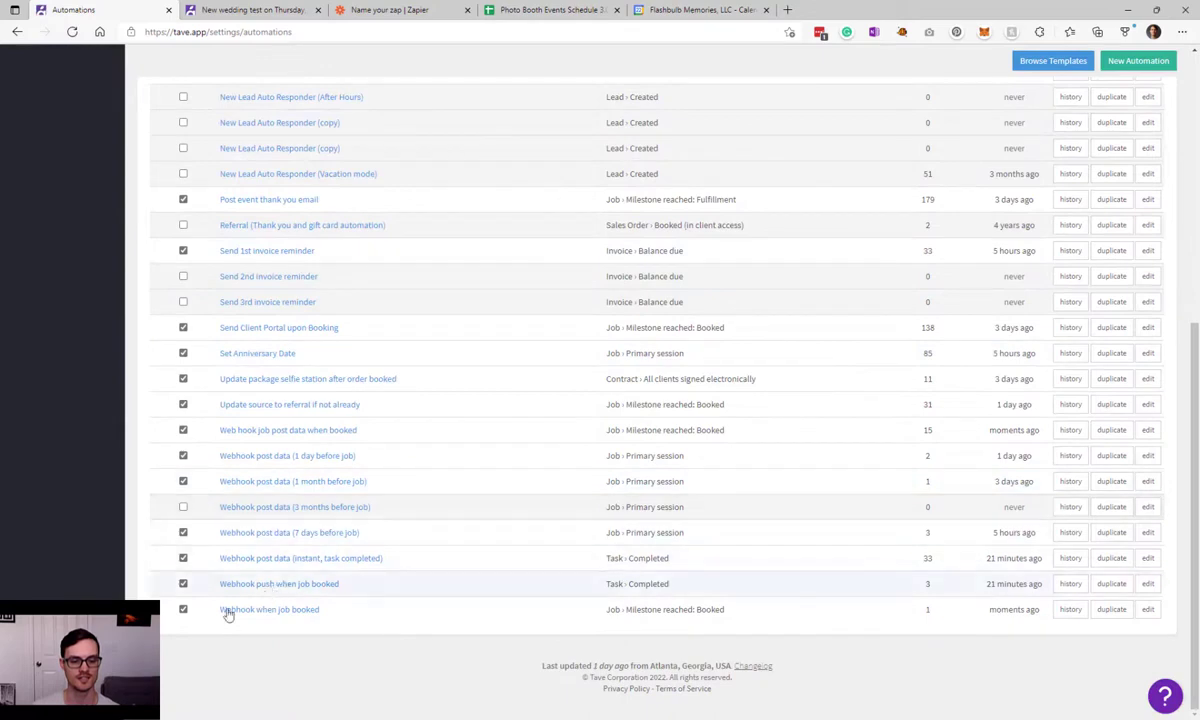
pyautogui.moveTo(200, 609); pyautogui.dragTo(470, 621)
pyautogui.moveTo(945, 616); pyautogui.dragTo(926, 611)
pyautogui.click(993, 609)
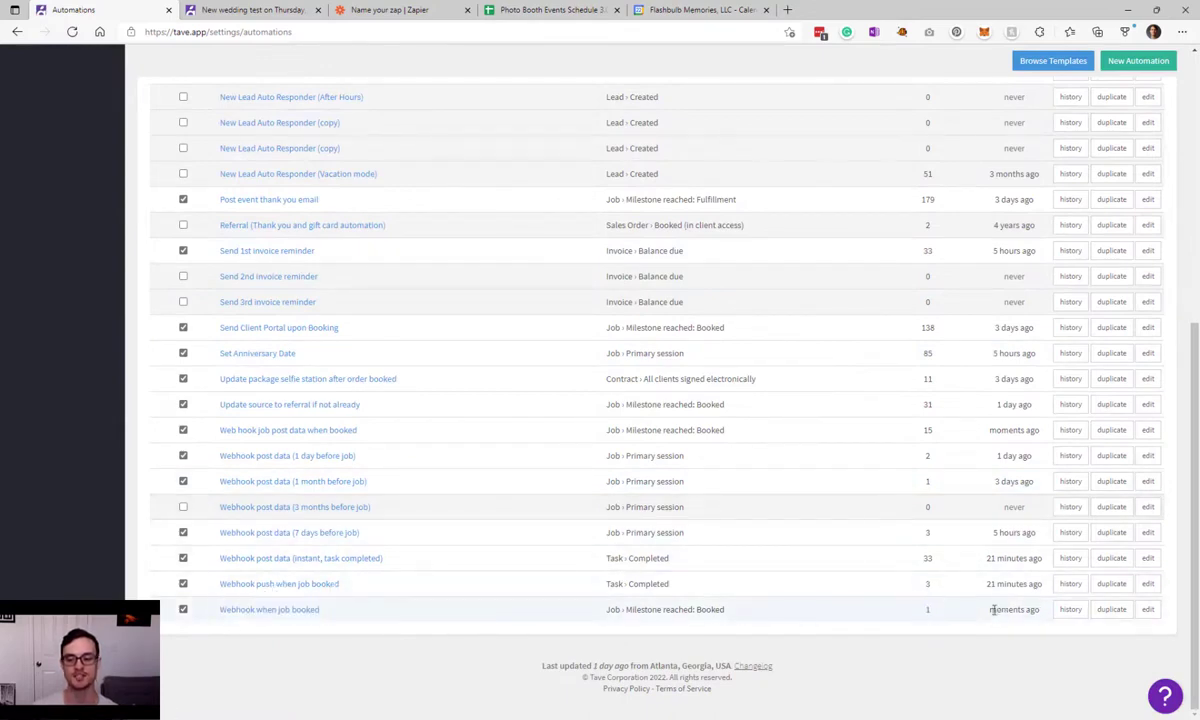
# - Review the execution history of the Webhook when job booked automation, including its date and web request result
pyautogui.click(1069, 609)
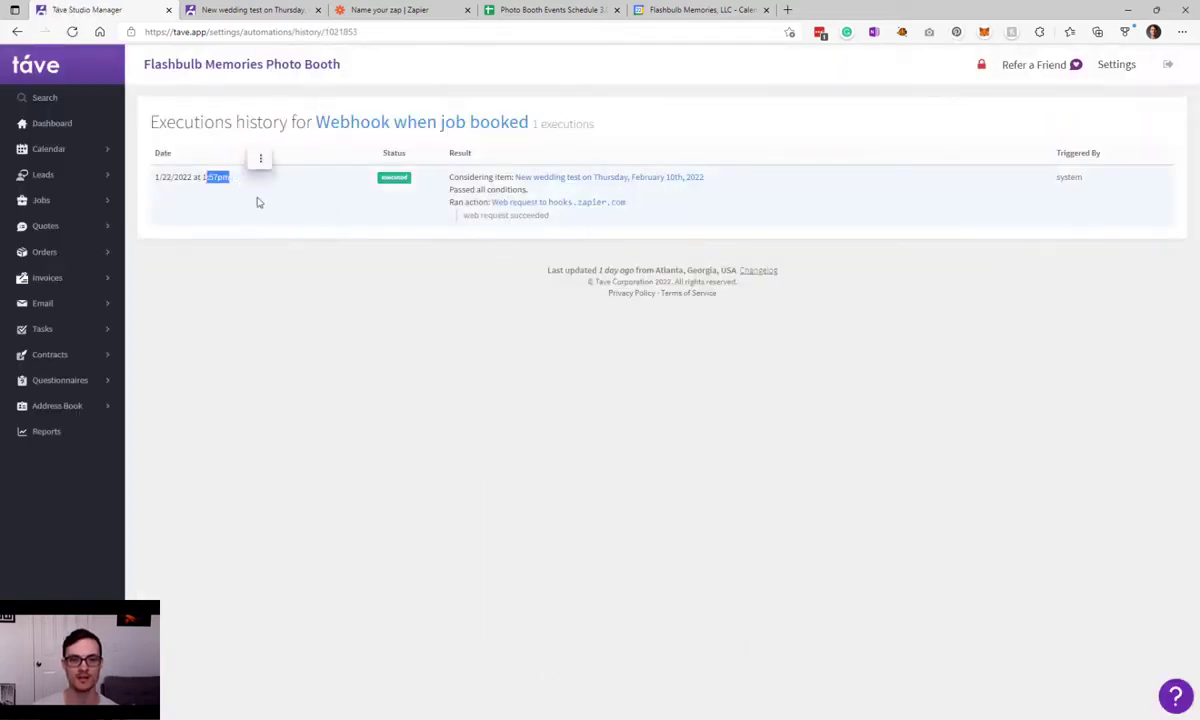
pyautogui.tripleClick(488, 190)
pyautogui.click(432, 409)
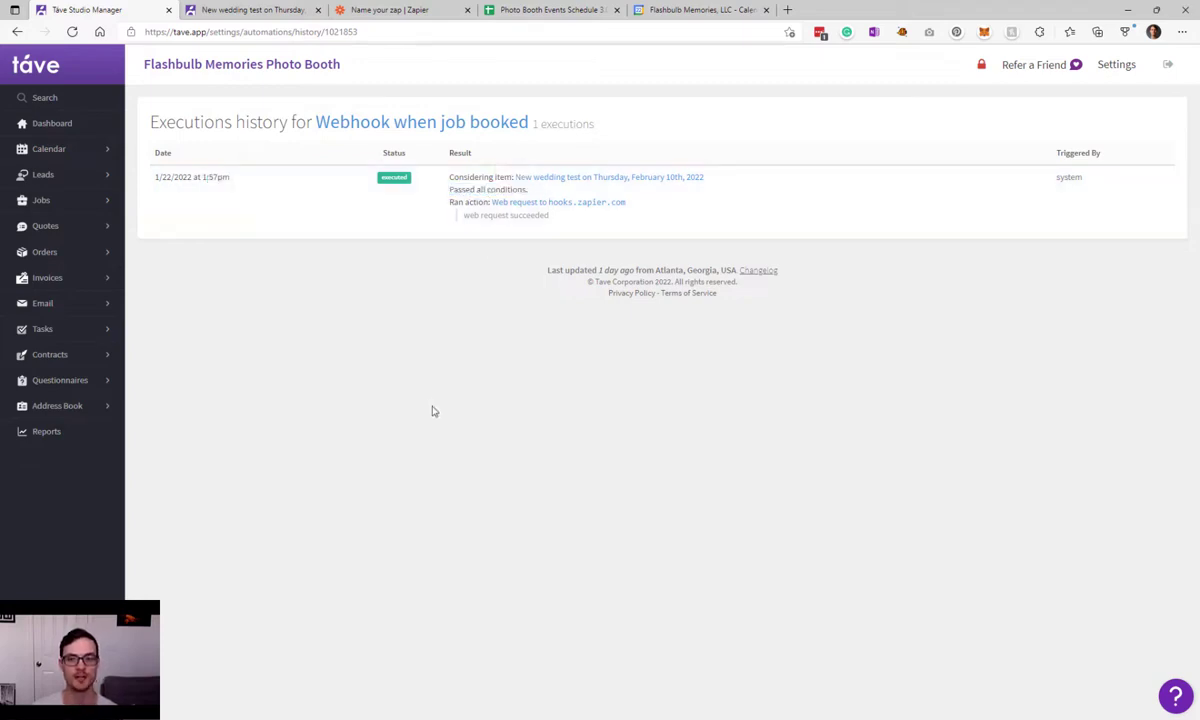
# - Switch to the Zapier editor and test the Catch Hook trigger to load the request sent by Táve
pyautogui.click(436, 14)
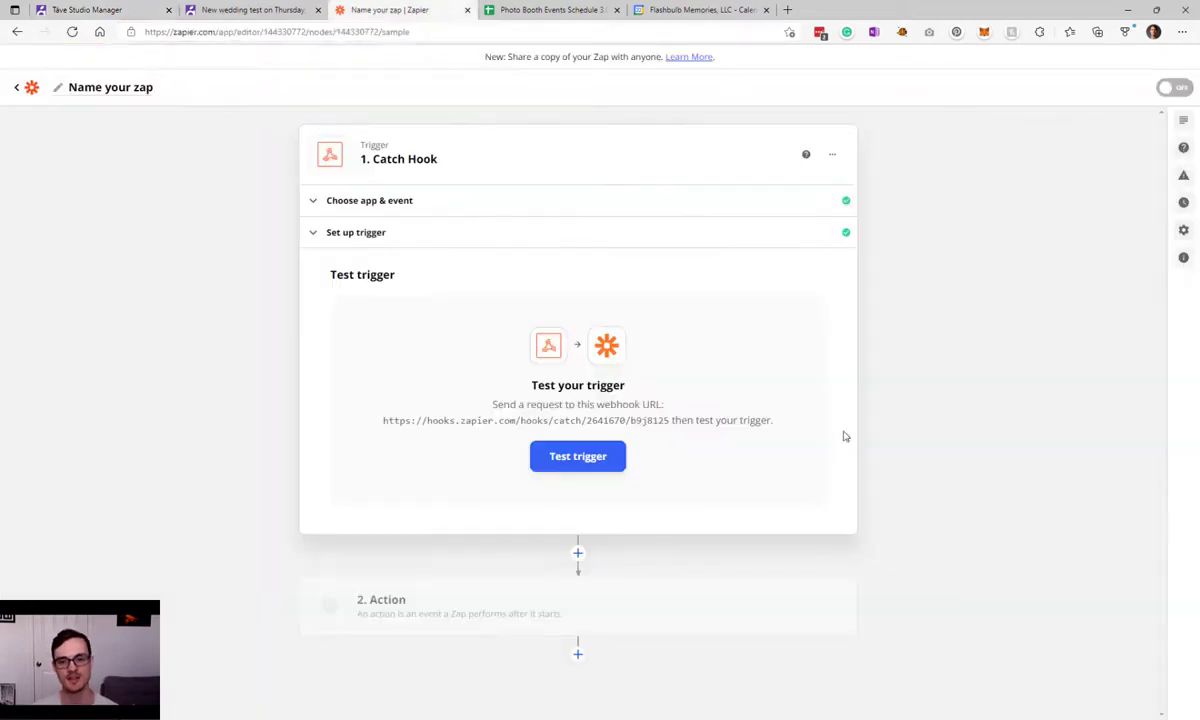
pyautogui.click(579, 458)
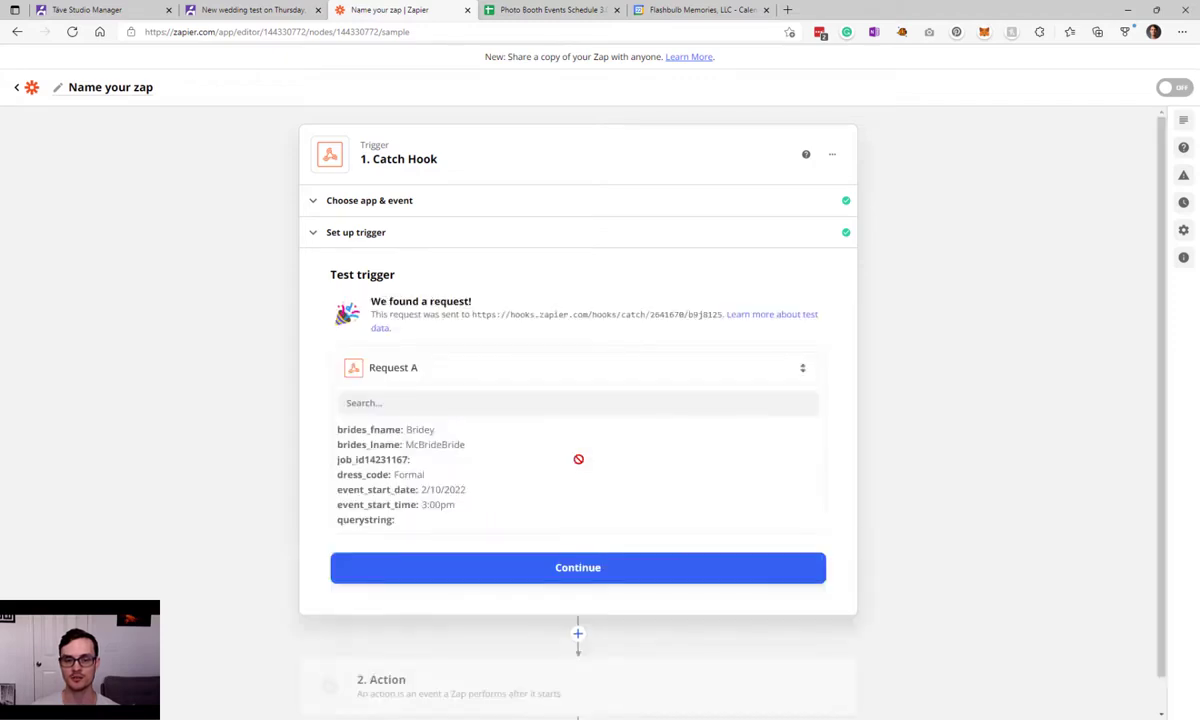
pyautogui.click(418, 524)
# - Examine the bride's name, dress code and event start date parameters with their values in Request A
pyautogui.scroll(-1, 420, 522)
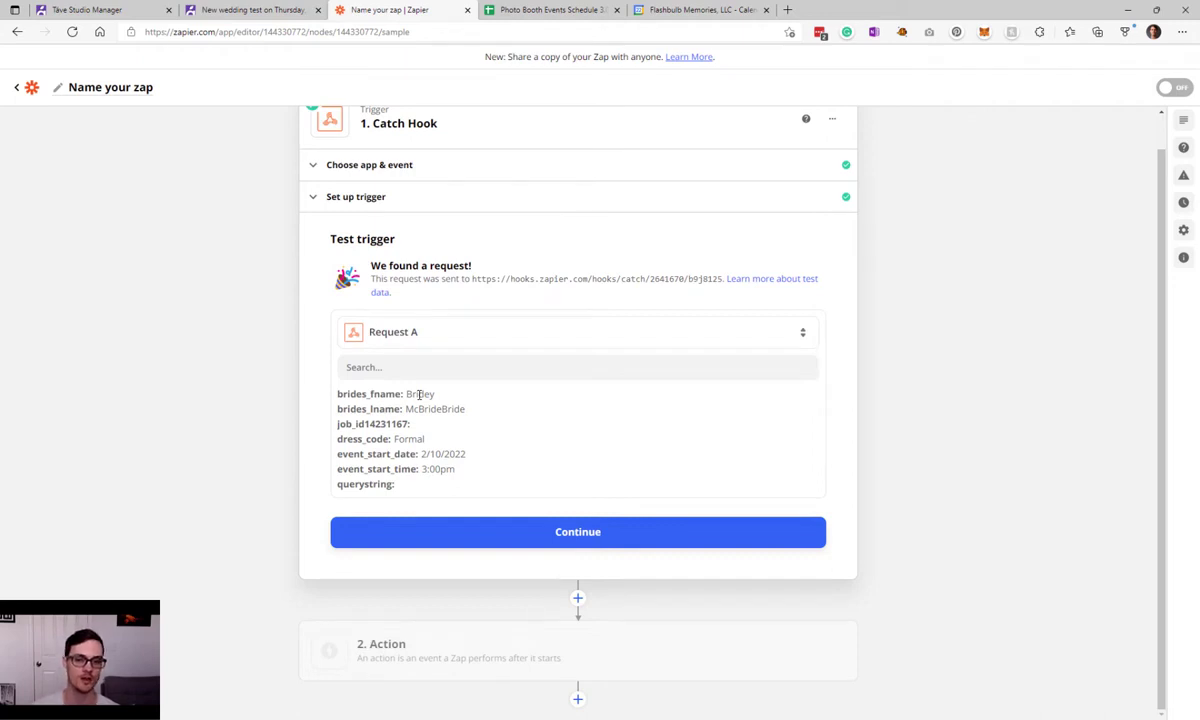
pyautogui.moveTo(404, 396); pyautogui.dragTo(339, 410)
pyautogui.doubleClick(421, 397)
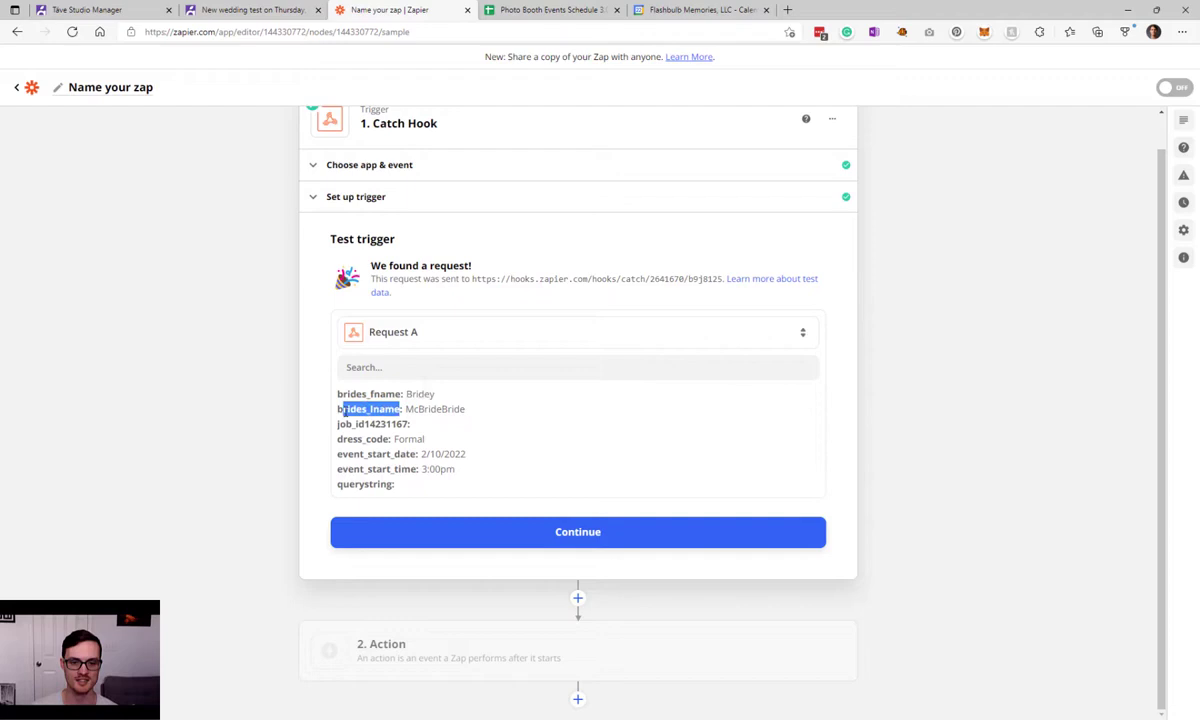
pyautogui.click(453, 410)
pyautogui.doubleClick(453, 410)
pyautogui.click(431, 436)
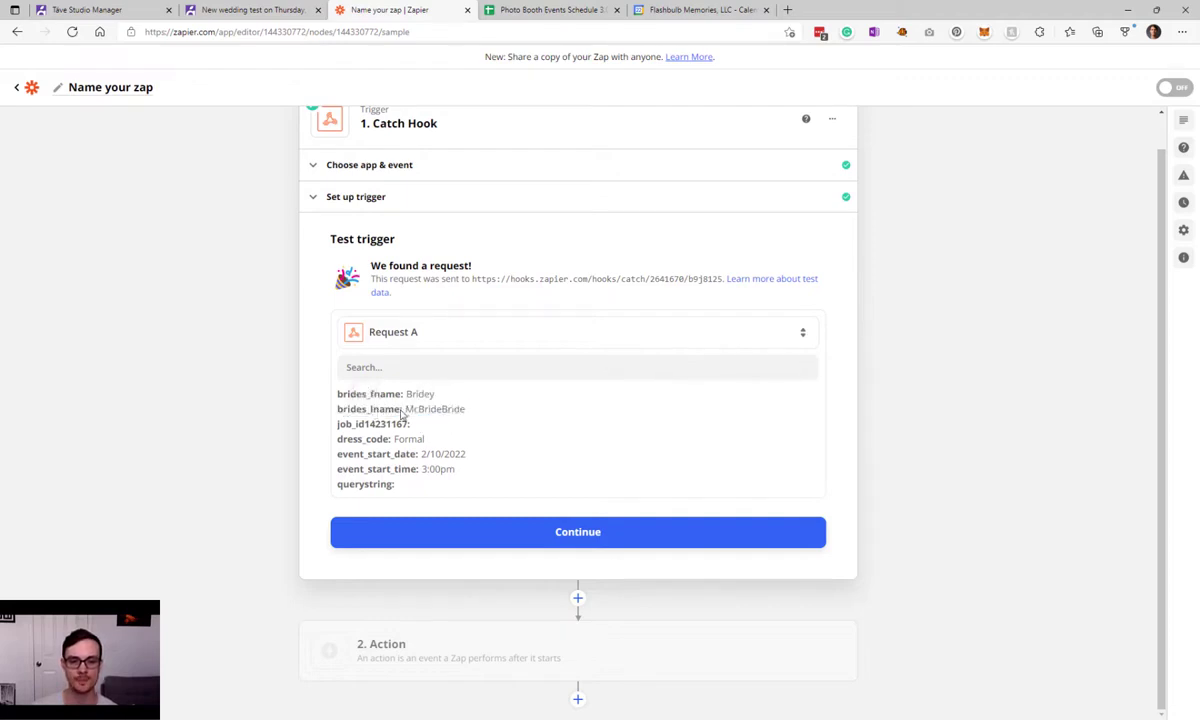
pyautogui.moveTo(402, 410)
pyautogui.mouseDown()
pyautogui.moveTo(337, 409)
pyautogui.moveTo(406, 396)
pyautogui.mouseUp()
pyautogui.moveTo(389, 440); pyautogui.dragTo(343, 440)
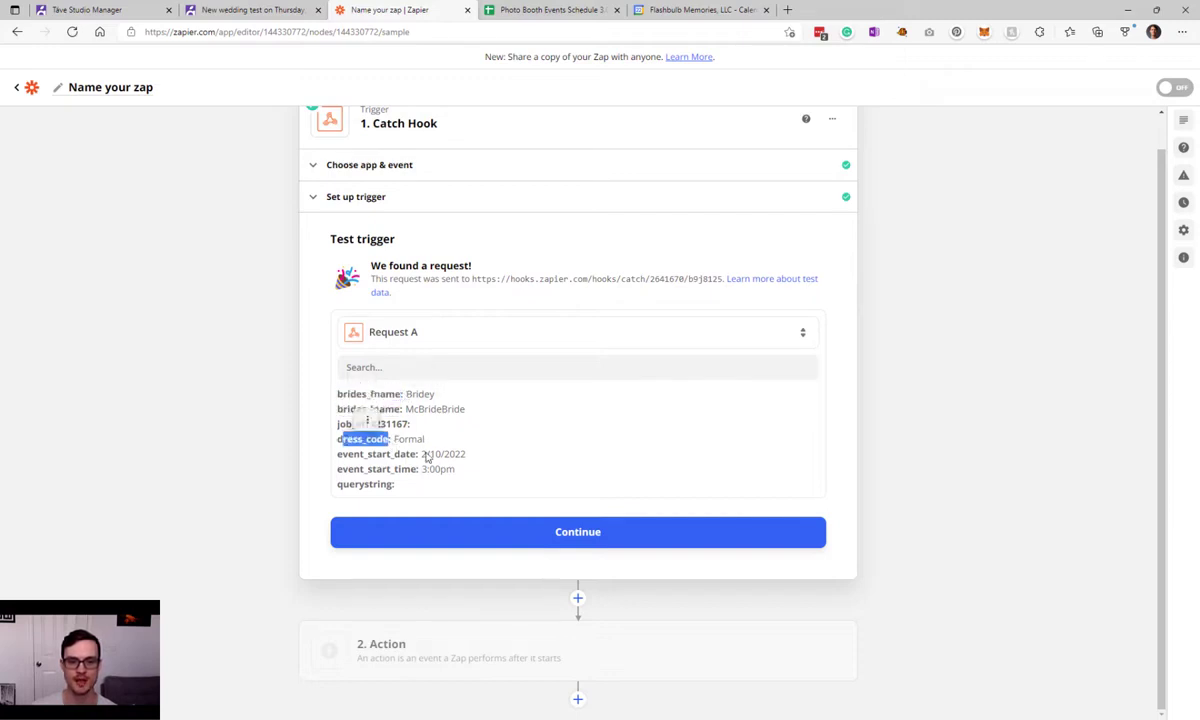
pyautogui.moveTo(413, 454); pyautogui.dragTo(337, 454)
pyautogui.click(468, 455)
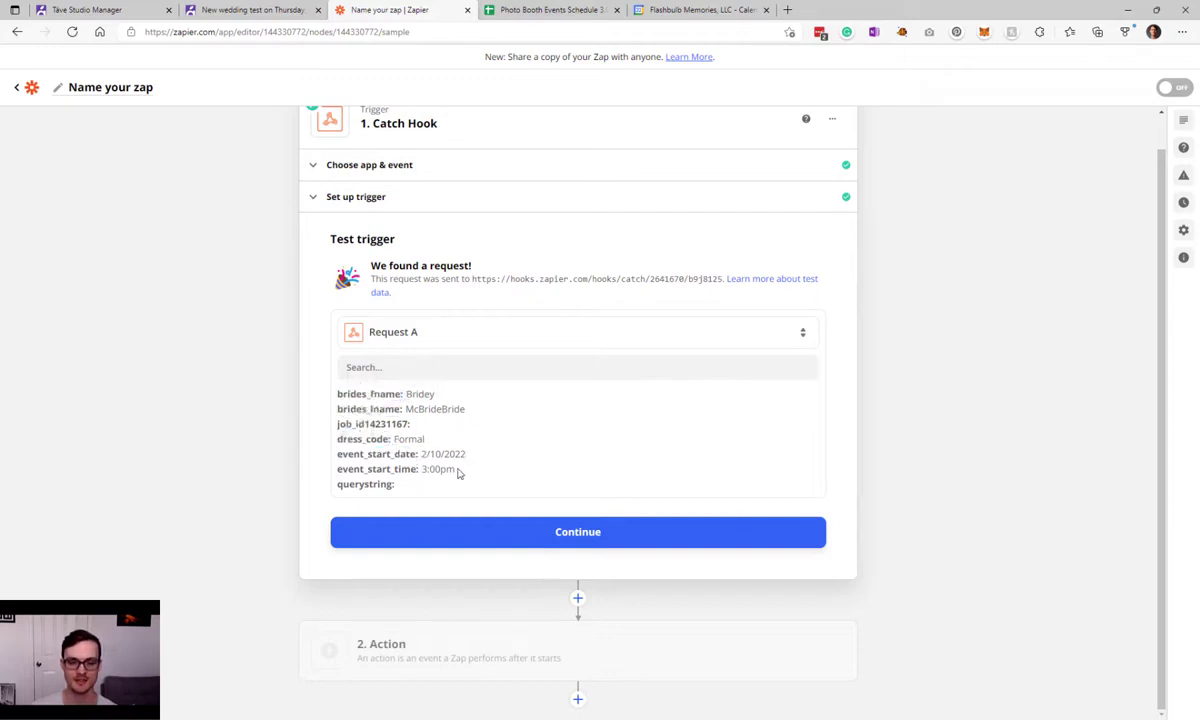
pyautogui.moveTo(420, 455); pyautogui.dragTo(468, 455)
pyautogui.click(474, 457)
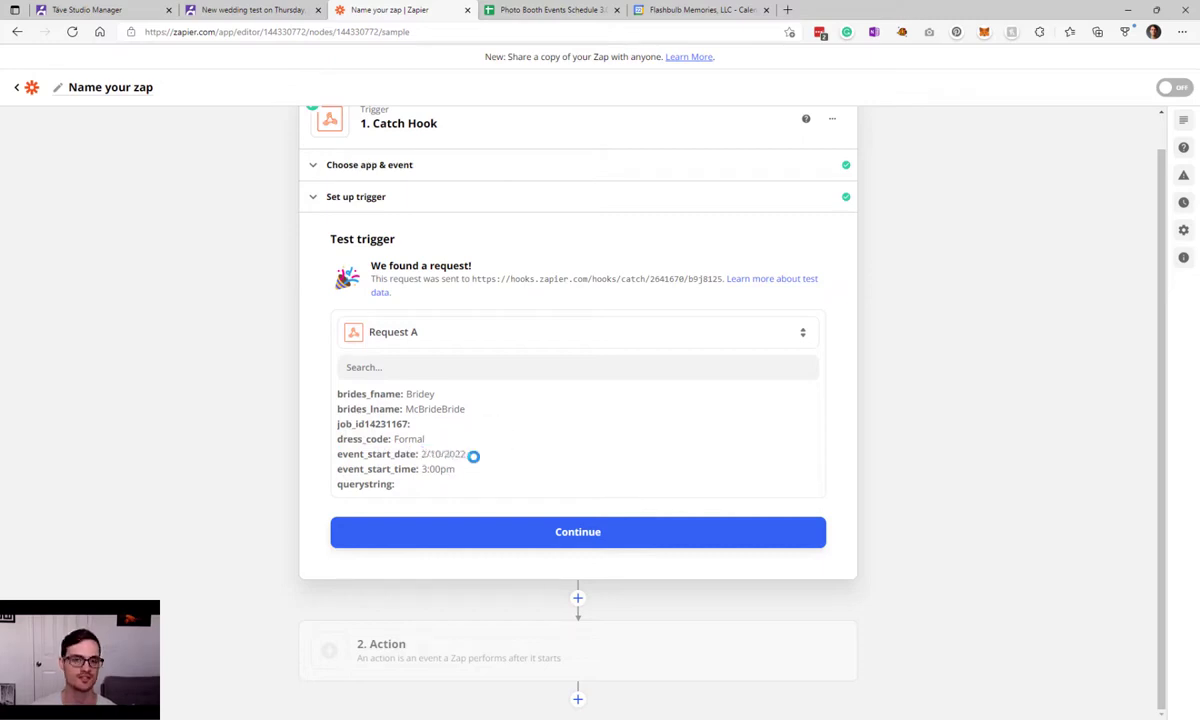
pyautogui.moveTo(419, 455); pyautogui.dragTo(465, 455)
pyautogui.click(396, 458)
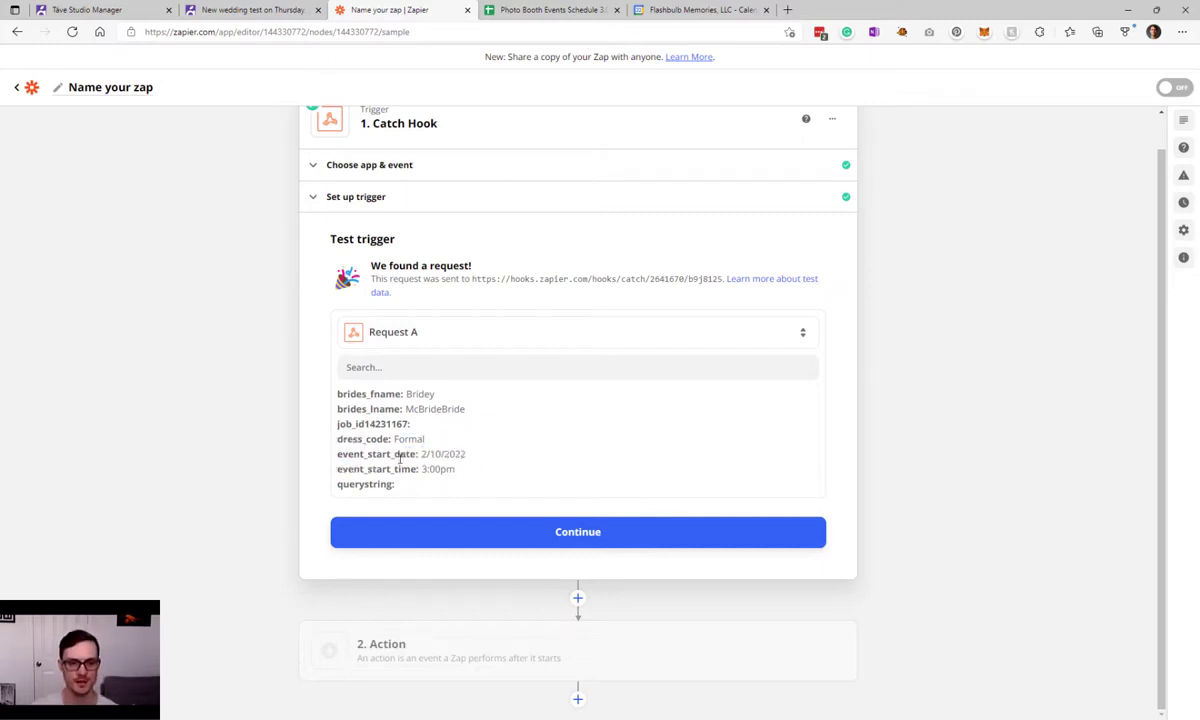
# - Inspect how the job_id parameter and its value came through in Request A
pyautogui.moveTo(338, 424); pyautogui.dragTo(404, 424)
pyautogui.click(340, 422)
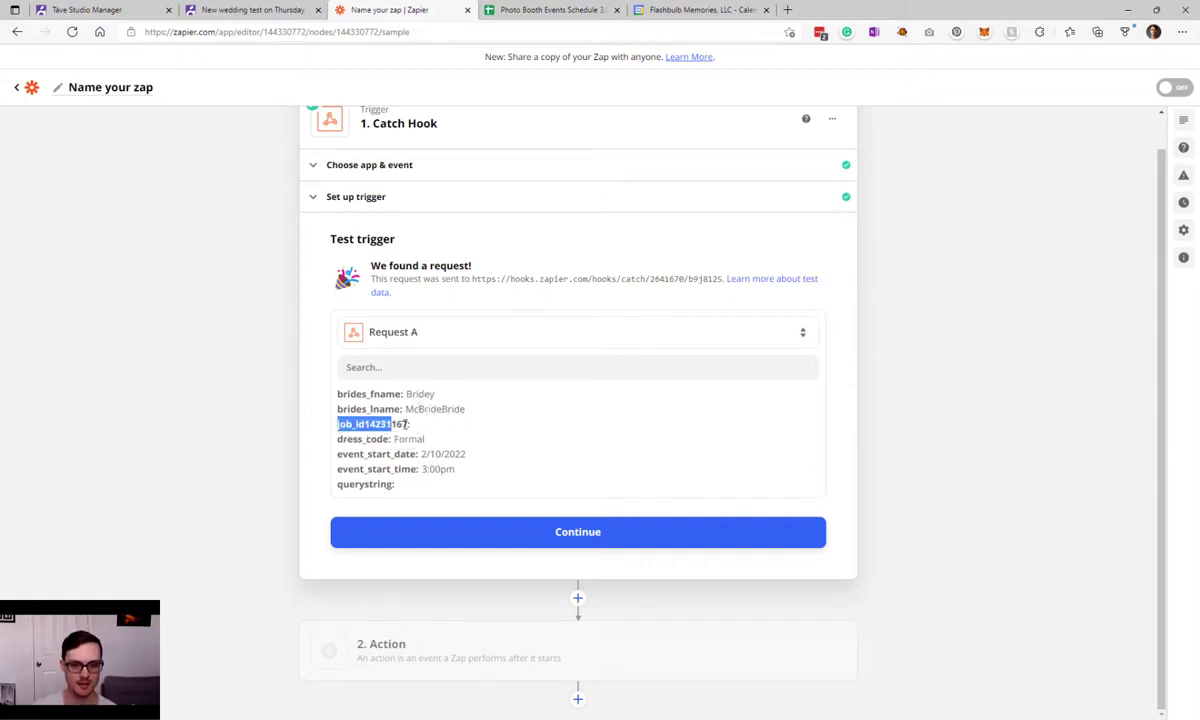
pyautogui.click(415, 433)
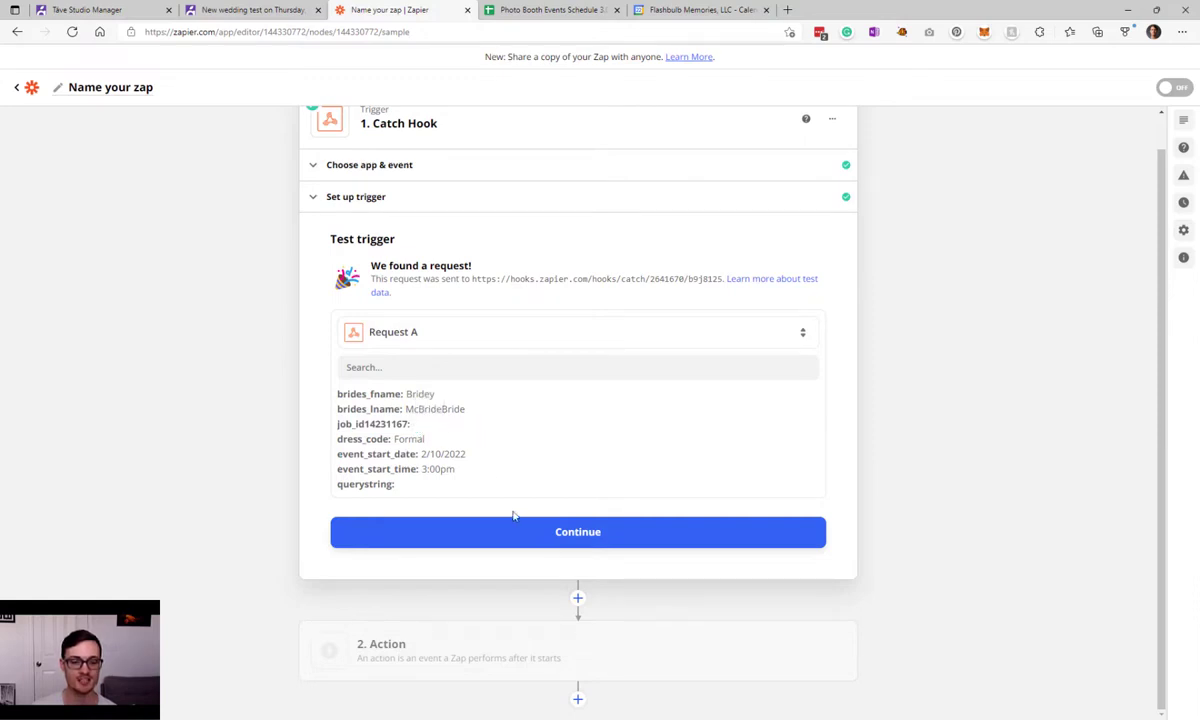
# - Switch back to Táve and open the Webhook when job booked automation's web request action for editing
pyautogui.click(158, 6)
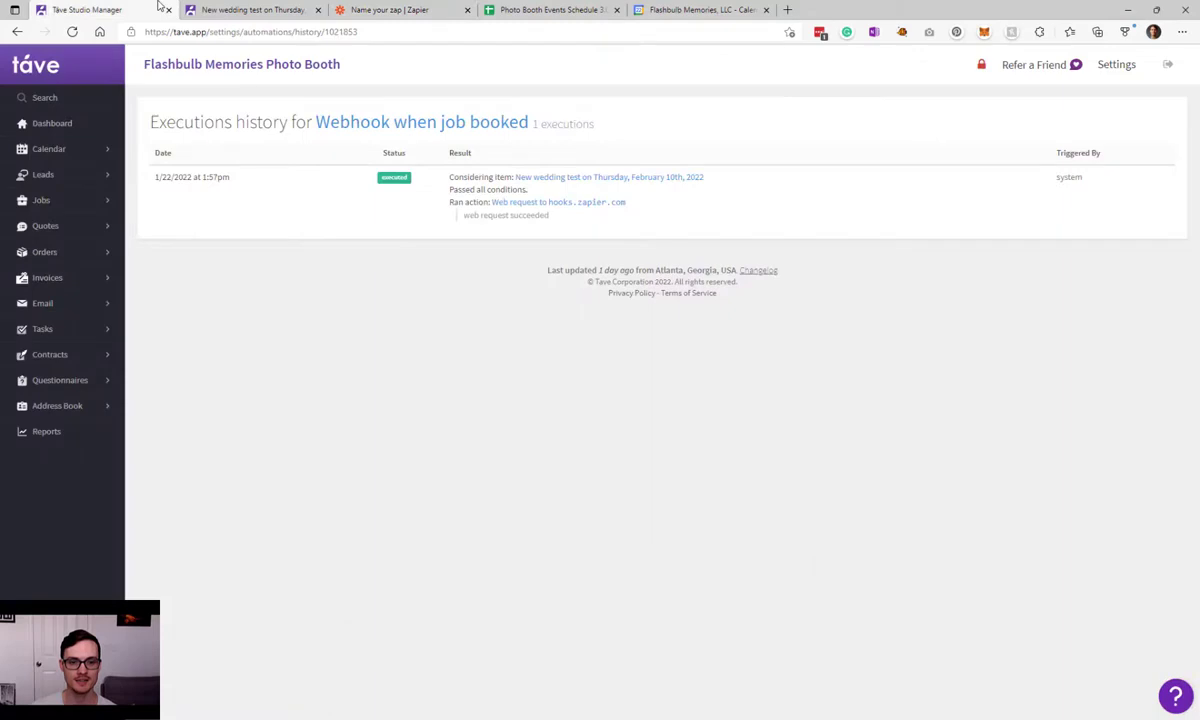
pyautogui.click(18, 33)
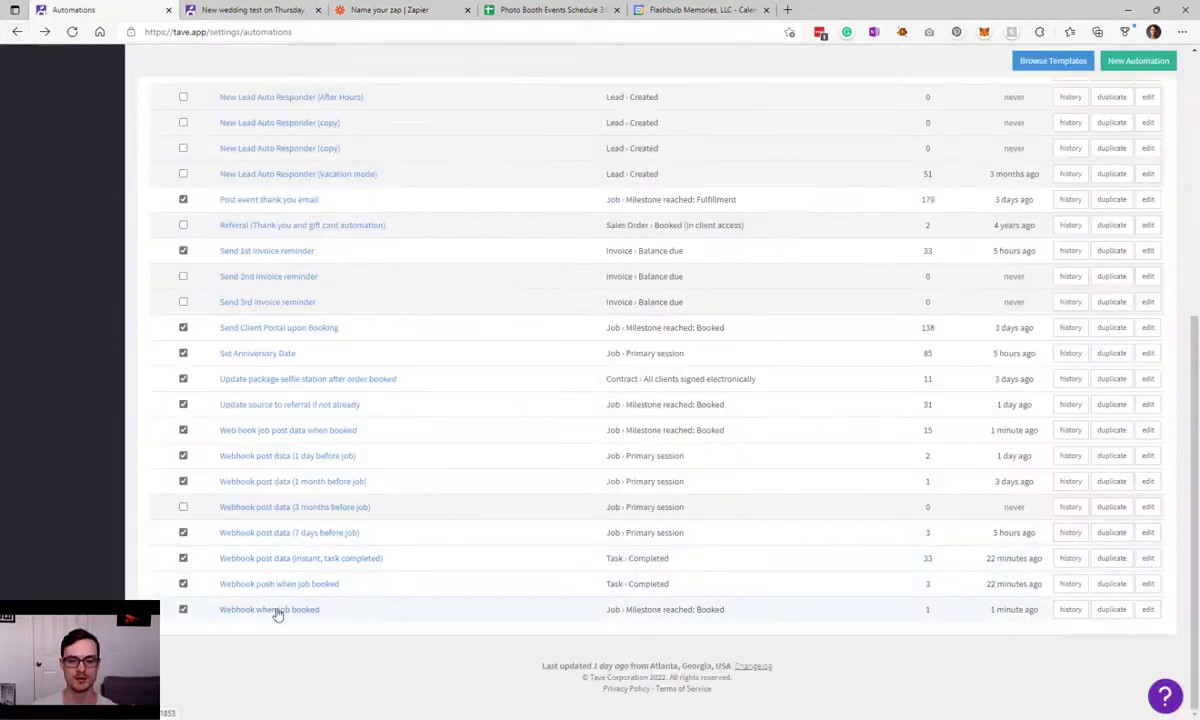
pyautogui.click(278, 610)
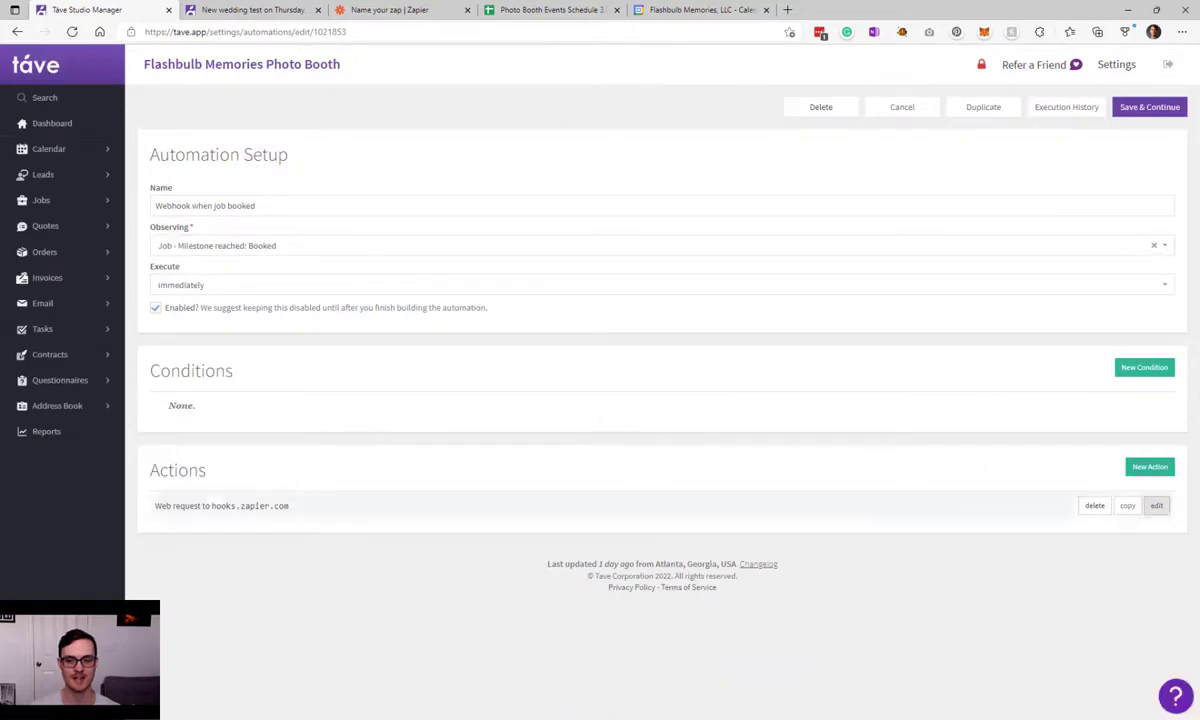
pyautogui.click(1156, 506)
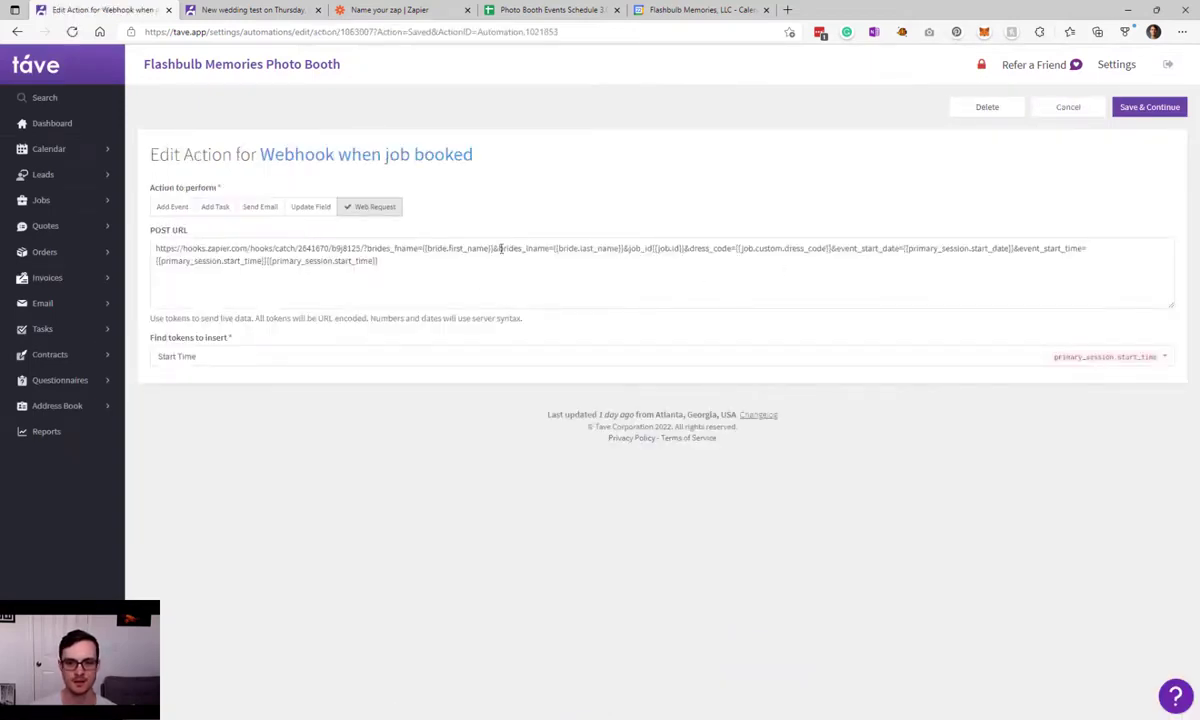
# - Insert the missing equals sign between job_id and the {{job.id}} token in the POST URL
pyautogui.click(627, 248)
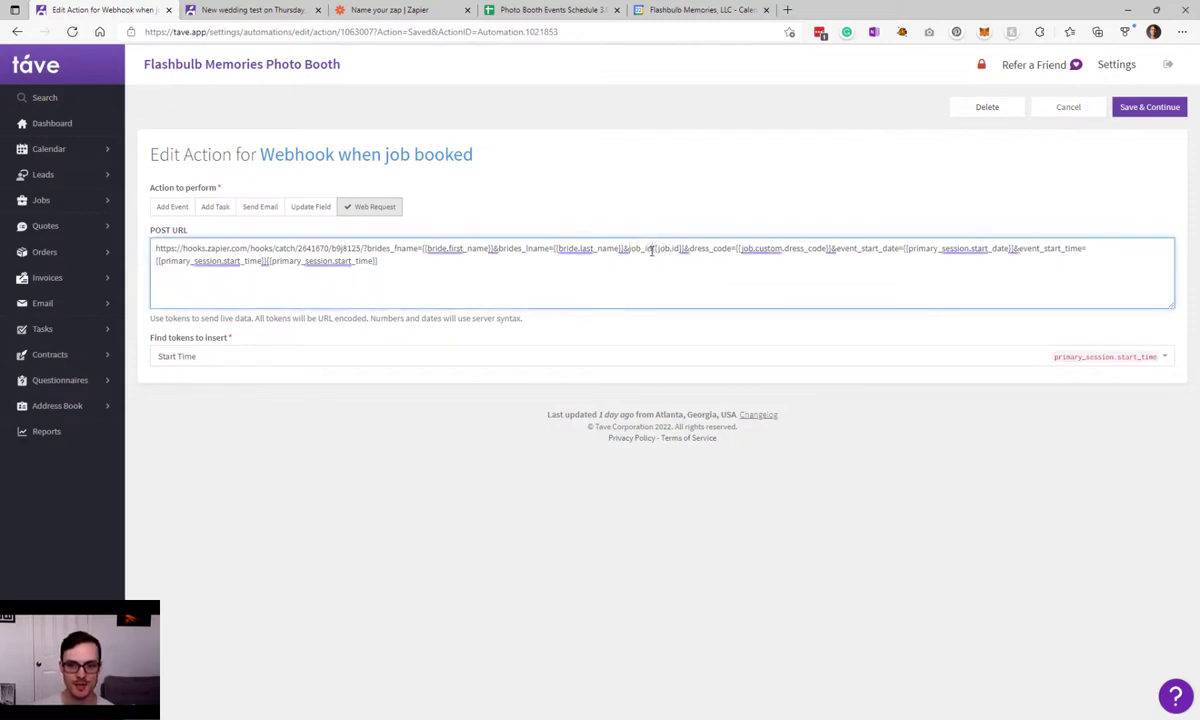
pyautogui.moveTo(628, 250); pyautogui.dragTo(684, 250)
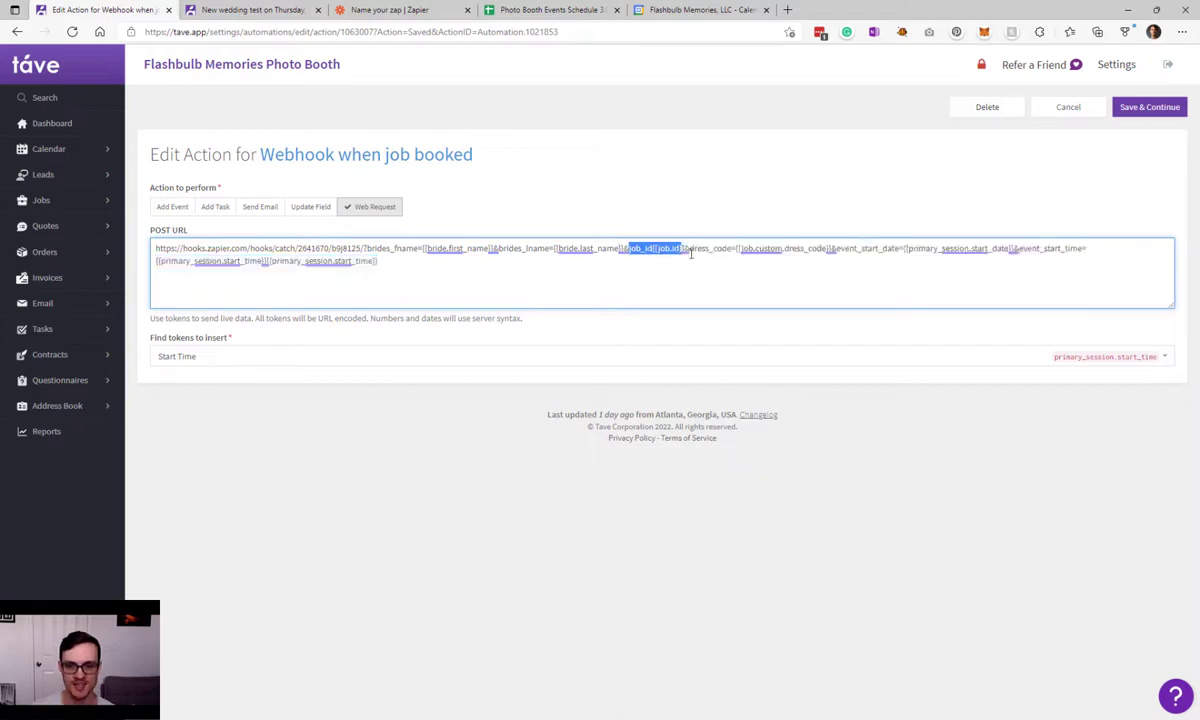
pyautogui.click(652, 248)
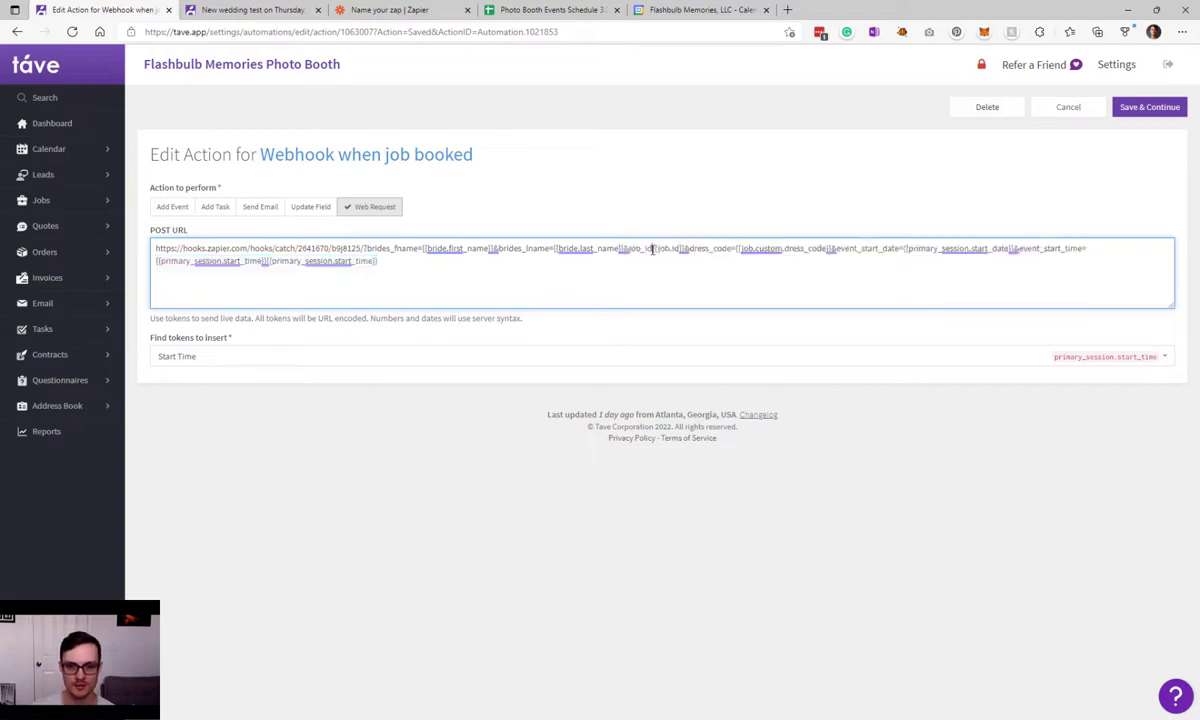
pyautogui.write('=')
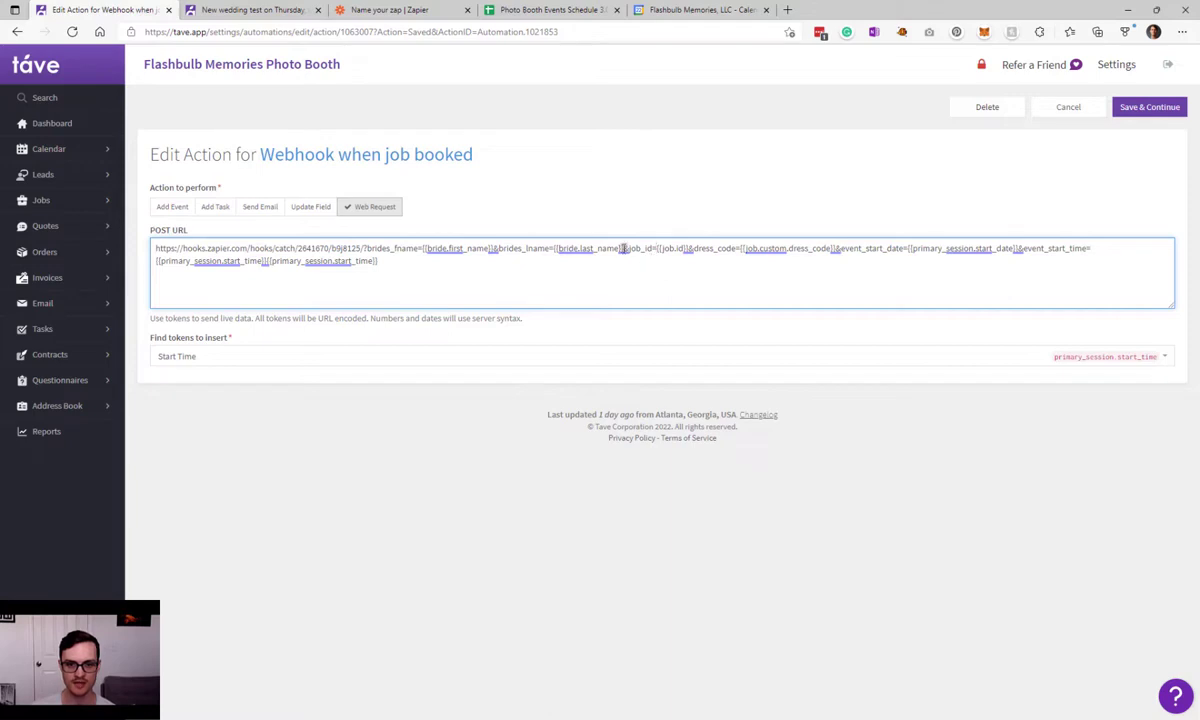
# - Save the corrected web request action and the Webhook when job booked automation, and check its execution count in the automations list
pyautogui.moveTo(624, 249); pyautogui.dragTo(690, 250)
pyautogui.click(1152, 110)
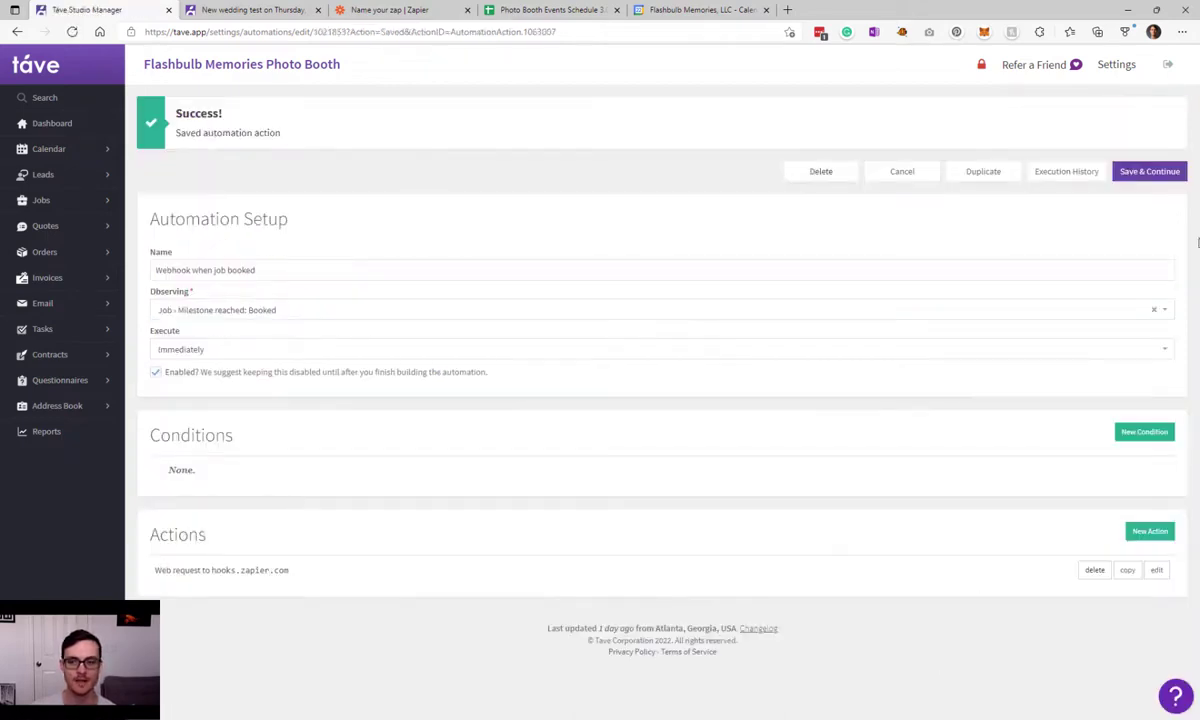
pyautogui.click(1165, 173)
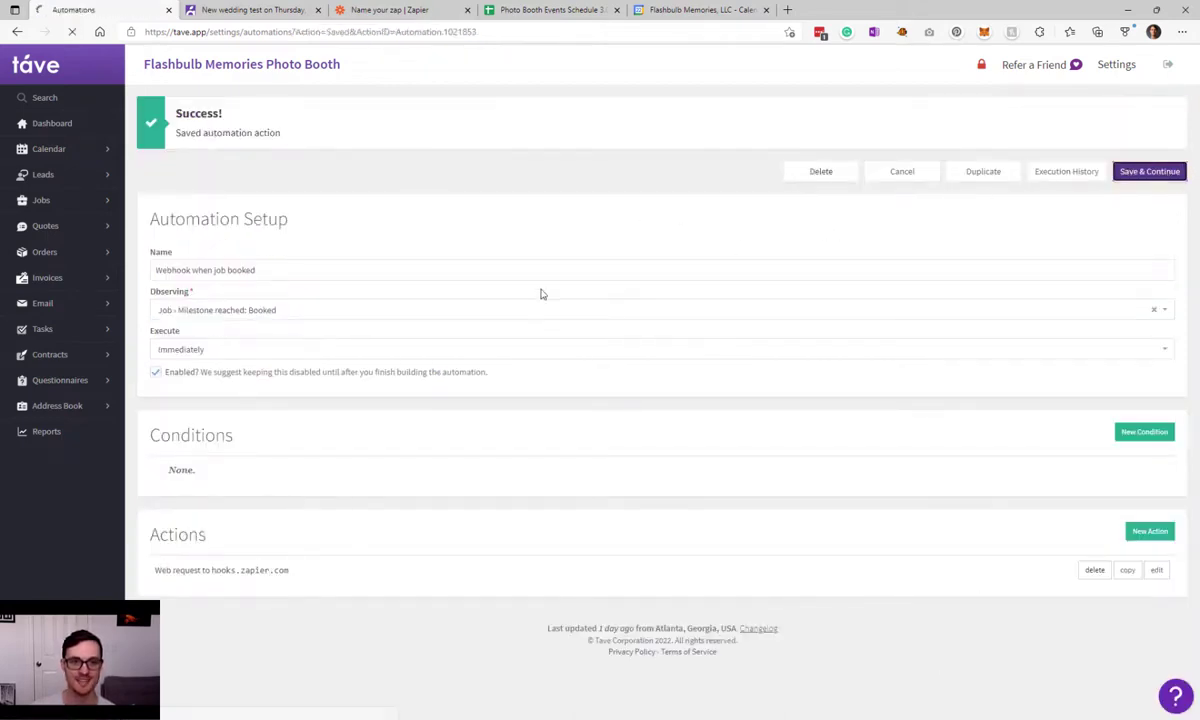
pyautogui.scroll(-10, 383, 297)
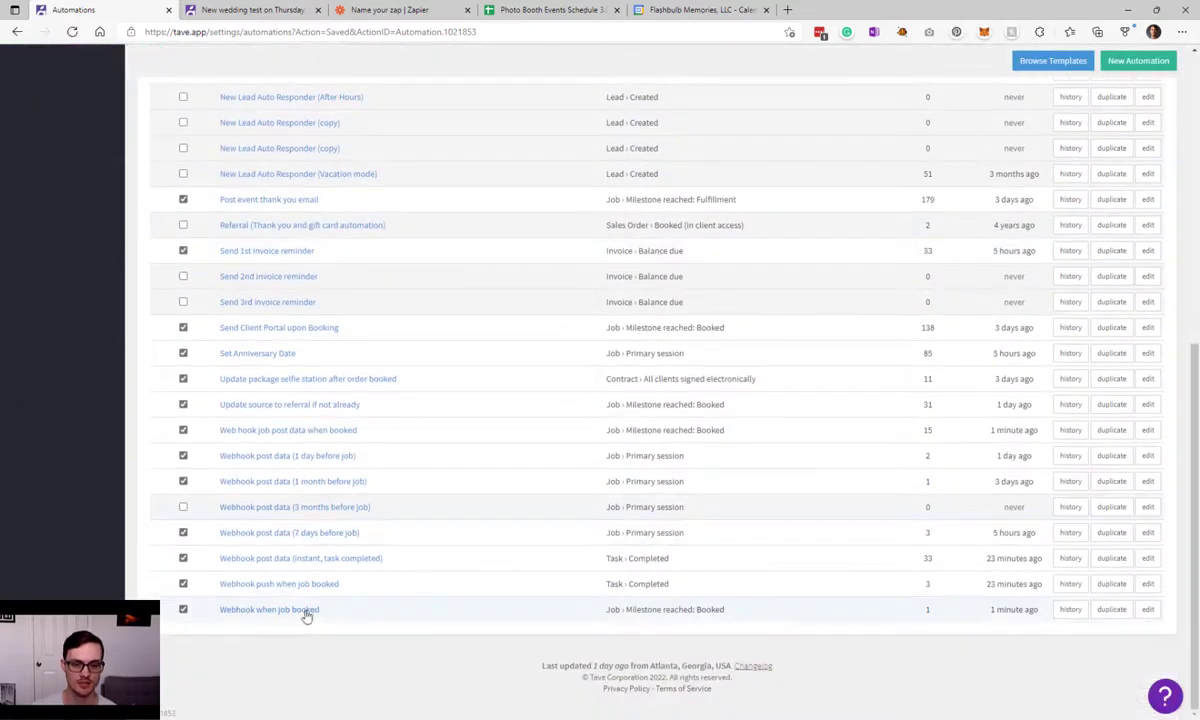
pyautogui.doubleClick(929, 611)
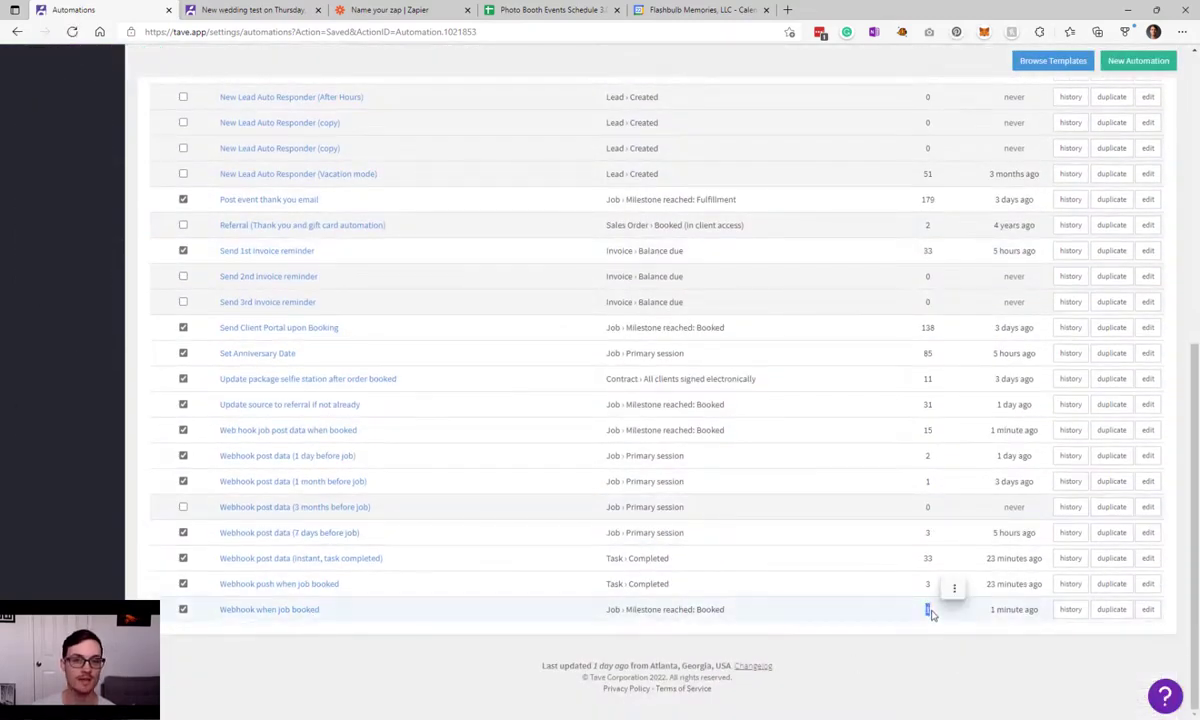
# - Switch to the Zapier Catch Hook test and review the booked-job parameters received in Request A
pyautogui.click(300, 10)
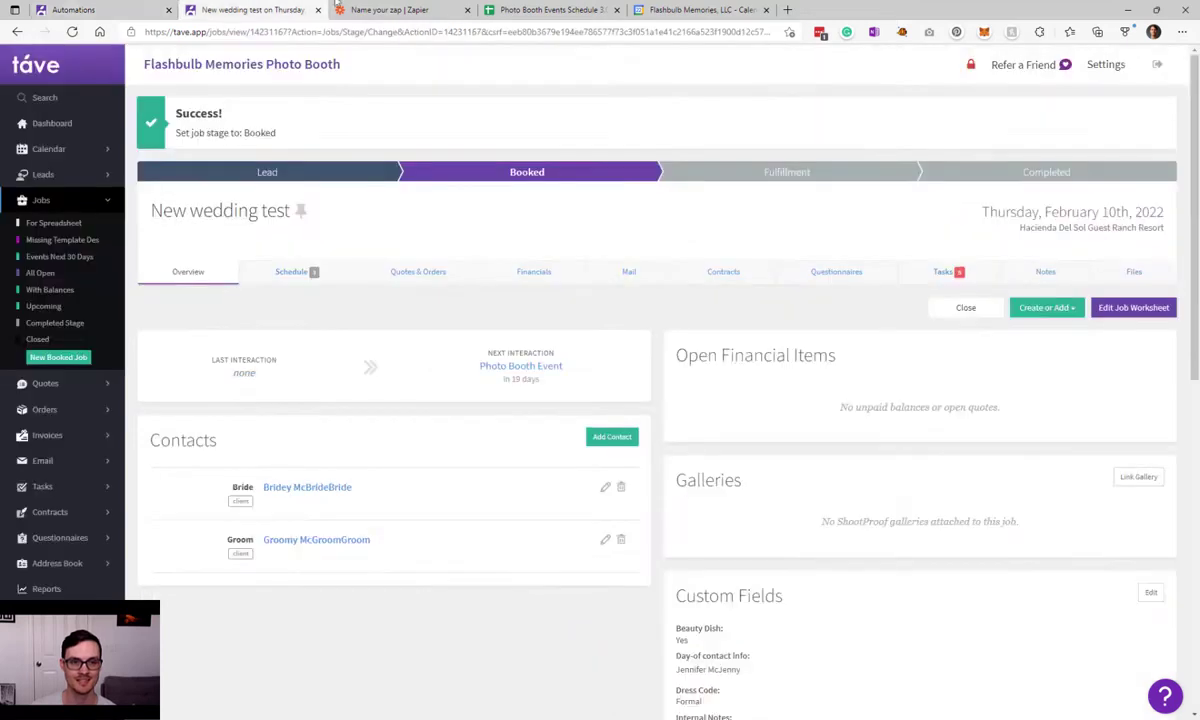
pyautogui.click(370, 6)
pyautogui.moveTo(370, 6); pyautogui.dragTo(220, 8)
pyautogui.moveTo(412, 500); pyautogui.dragTo(305, 345)
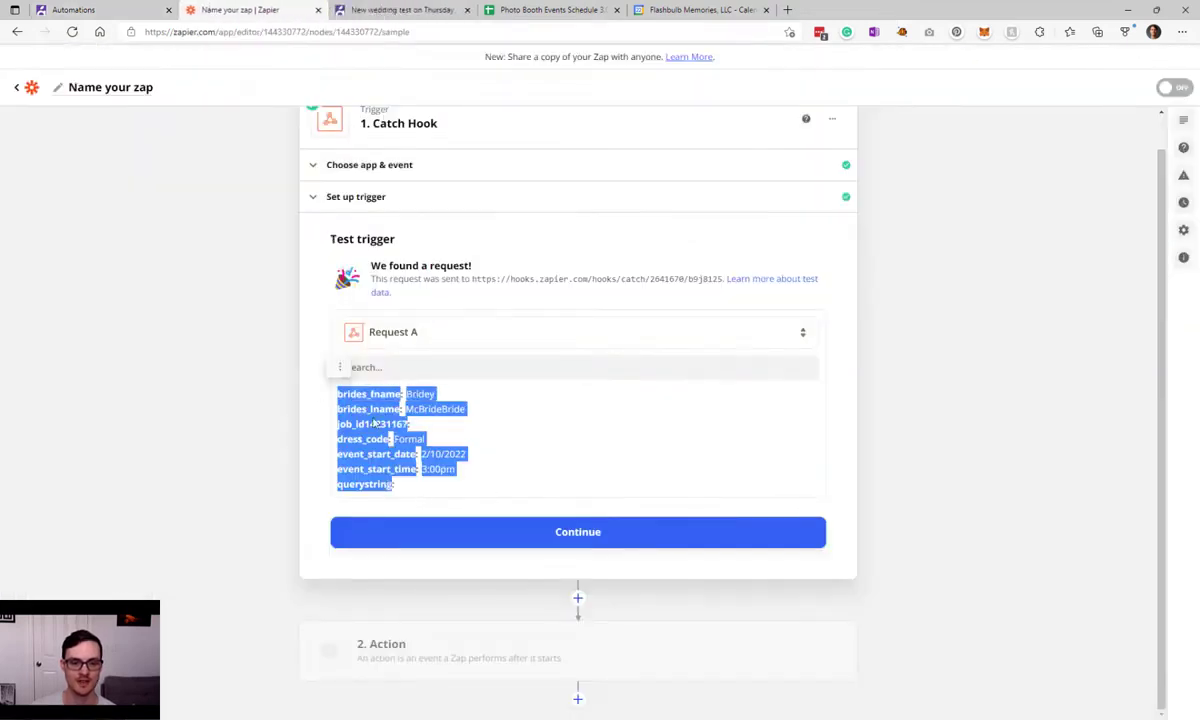
pyautogui.click(584, 440)
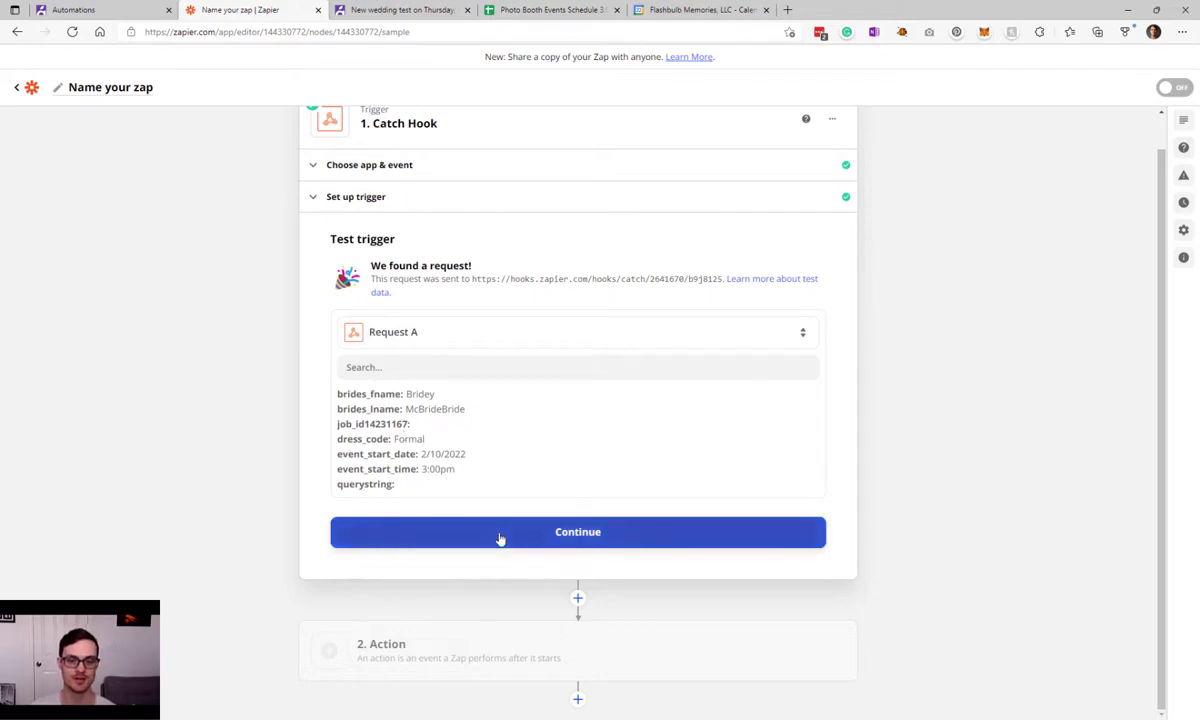
# - Switch back to Táve and duplicate the Webhook when job booked automation
pyautogui.click(164, 7)
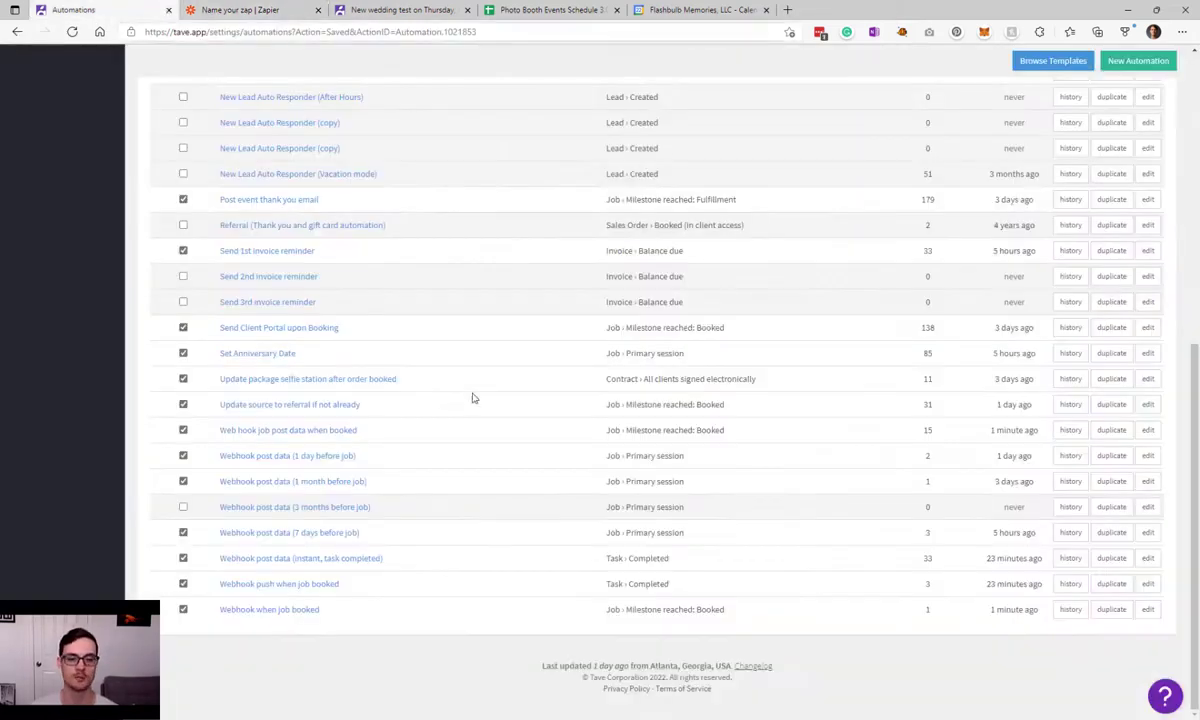
pyautogui.moveTo(362, 592); pyautogui.dragTo(190, 453)
pyautogui.click(365, 627)
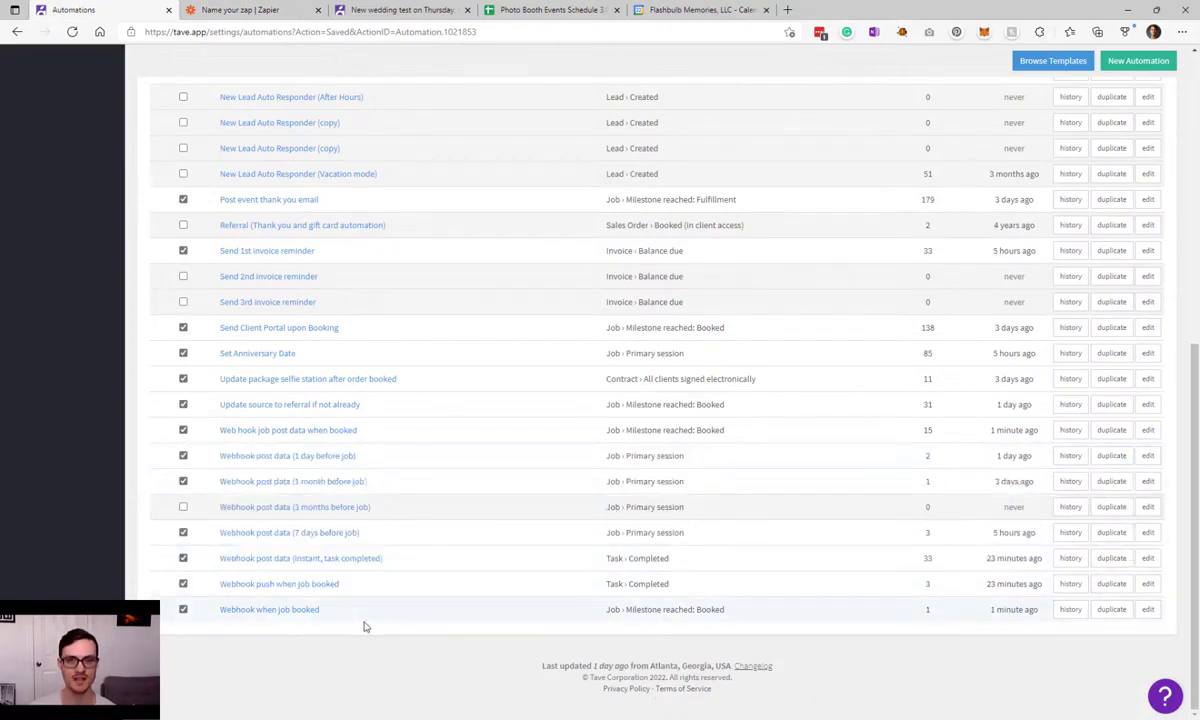
pyautogui.click(1110, 609)
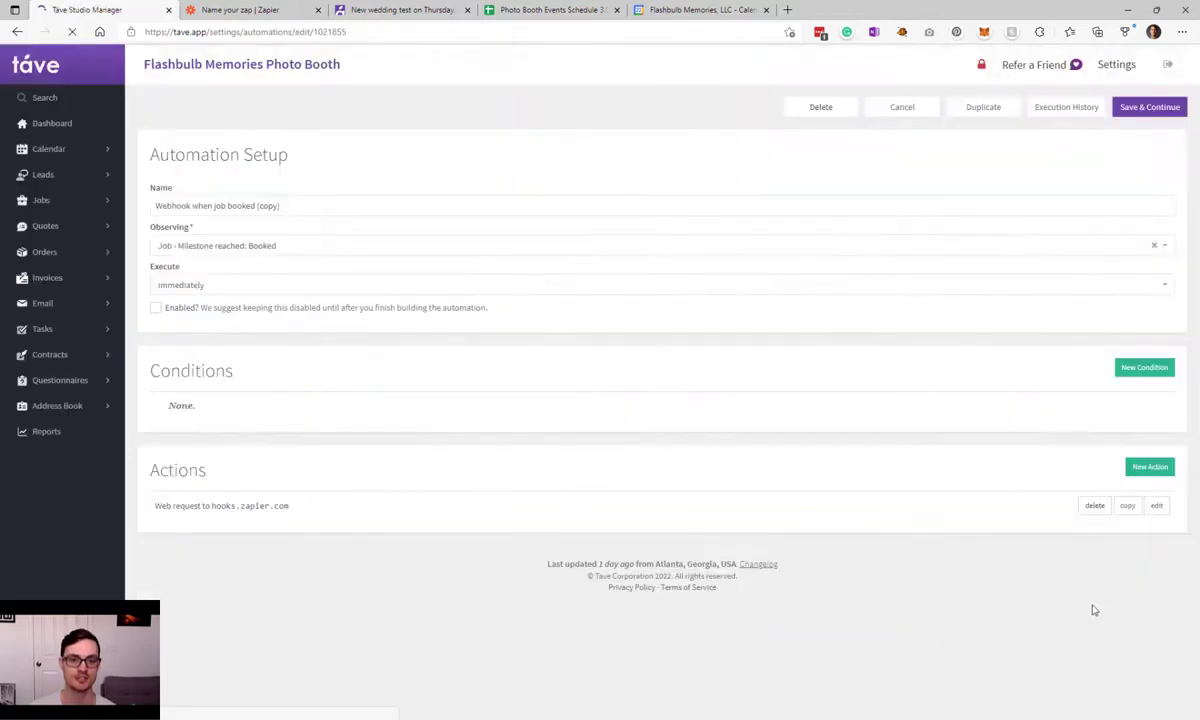
# - Rename the copied automation Webhook when task completed, set it to observe Task › Completed, and save it
pyautogui.moveTo(290, 207); pyautogui.dragTo(216, 211)
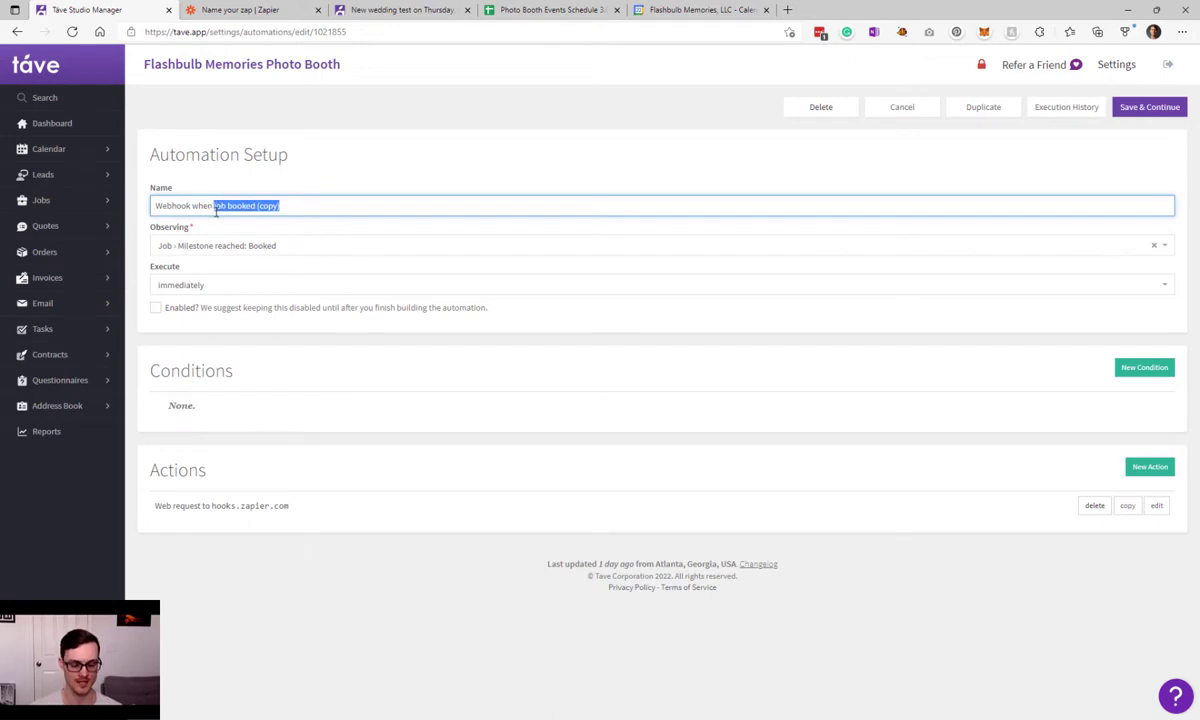
pyautogui.press('BackSpace')
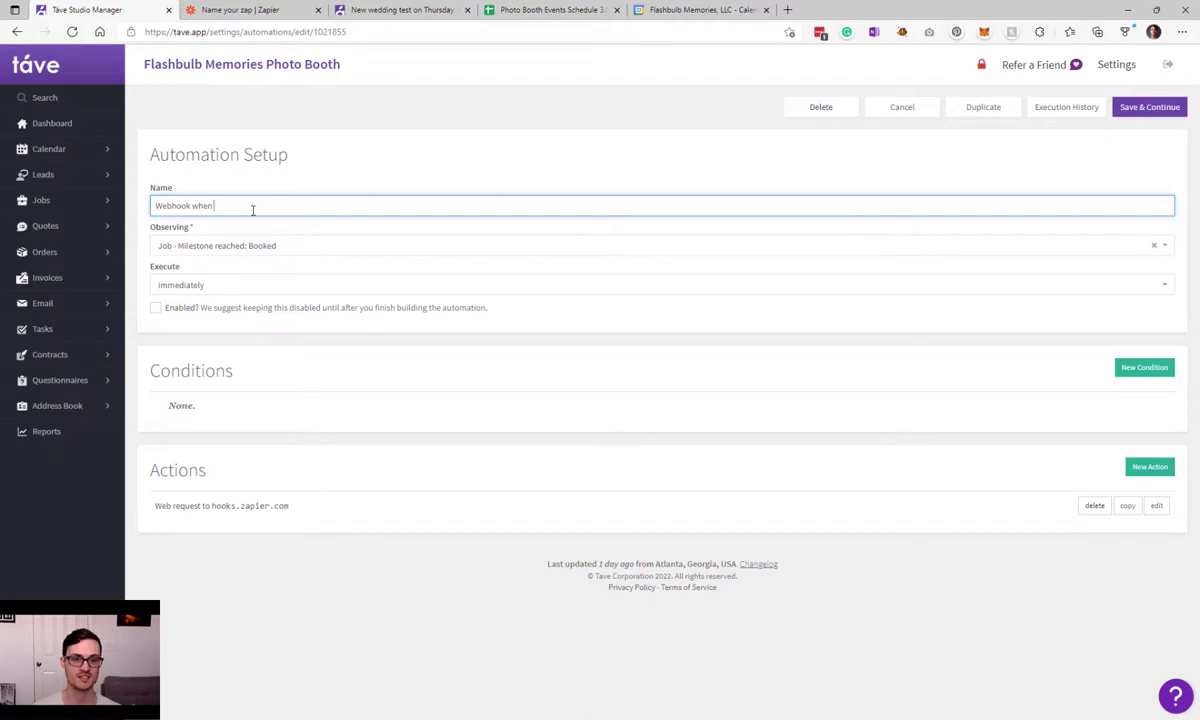
pyautogui.write('k updated')
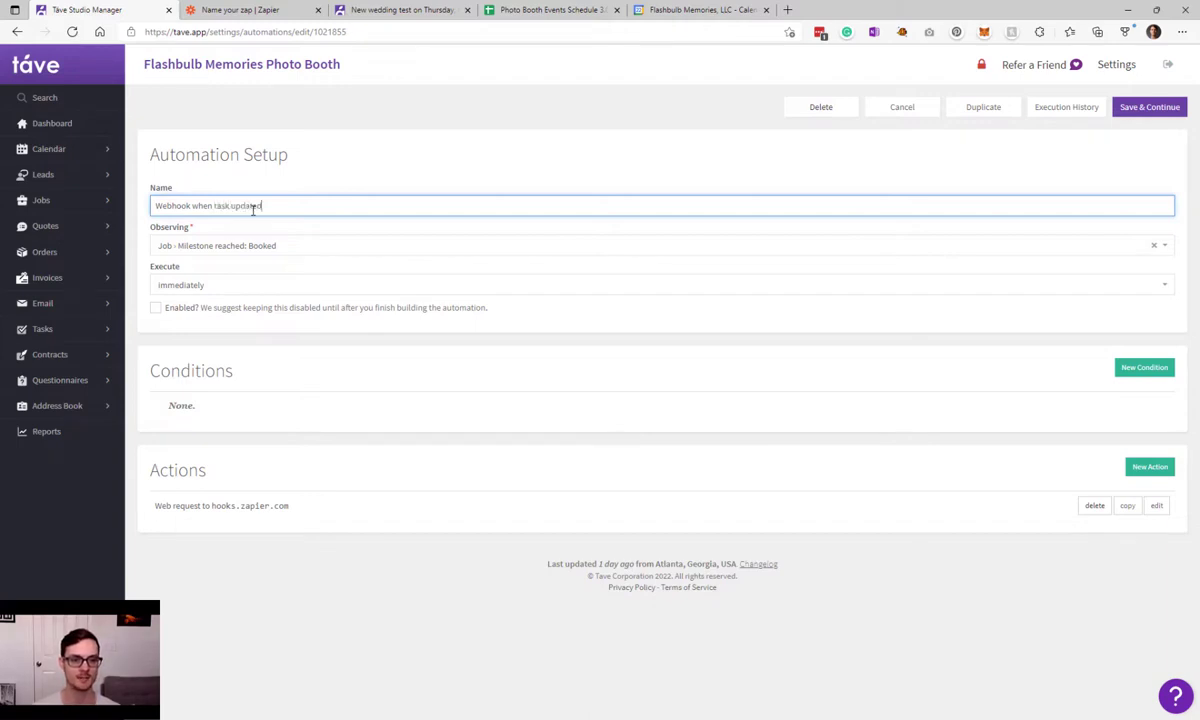
pyautogui.click(264, 245)
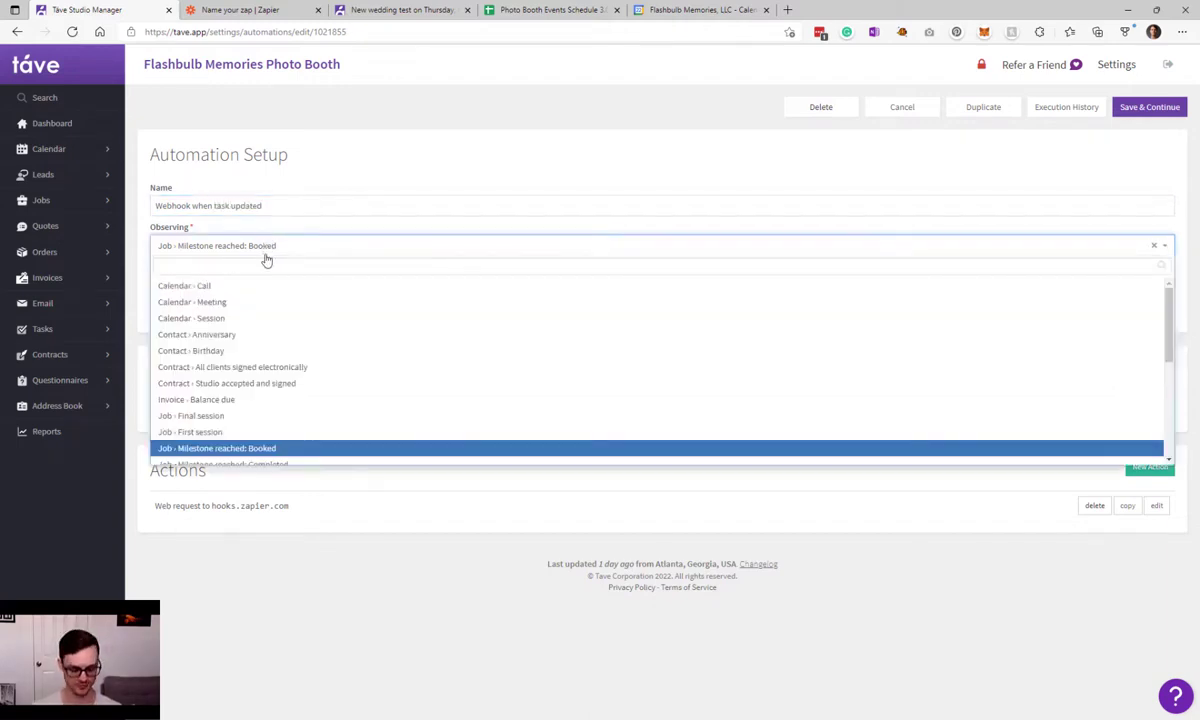
pyautogui.write('task')
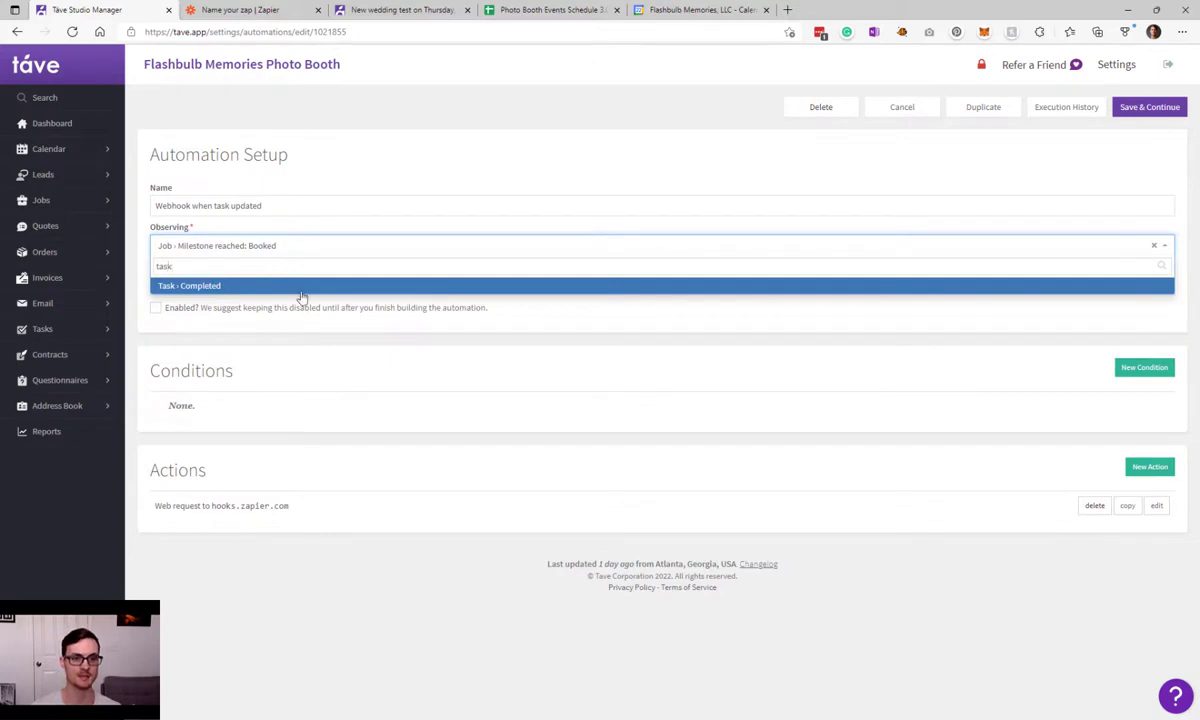
pyautogui.press('Return')
pyautogui.doubleClick(255, 205)
pyautogui.write('comple')
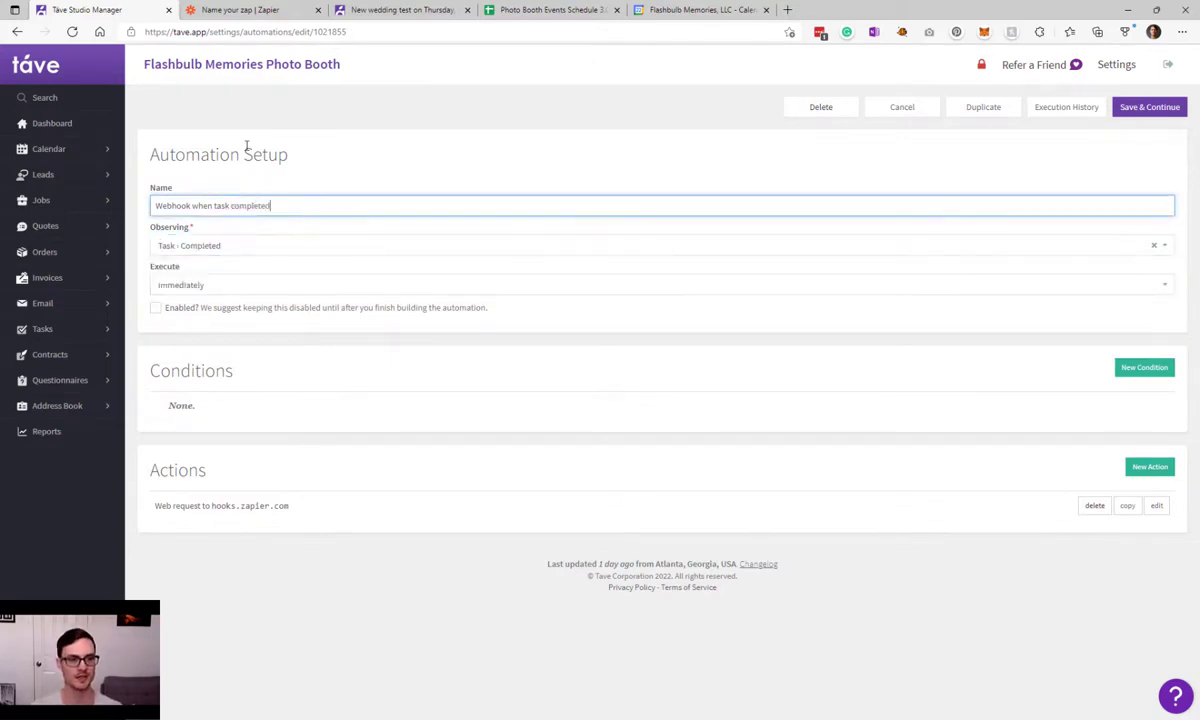
pyautogui.click(247, 146)
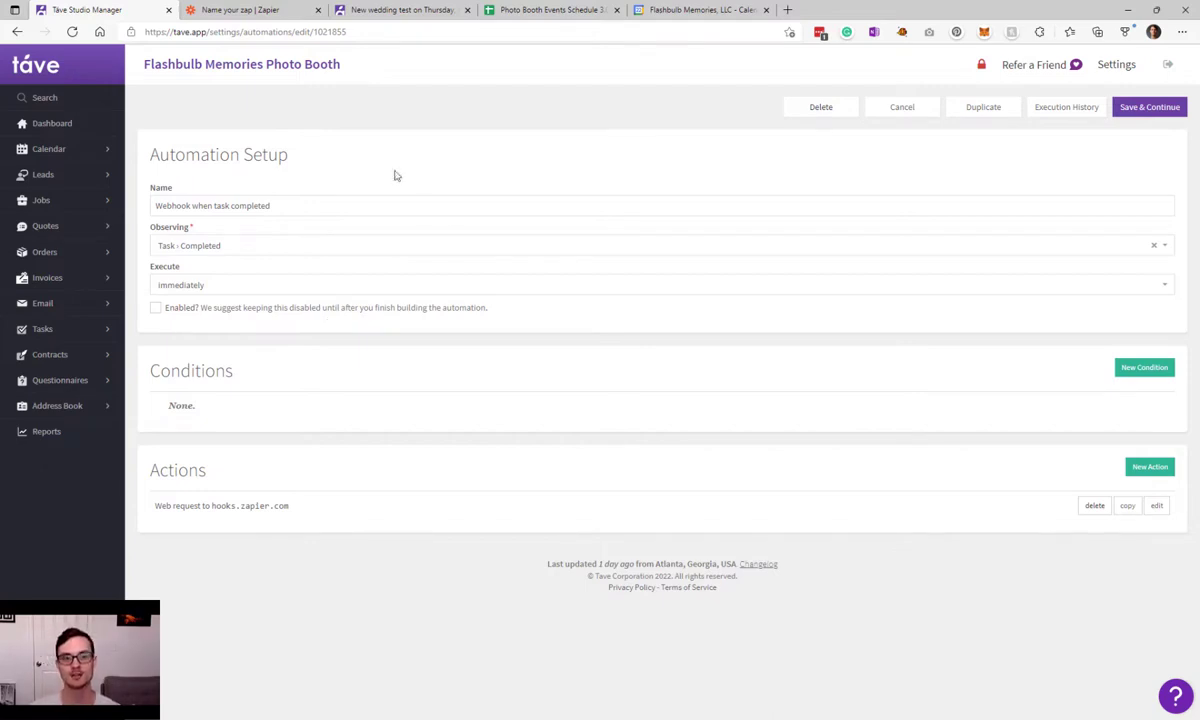
pyautogui.click(1160, 112)
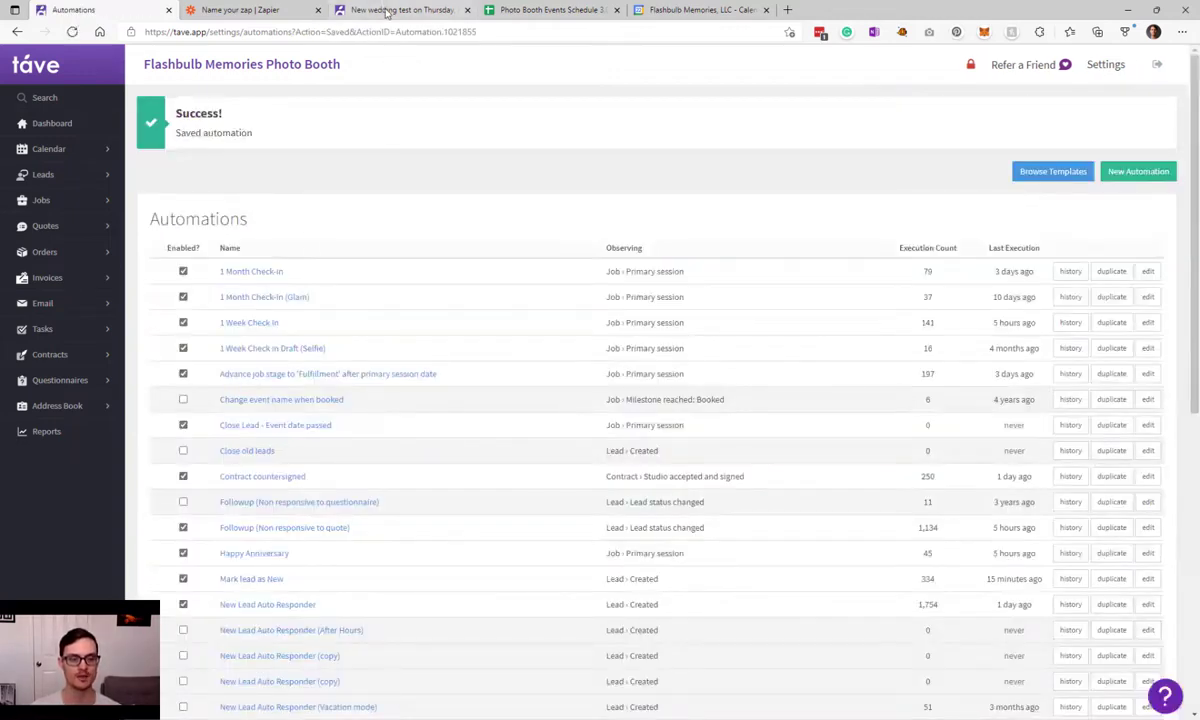
# - Add a task list named test to the Booked stage of the New wedding test job
pyautogui.moveTo(386, 13); pyautogui.dragTo(243, 10)
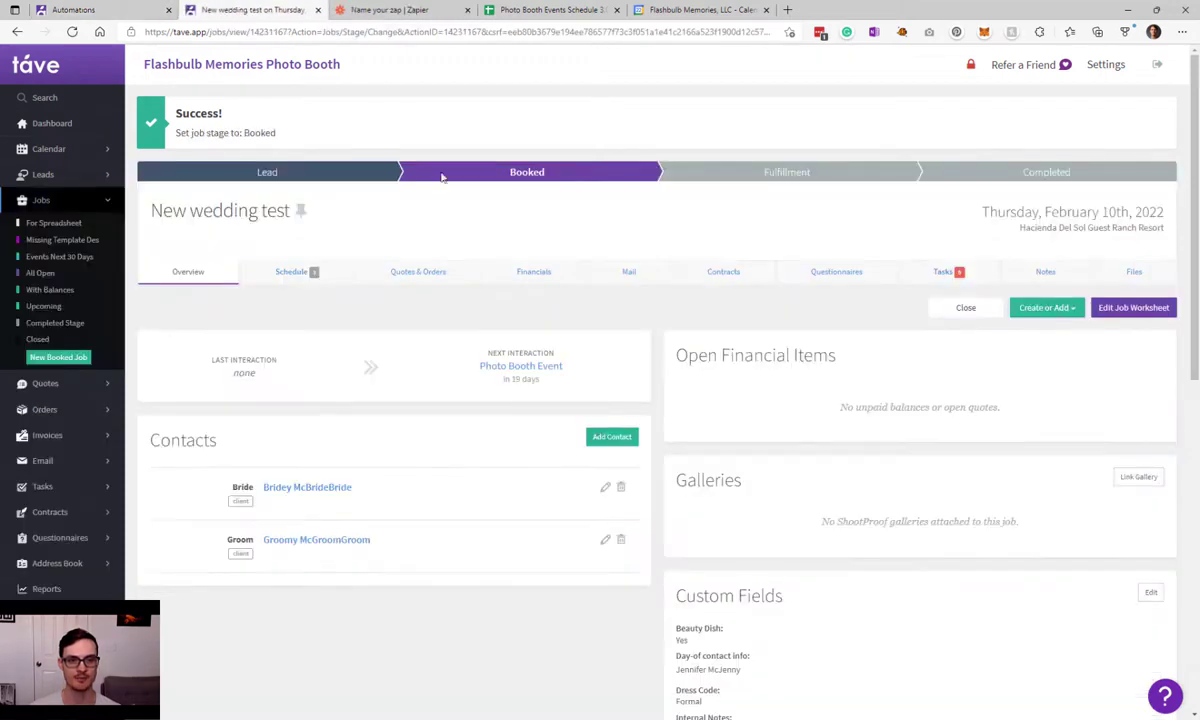
pyautogui.click(959, 281)
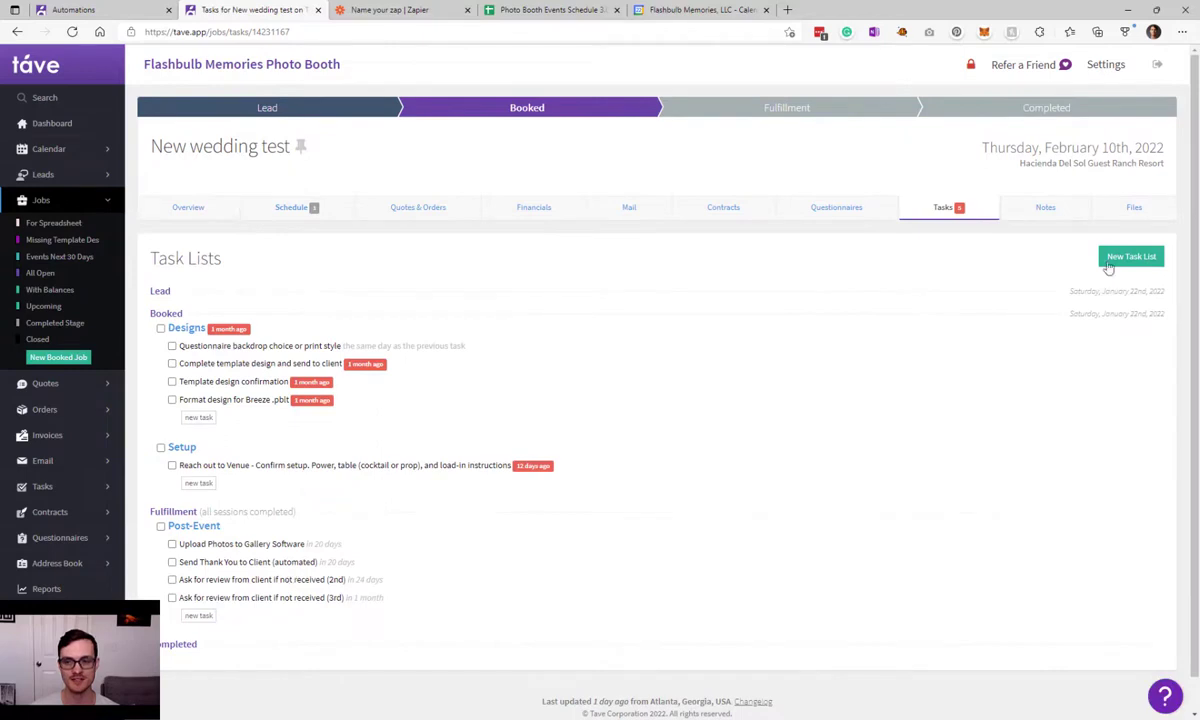
pyautogui.click(1131, 256)
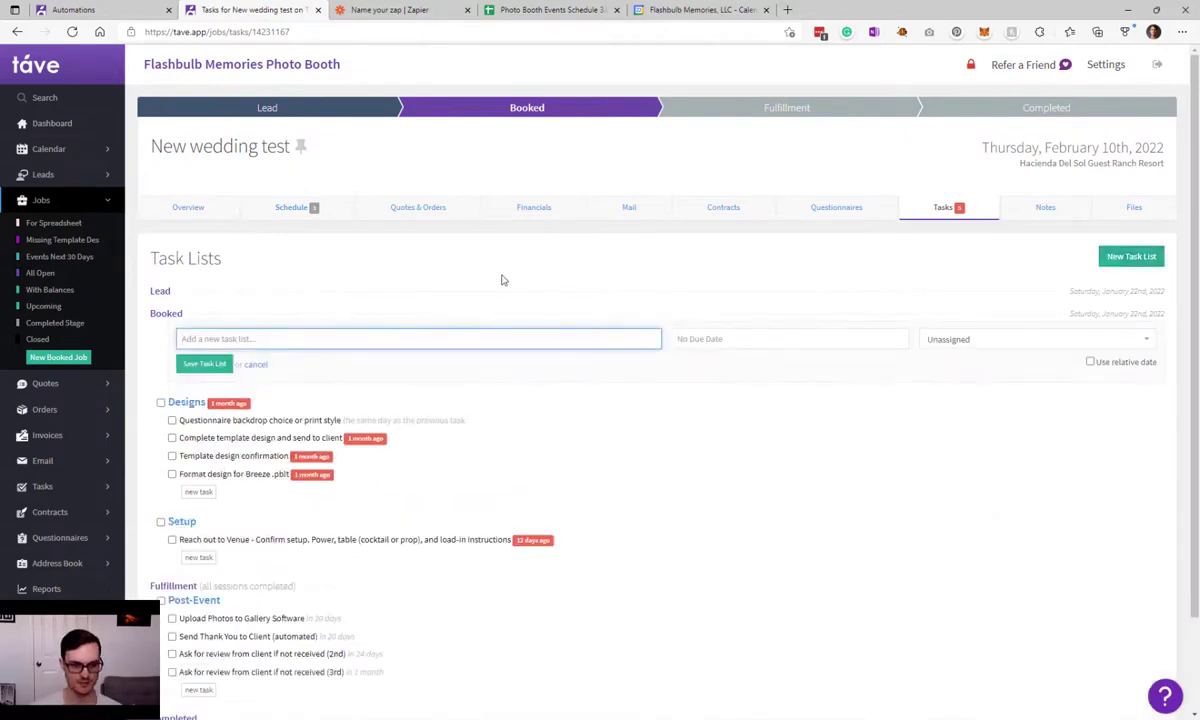
pyautogui.write('test')
pyautogui.press('Return')
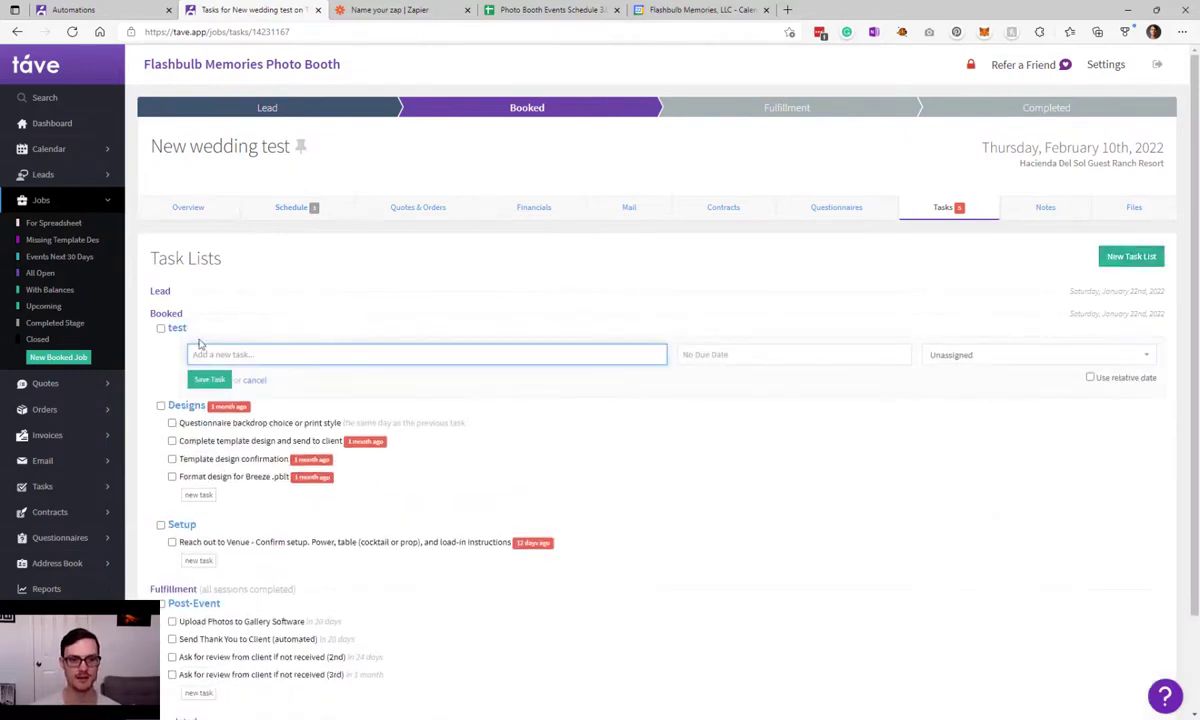
# - Add a task named test to the test task list and mark it completed
pyautogui.write('te')
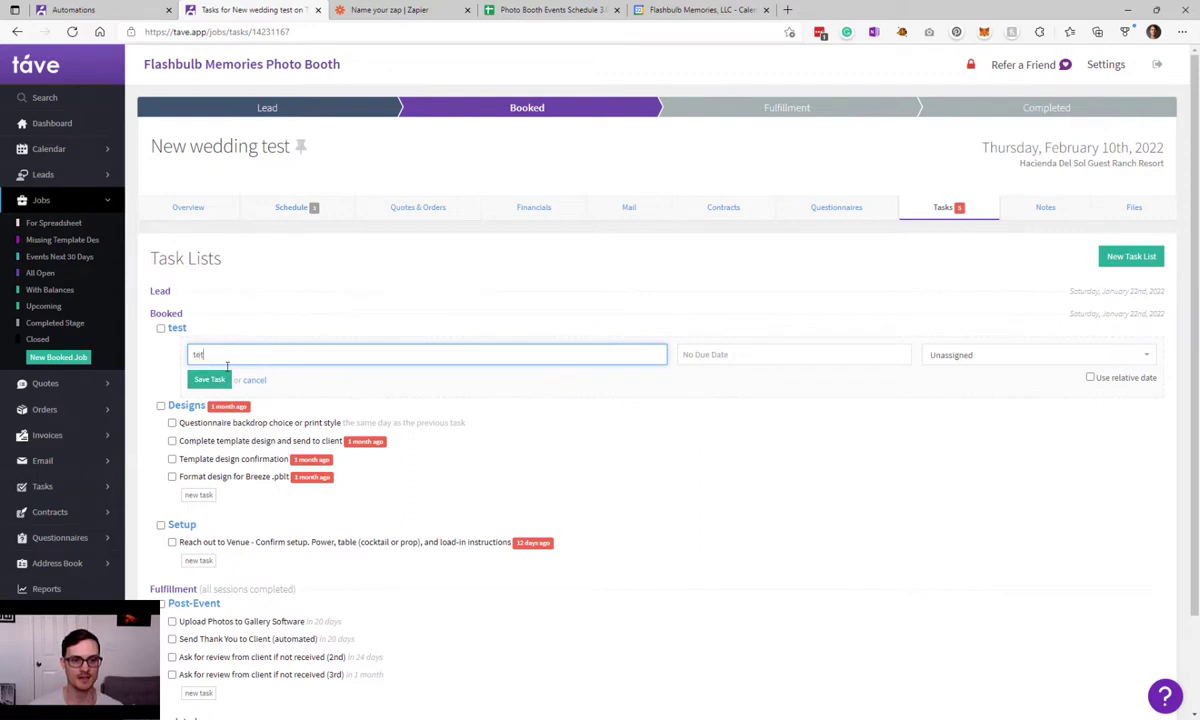
pyautogui.write('st')
pyautogui.click(220, 380)
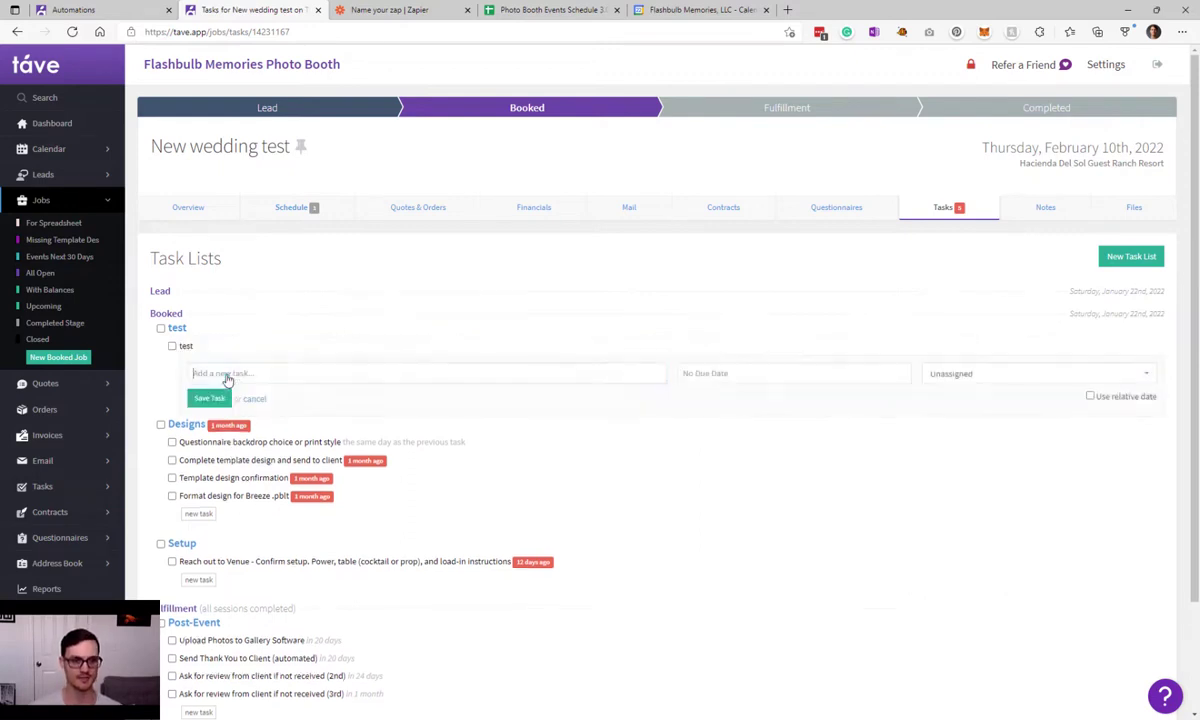
pyautogui.click(172, 346)
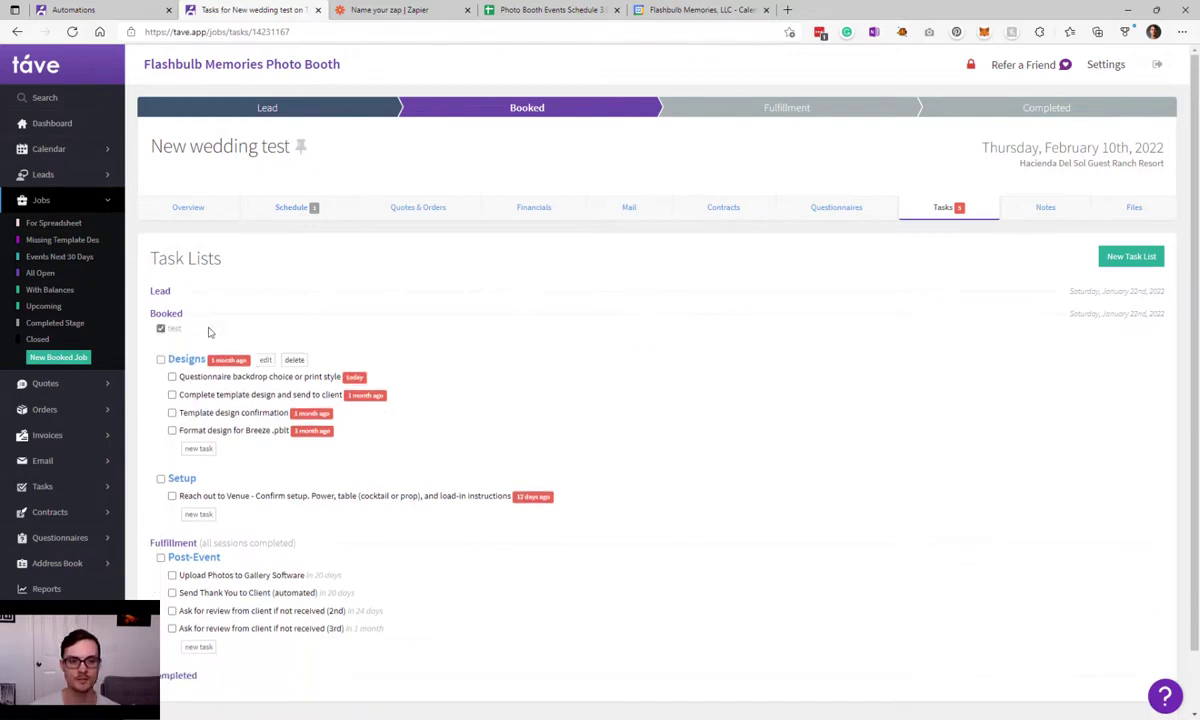
# - Reload the automations list, search it for task, and enable the Webhook when task completed automation
pyautogui.click(127, 7)
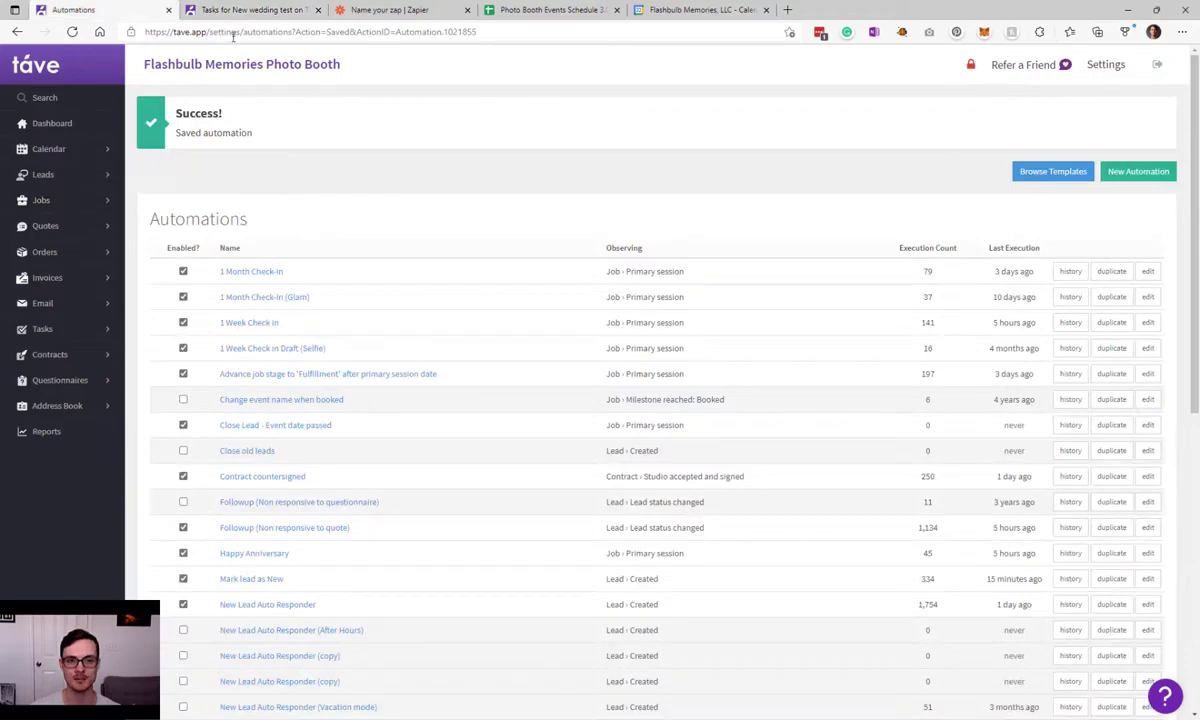
pyautogui.click(221, 32)
pyautogui.press('Return')
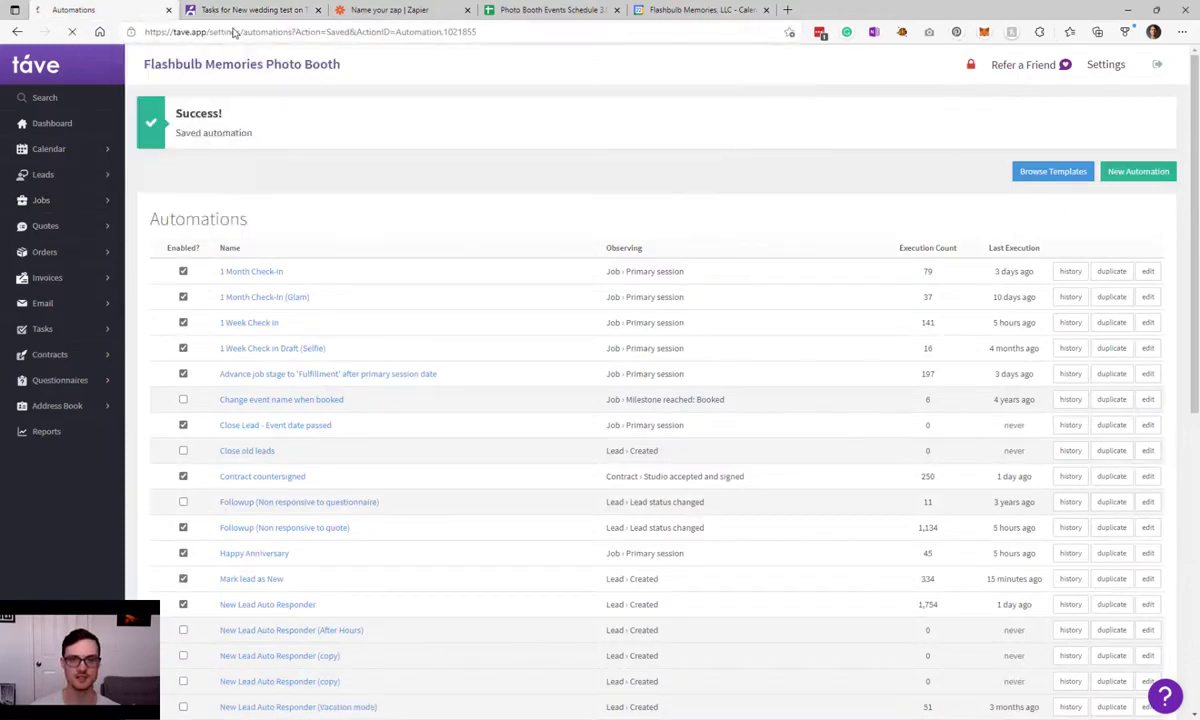
pyautogui.scroll(-10, 356, 202)
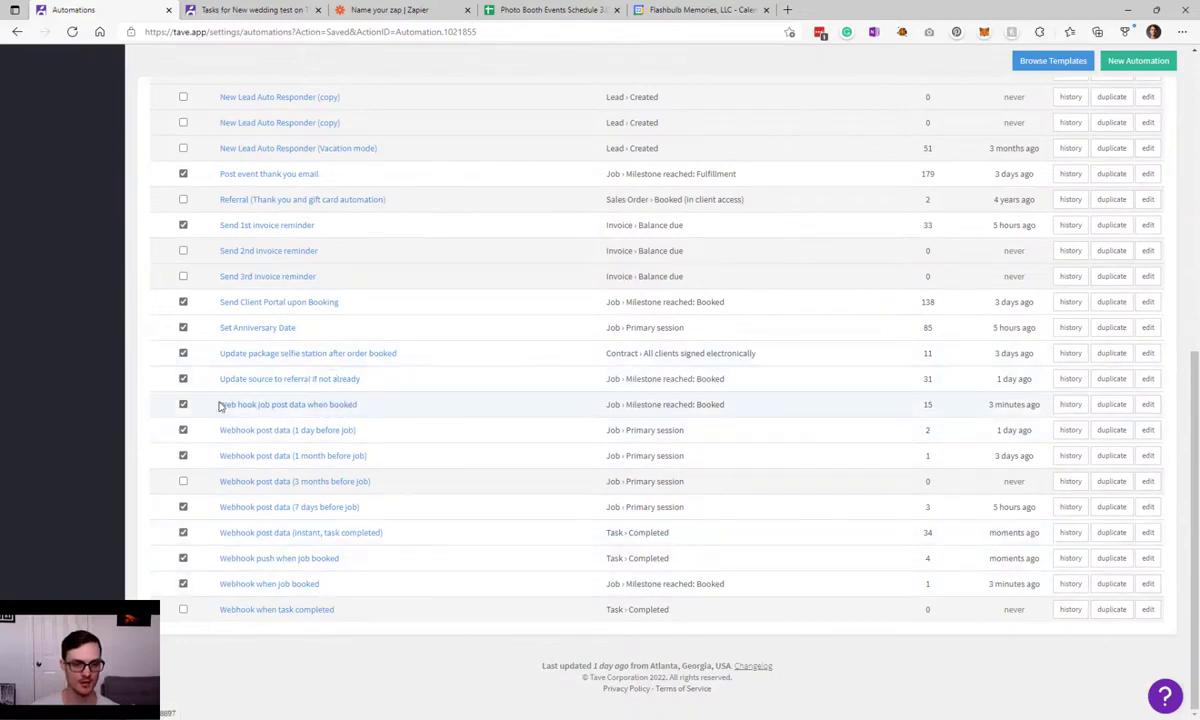
pyautogui.hotkey('ctrl', 'f')
pyautogui.write('task')
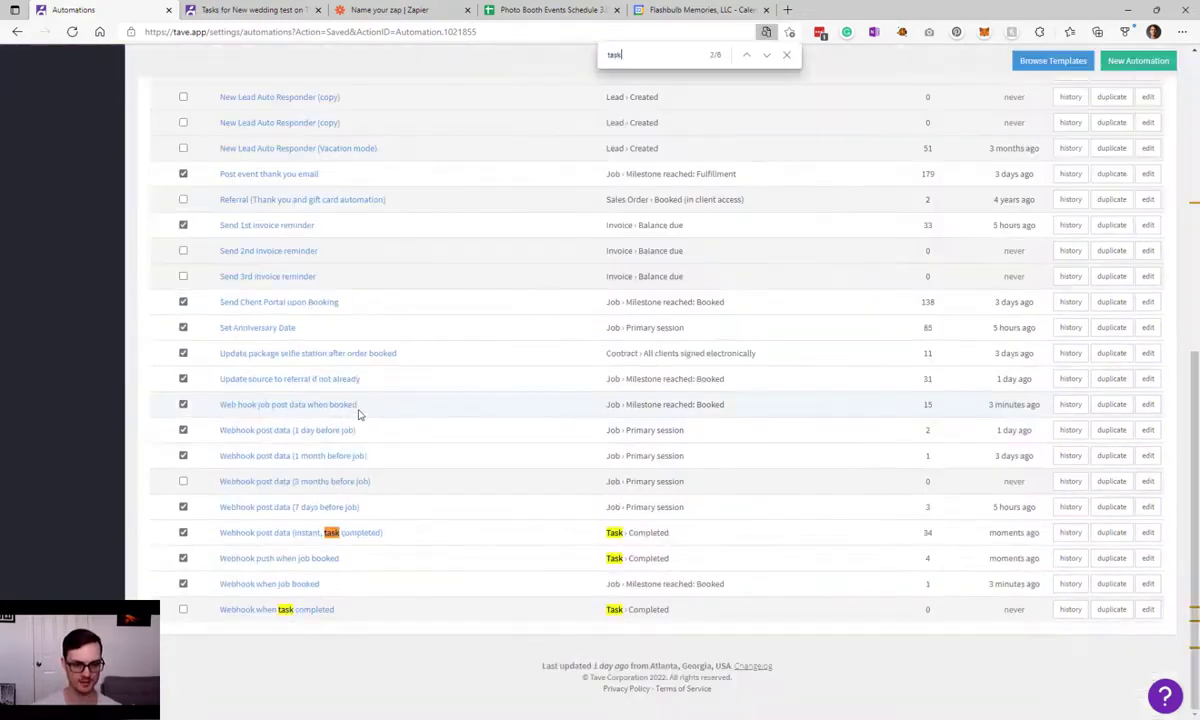
pyautogui.click(184, 610)
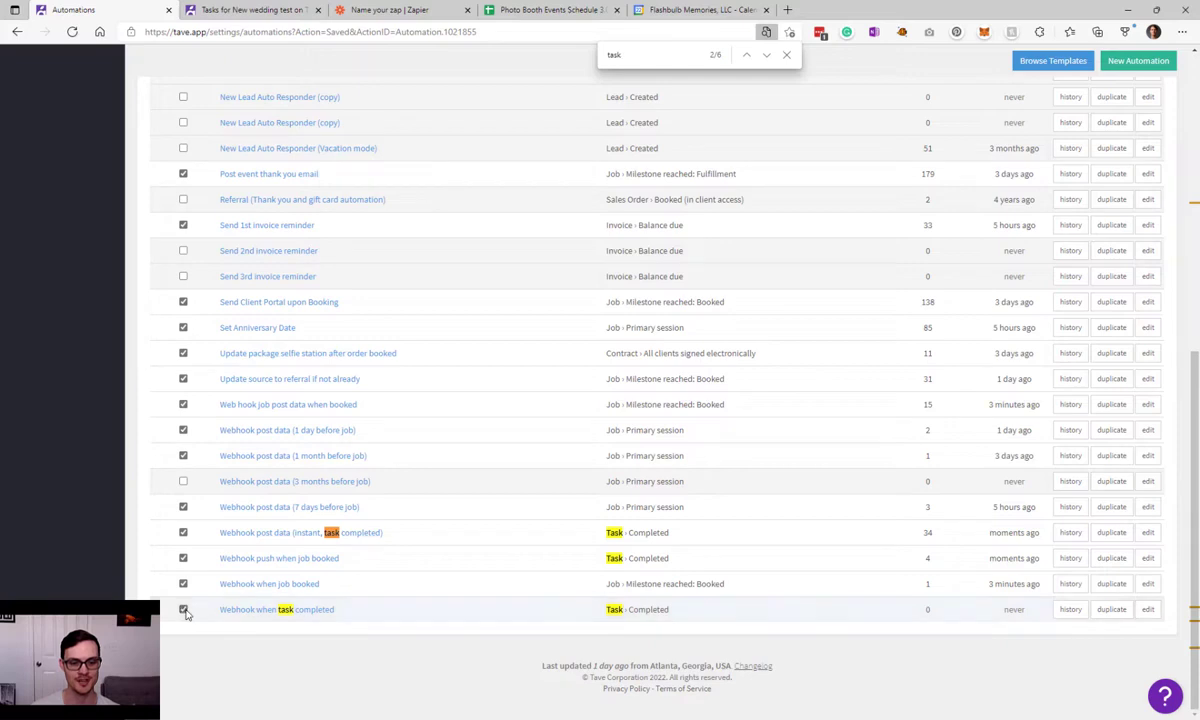
# - Add a task named test to the Post-Event list of the New wedding test job and mark it completed
pyautogui.click(262, 10)
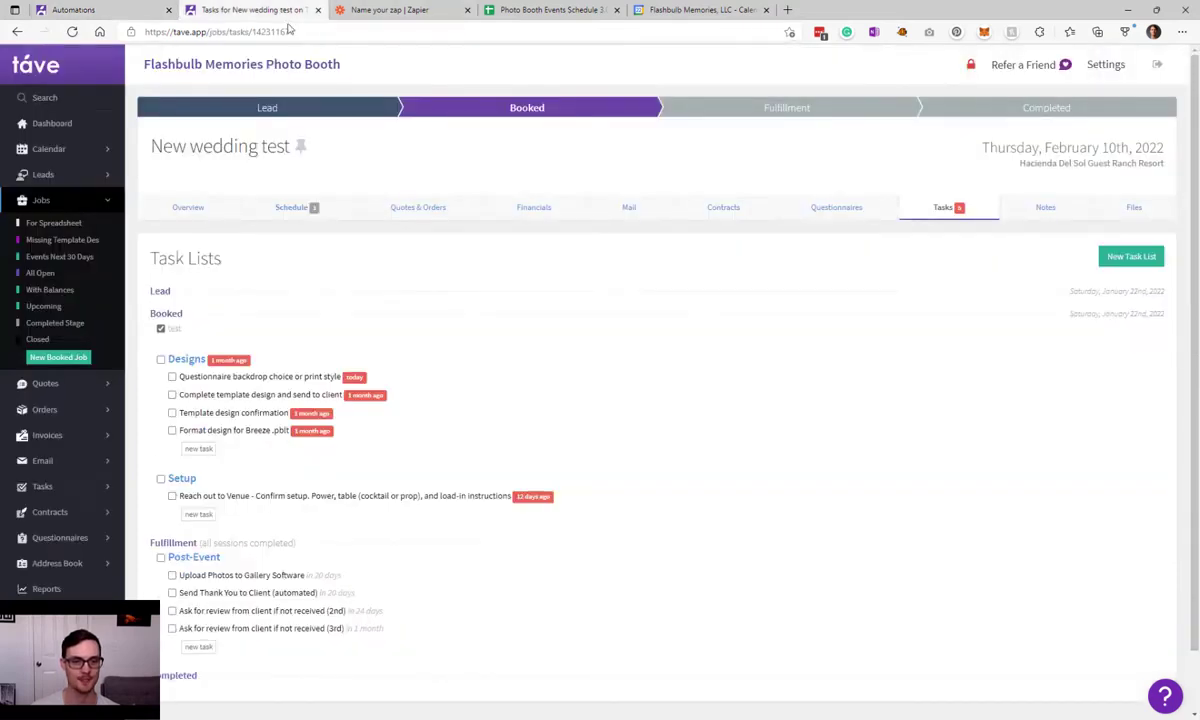
pyautogui.click(199, 648)
pyautogui.write('test')
pyautogui.press('Return')
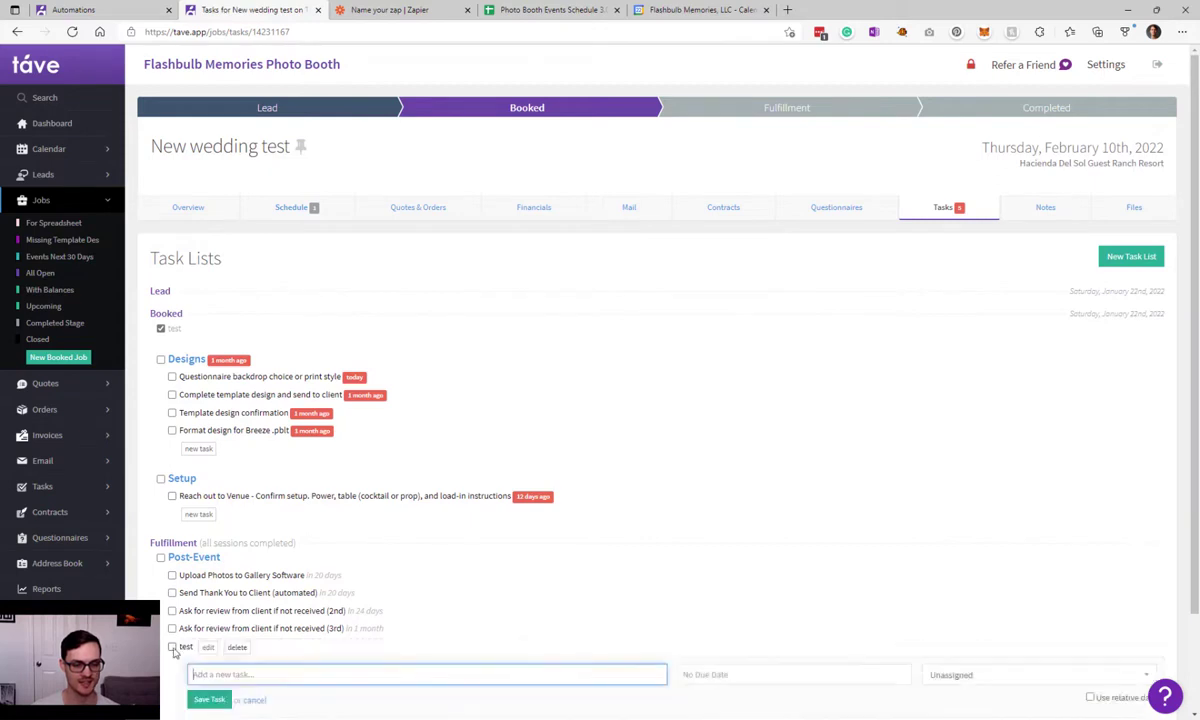
pyautogui.click(173, 648)
# - Open the execution history of the Webhook when task completed automation and check the date and time of its run
pyautogui.click(135, 8)
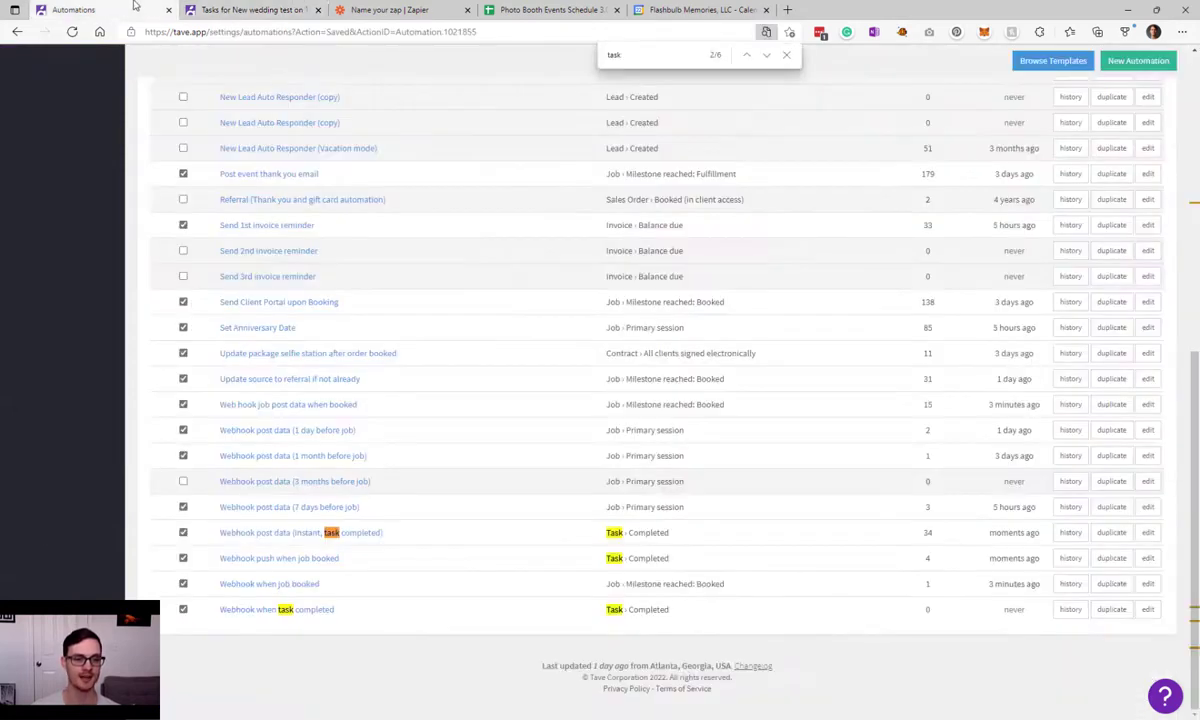
pyautogui.click(1078, 614)
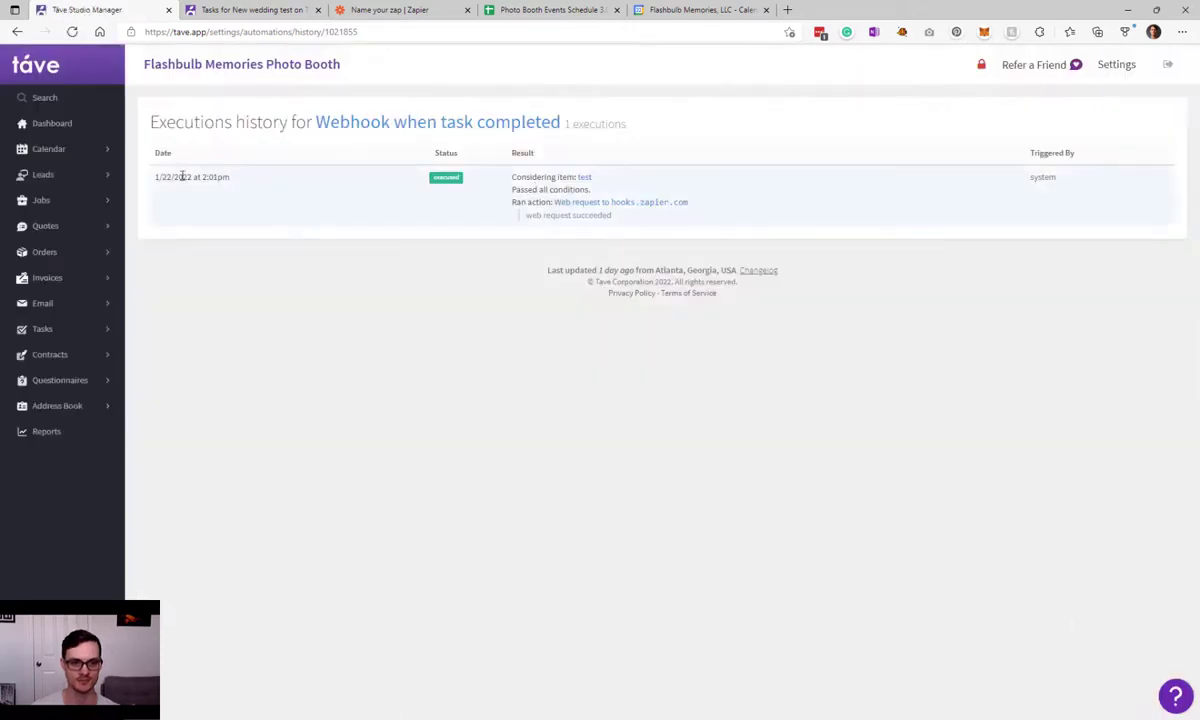
pyautogui.tripleClick(183, 176)
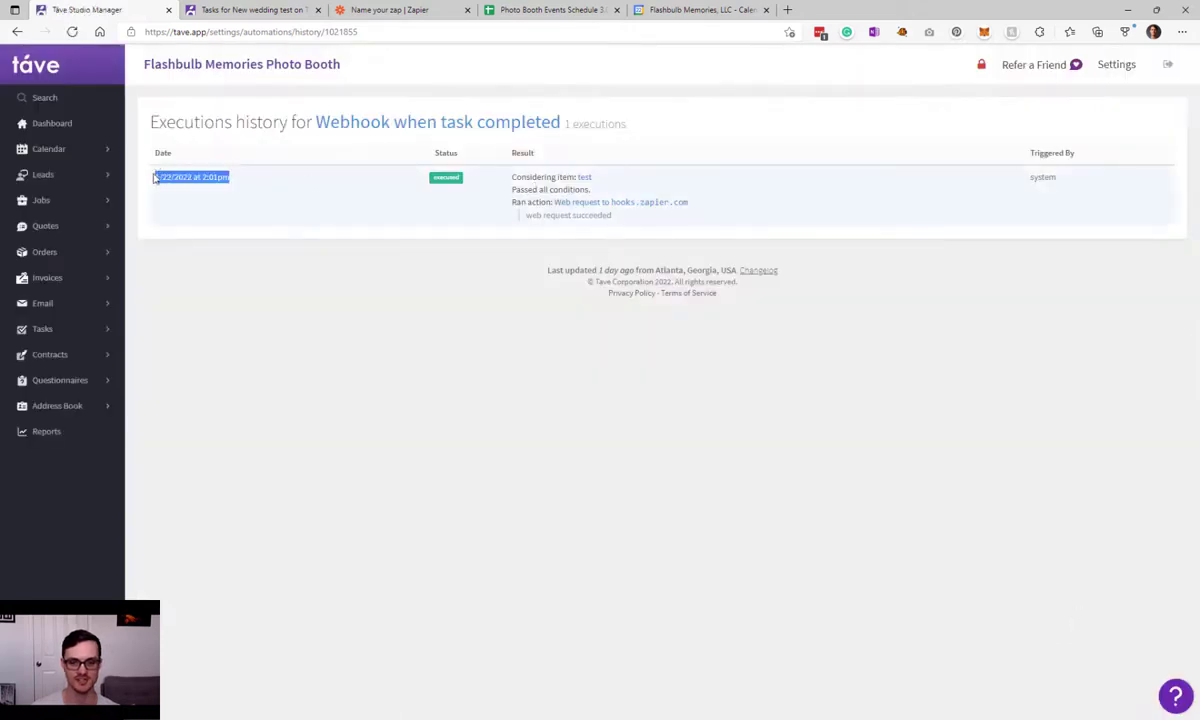
# - Switch to Zapier, load more test requests for the Catch Hook trigger, and select Request B
pyautogui.click(301, 220)
pyautogui.click(355, 8)
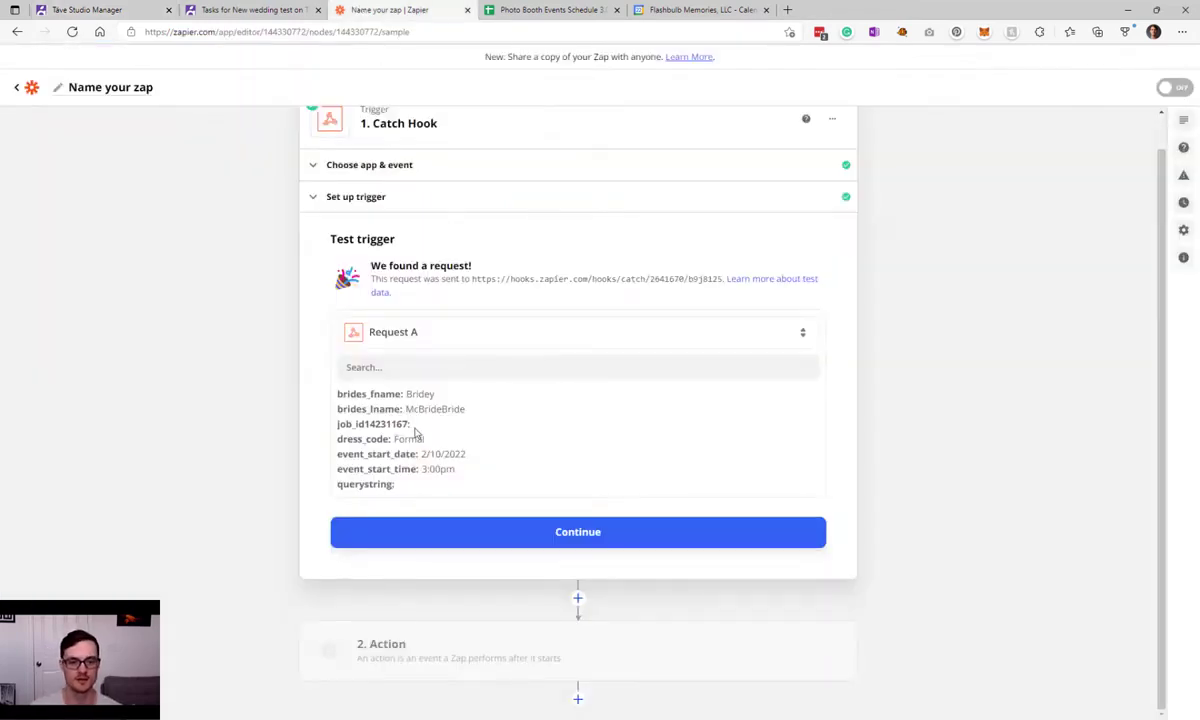
pyautogui.moveTo(411, 425); pyautogui.dragTo(337, 425)
pyautogui.moveTo(411, 427); pyautogui.dragTo(345, 422)
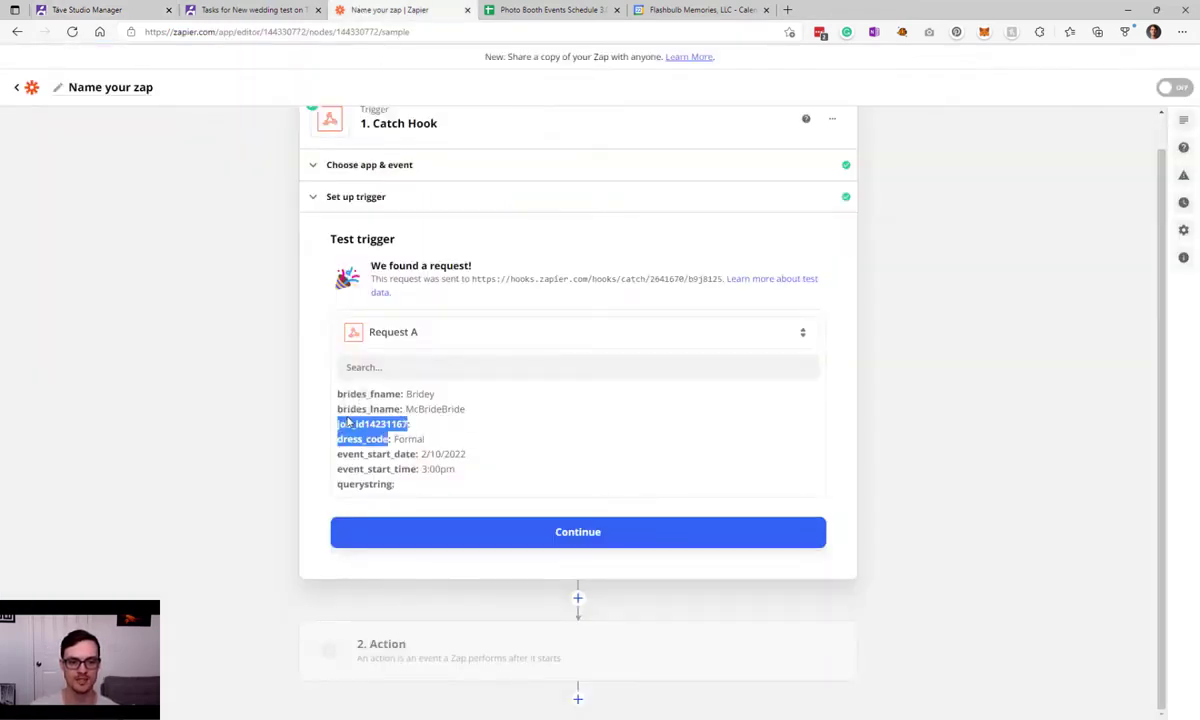
pyautogui.click(532, 336)
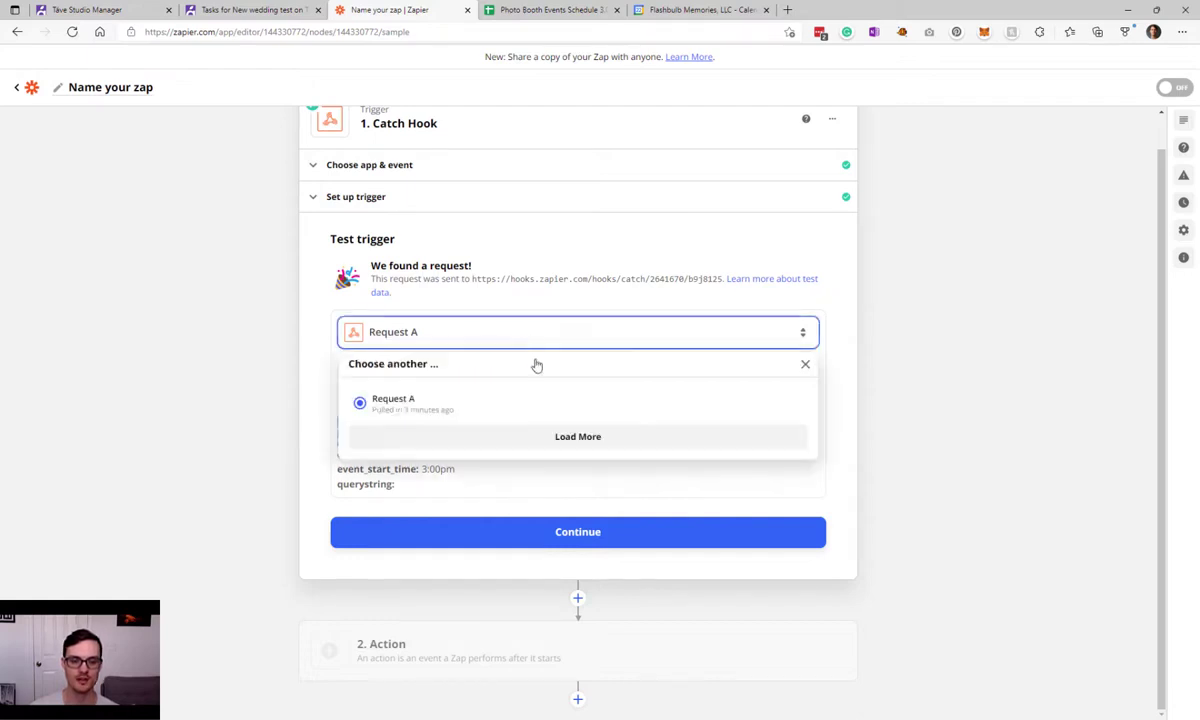
pyautogui.click(557, 440)
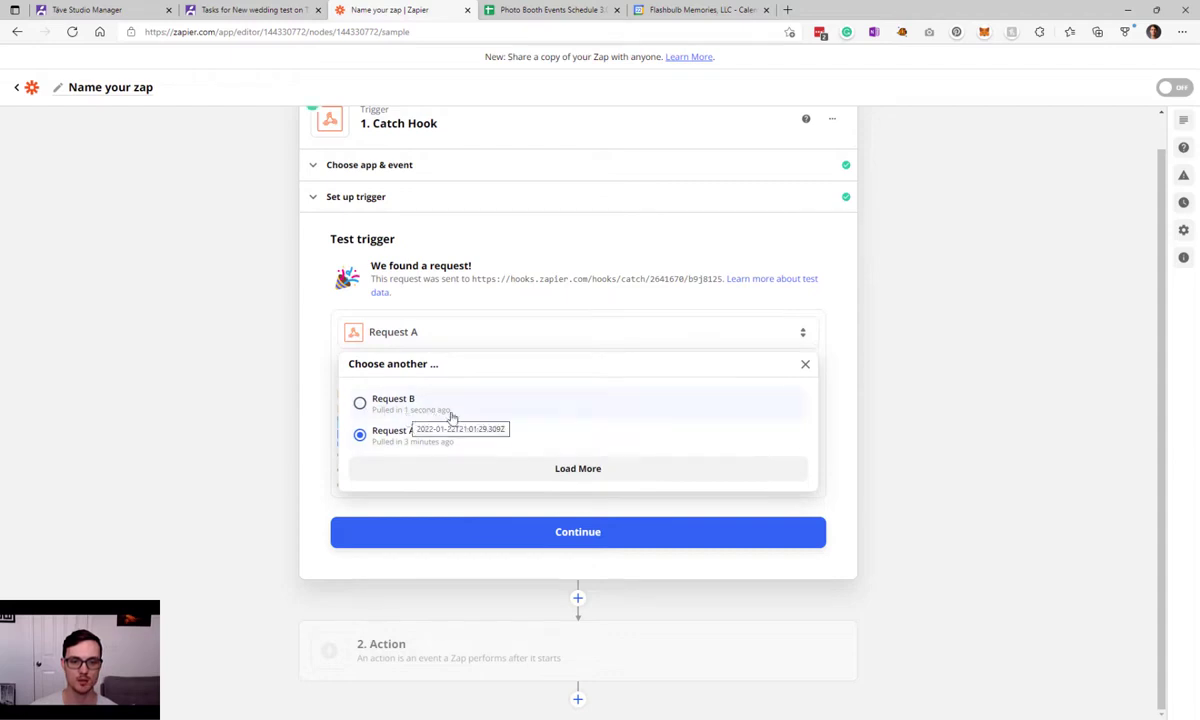
pyautogui.click(362, 404)
pyautogui.click(470, 440)
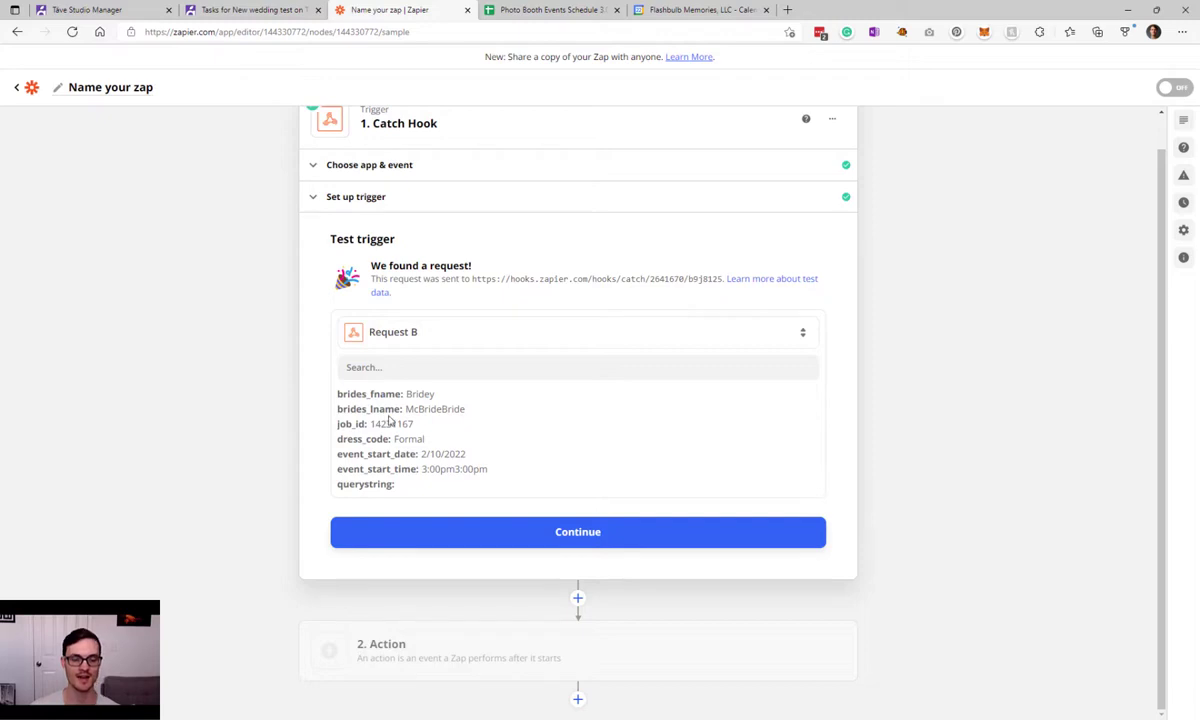
# - Examine the job_id and event_start_time fields in the Request B test data
pyautogui.doubleClick(345, 424)
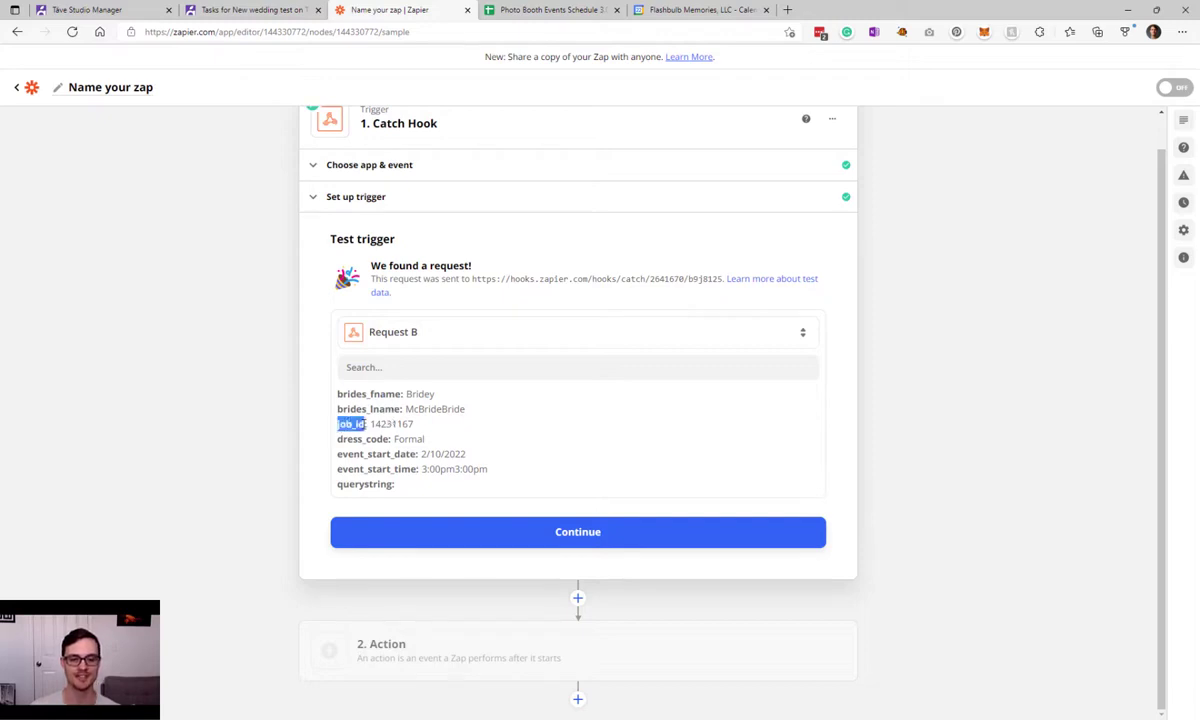
pyautogui.click(374, 424)
pyautogui.doubleClick(388, 424)
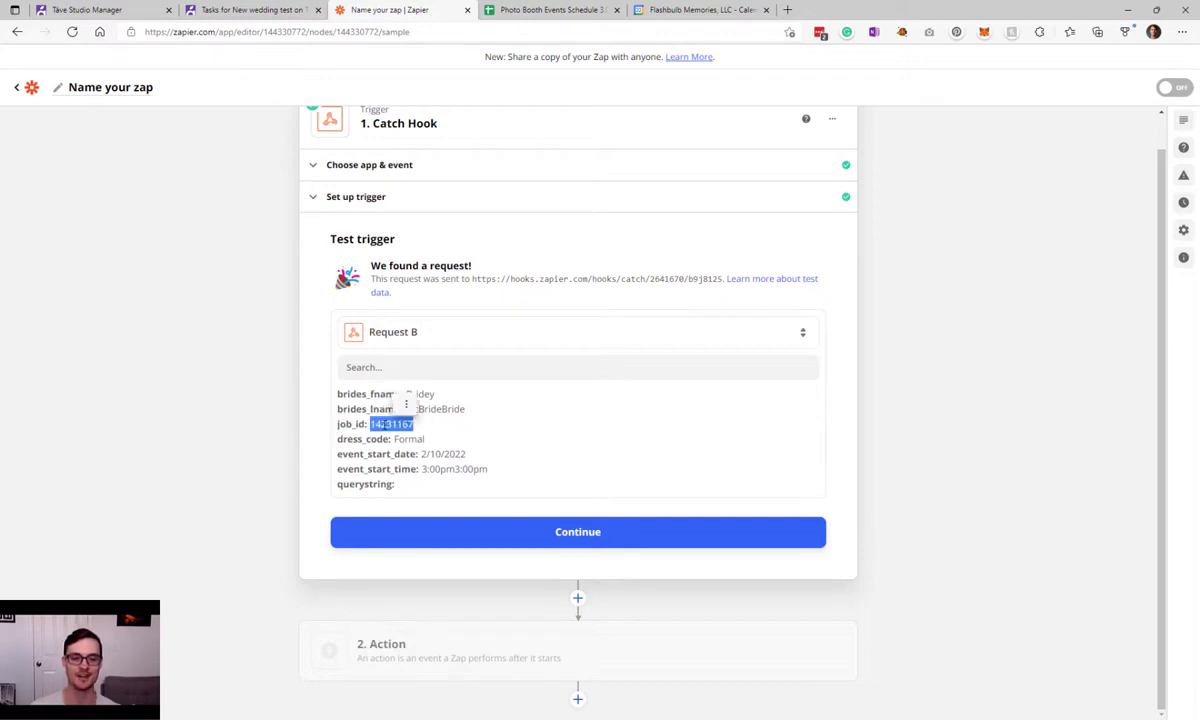
pyautogui.click(541, 467)
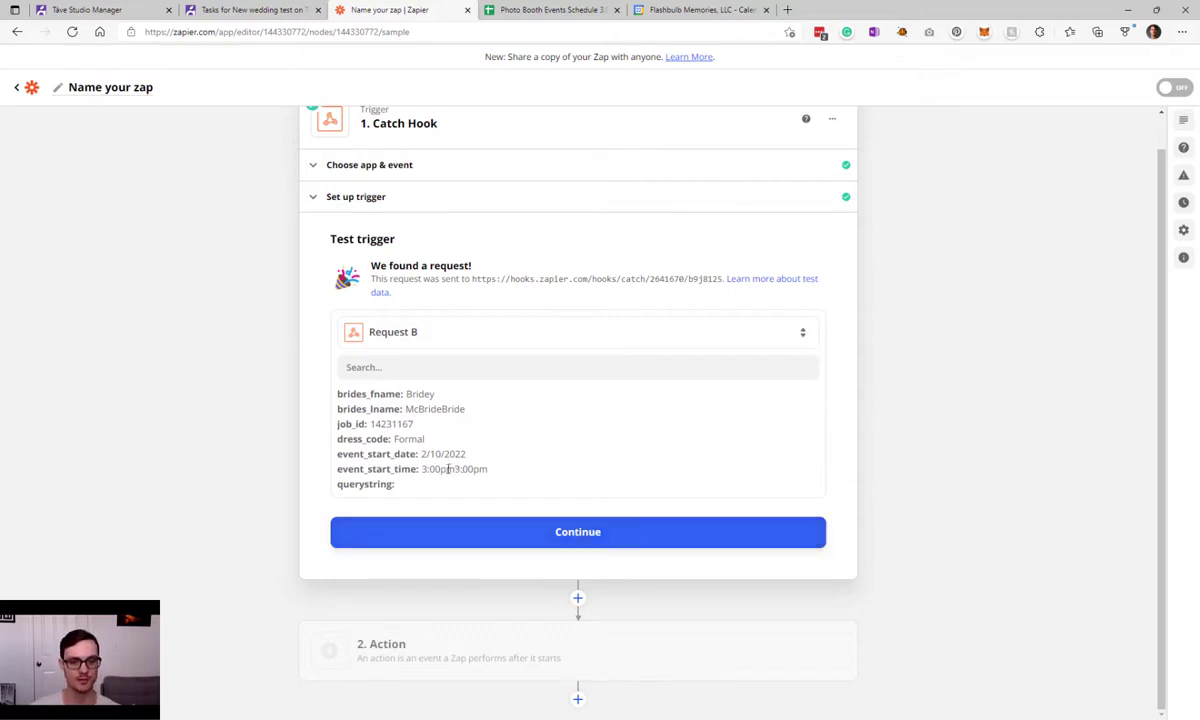
pyautogui.moveTo(338, 469); pyautogui.dragTo(424, 470)
pyautogui.click(494, 474)
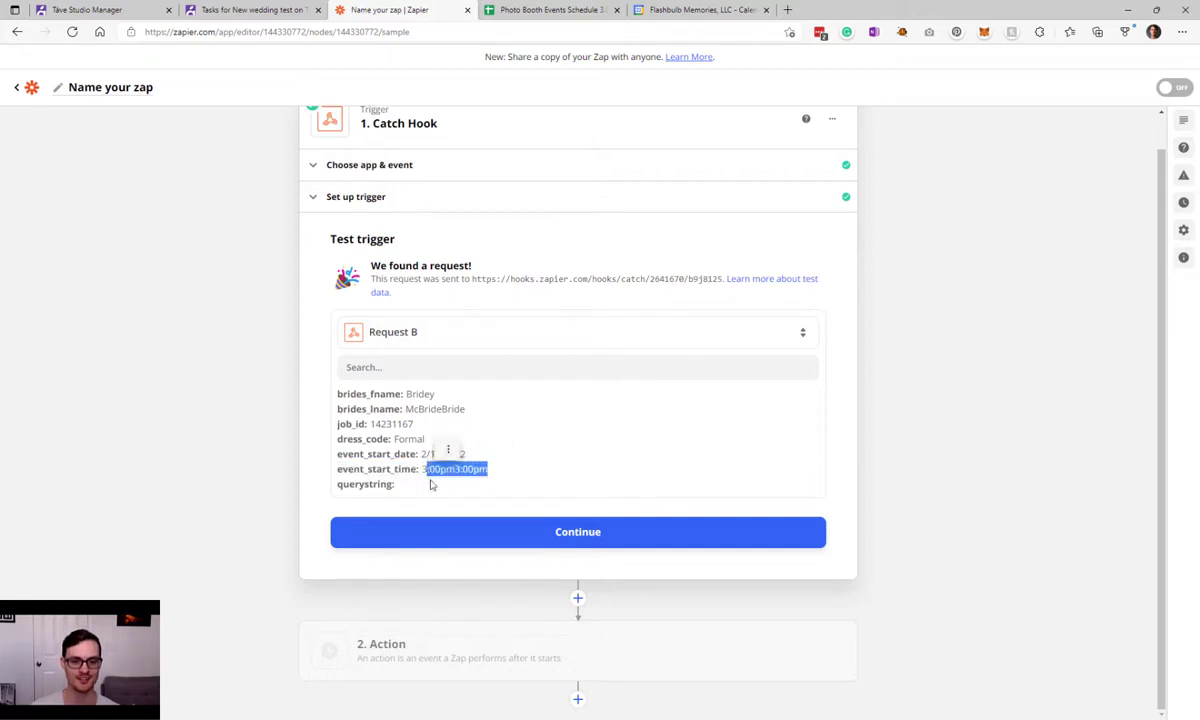
pyautogui.click(430, 488)
# - Return to Táve and open the web request action of the Webhook when task completed automation for editing
pyautogui.click(160, 9)
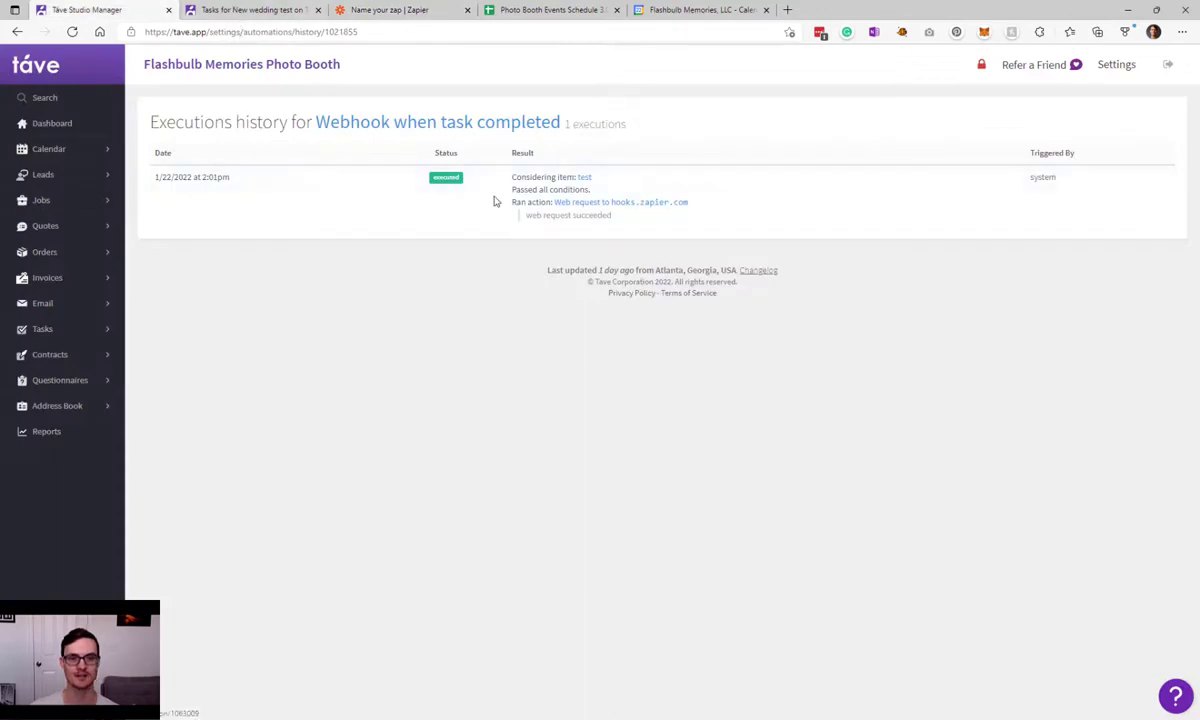
pyautogui.hotkey('alt', 'Left')
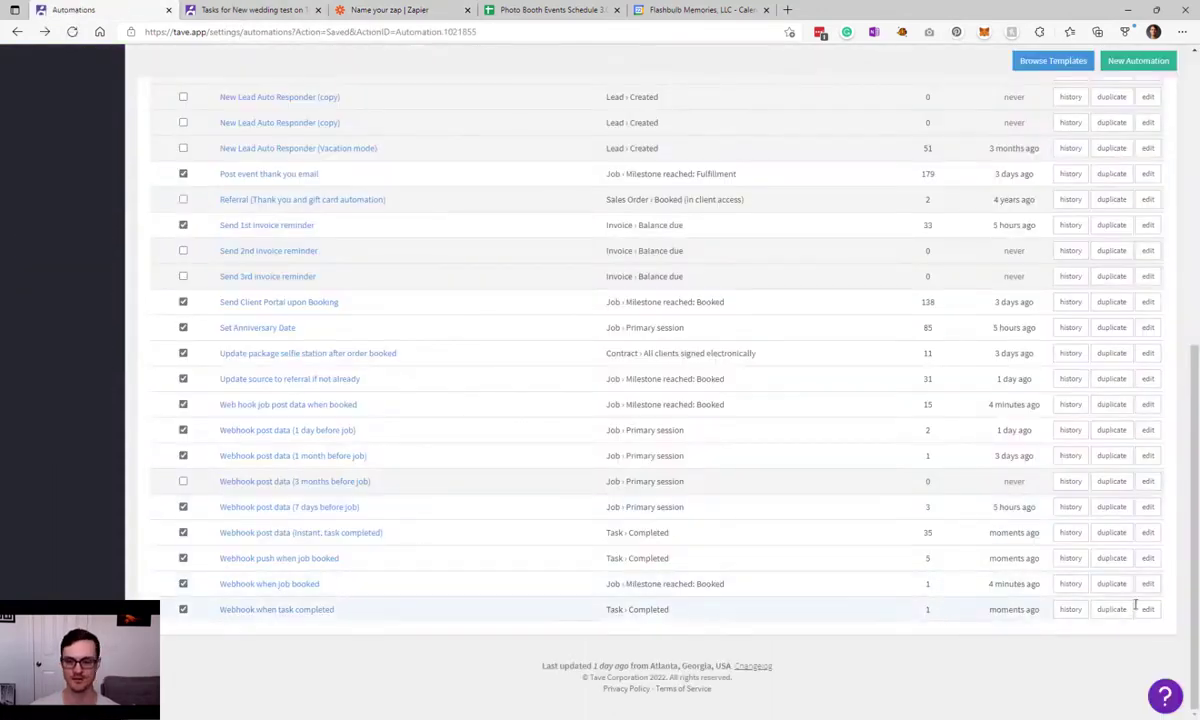
pyautogui.click(1146, 611)
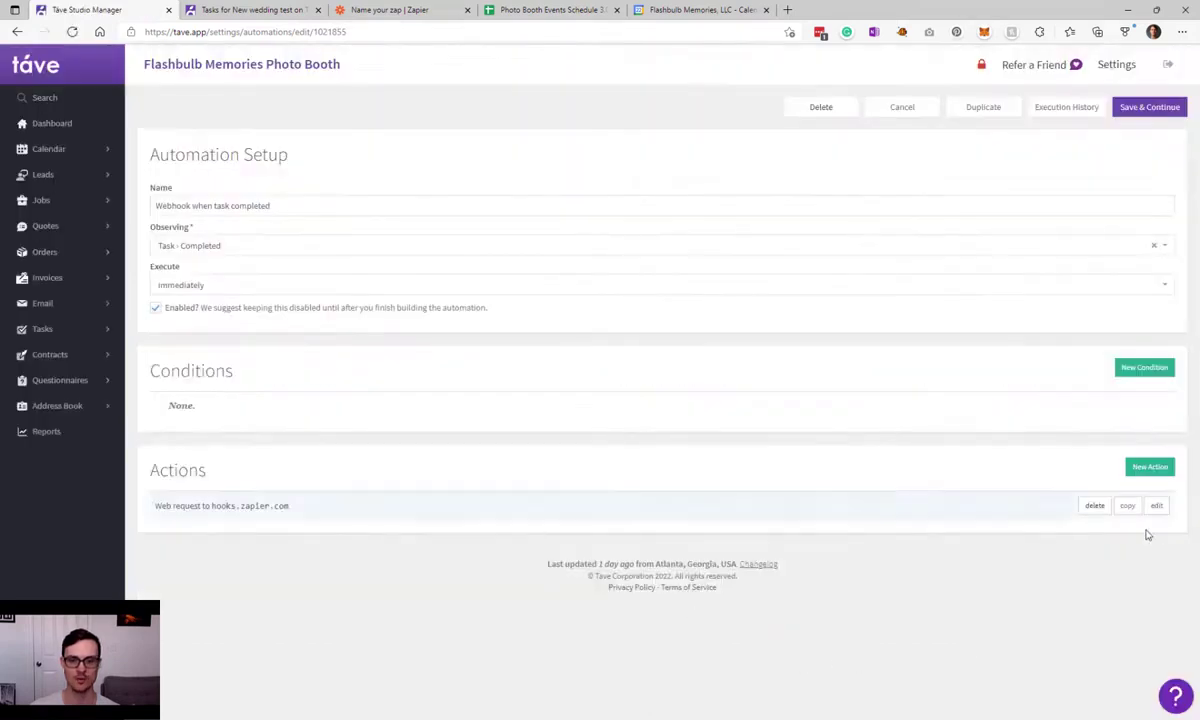
pyautogui.click(1157, 507)
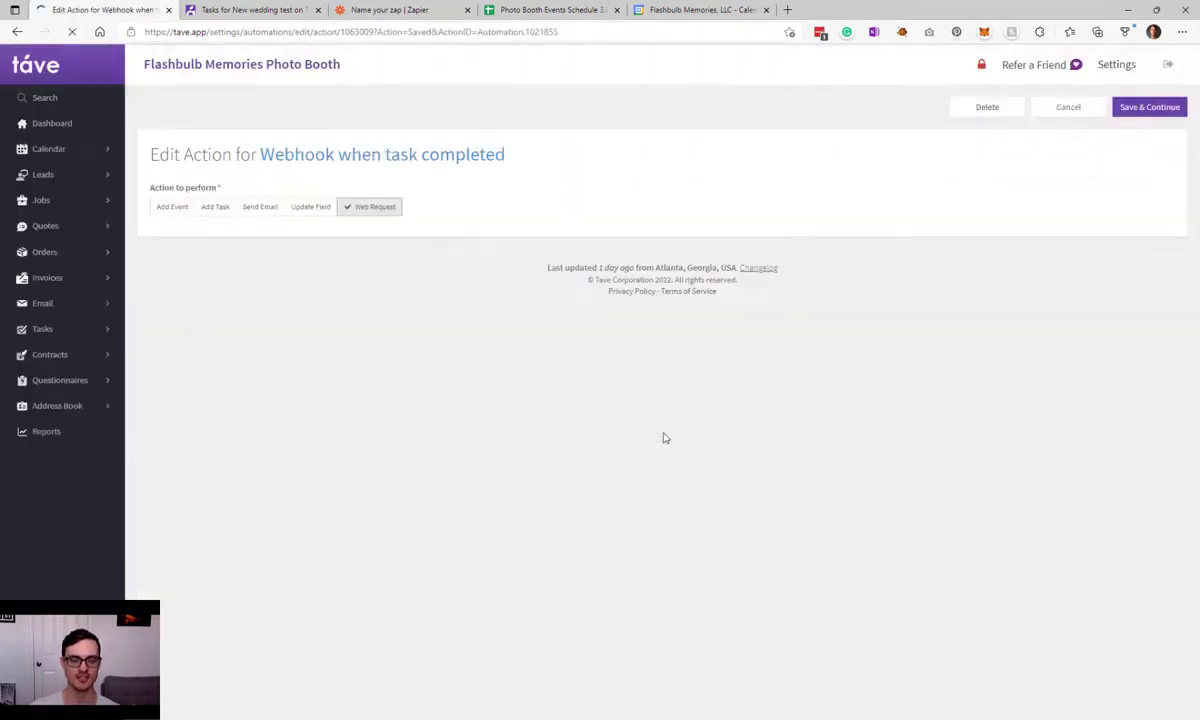
# - Remove the two duplicate {{primary_session.start_time}} tokens from the end of the POST URL, keeping only one
pyautogui.click(566, 265)
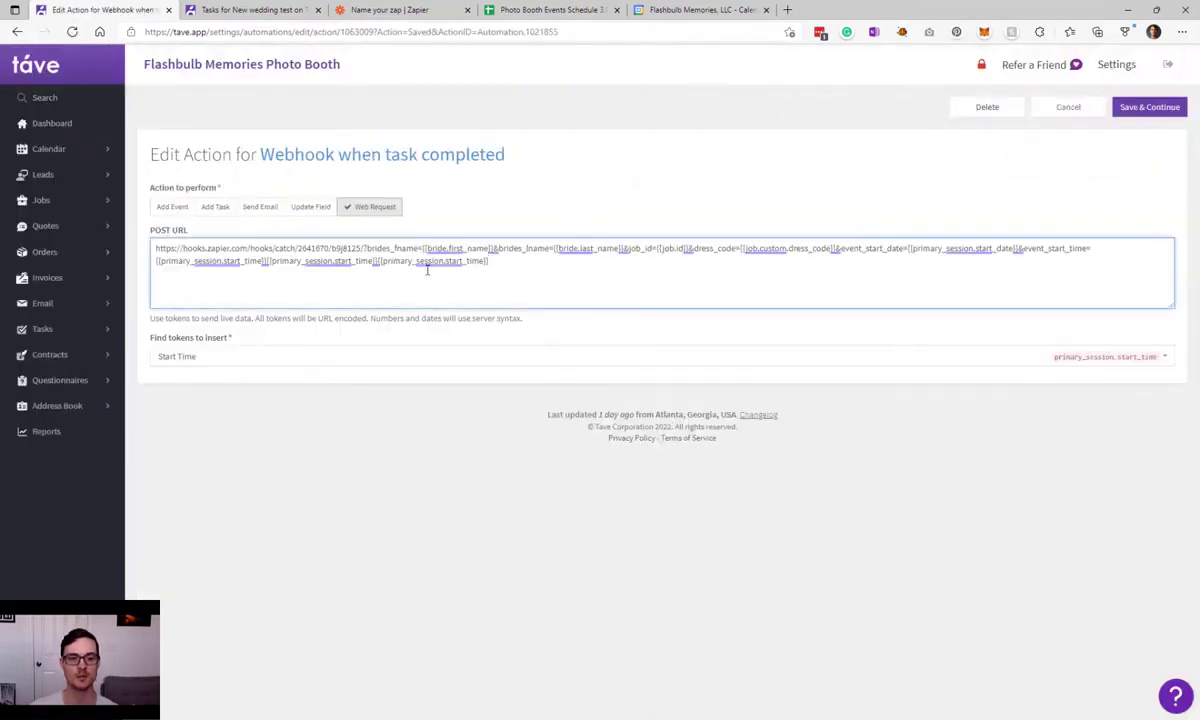
pyautogui.click(368, 277)
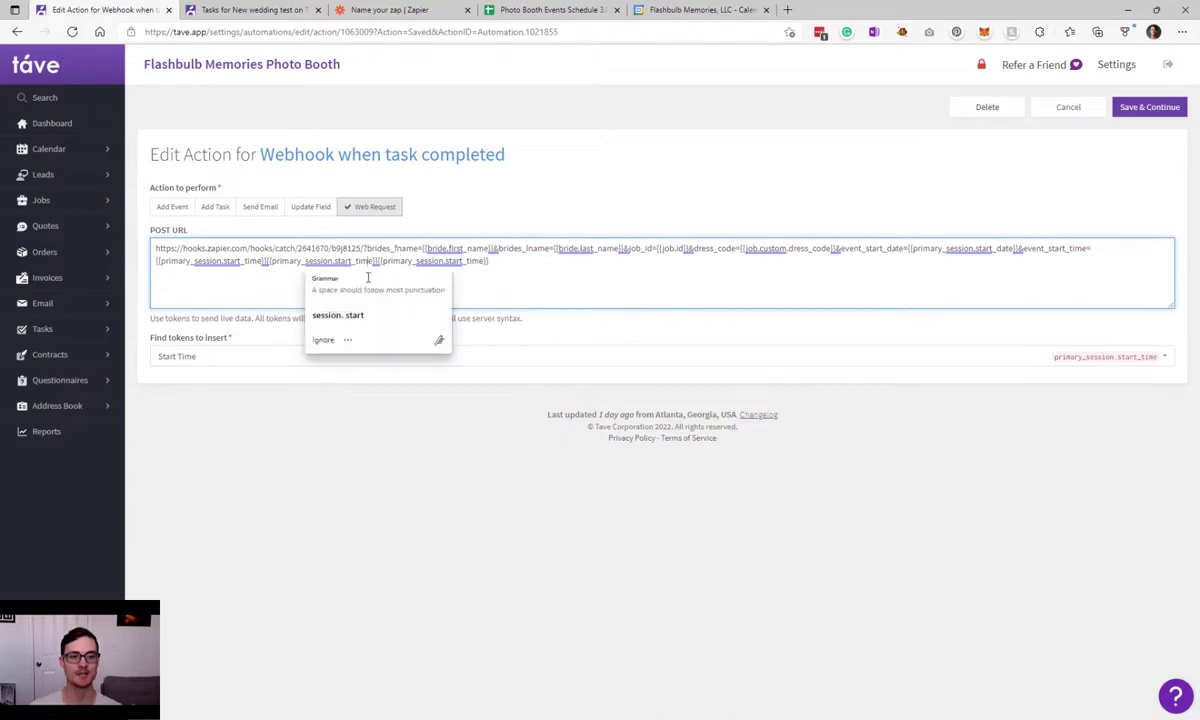
pyautogui.click(531, 266)
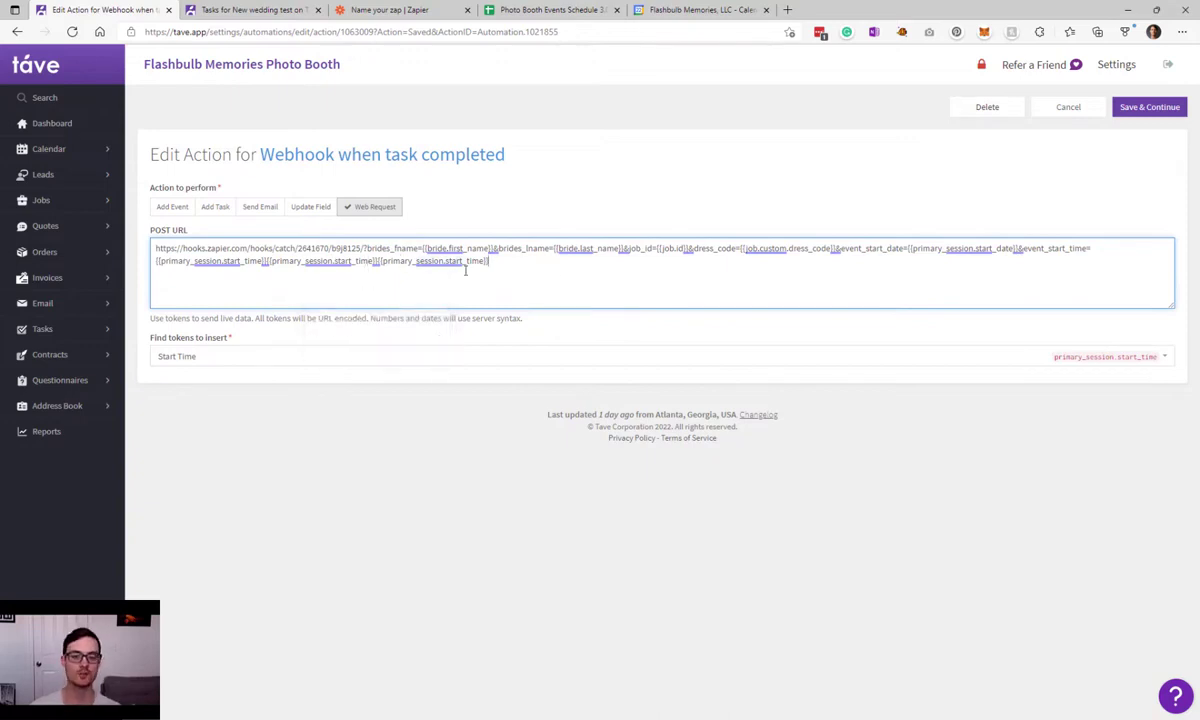
pyautogui.hotkey('ctrl', 'a')
pyautogui.hotkey('ctrl', 'c')
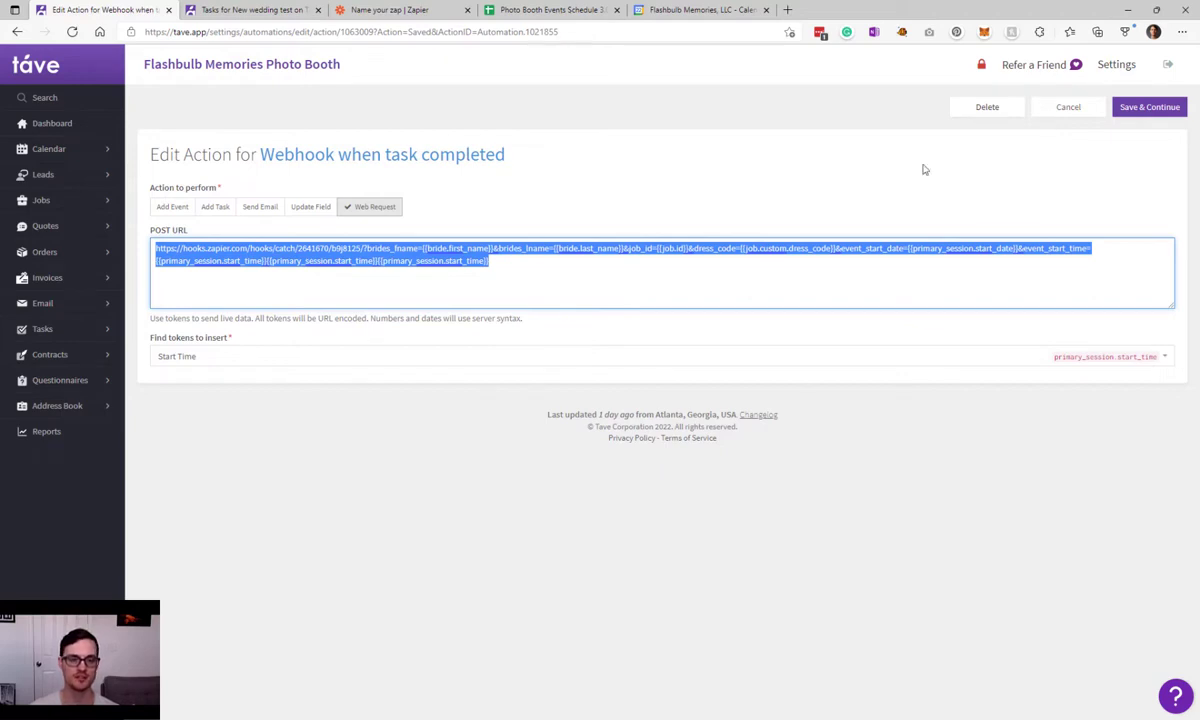
pyautogui.click(759, 267)
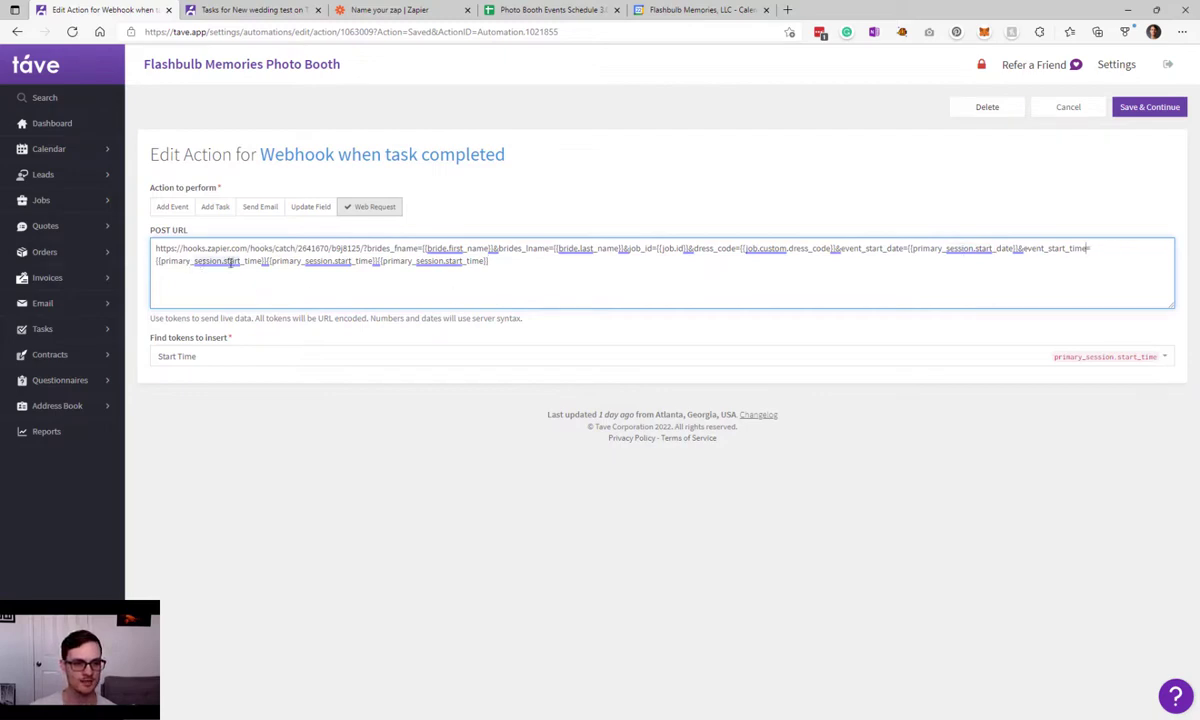
pyautogui.moveTo(265, 261); pyautogui.dragTo(382, 265)
pyautogui.press('BackSpace')
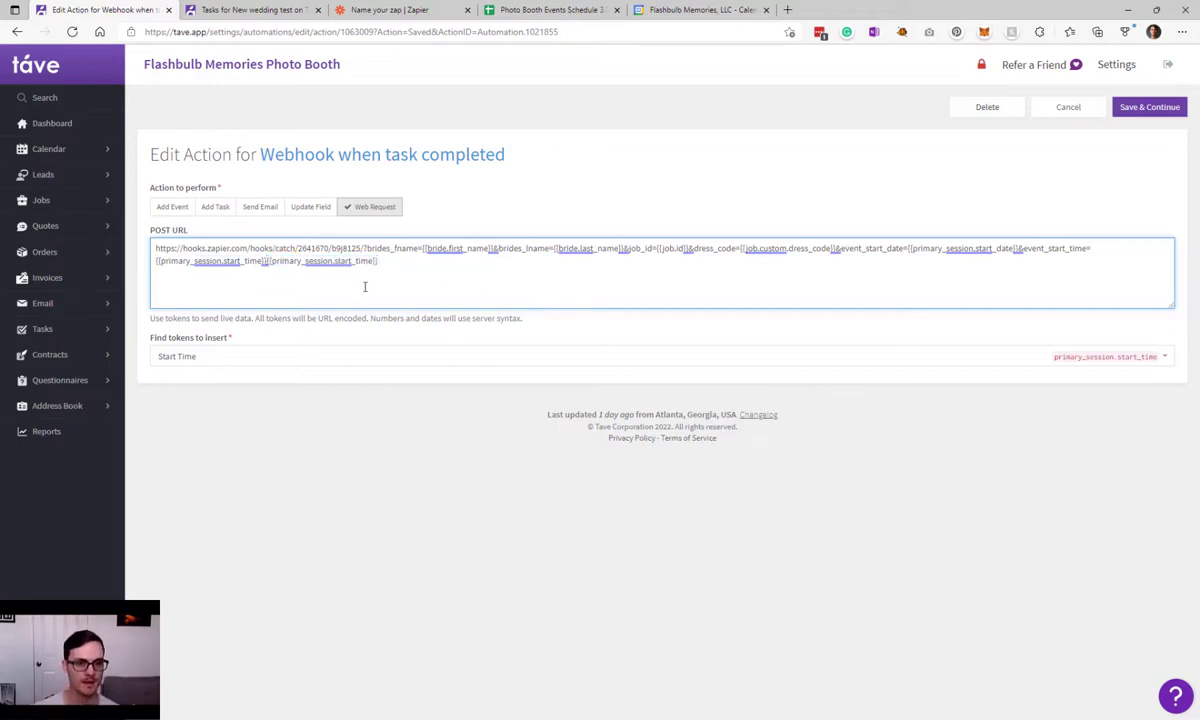
pyautogui.moveTo(396, 284); pyautogui.dragTo(272, 289)
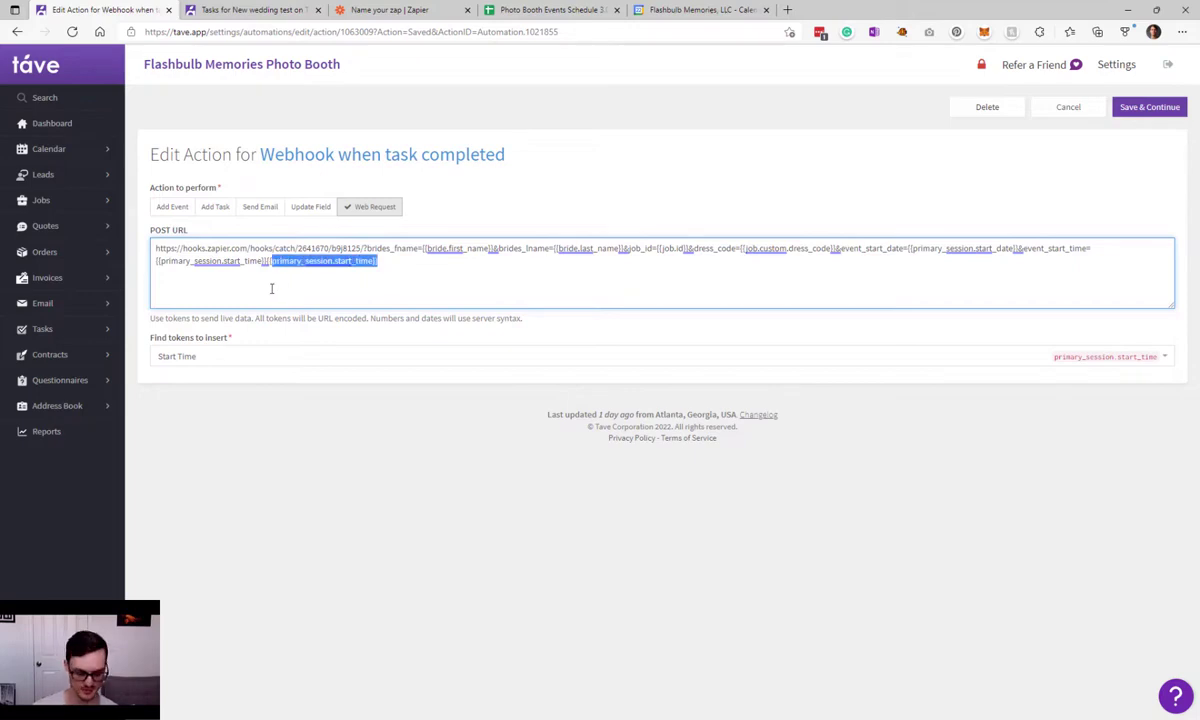
pyautogui.press('BackSpace')
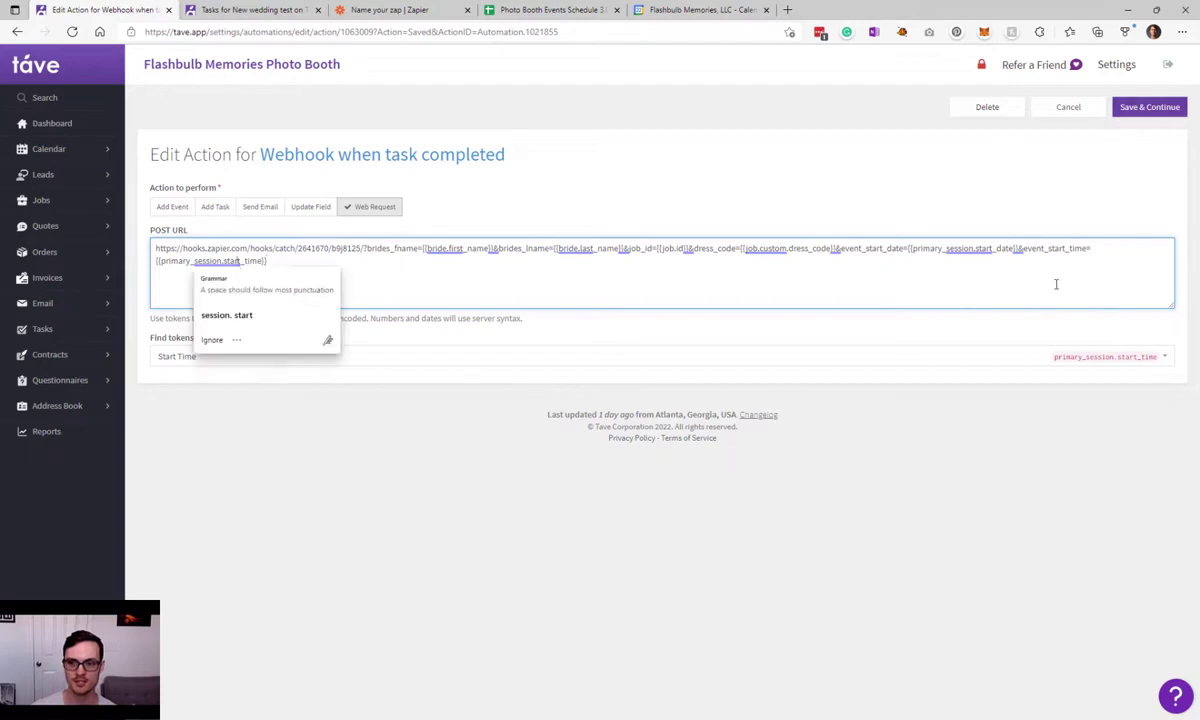
# - Copy the entire corrected POST URL, then save the web request action and the Webhook when task completed automation
pyautogui.hotkey('ctrl', 'a')
pyautogui.click(1145, 107)
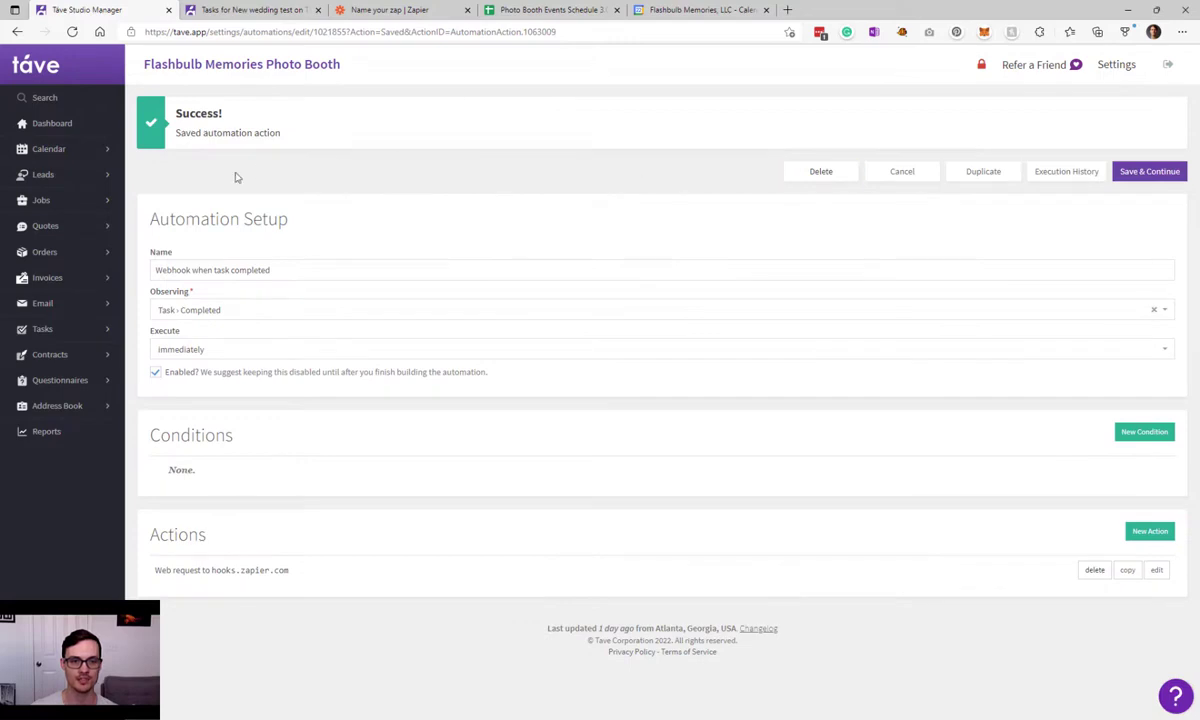
pyautogui.click(1138, 171)
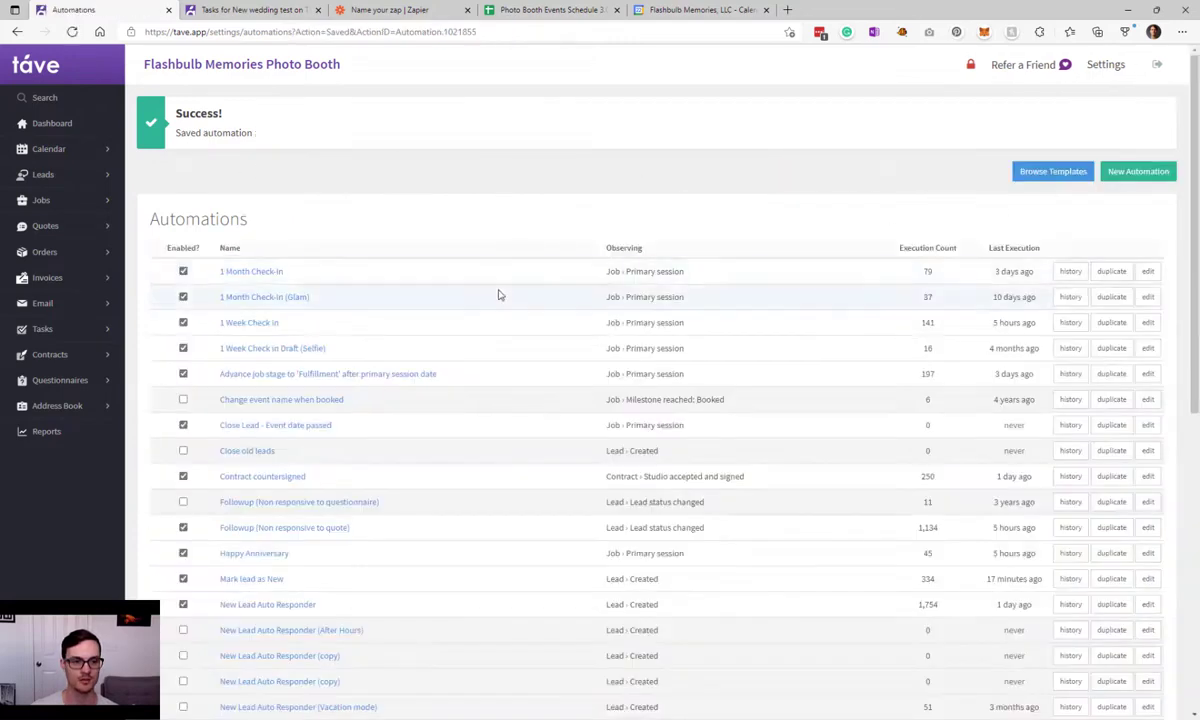
# - Search the automations list for webhook and open the web request action of the Webhook when job booked automation
pyautogui.hotkey('ctrl', 'f')
pyautogui.write('webhook')
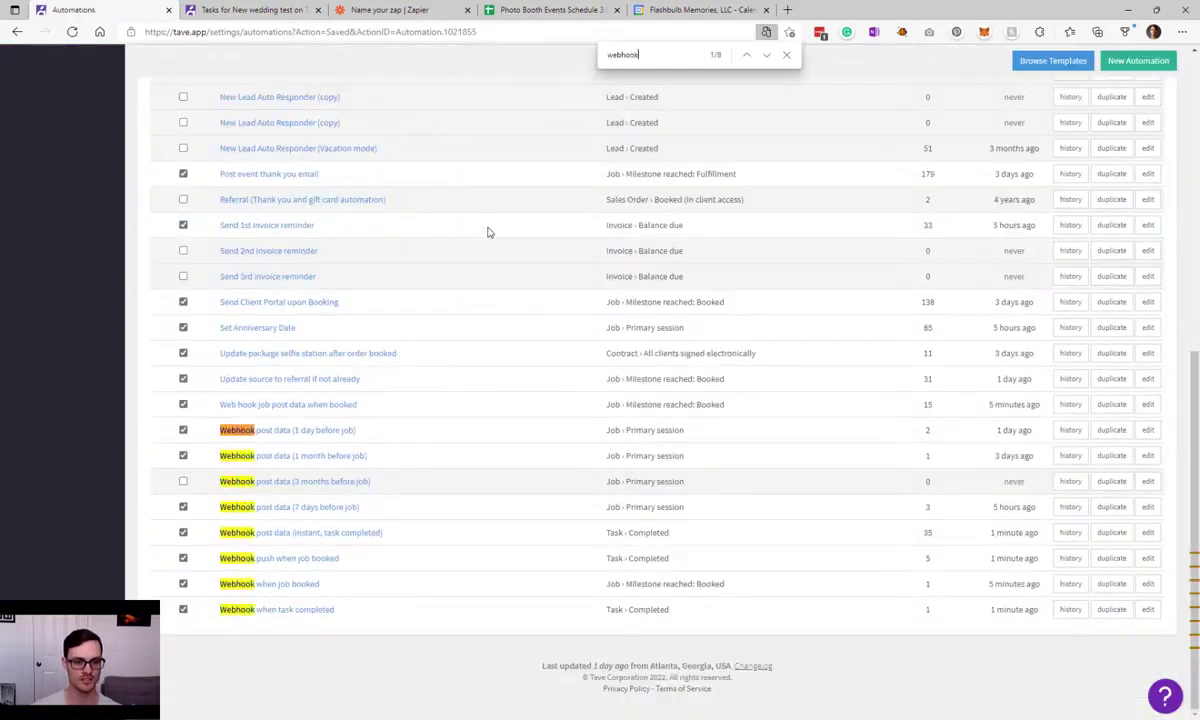
pyautogui.click(285, 584)
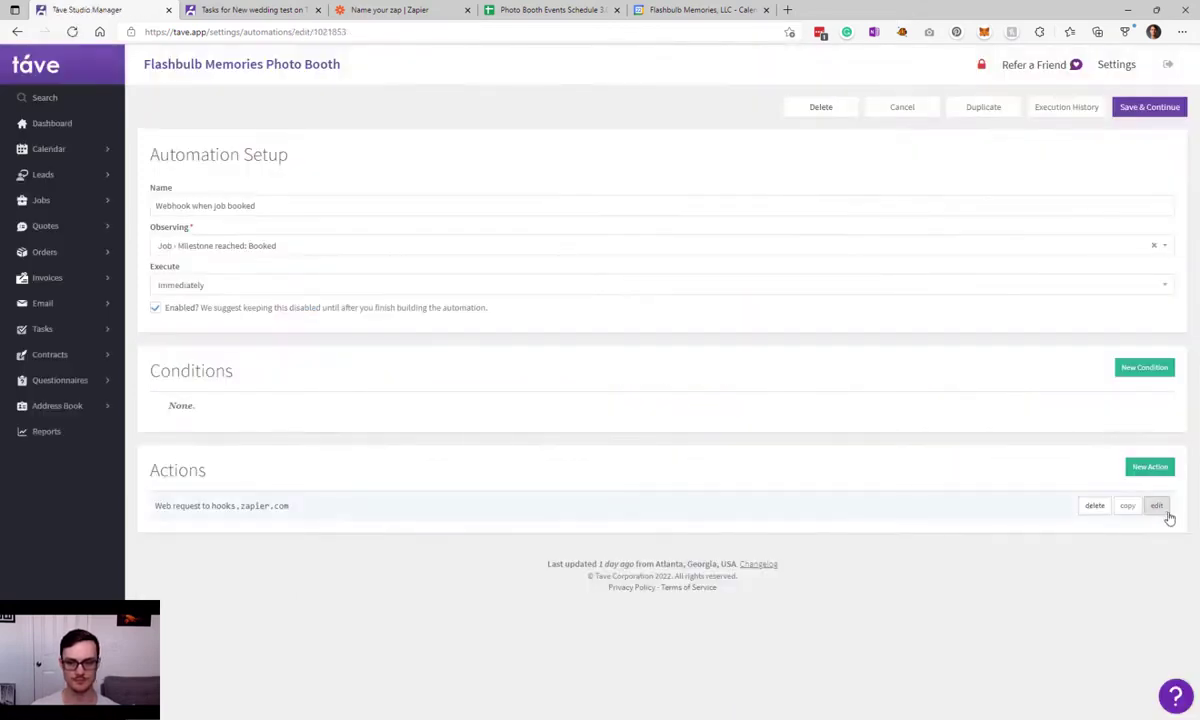
pyautogui.click(1156, 505)
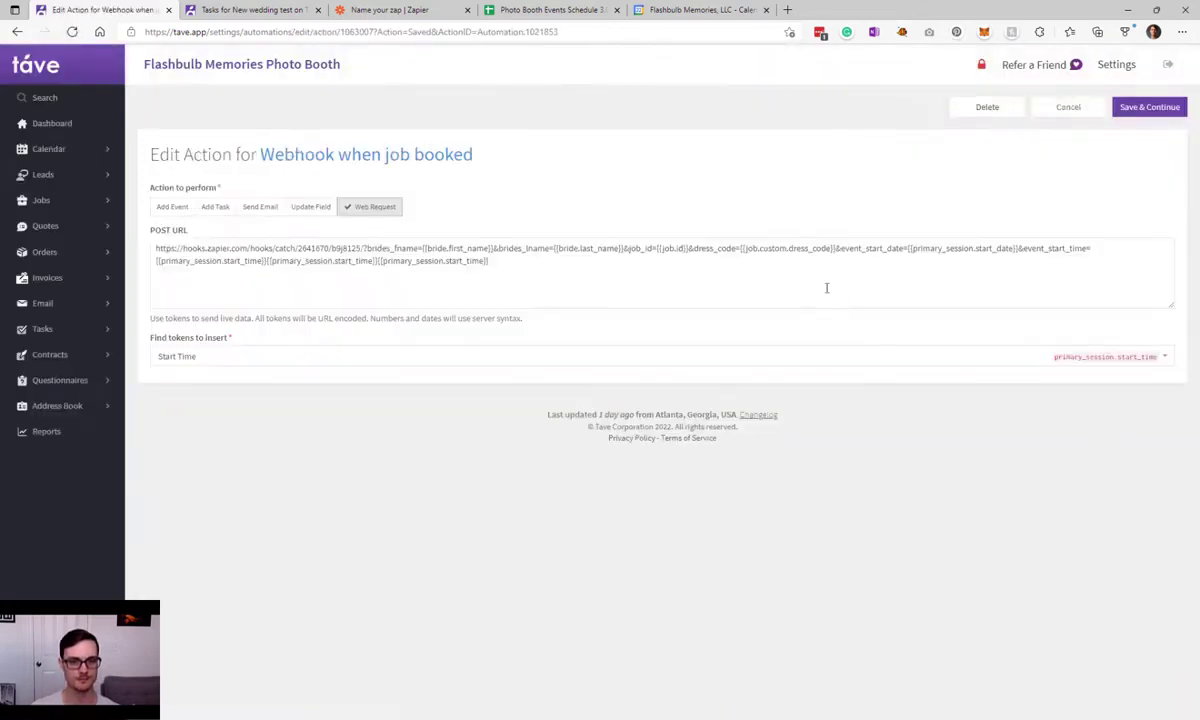
# - Replace the action's POST URL with the copied one and save both the action and the Webhook when job booked automation
pyautogui.click(798, 269)
pyautogui.hotkey('ctrl', 'a')
pyautogui.hotkey('ctrl', 'v')
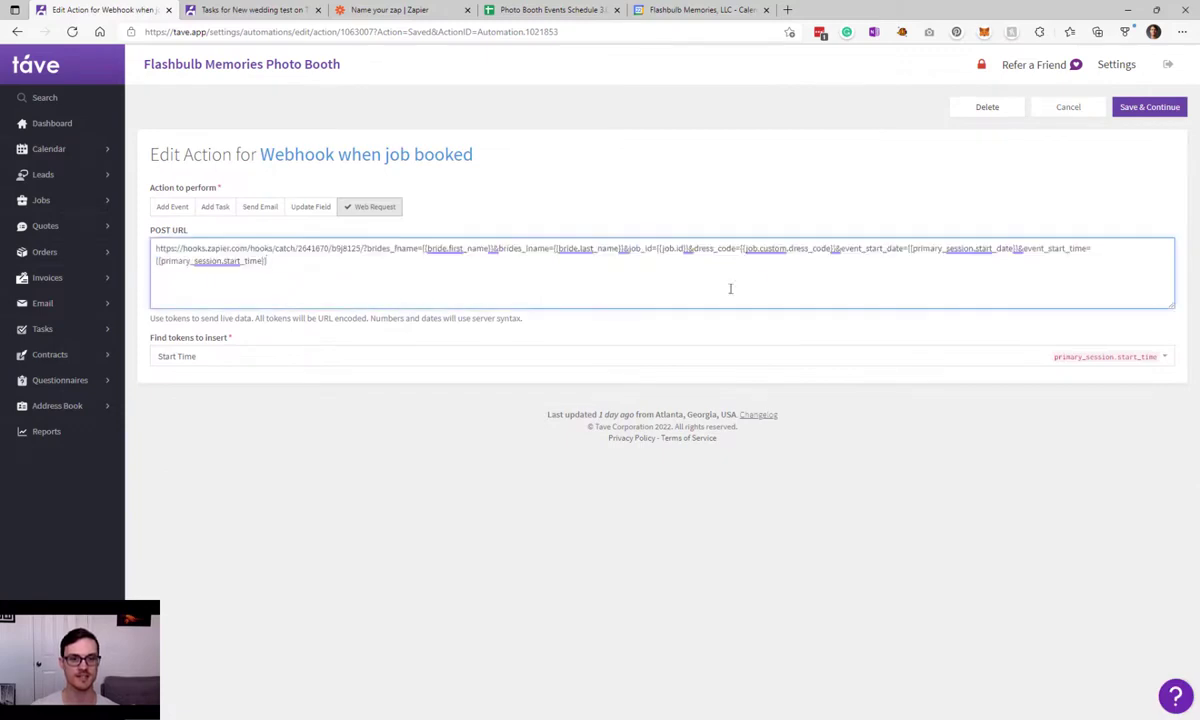
pyautogui.click(1148, 107)
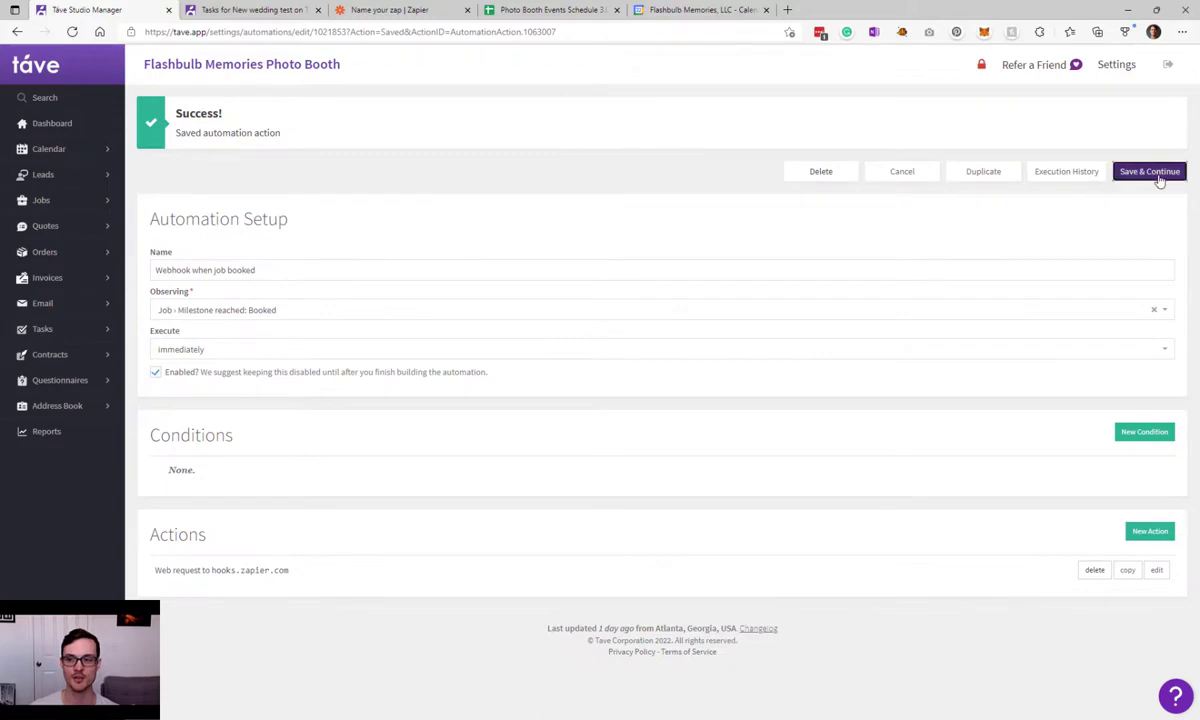
pyautogui.click(1150, 171)
# - Add another task named test to the Post-Event list of the New wedding test job and mark it completed
pyautogui.click(262, 10)
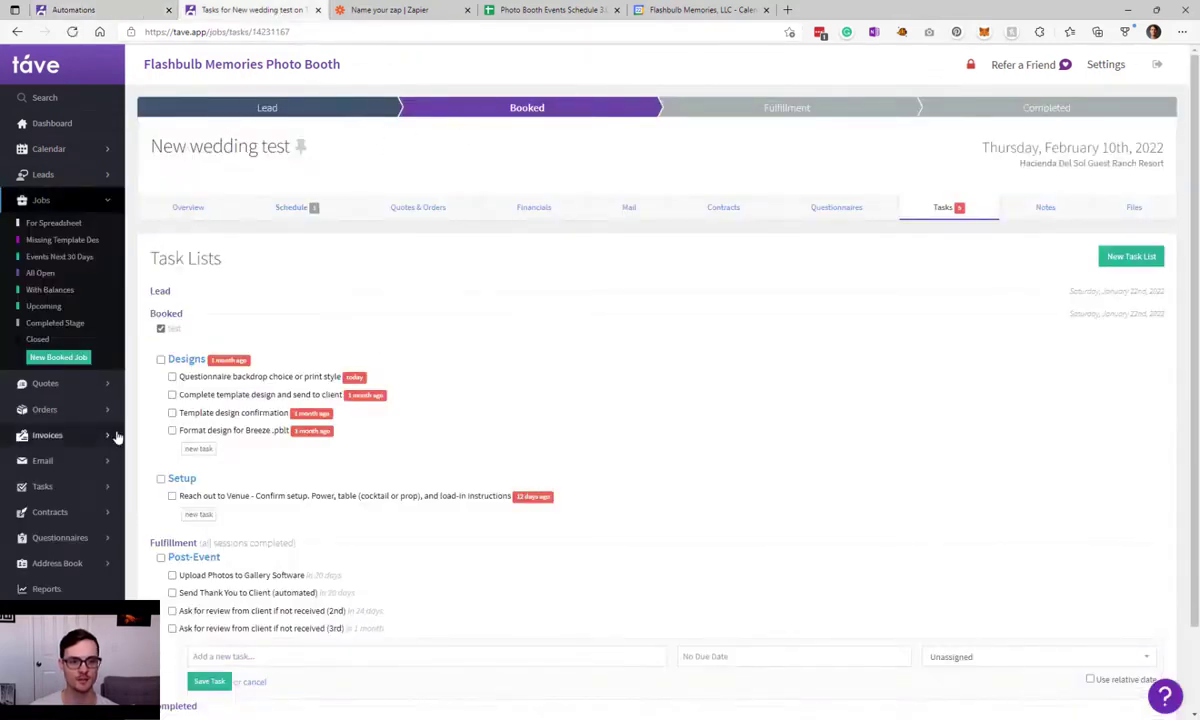
pyautogui.click(195, 656)
pyautogui.write('test')
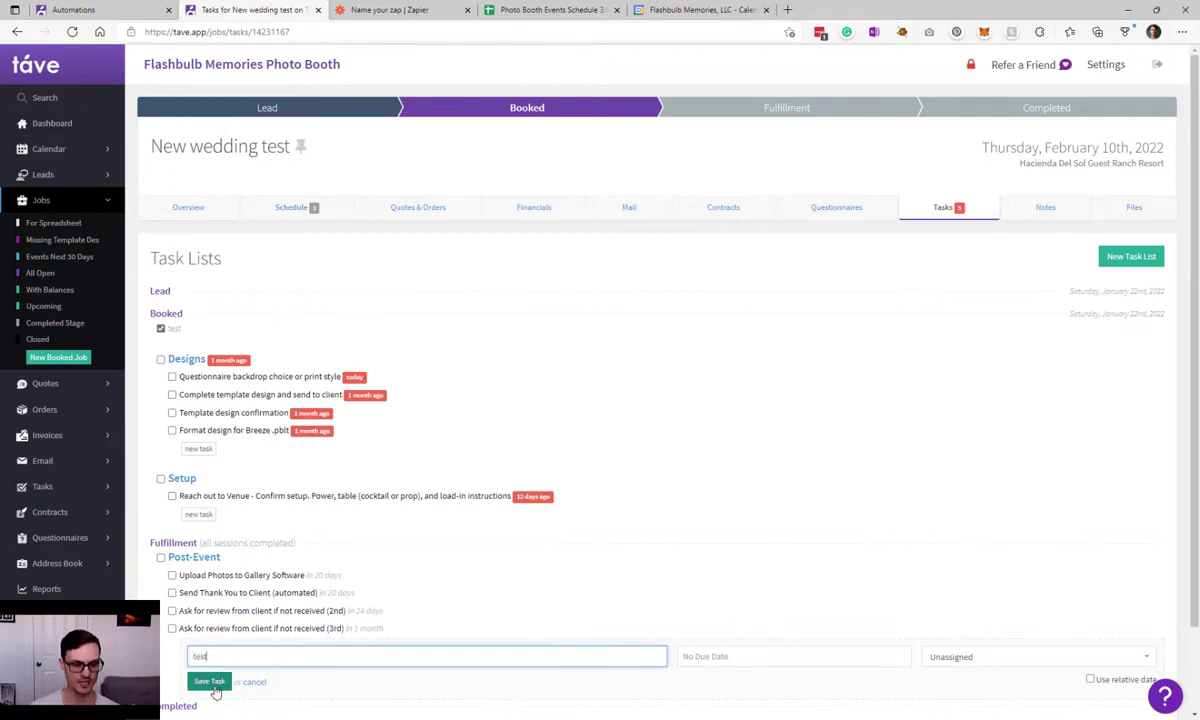
pyautogui.click(211, 684)
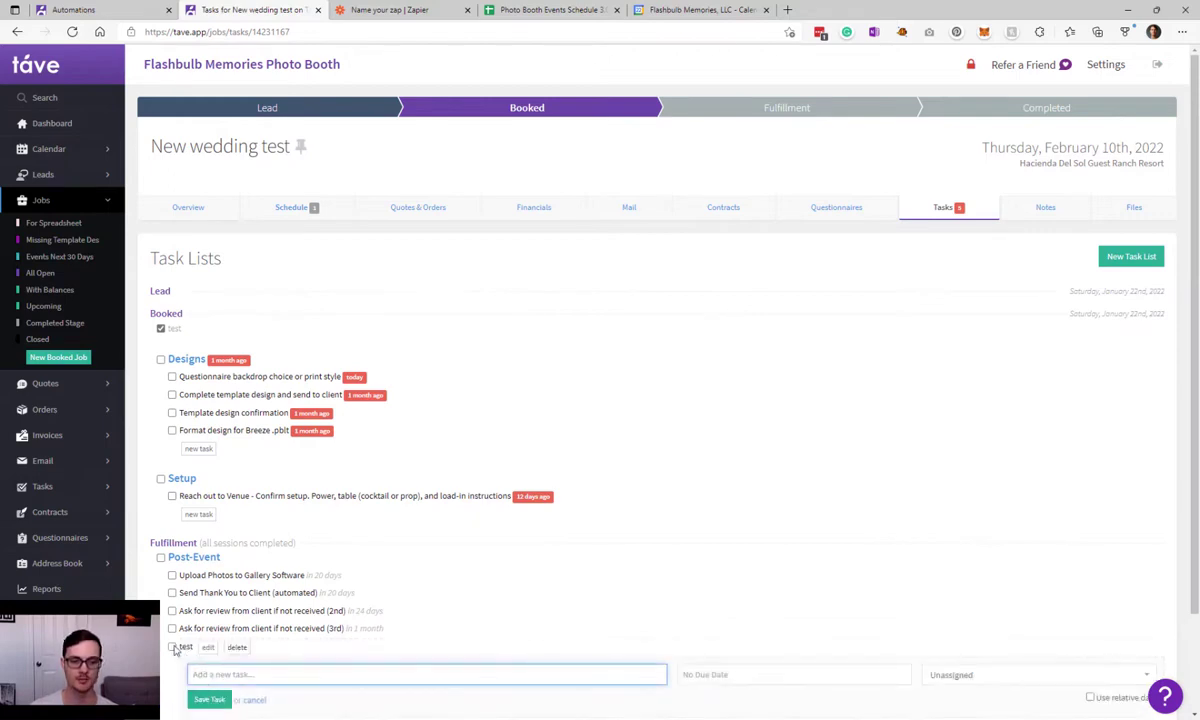
pyautogui.click(172, 647)
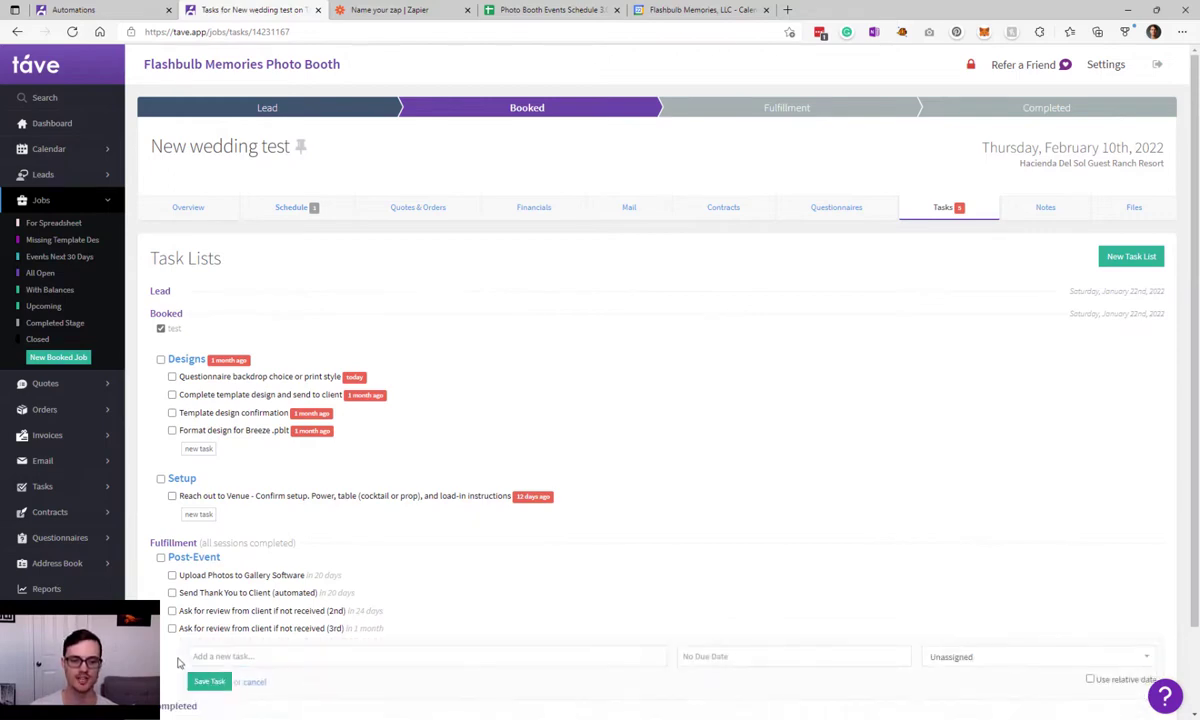
# - Open the execution history of the Webhook when task completed automation again and check its latest run
pyautogui.click(42, 8)
pyautogui.scroll(-10, 432, 394)
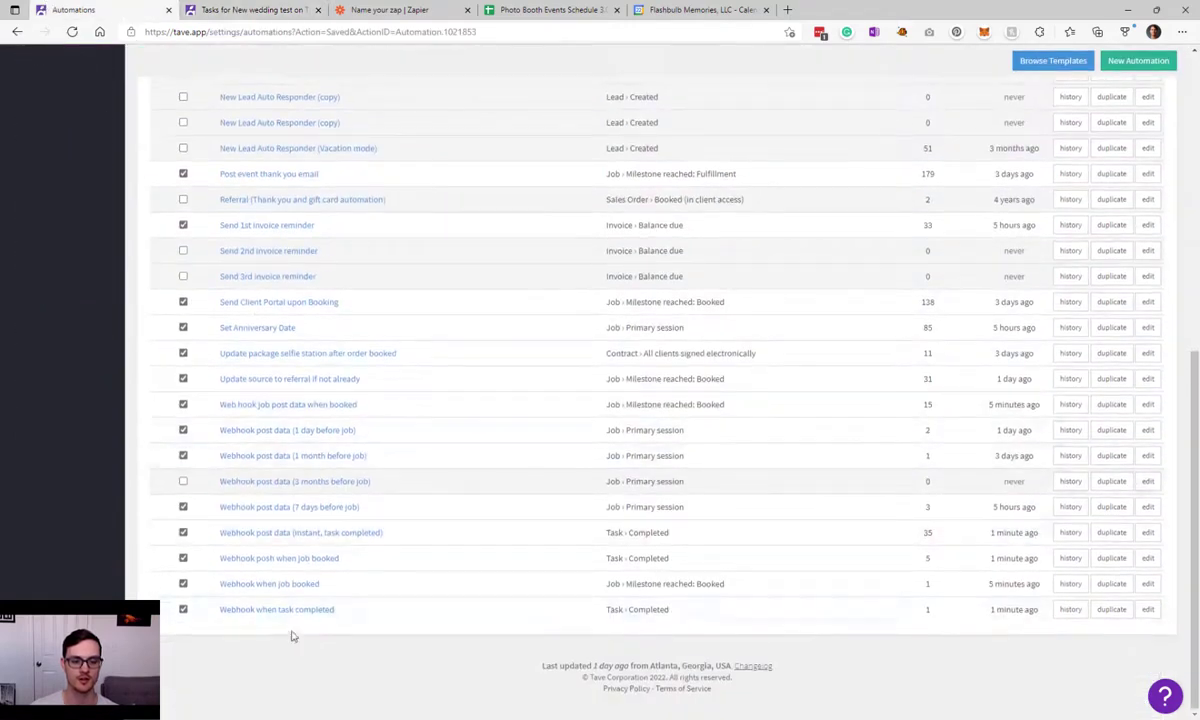
pyautogui.moveTo(605, 613); pyautogui.dragTo(836, 622)
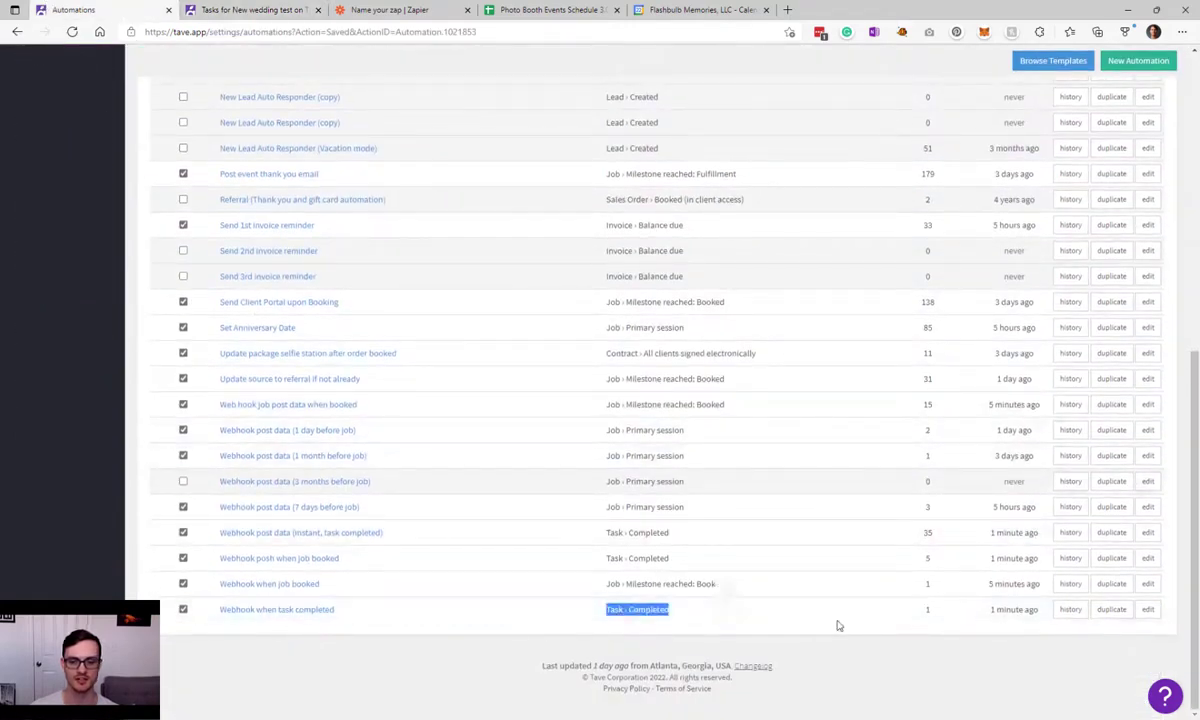
pyautogui.click(1070, 609)
pyautogui.moveTo(473, 170); pyautogui.dragTo(645, 220)
pyautogui.click(785, 218)
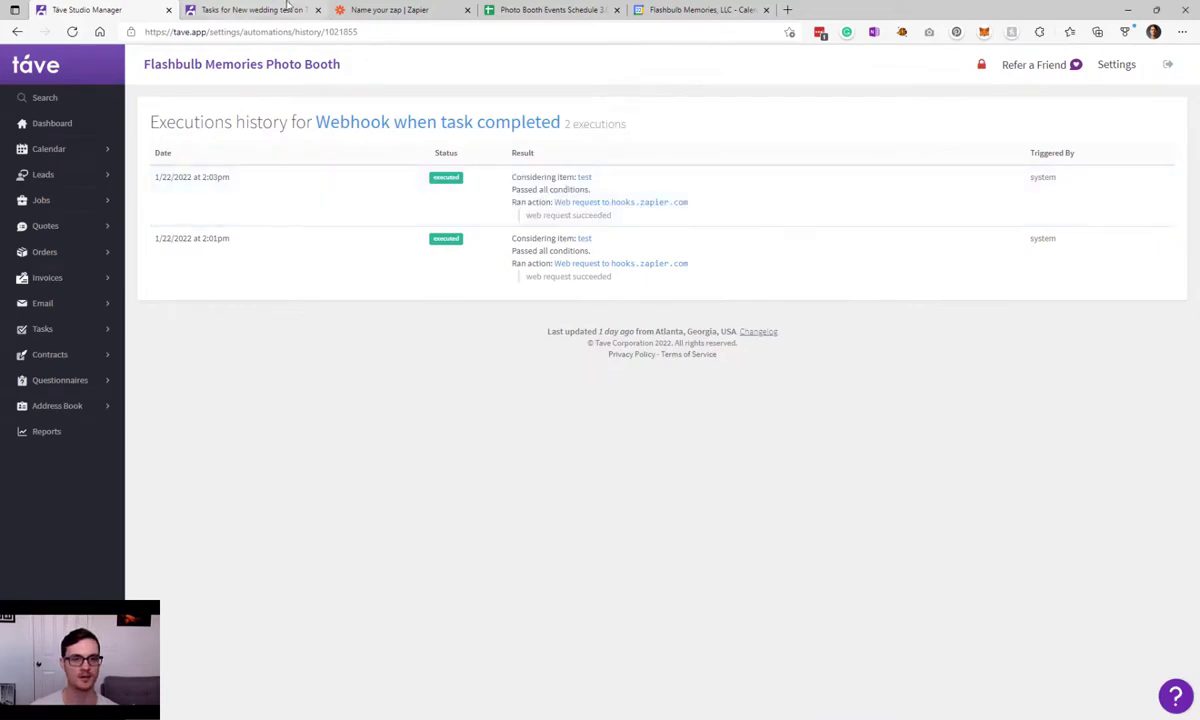
# - Switch to the Zapier zap, load more requests in the Catch Hook's trigger test, select Request C and check its fields
pyautogui.click(405, 10)
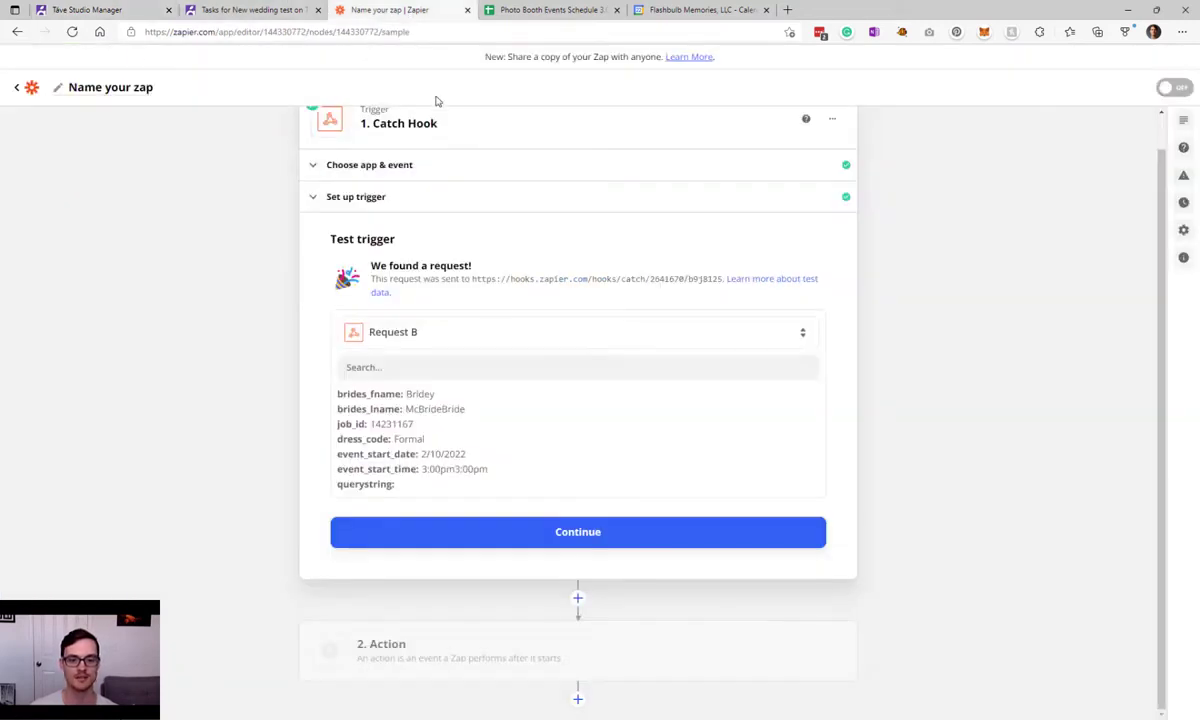
pyautogui.click(506, 332)
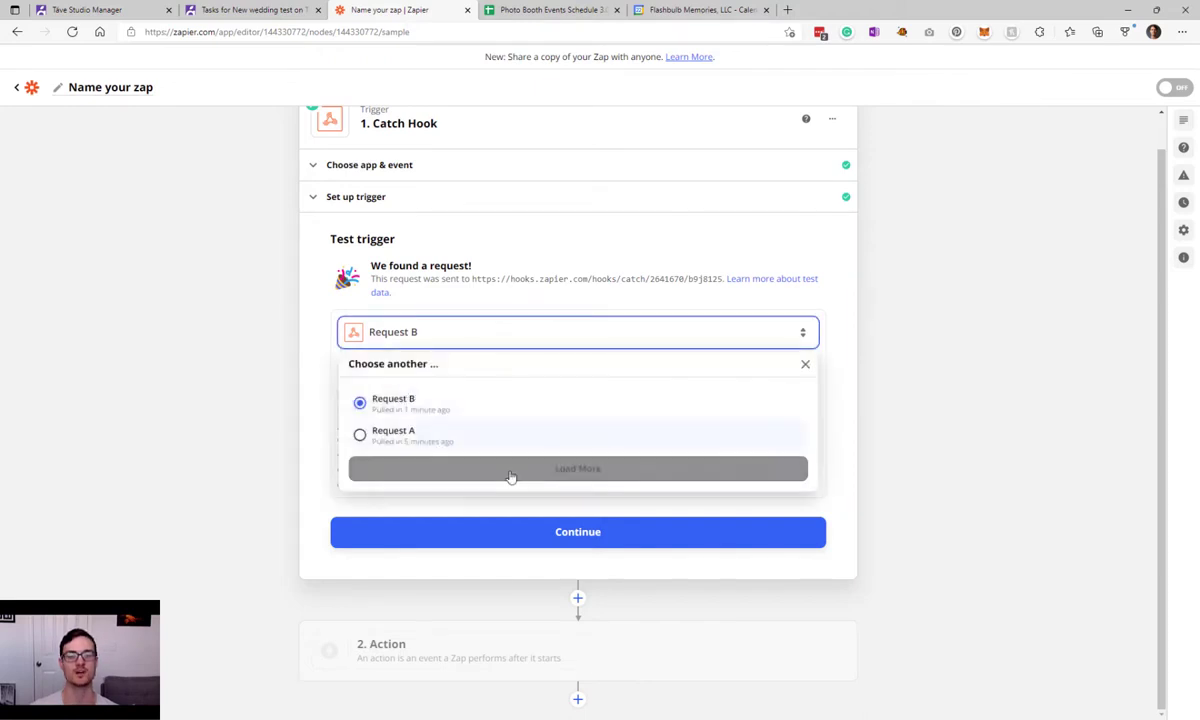
pyautogui.click(510, 470)
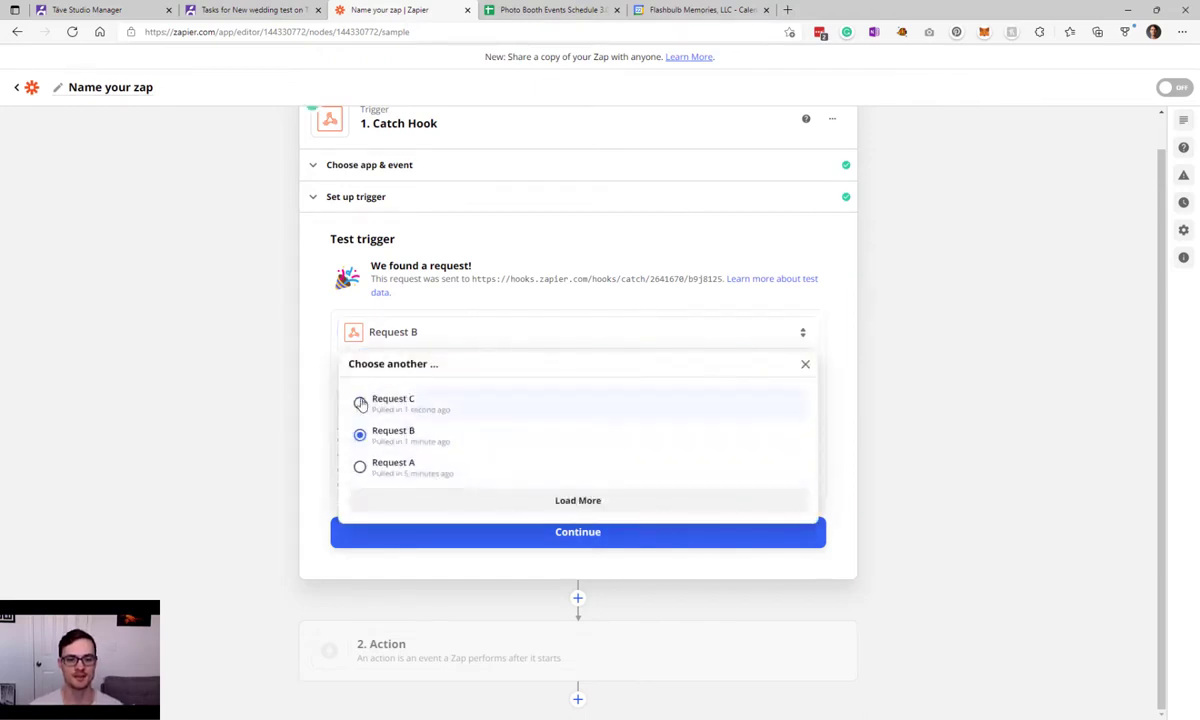
pyautogui.click(359, 403)
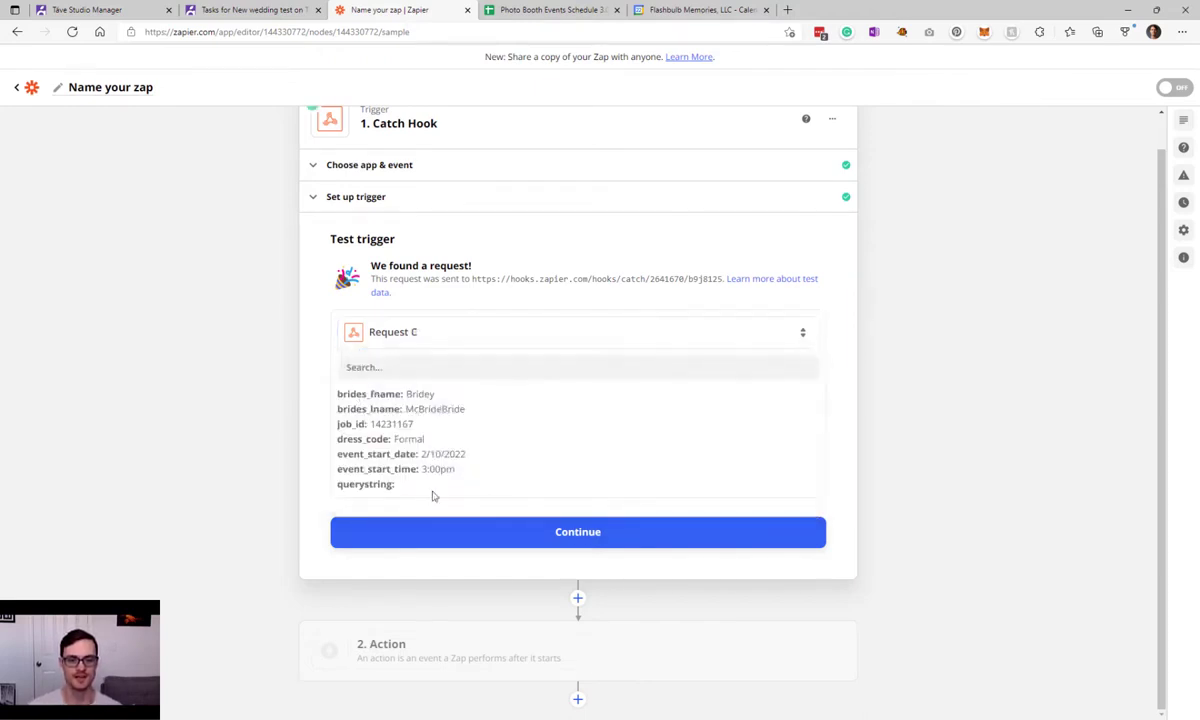
pyautogui.moveTo(431, 494); pyautogui.dragTo(332, 372)
pyautogui.click(502, 426)
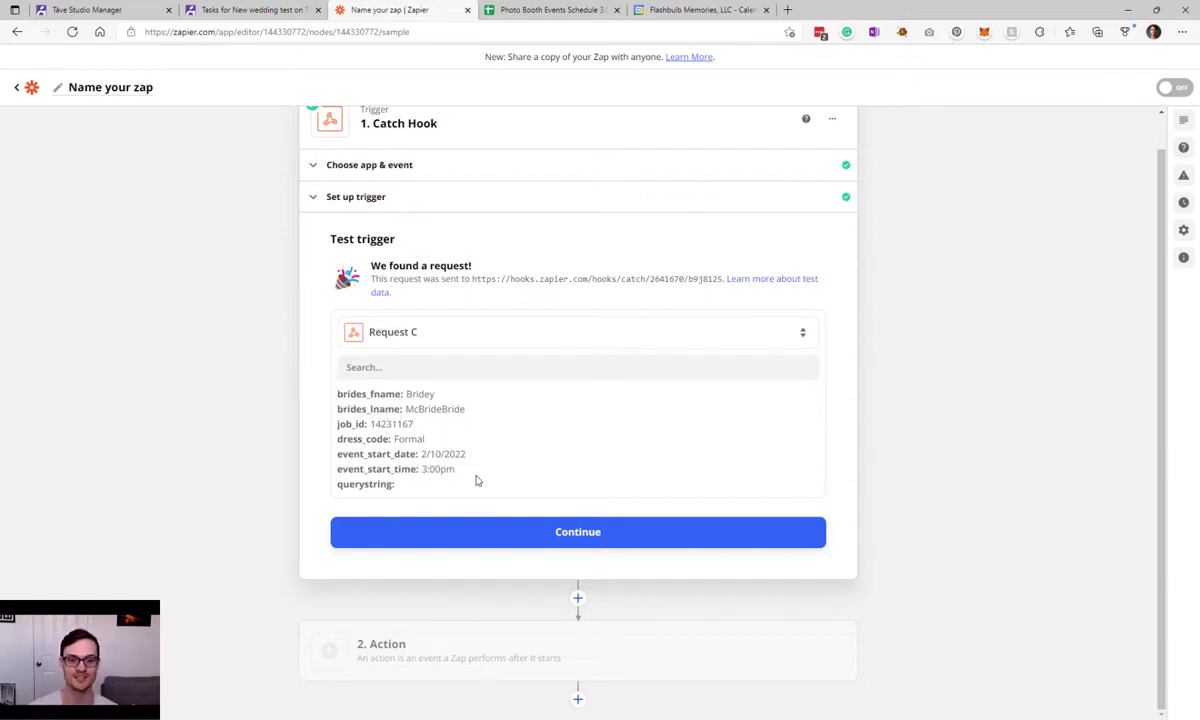
# - Continue to the zap's action step and look over the apps offered for it
pyautogui.click(573, 533)
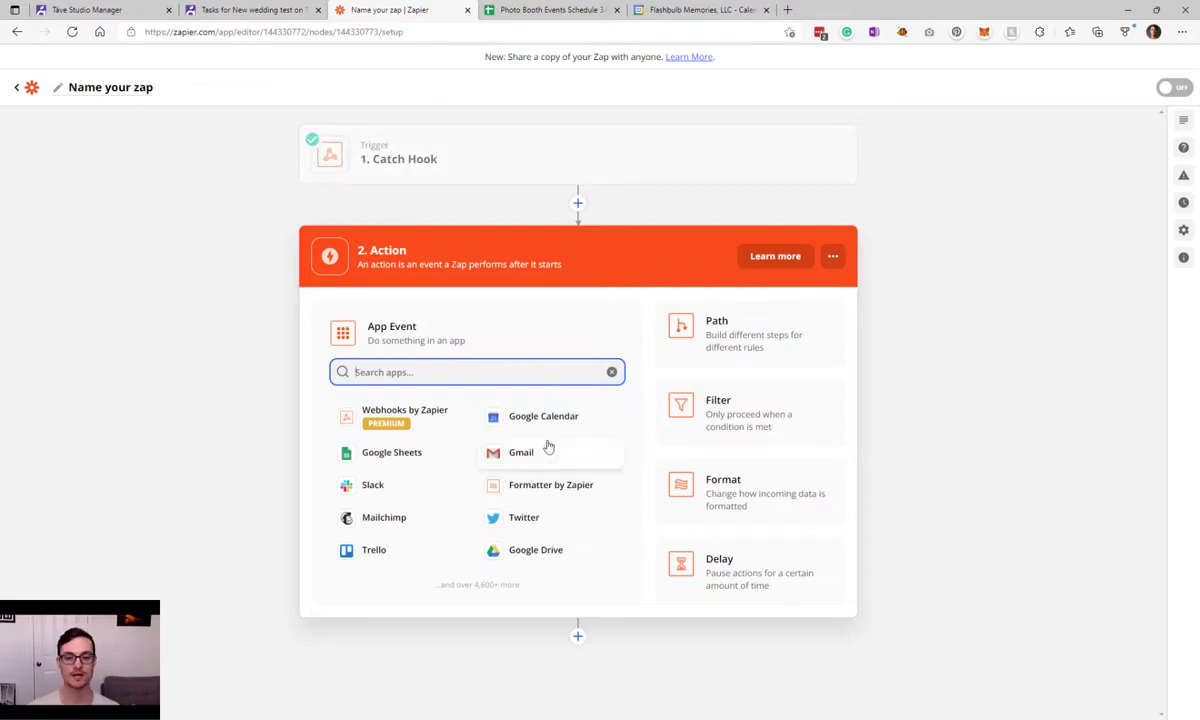
pyautogui.click(488, 586)
pyautogui.moveTo(489, 587); pyautogui.dragTo(539, 589)
pyautogui.click(537, 586)
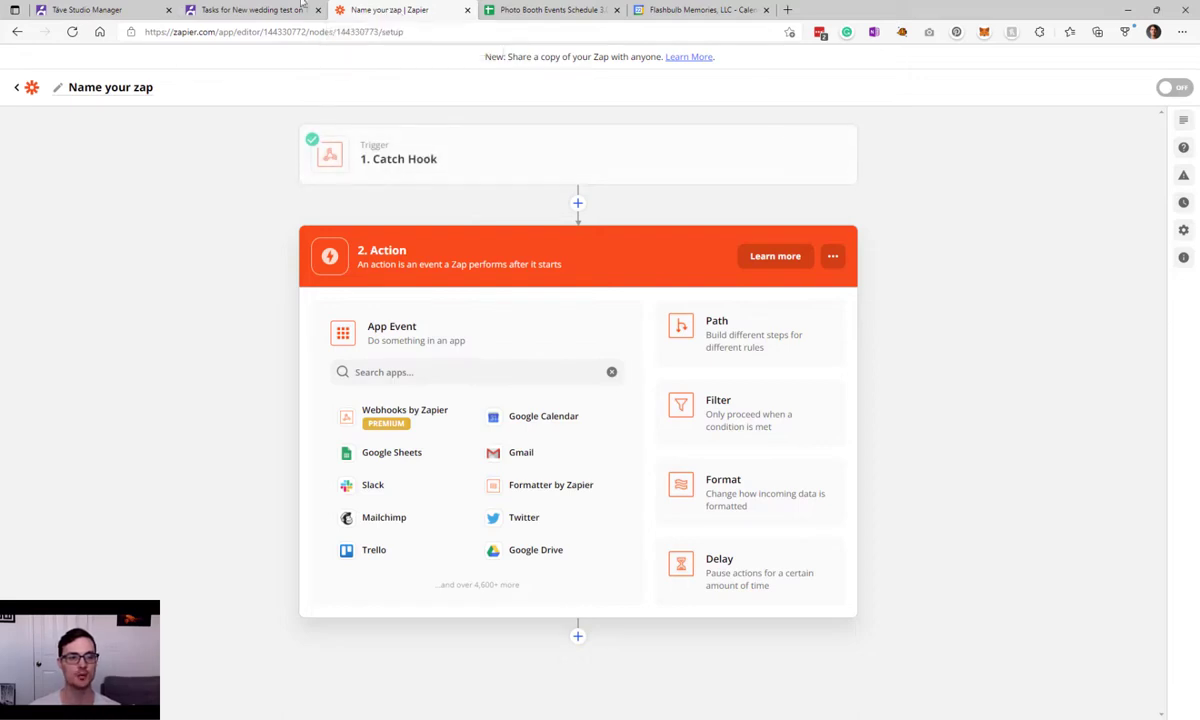
# - Return to Táve, open the automations list and duplicate the Webhook when job booked automation
pyautogui.click(127, 6)
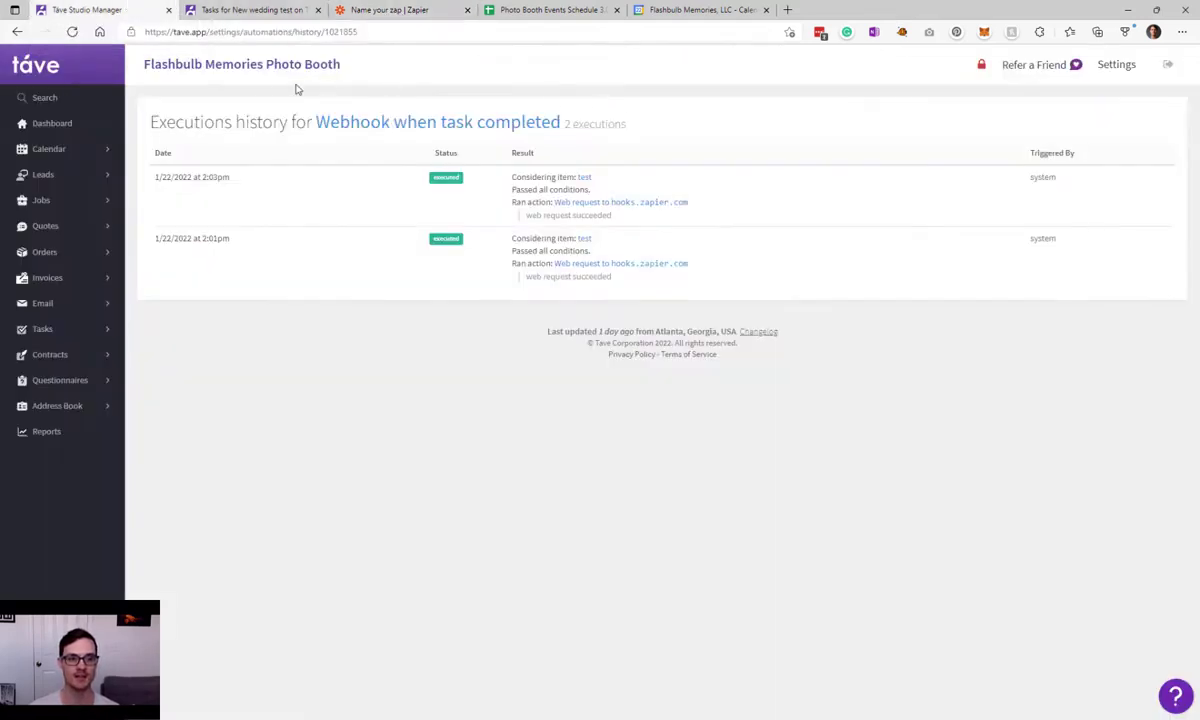
pyautogui.click(1100, 66)
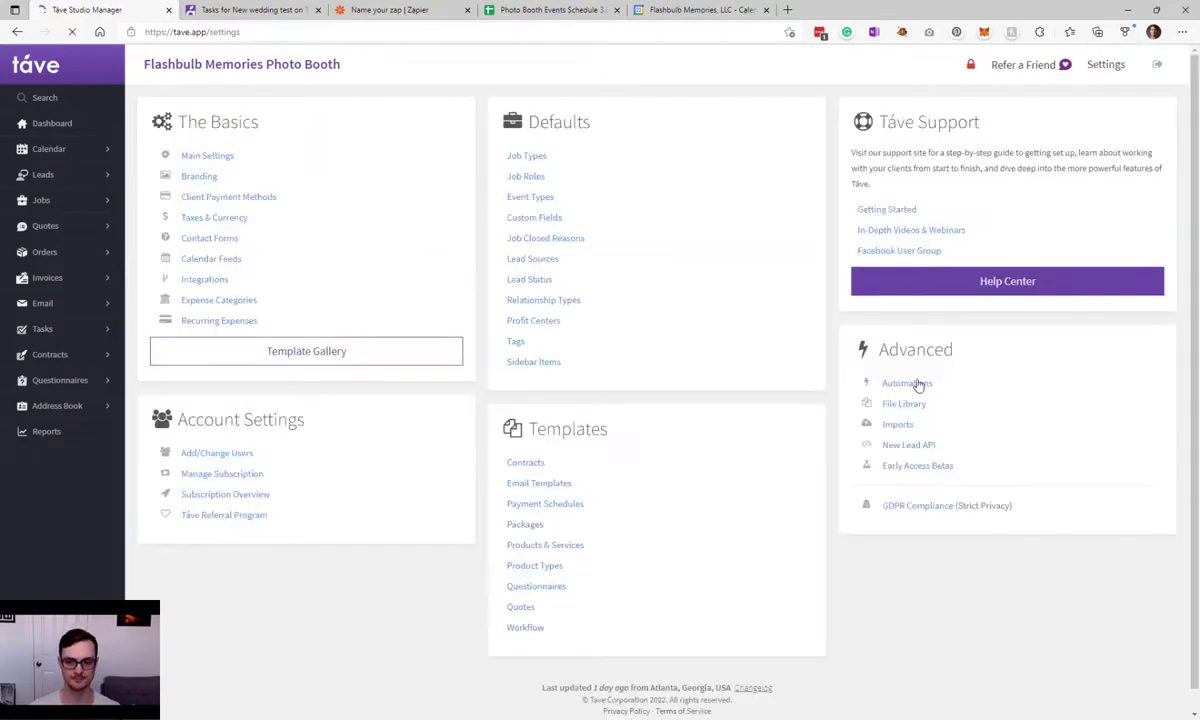
pyautogui.click(907, 384)
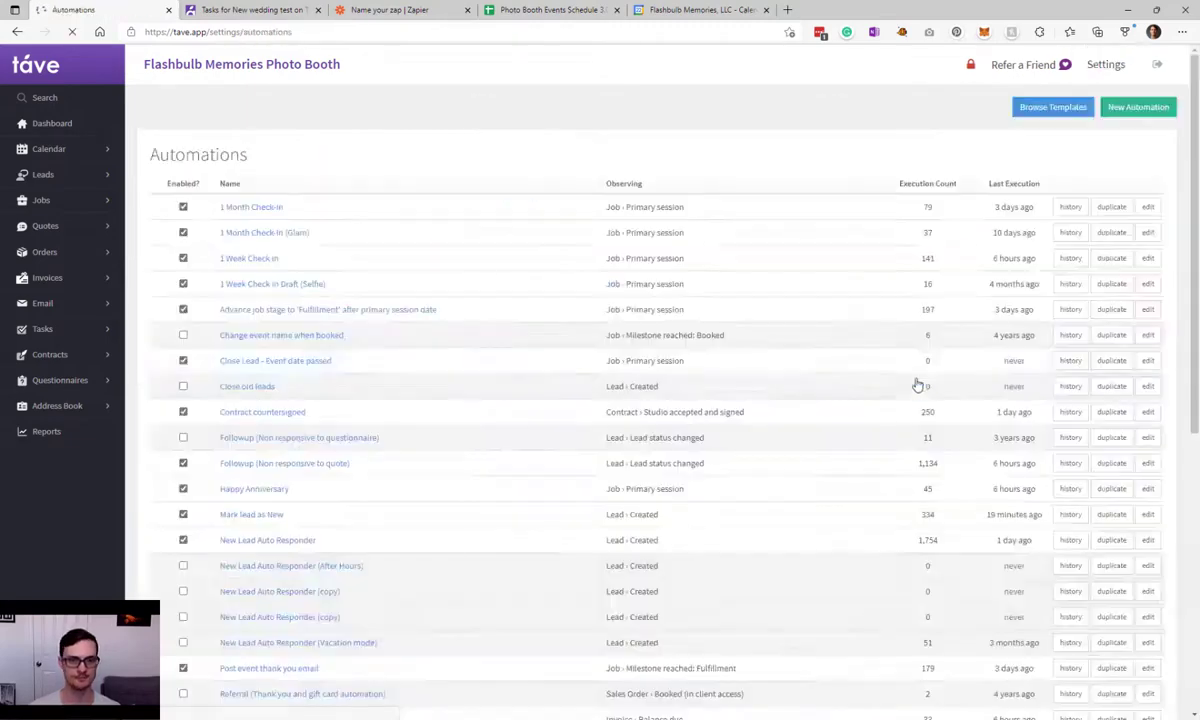
pyautogui.scroll(-10, 461, 608)
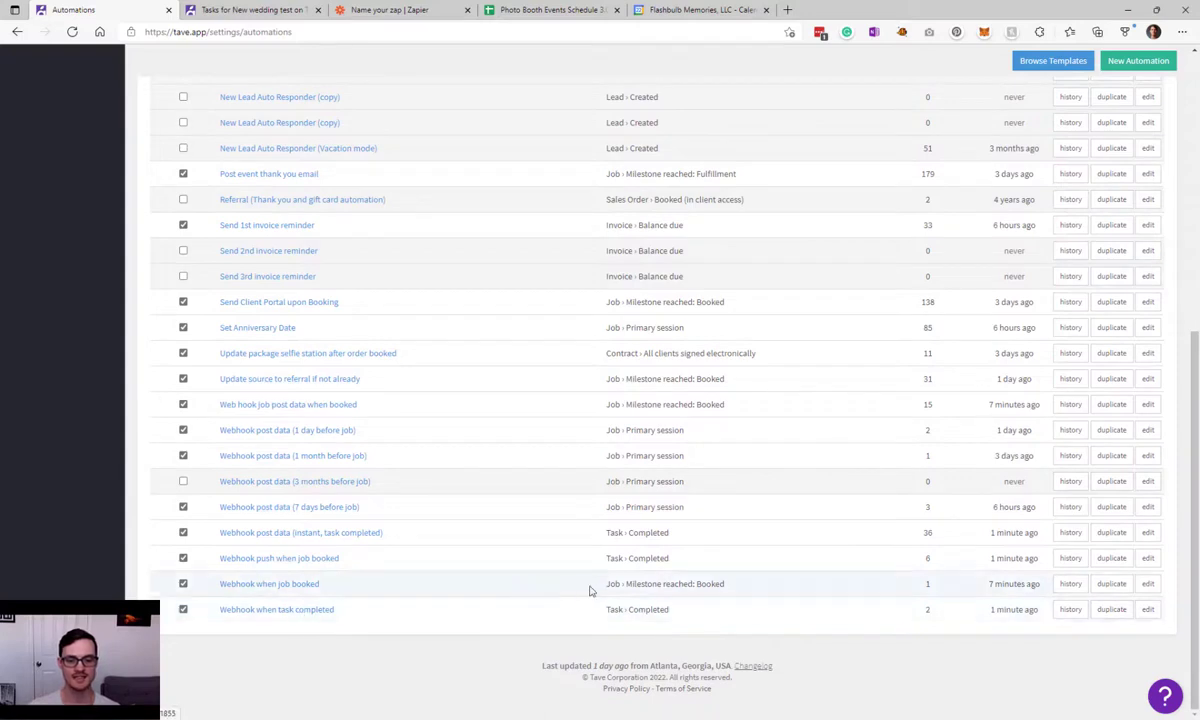
pyautogui.moveTo(592, 586); pyautogui.dragTo(775, 587)
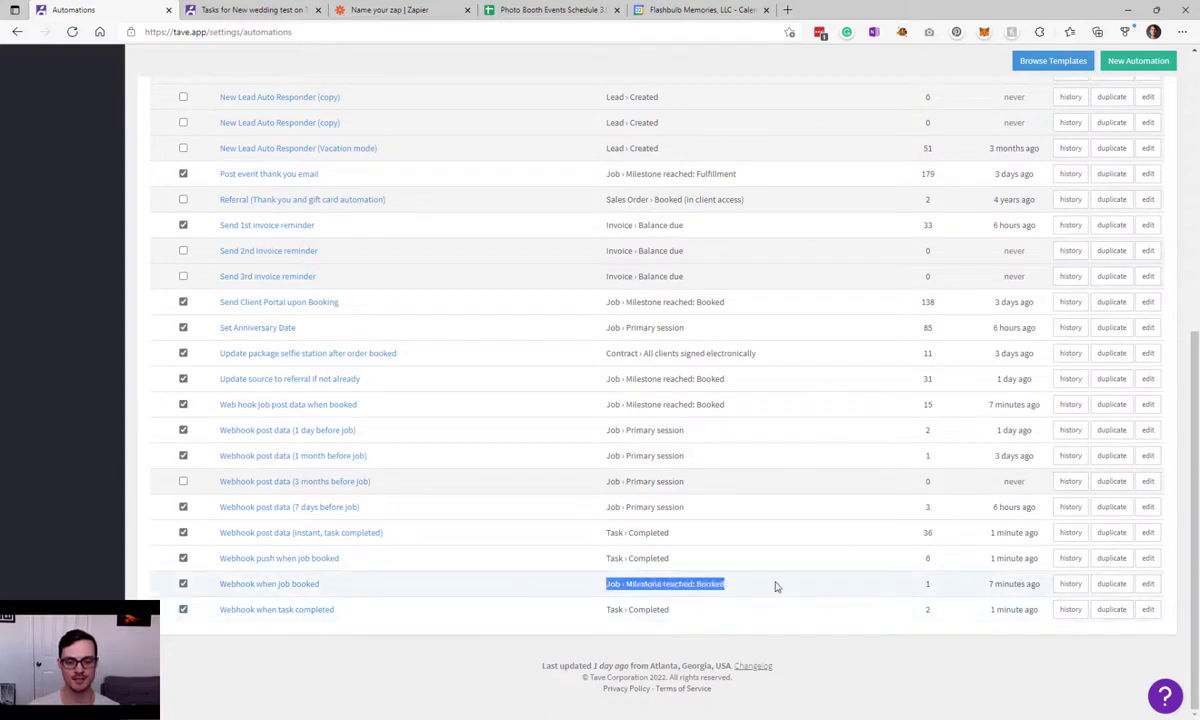
pyautogui.moveTo(604, 609); pyautogui.dragTo(699, 619)
pyautogui.click(697, 620)
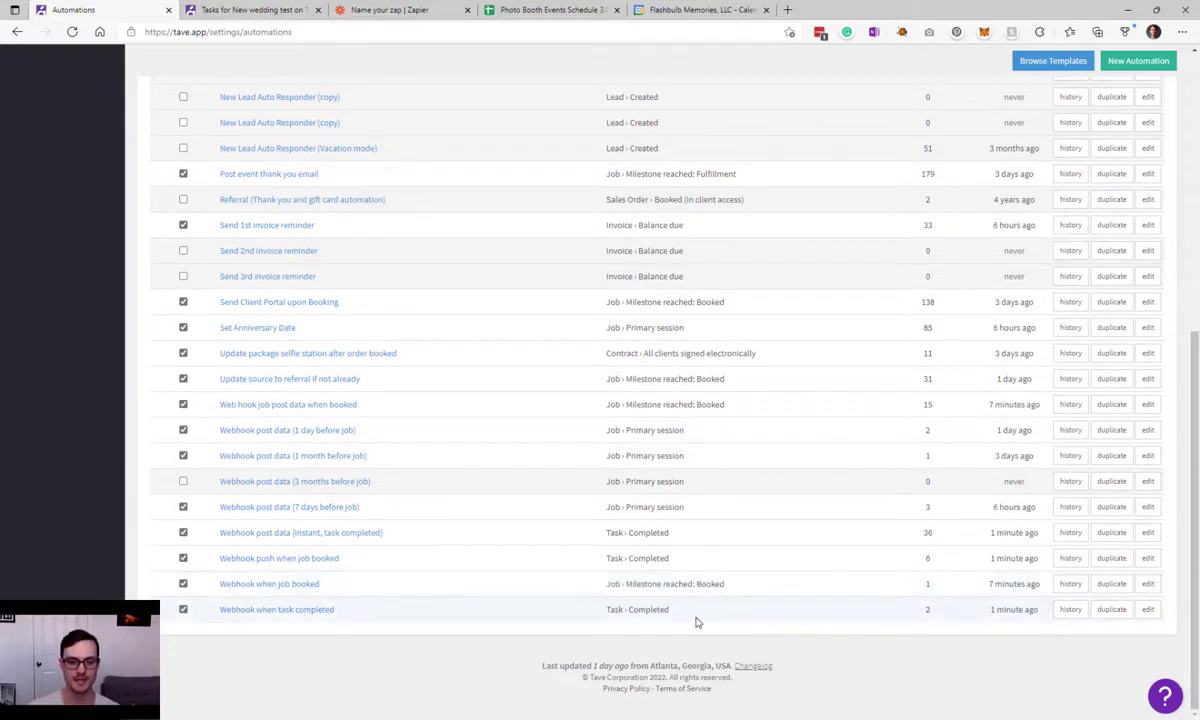
pyautogui.click(1108, 591)
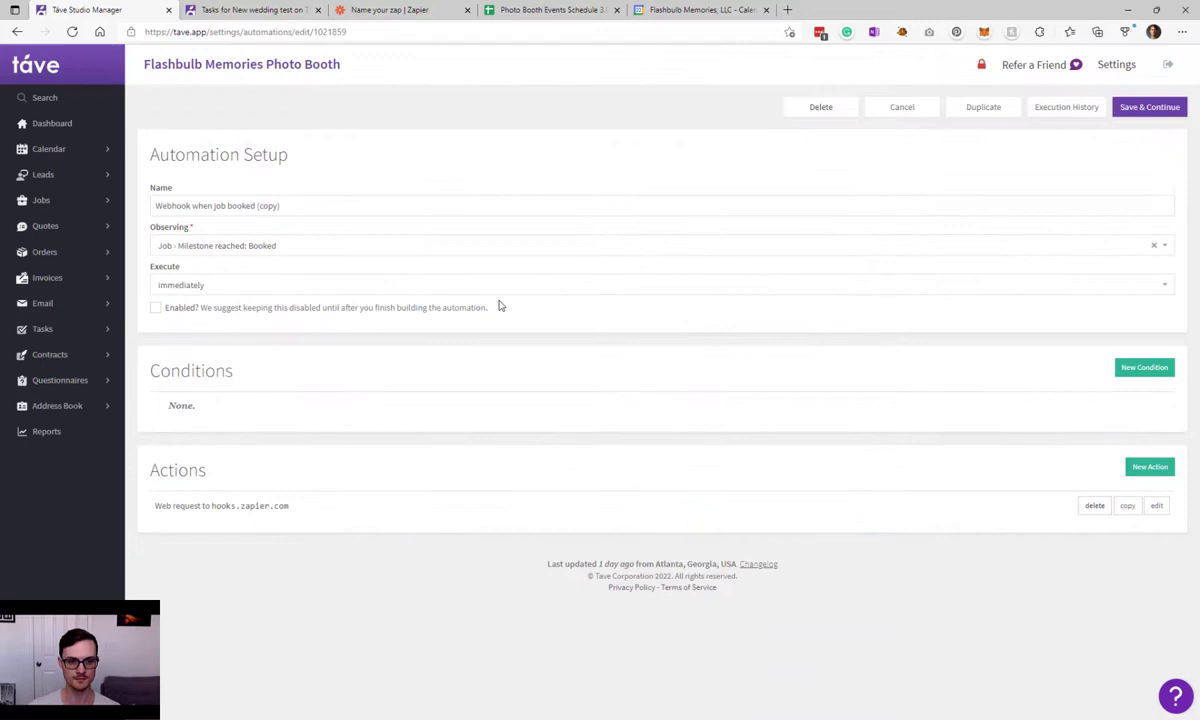
# - Remove the word copy from the duplicated automation's name and make it observe Job - Primary session
pyautogui.click(314, 244)
pyautogui.click(297, 206)
pyautogui.moveTo(297, 206); pyautogui.dragTo(257, 205)
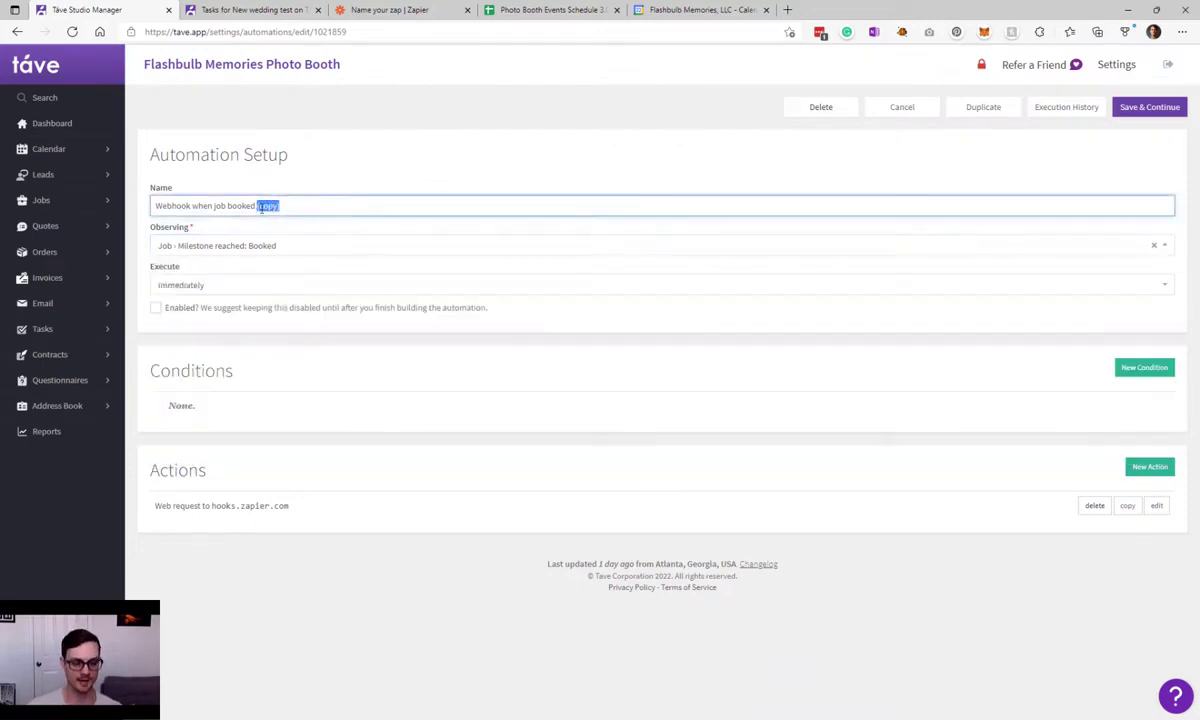
pyautogui.press('BackSpace')
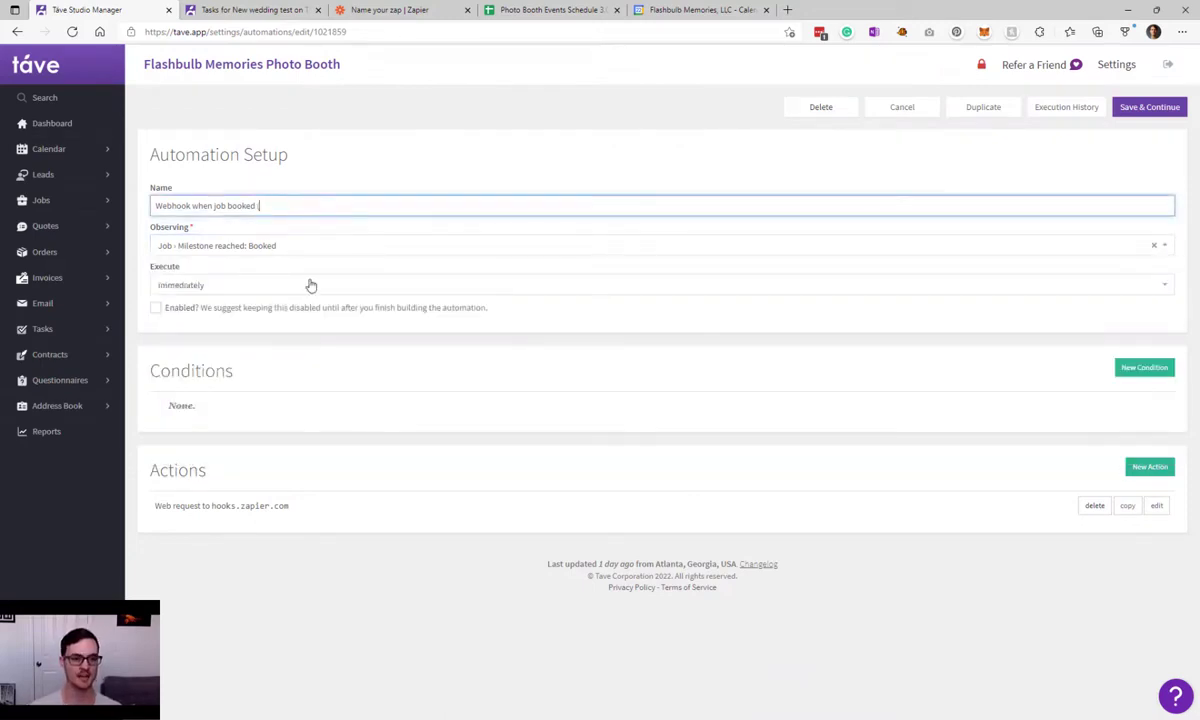
pyautogui.click(297, 244)
pyautogui.scroll(-1, 298, 320)
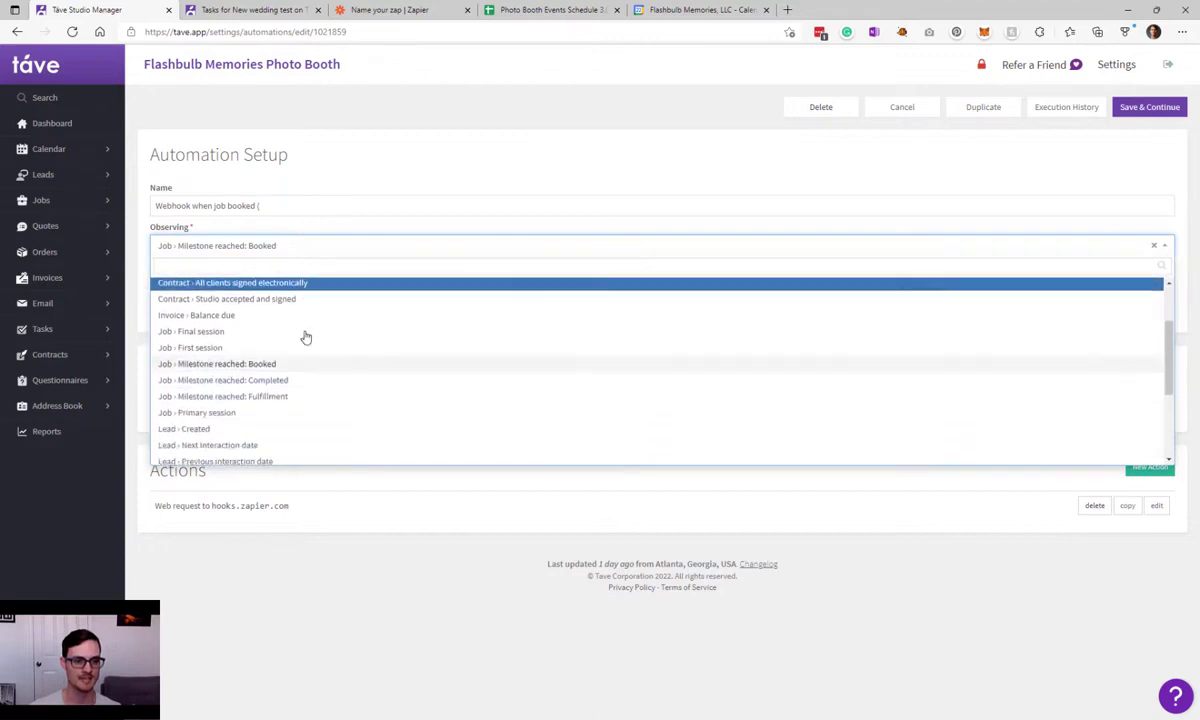
pyautogui.click(300, 413)
# - Set the duplicated automation to execute the day before the primary session
pyautogui.click(236, 284)
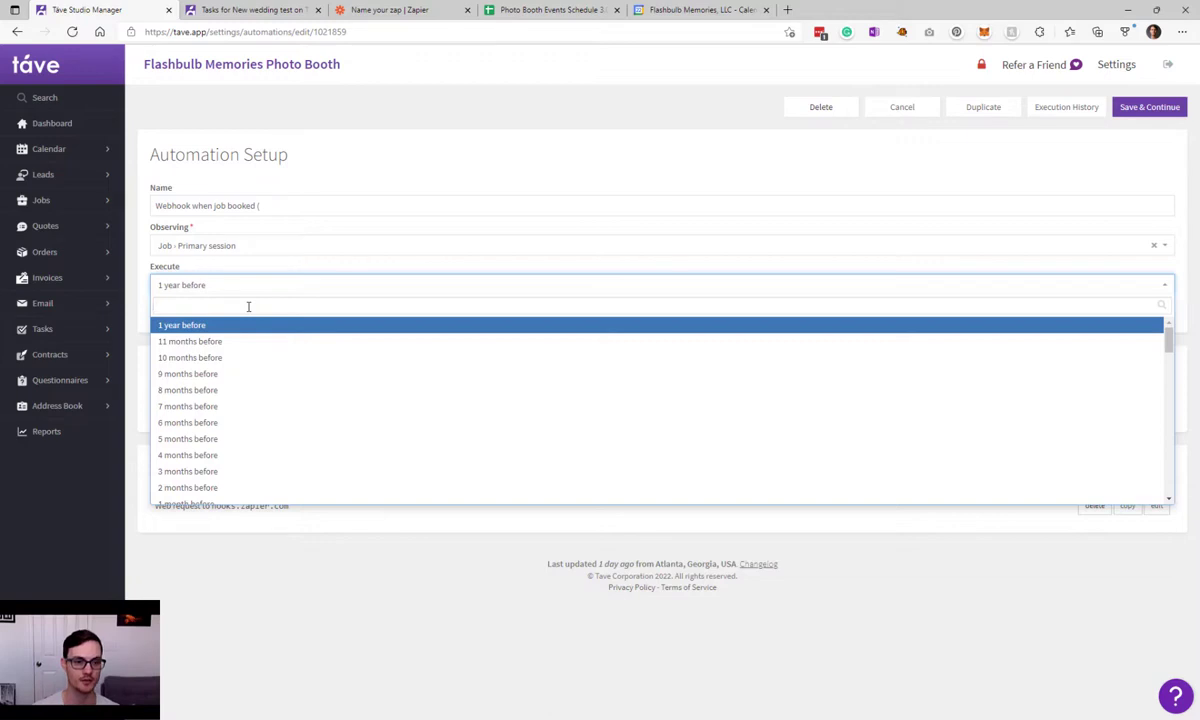
pyautogui.write('1 da')
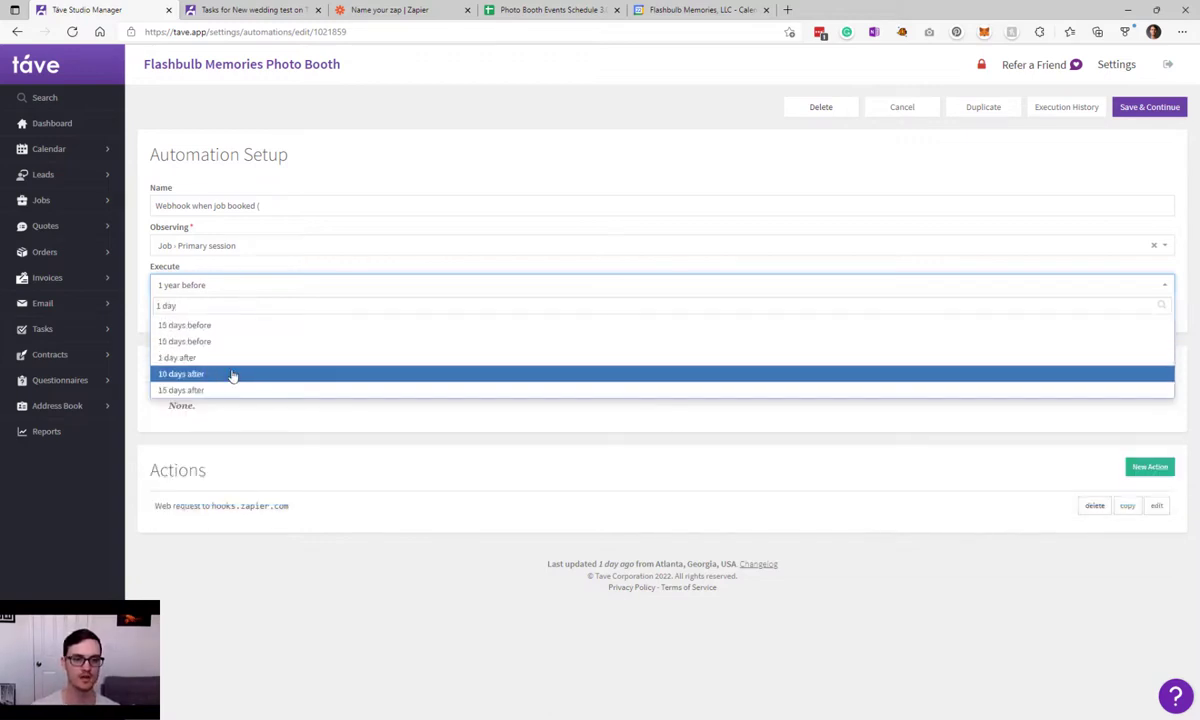
pyautogui.write('y')
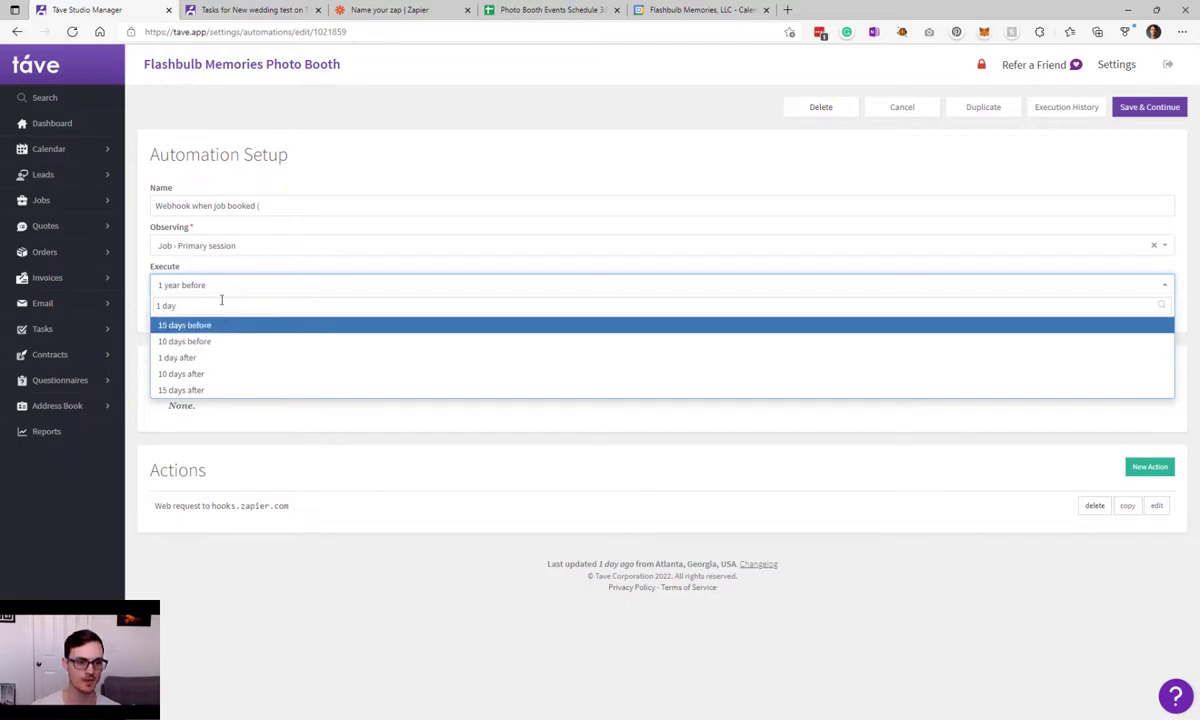
pyautogui.doubleClick(216, 306)
pyautogui.press('BackSpace')
pyautogui.press('BackSpace')
pyautogui.press('BackSpace')
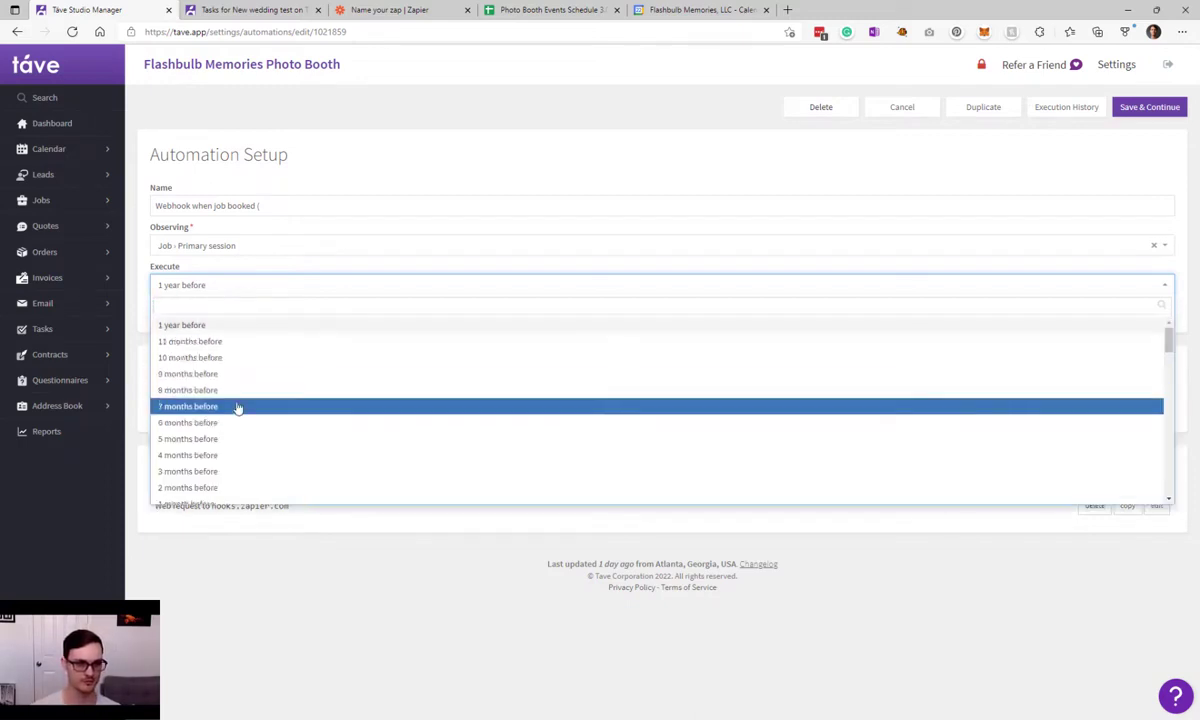
pyautogui.scroll(-3, 237, 407)
pyautogui.scroll(-5, 237, 407)
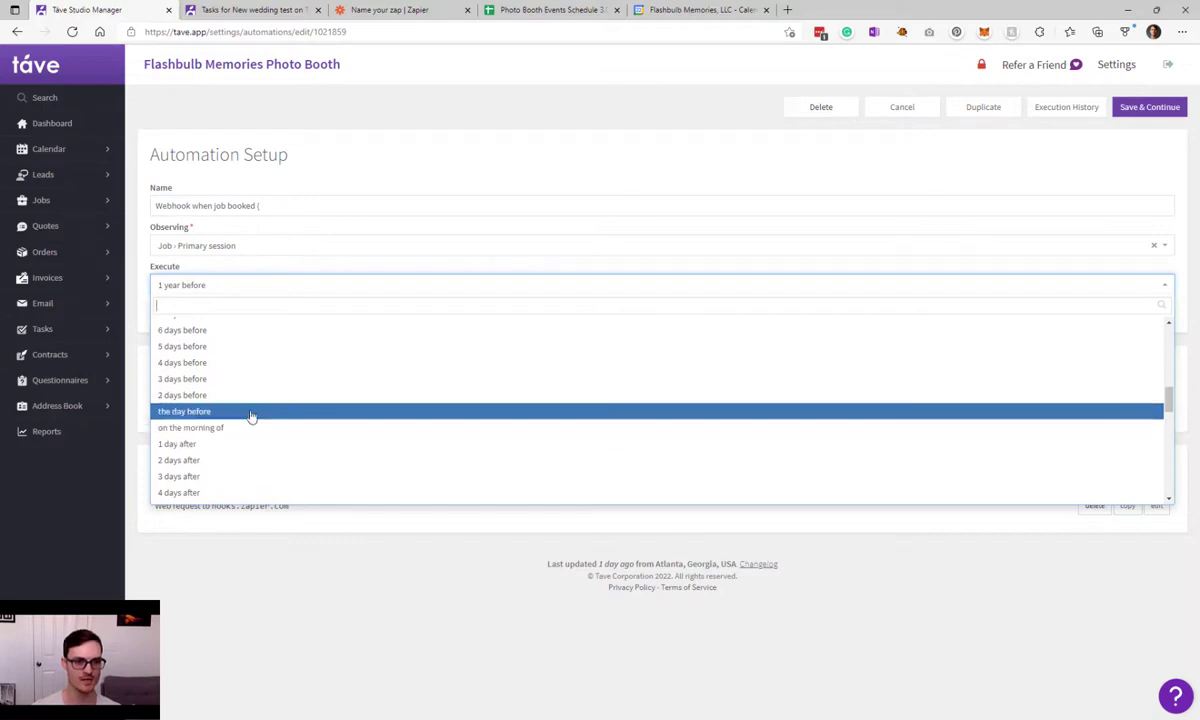
pyautogui.click(250, 413)
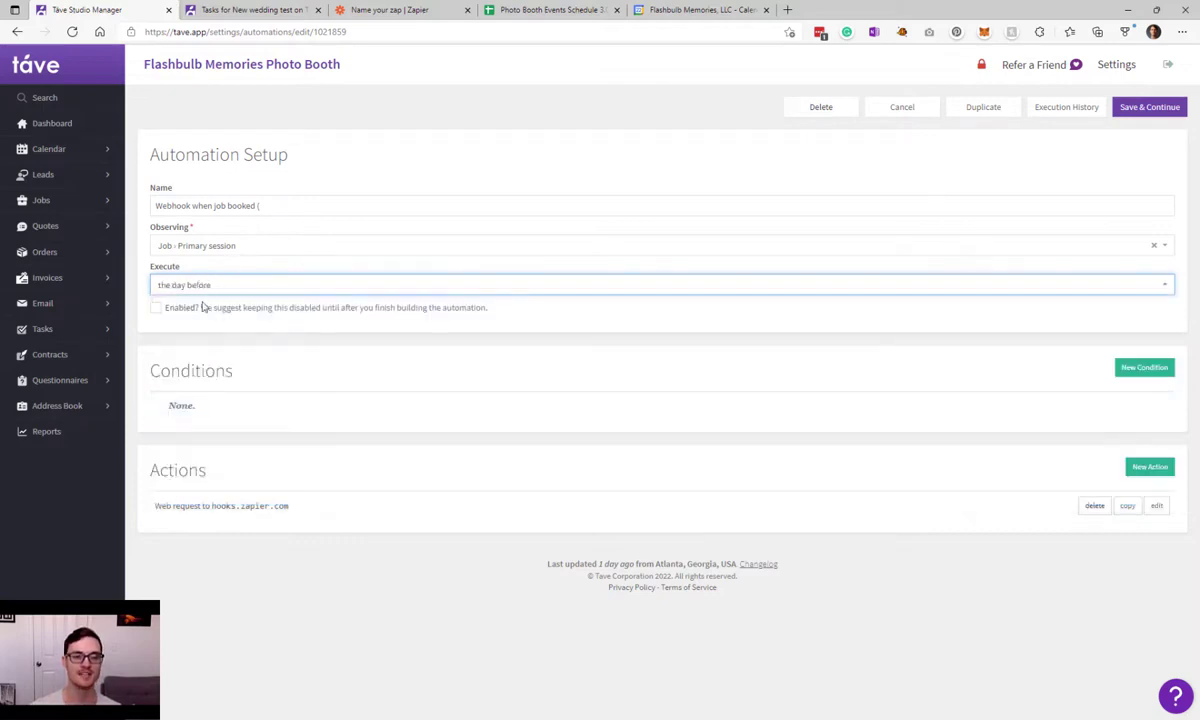
# - Rename the duplicated automation as Webhook push data (1 day before job)
pyautogui.click(216, 231)
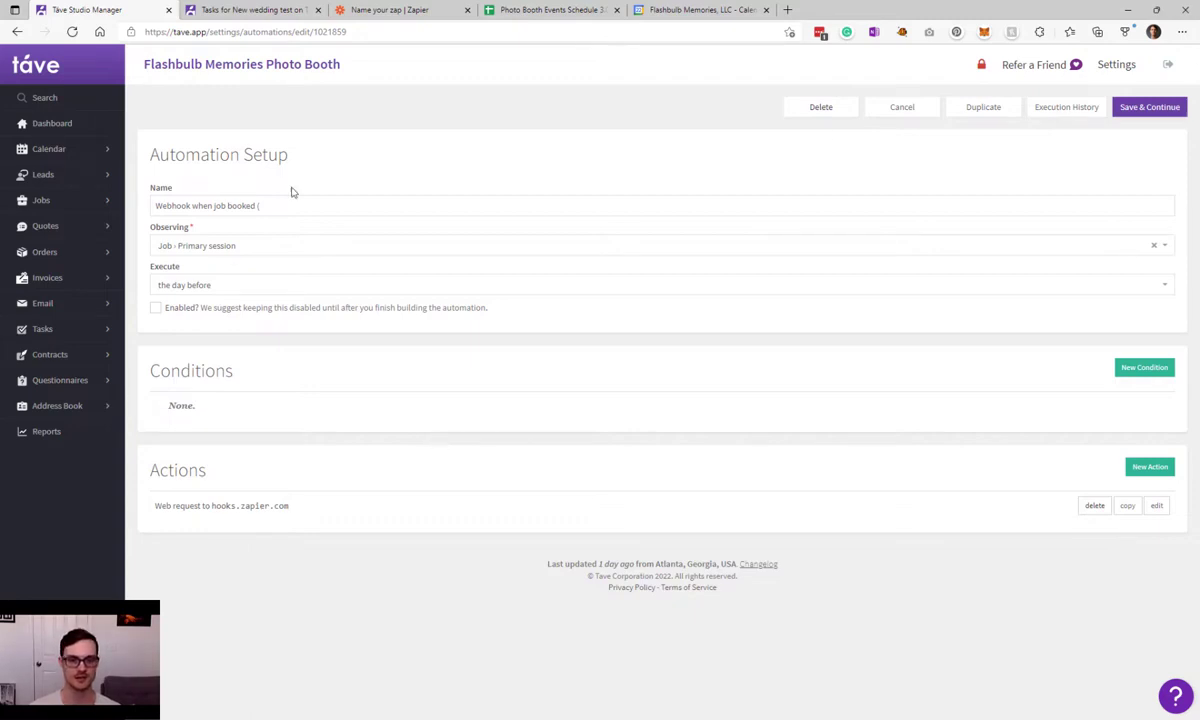
pyautogui.click(265, 207)
pyautogui.write('1 day before job')
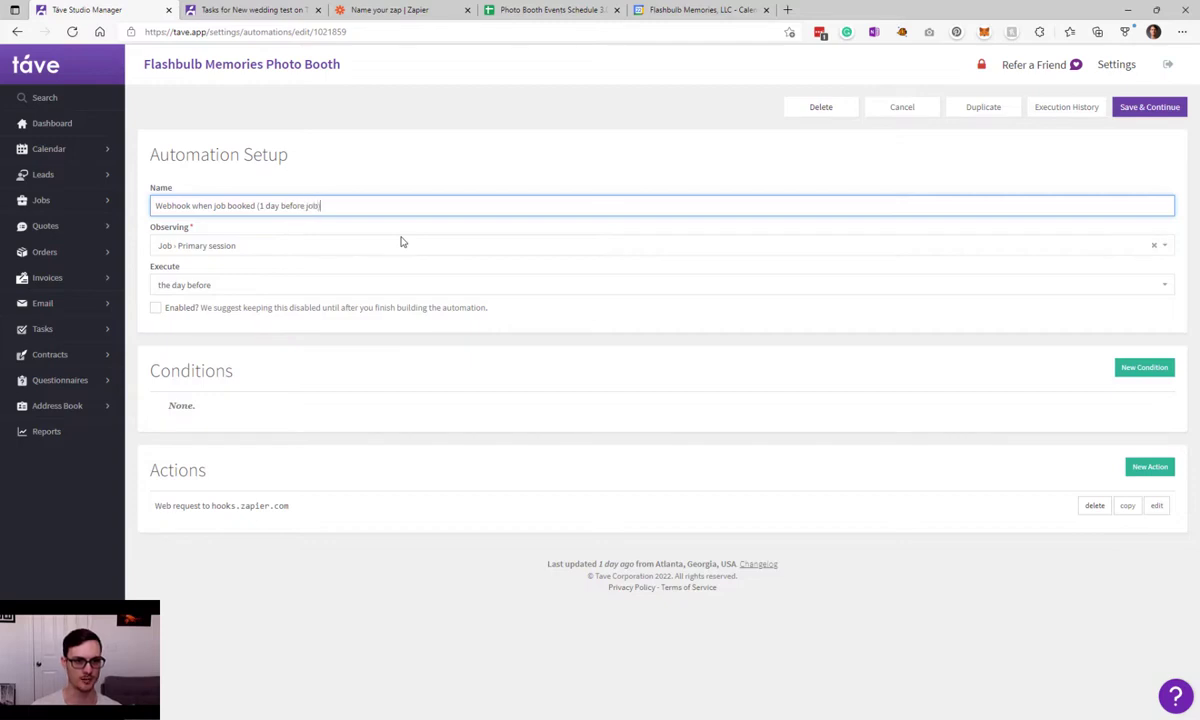
pyautogui.write(')')
pyautogui.moveTo(257, 205); pyautogui.dragTo(192, 212)
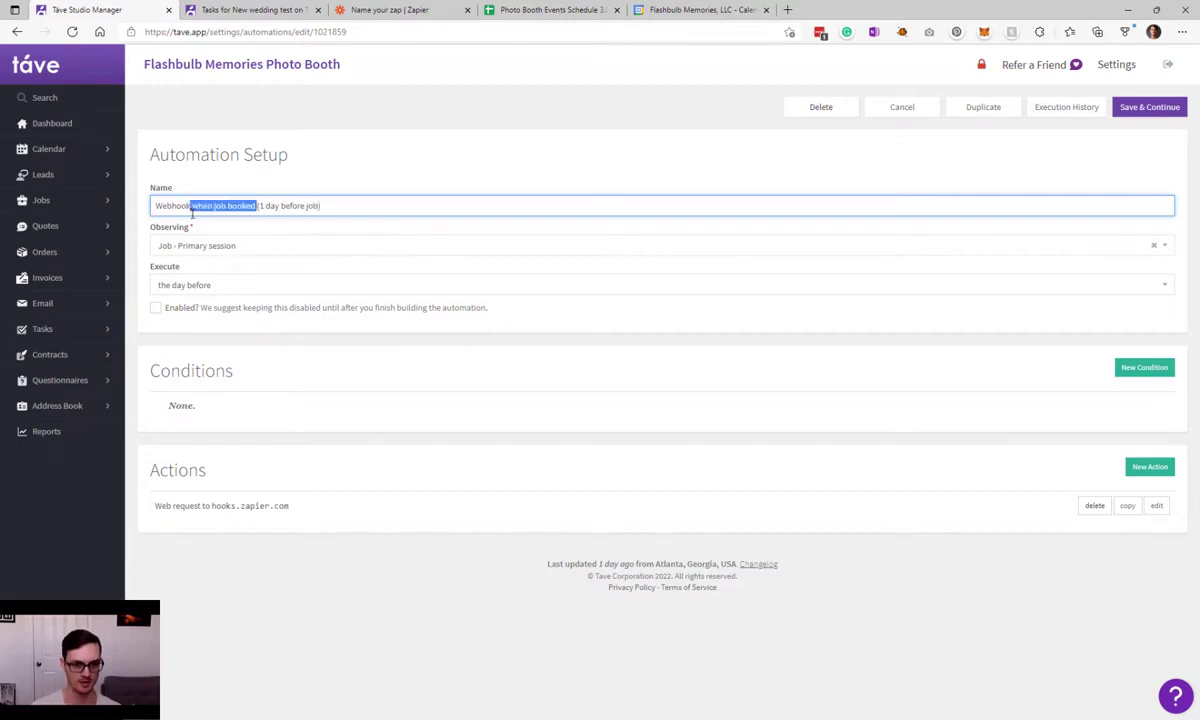
pyautogui.write('push data')
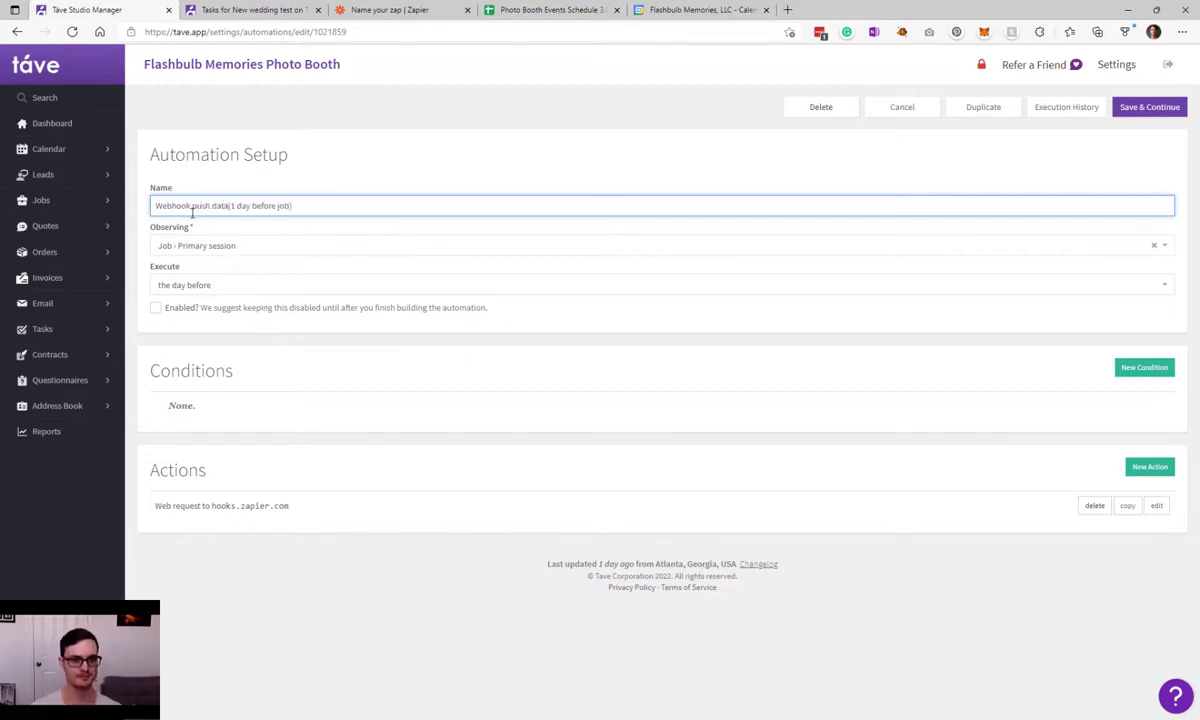
pyautogui.click(394, 222)
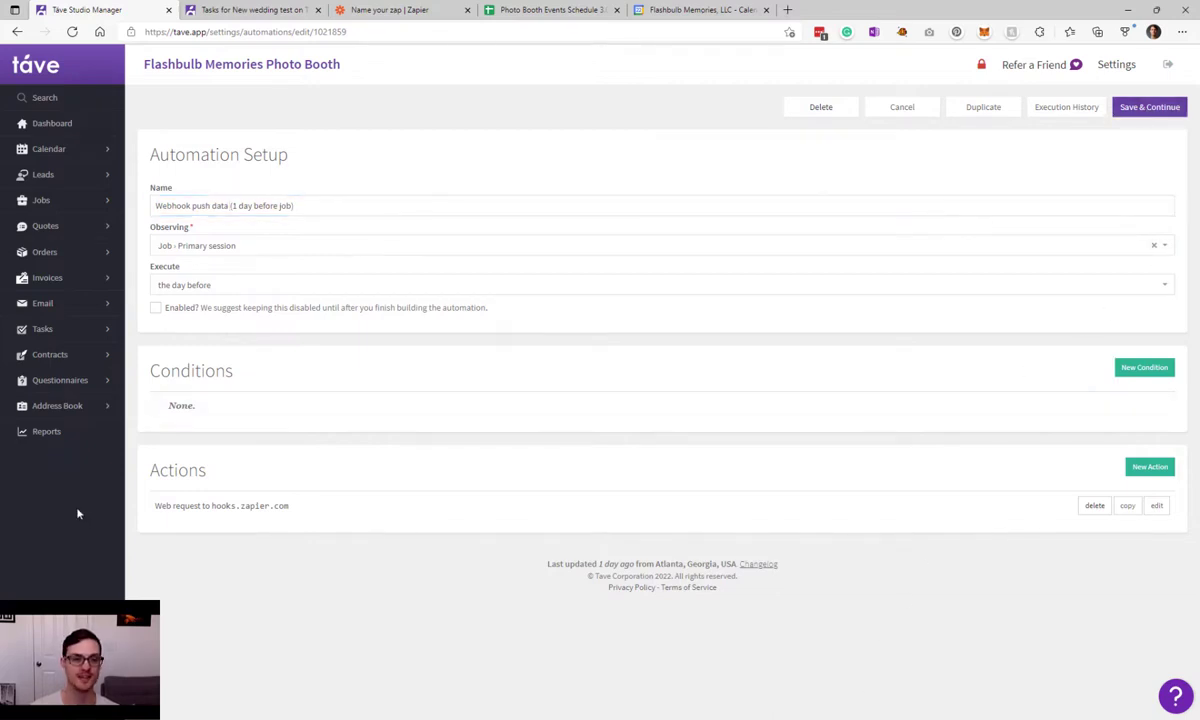
# - Change the duplicated automation's execution time to 1 month before
pyautogui.click(200, 283)
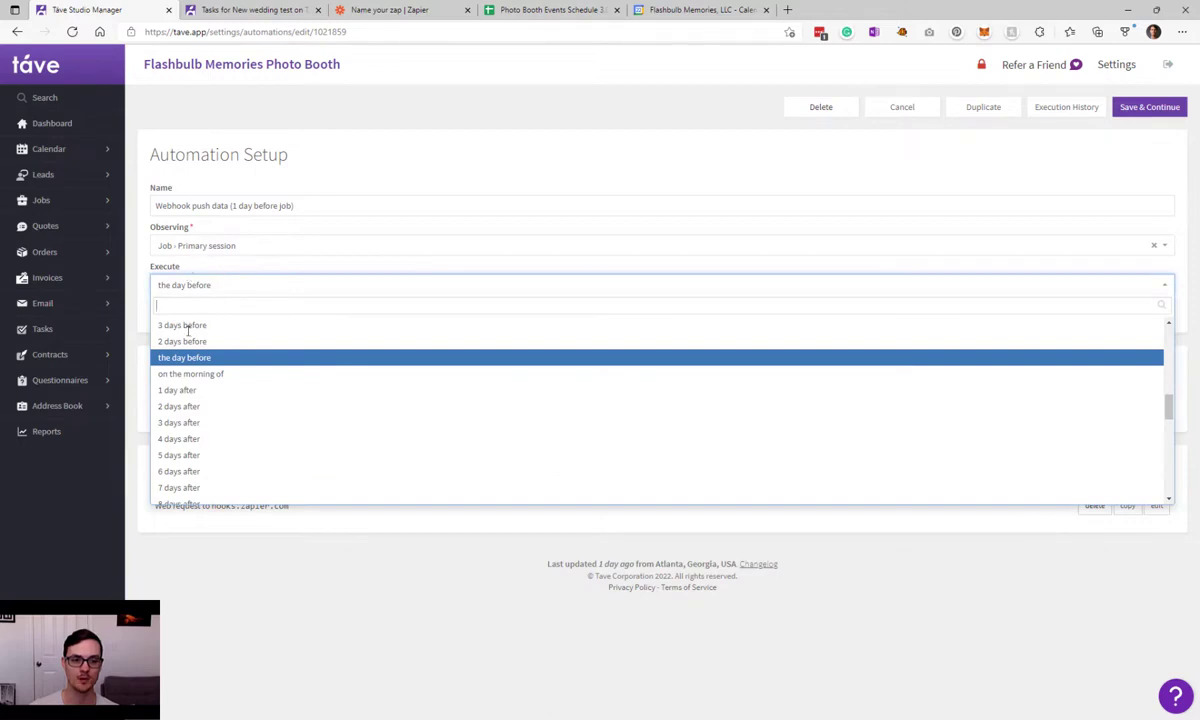
pyautogui.write('1')
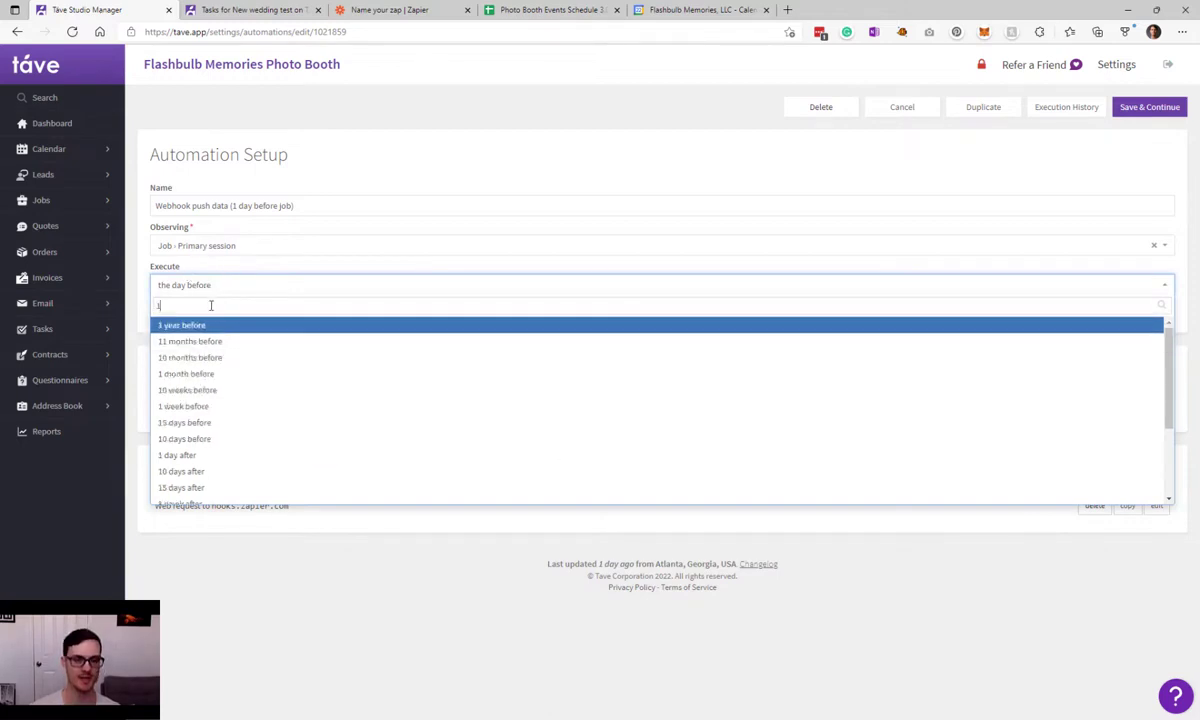
pyautogui.write(' month')
pyautogui.click(225, 360)
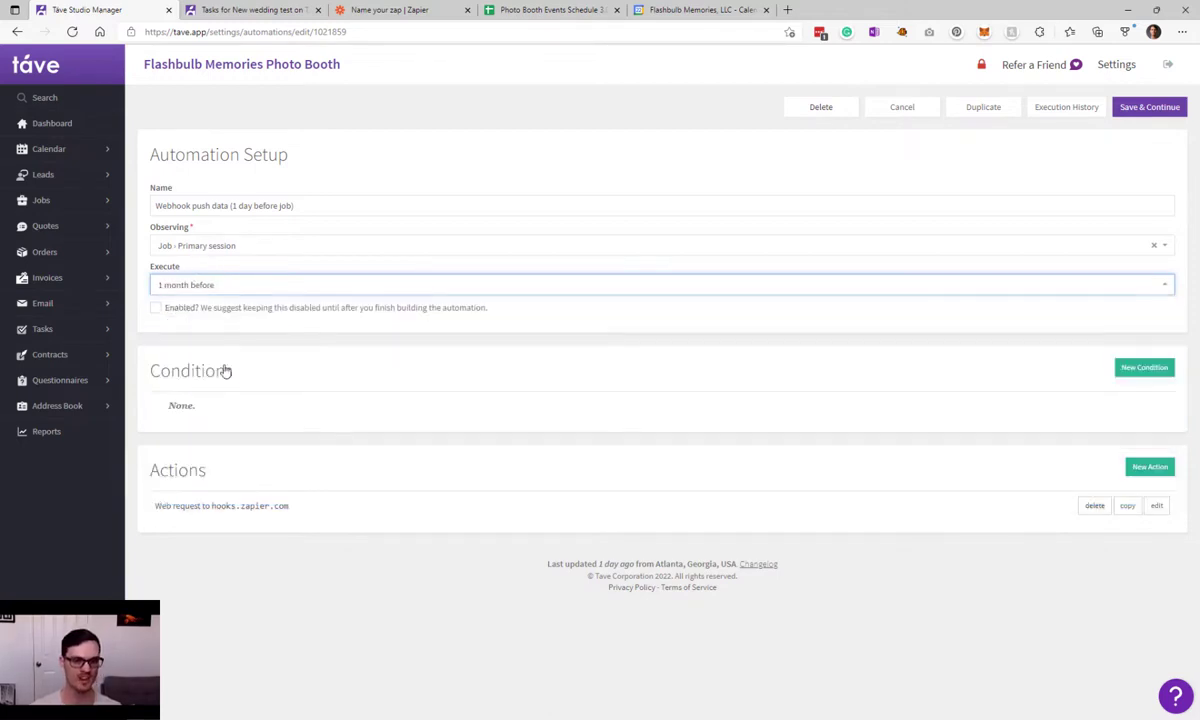
pyautogui.click(170, 284)
pyautogui.click(468, 159)
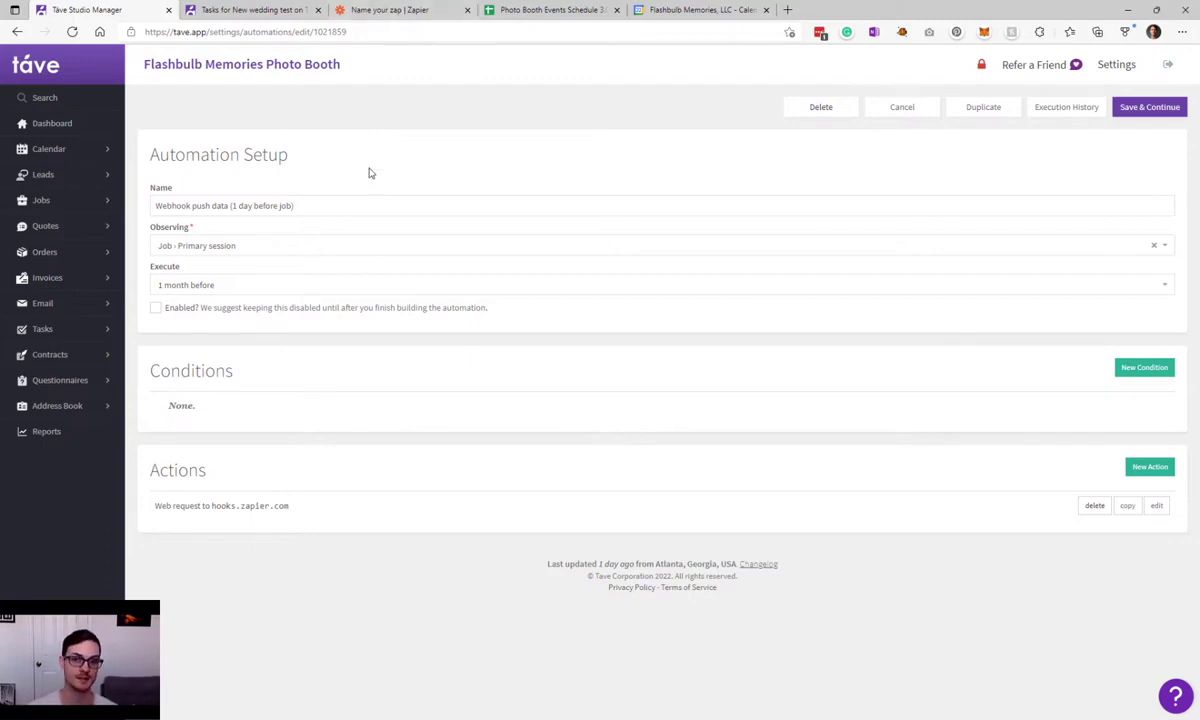
# - Switch to the Zapier zap, review the Catch Hook's Request C test fields and continue to the action step
pyautogui.click(355, 9)
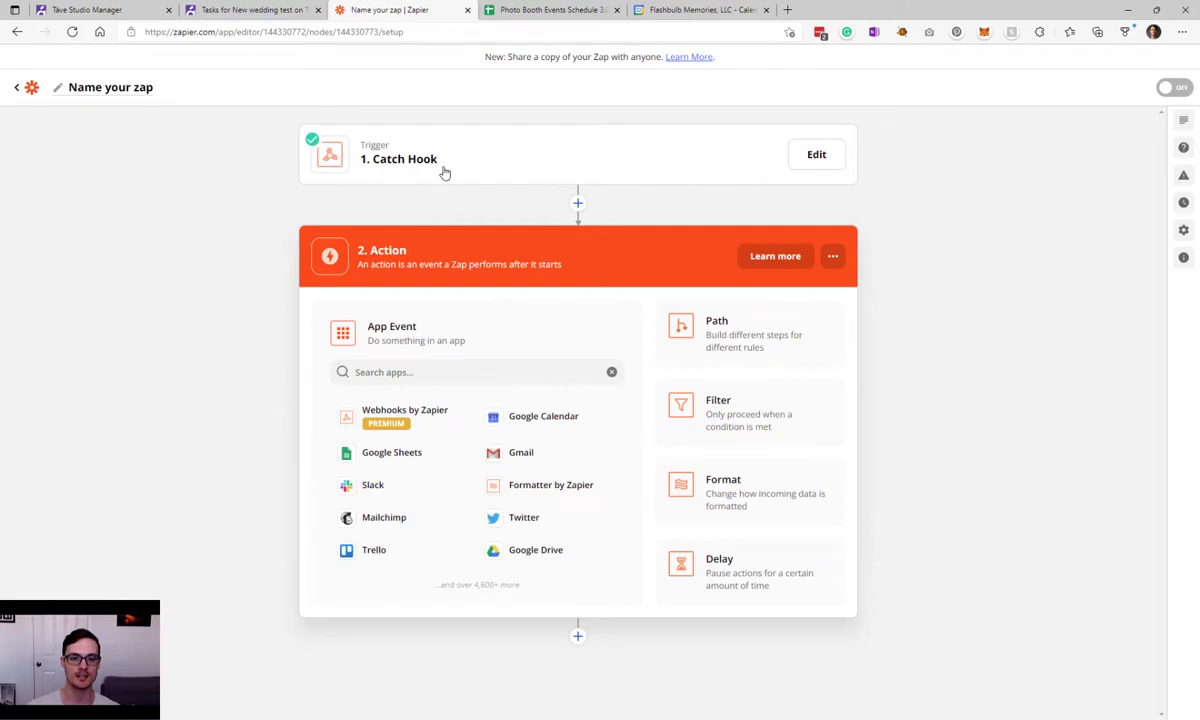
pyautogui.click(444, 170)
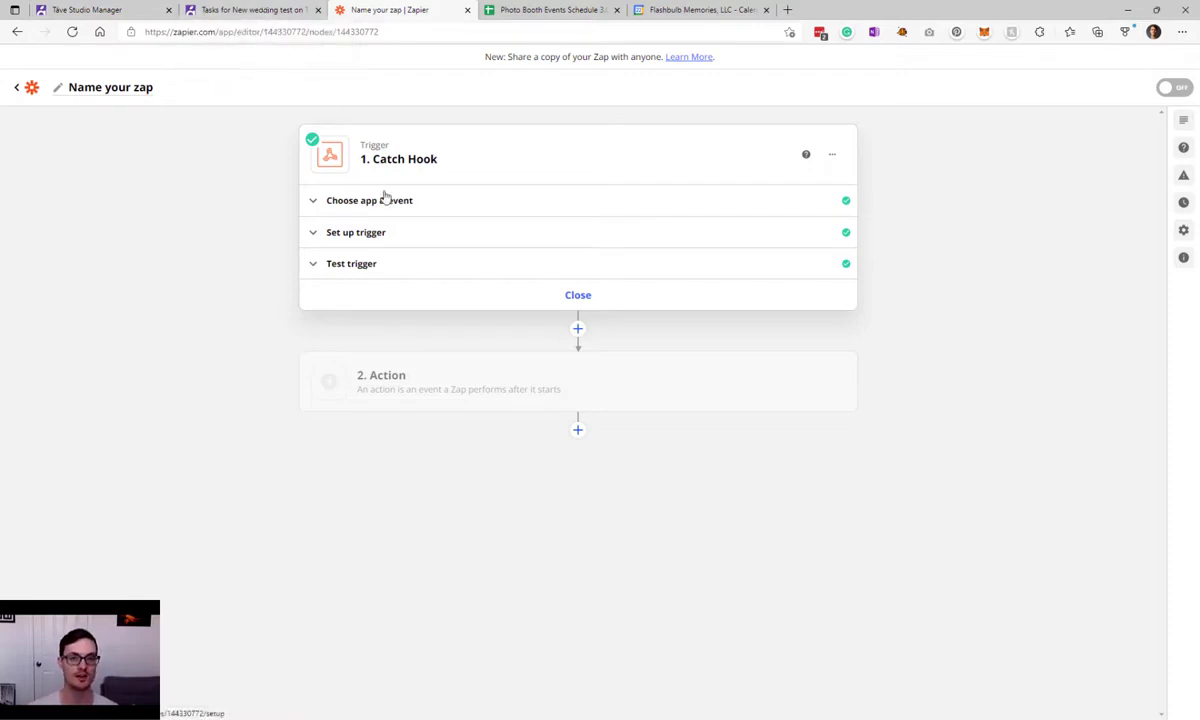
pyautogui.click(386, 263)
pyautogui.moveTo(340, 418); pyautogui.dragTo(437, 514)
pyautogui.click(437, 514)
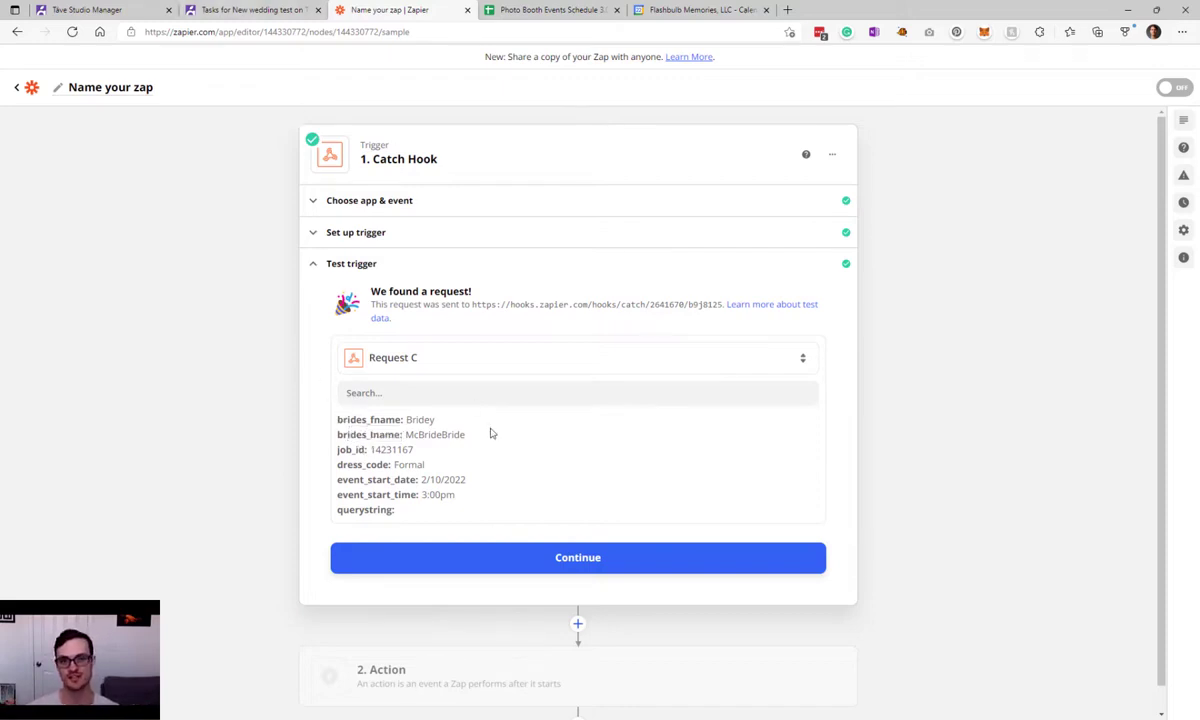
pyautogui.click(586, 561)
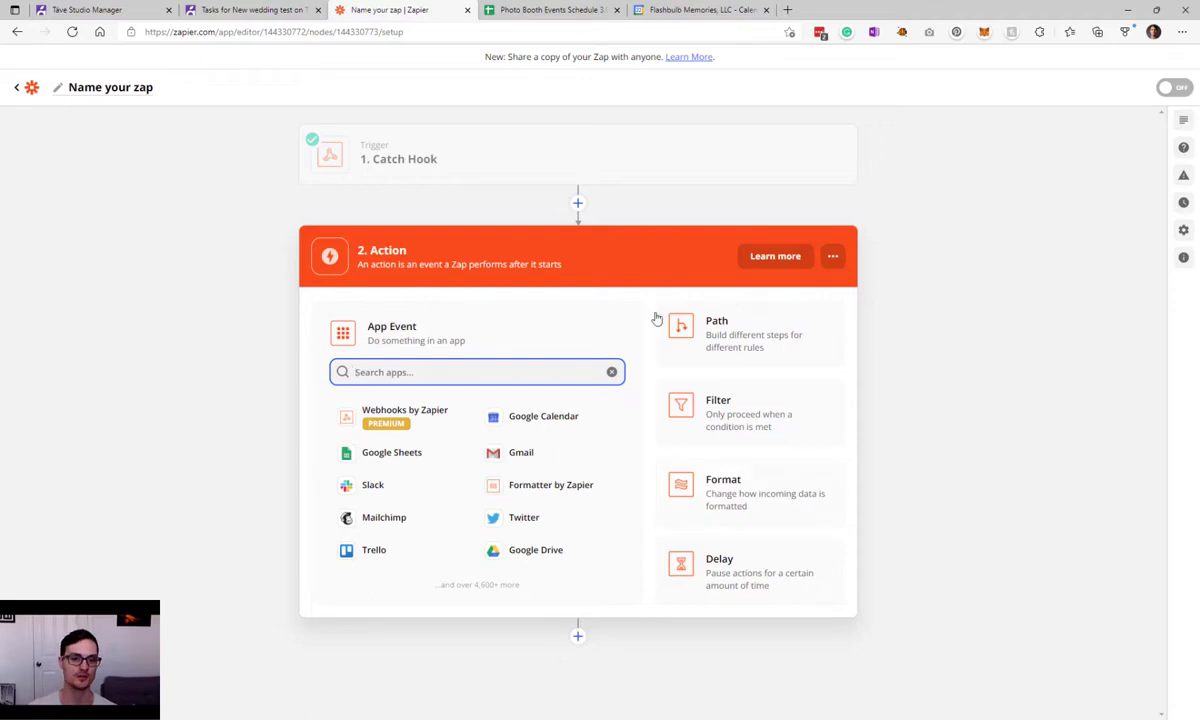
# - Return to the task lists of the New wedding test job in Táve
pyautogui.click(287, 4)
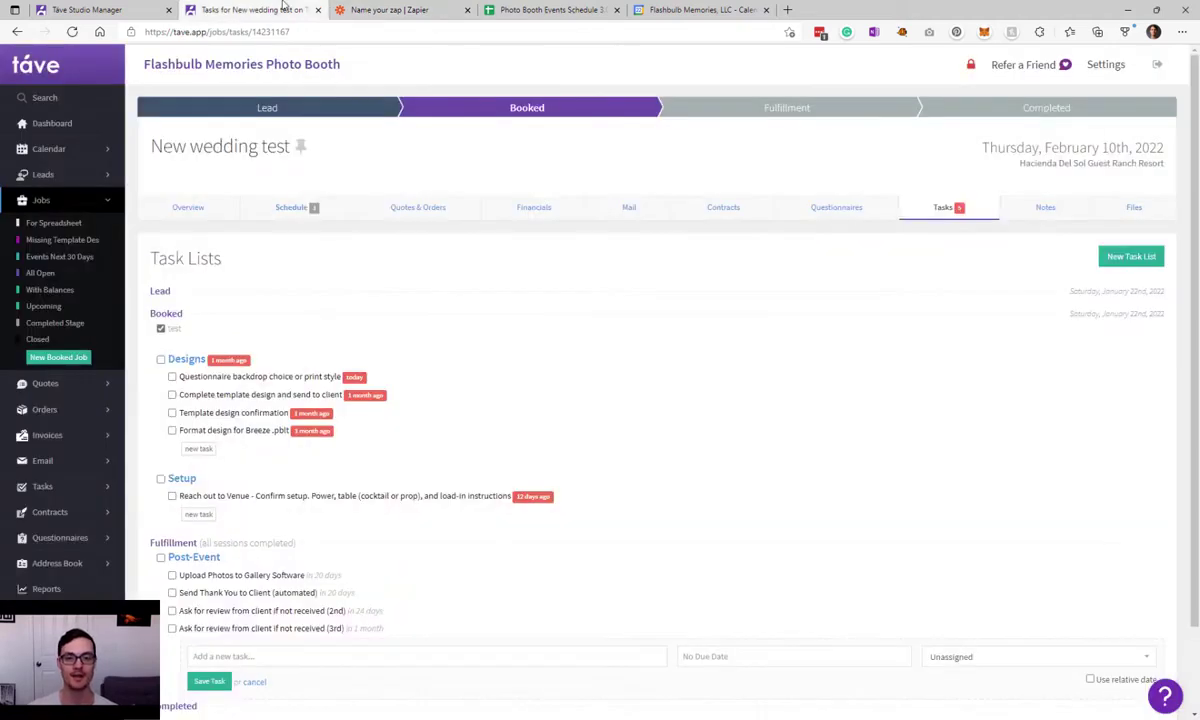